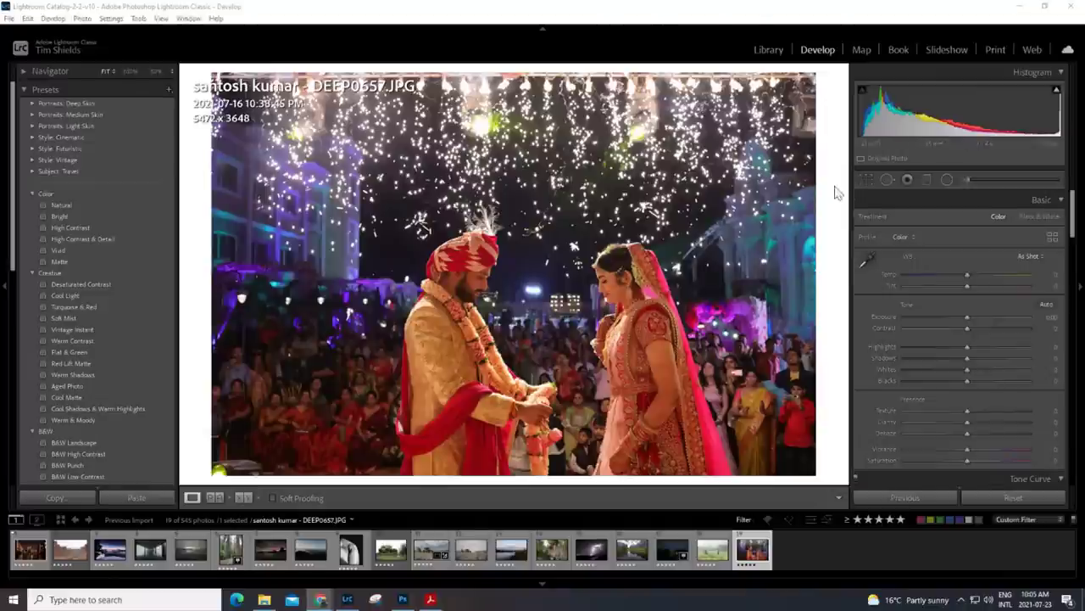
# Step: Crop the wedding photo to a 16 x 9 aspect ratio around the couple, about 5053 x 2842 pixels
pyautogui.click(866, 179)
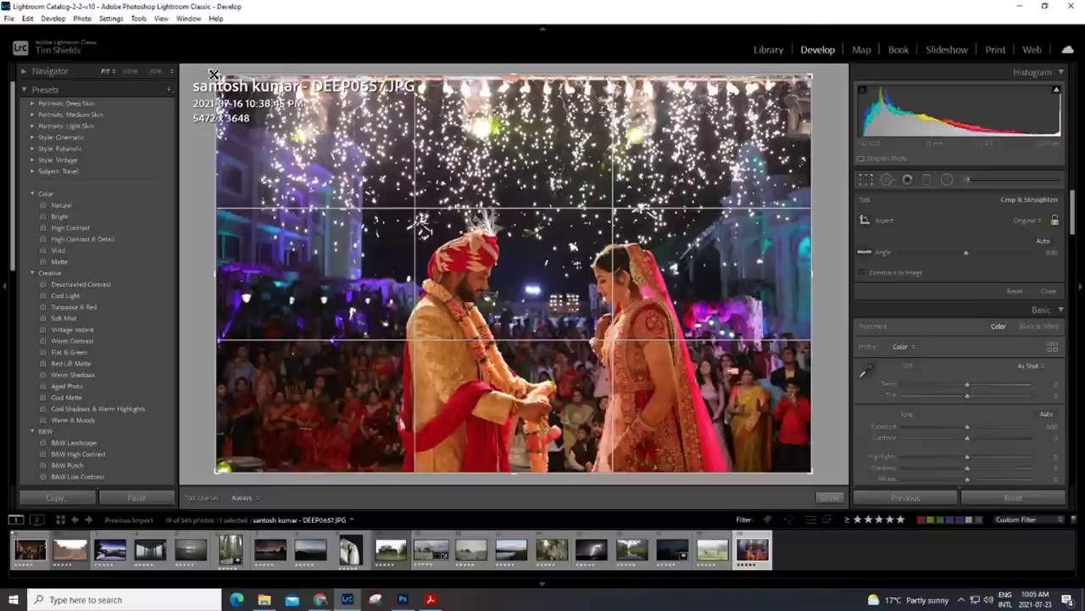
pyautogui.moveTo(214, 75); pyautogui.dragTo(233, 106)
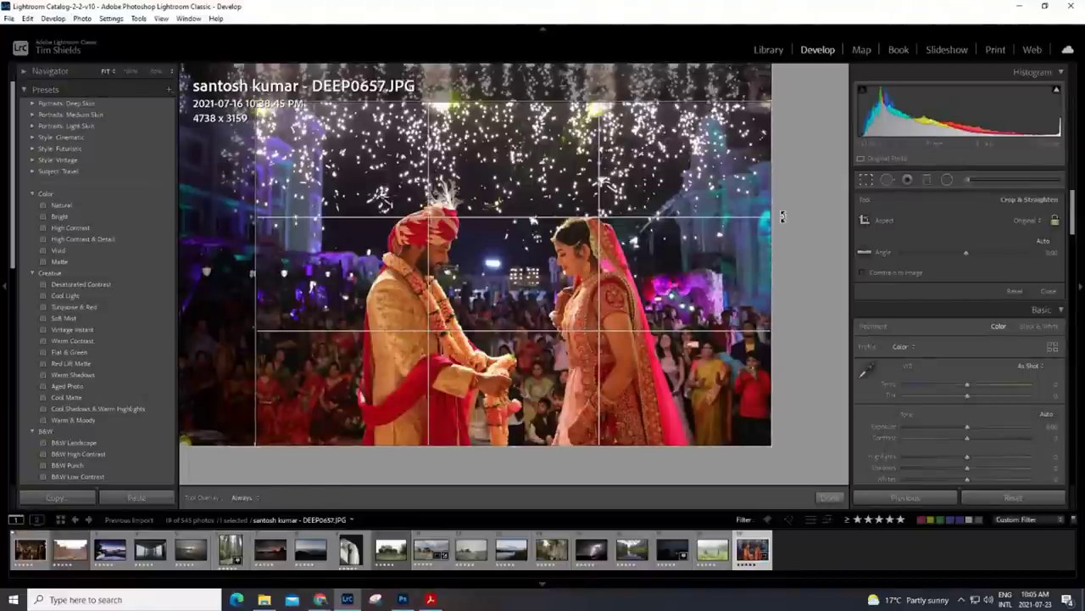
pyautogui.click(1031, 218)
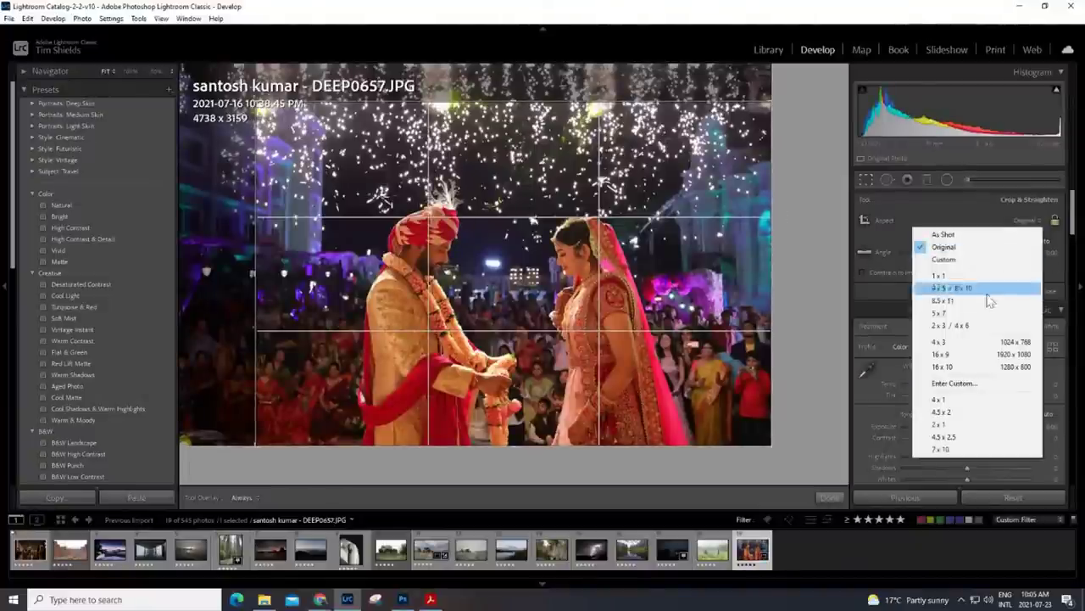
pyautogui.click(969, 356)
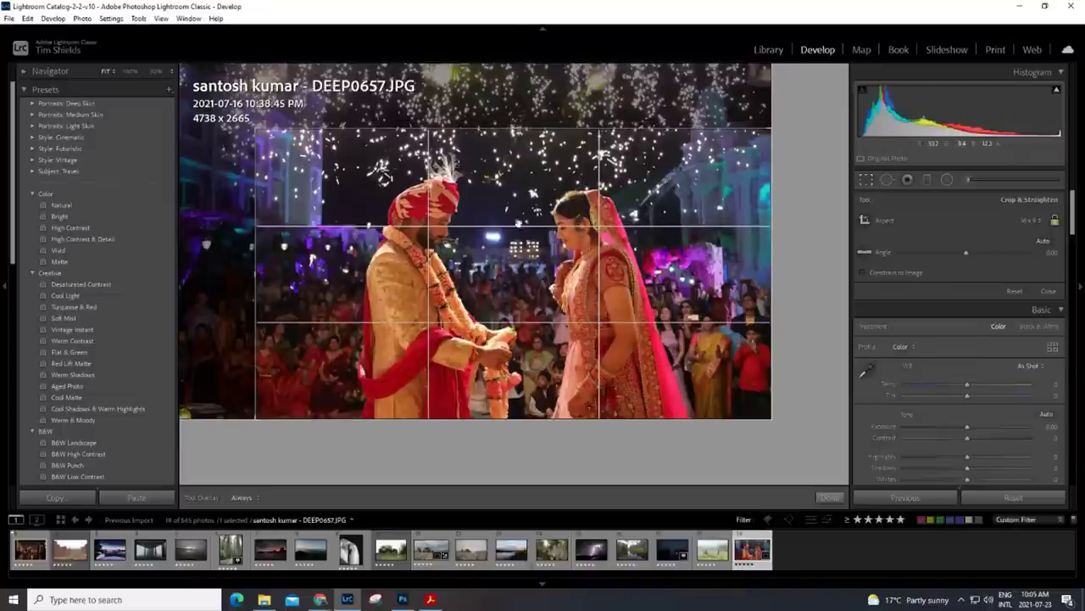
pyautogui.moveTo(255, 128); pyautogui.dragTo(246, 125)
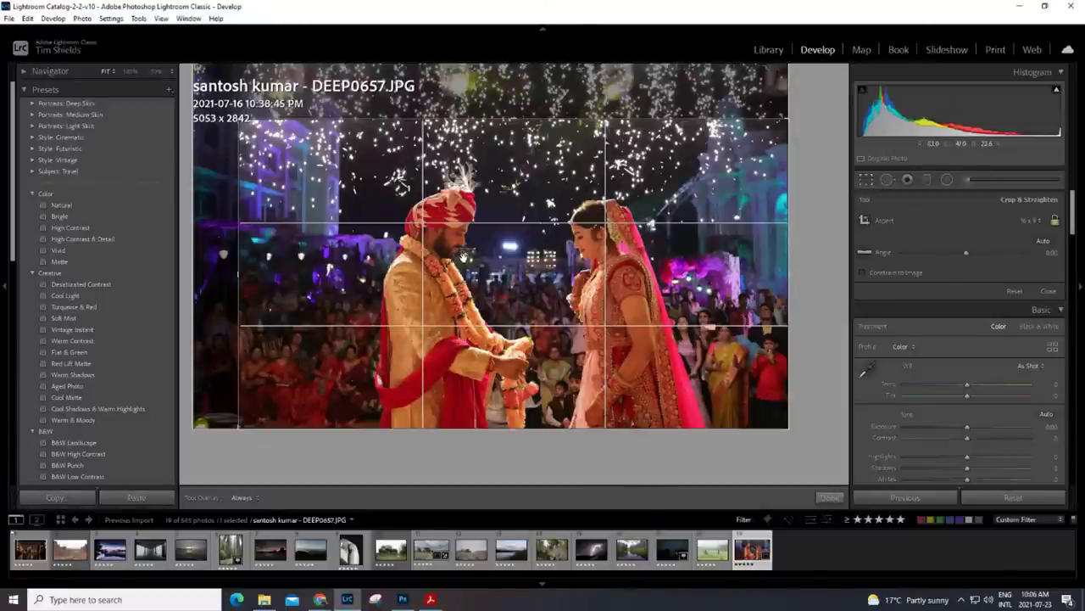
pyautogui.click(829, 498)
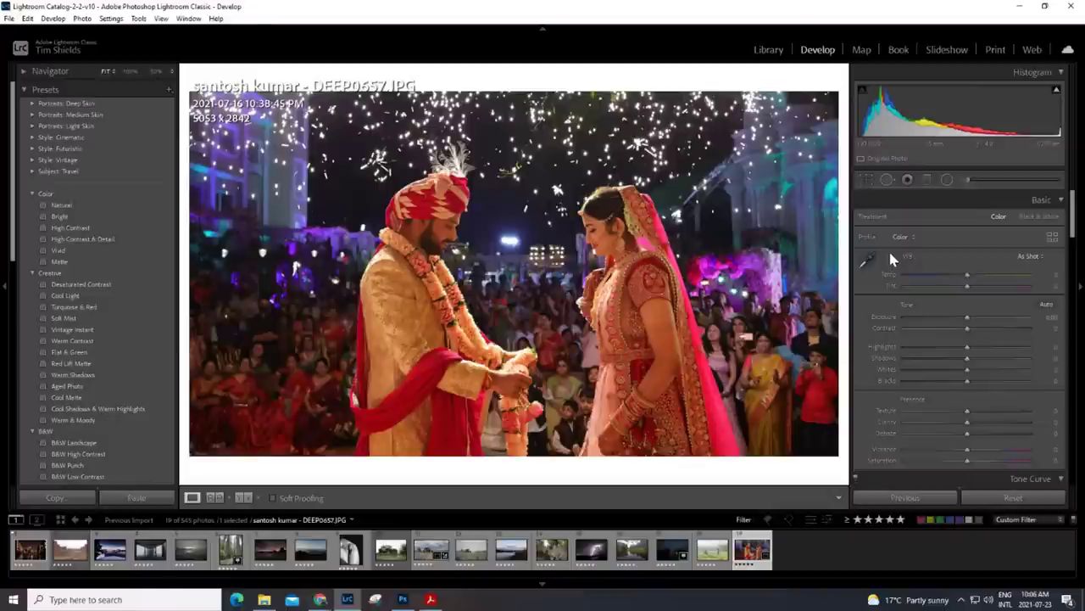
pyautogui.click(867, 178)
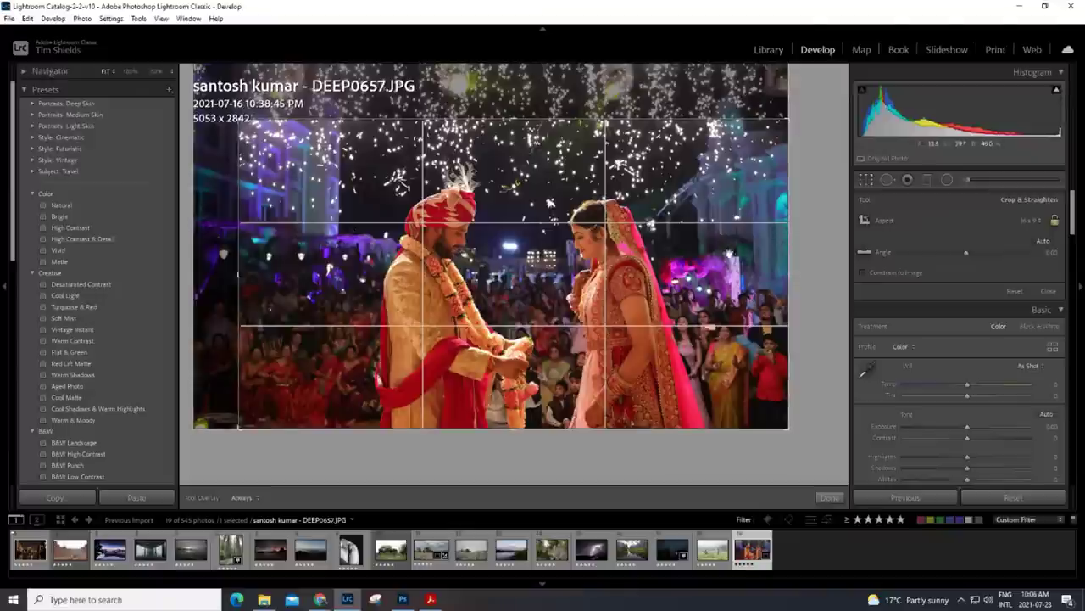
pyautogui.click(866, 181)
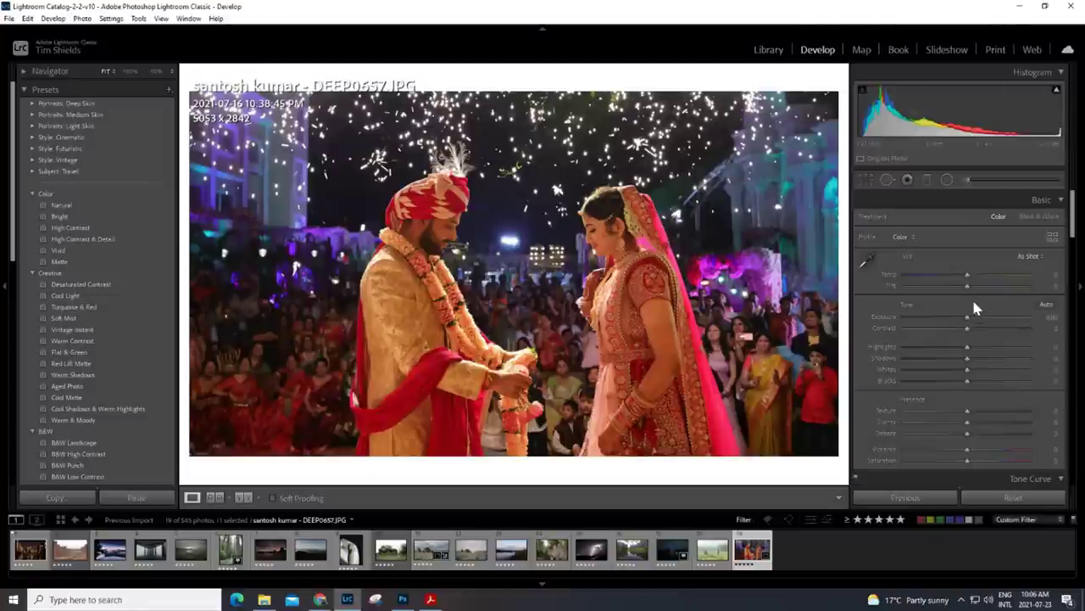
# Step: On the night canal photo, set Highlights to -100, Shadows to +100, Whites to +74 and Blacks to +8
pyautogui.click(32, 552)
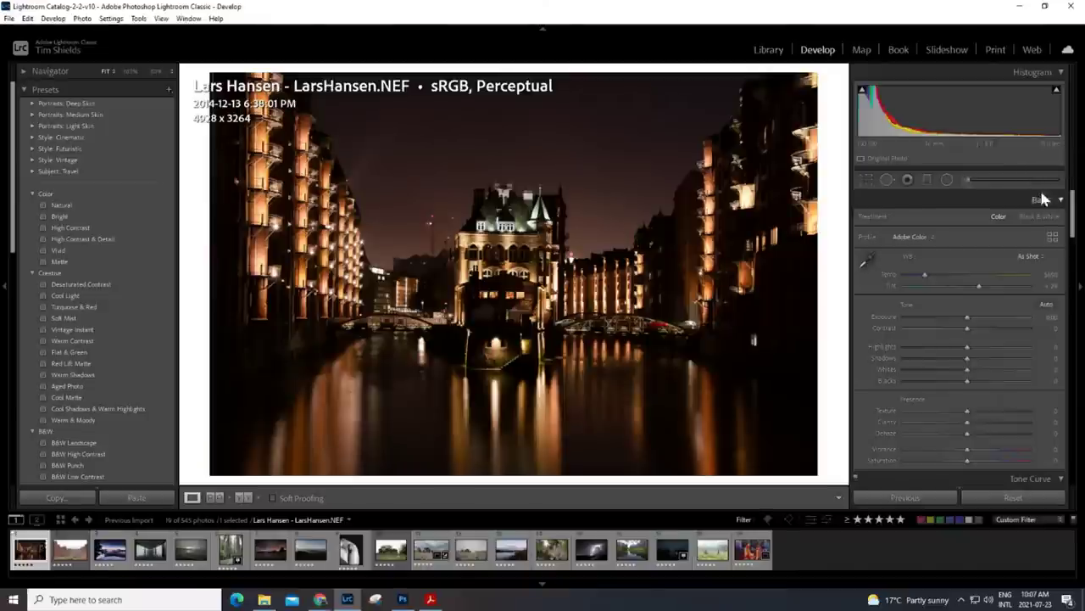
pyautogui.moveTo(967, 347); pyautogui.dragTo(873, 349)
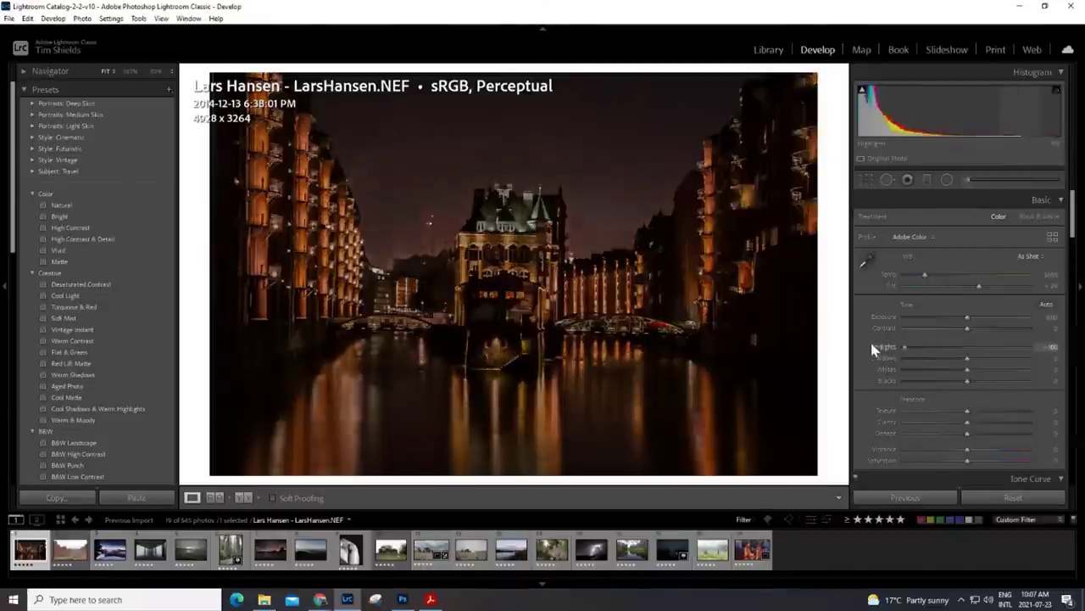
pyautogui.moveTo(967, 359); pyautogui.dragTo(1040, 373)
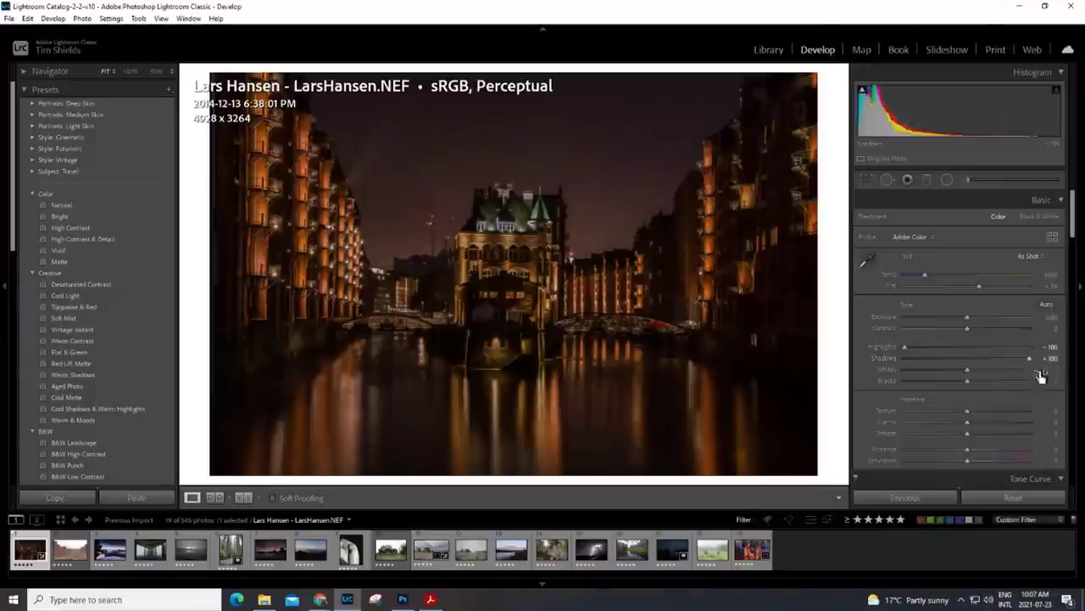
pyautogui.moveTo(965, 370); pyautogui.dragTo(1012, 377)
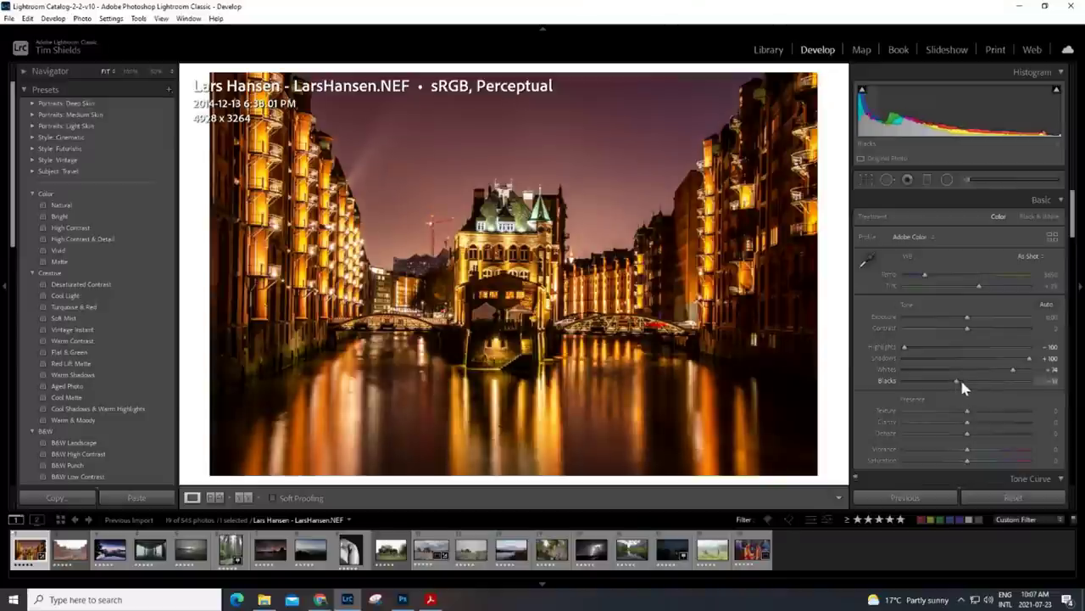
pyautogui.click(972, 380)
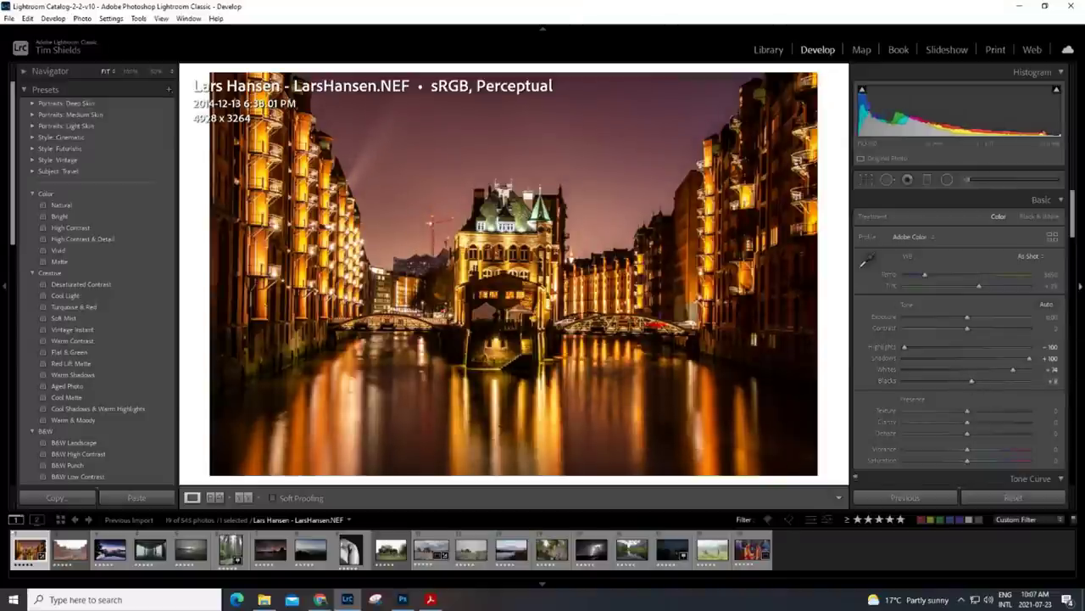
# Step: Starting from the Daylight preset, set a custom white balance with temperature 2815 and tint +13
pyautogui.click(1042, 257)
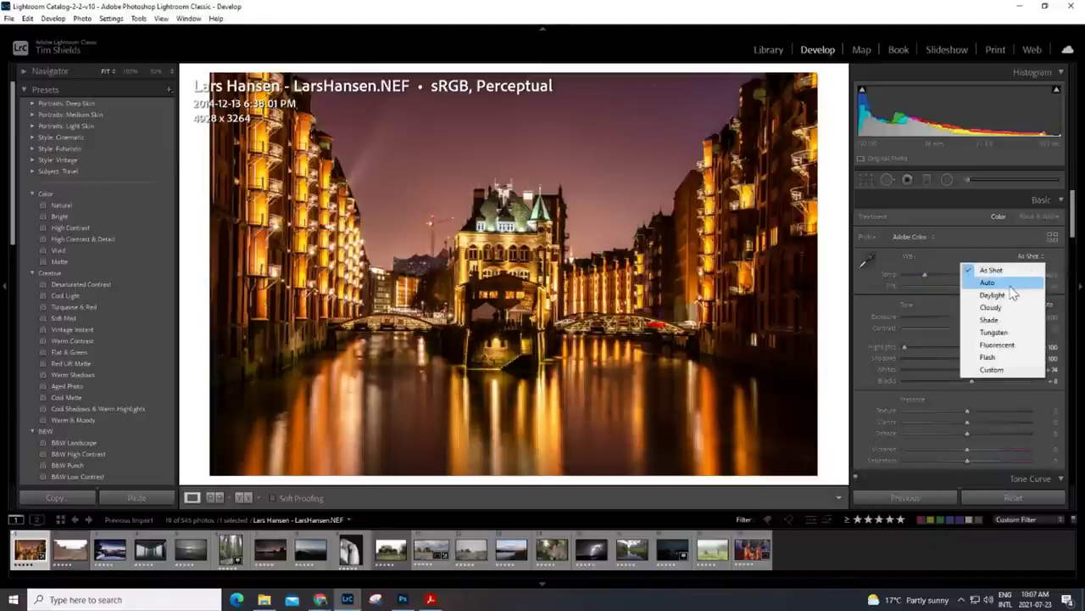
pyautogui.click(1009, 297)
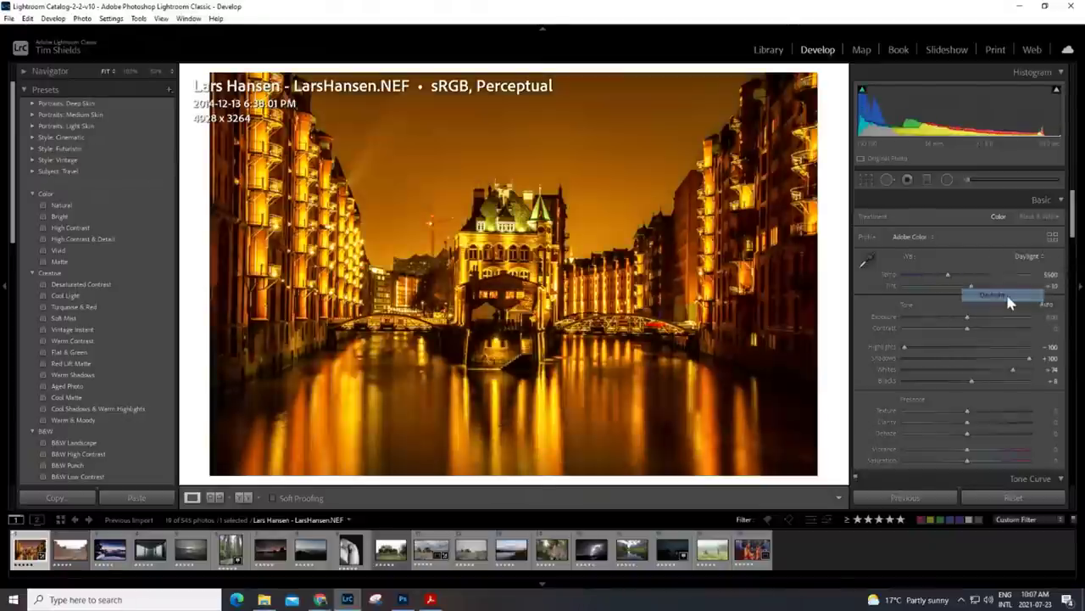
pyautogui.click(1040, 258)
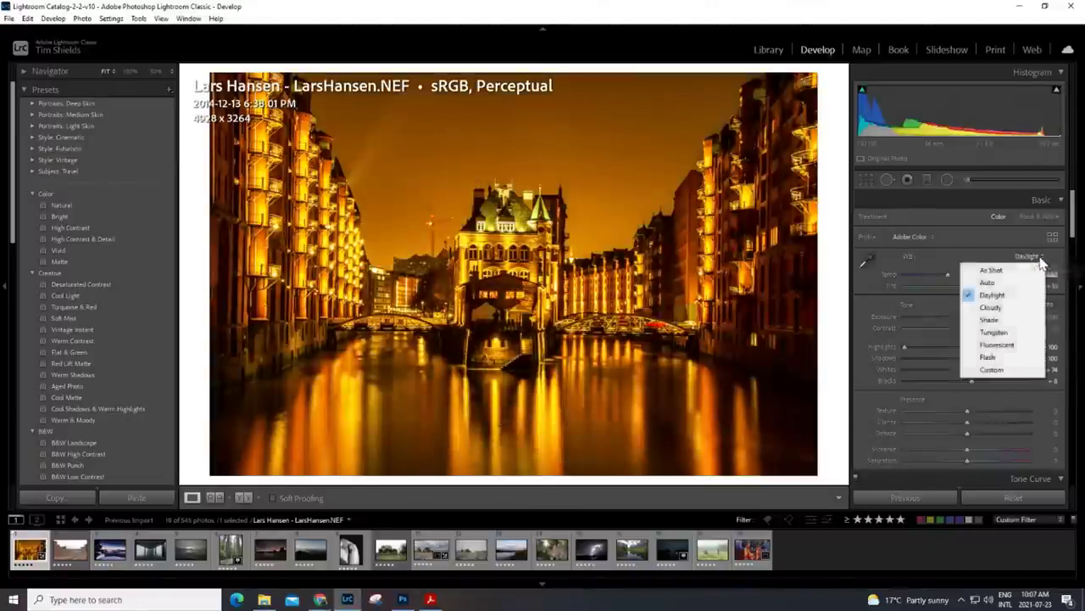
pyautogui.click(952, 278)
pyautogui.moveTo(950, 280); pyautogui.dragTo(972, 284)
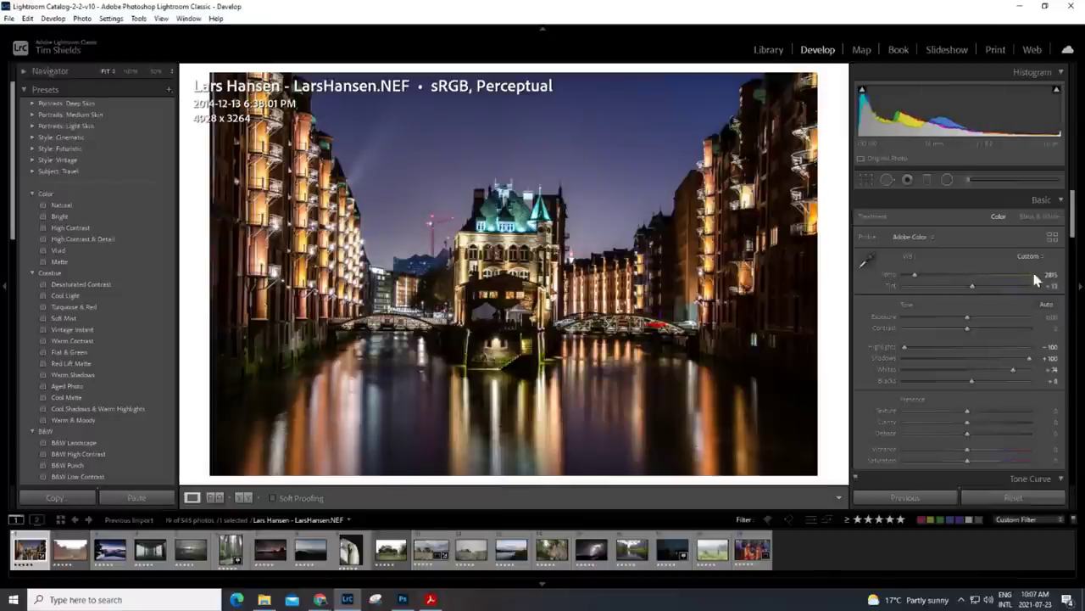
# Step: Straighten the canal photo with a crop angle of -0.40
pyautogui.click(866, 179)
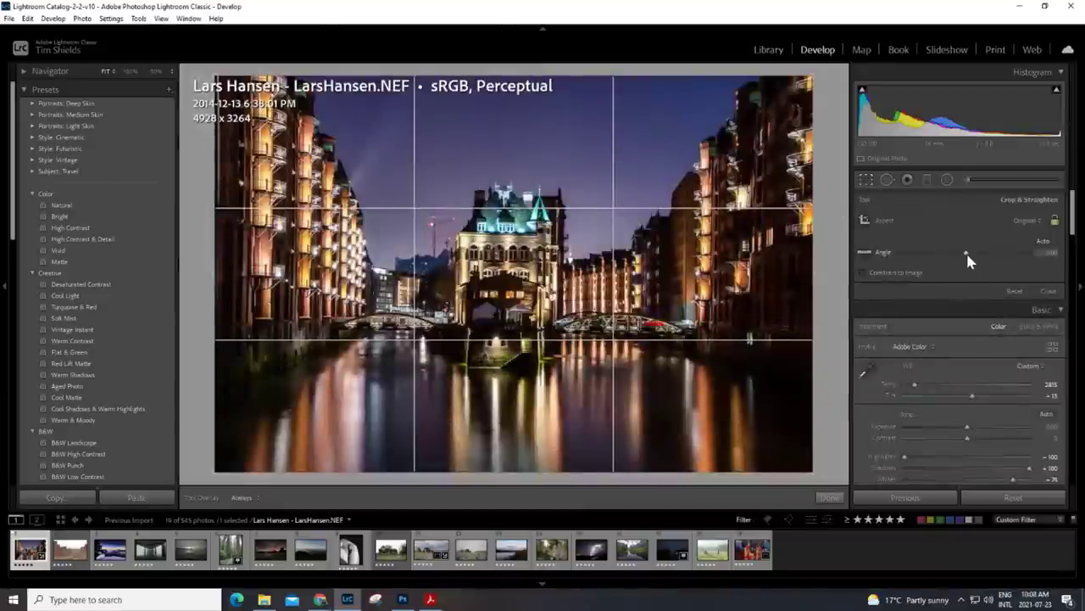
pyautogui.moveTo(968, 255); pyautogui.dragTo(964, 252)
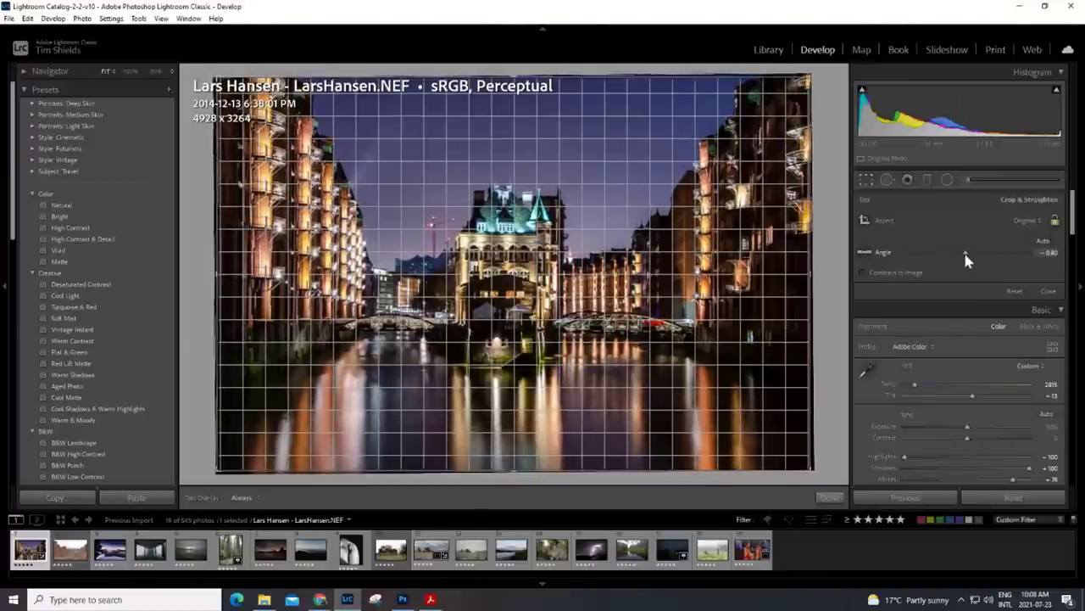
pyautogui.click(829, 498)
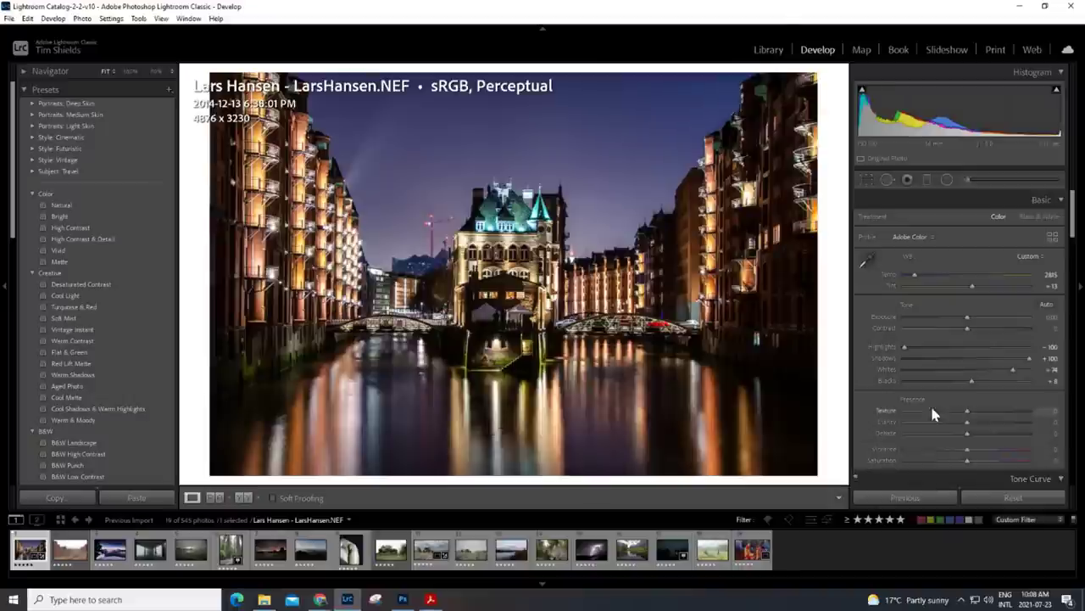
# Step: Paint an Adjustment Brush mask over the dark buildings on both sides of the canal and raise its exposure to about 1.3
pyautogui.click(968, 179)
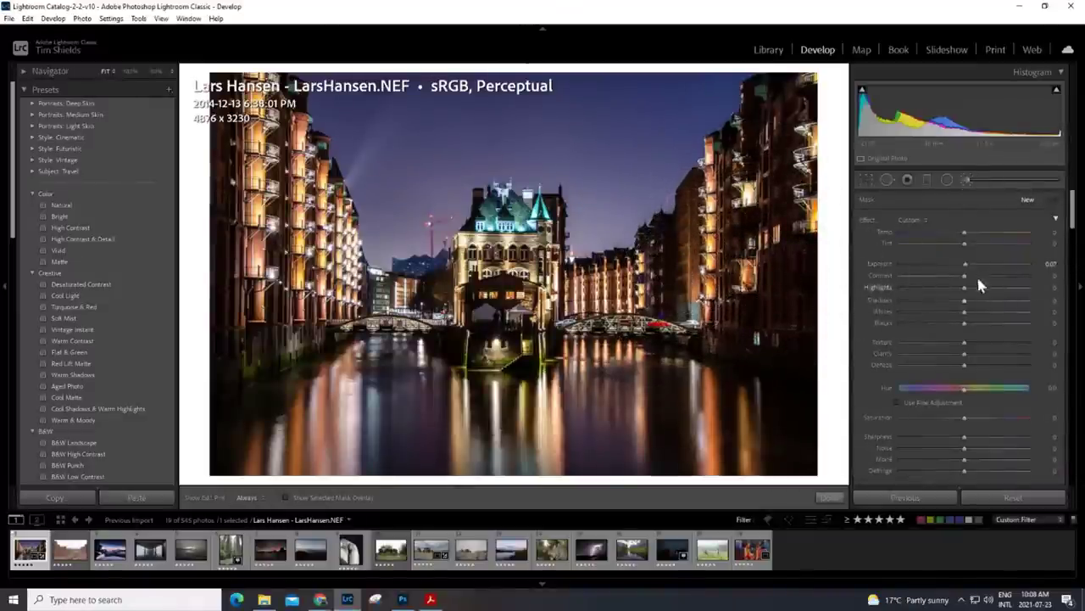
pyautogui.moveTo(982, 265); pyautogui.dragTo(979, 265)
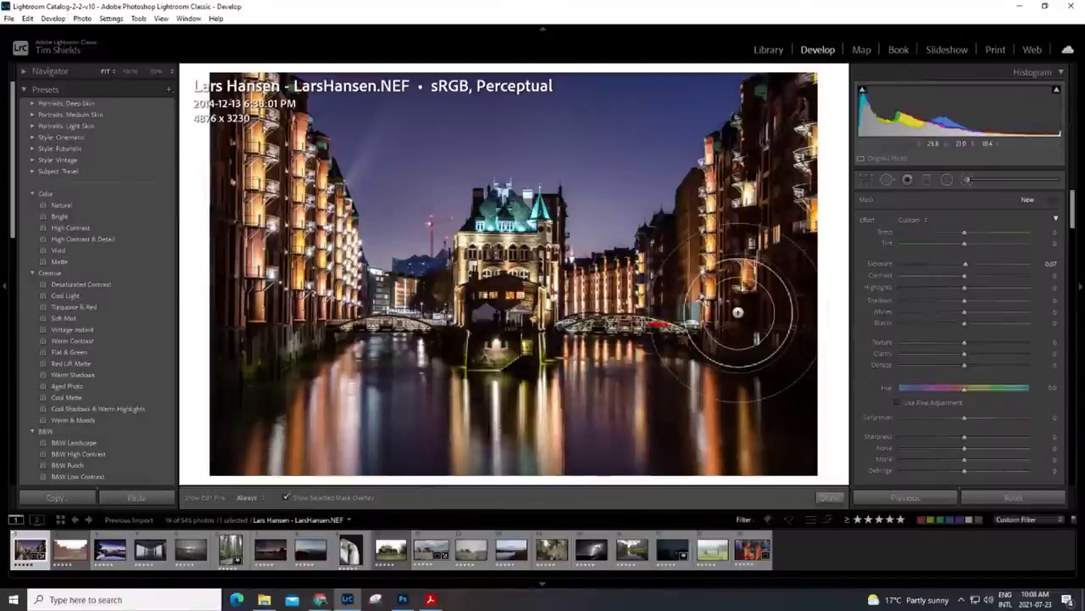
pyautogui.moveTo(685, 278)
pyautogui.mouseDown()
pyautogui.moveTo(685, 185)
pyautogui.moveTo(681, 271)
pyautogui.moveTo(701, 224)
pyautogui.moveTo(750, 301)
pyautogui.moveTo(750, 240)
pyautogui.moveTo(787, 165)
pyautogui.moveTo(778, 131)
pyautogui.moveTo(763, 193)
pyautogui.moveTo(748, 112)
pyautogui.moveTo(793, 108)
pyautogui.moveTo(766, 257)
pyautogui.moveTo(780, 325)
pyautogui.moveTo(768, 264)
pyautogui.moveTo(679, 288)
pyautogui.moveTo(636, 284)
pyautogui.moveTo(674, 254)
pyautogui.moveTo(670, 233)
pyautogui.moveTo(680, 299)
pyautogui.moveTo(747, 329)
pyautogui.mouseUp()
pyautogui.press('h')
pyautogui.moveTo(302, 335)
pyautogui.mouseDown()
pyautogui.moveTo(273, 329)
pyautogui.moveTo(274, 307)
pyautogui.moveTo(254, 295)
pyautogui.moveTo(280, 123)
pyautogui.mouseUp()
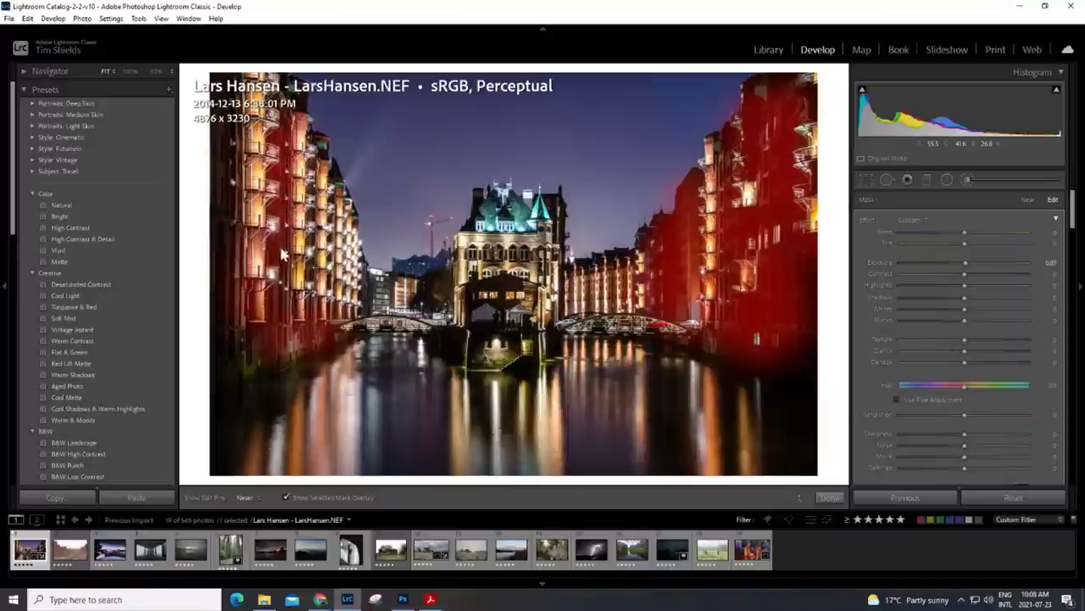
pyautogui.click(287, 497)
pyautogui.press('h')
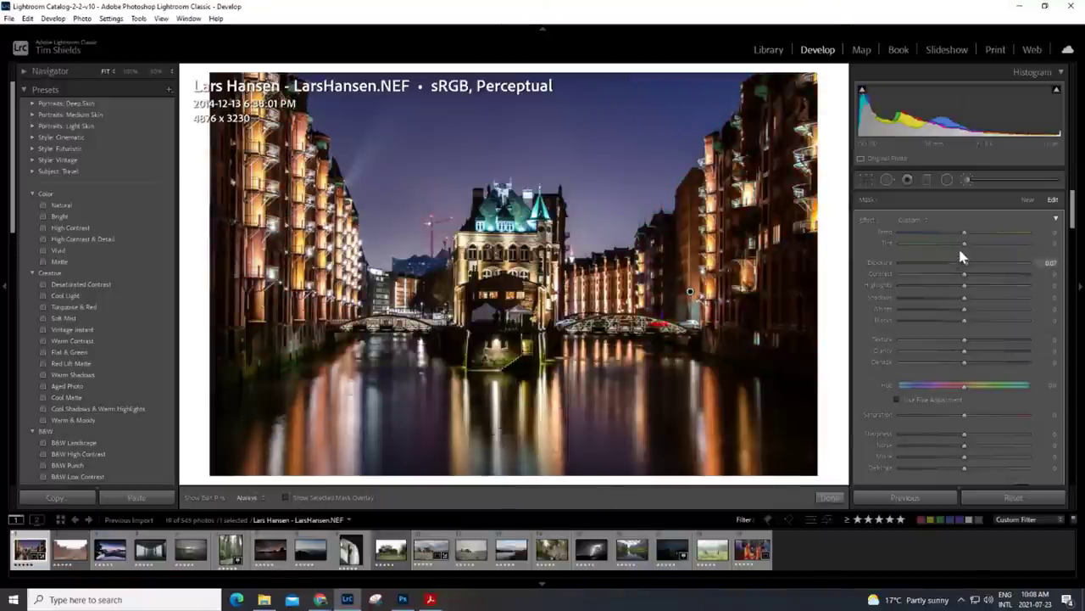
pyautogui.moveTo(967, 267); pyautogui.dragTo(985, 264)
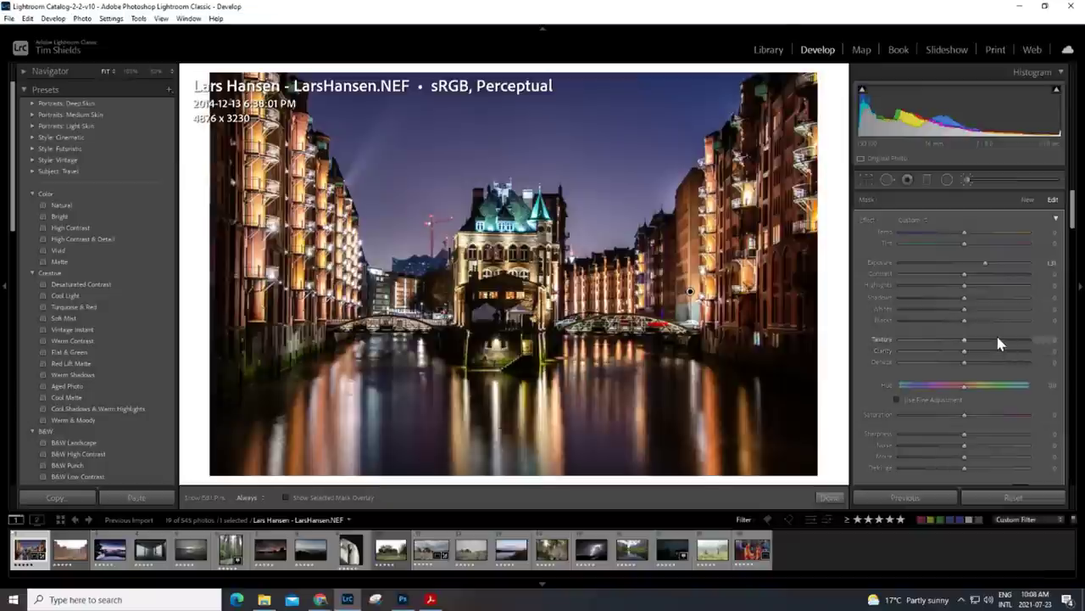
pyautogui.click(828, 498)
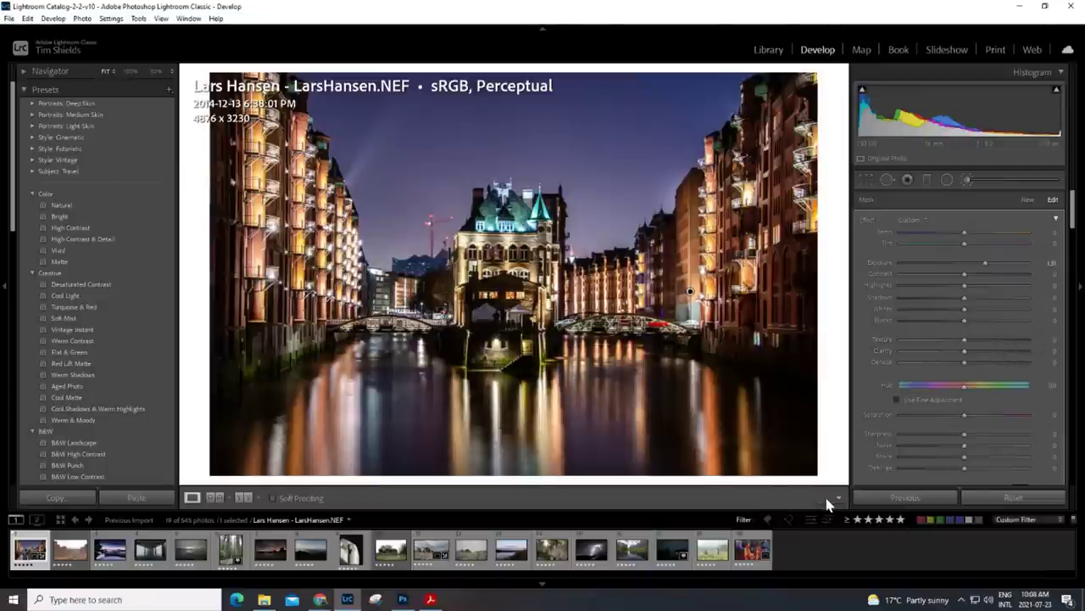
# Step: Reset all the canal photo's edits to compare with the original, and undo the reset
pyautogui.click(1012, 498)
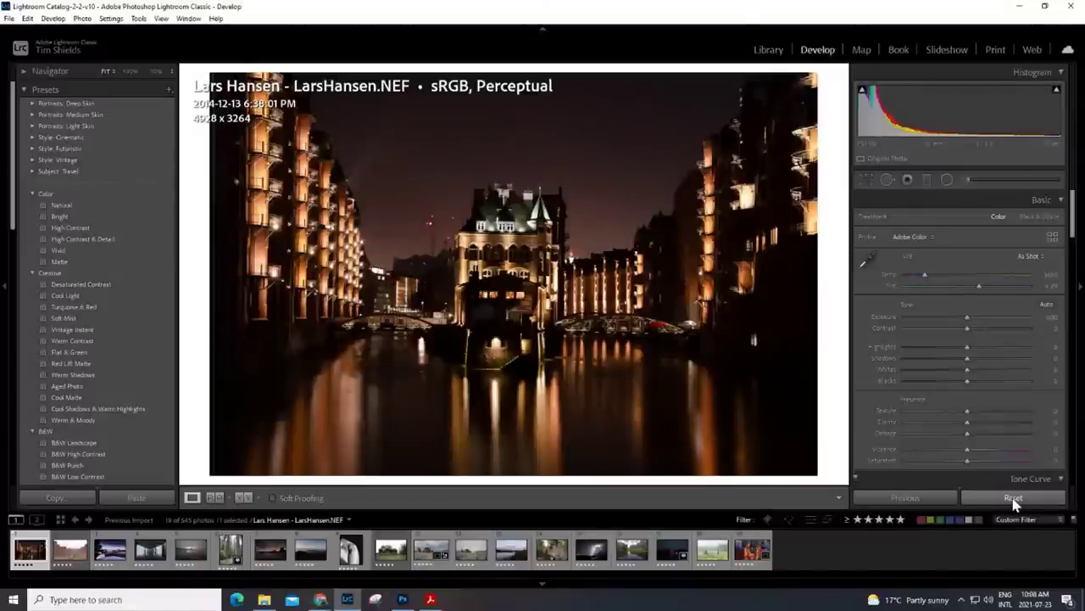
pyautogui.hotkey('ctrl', 'z')
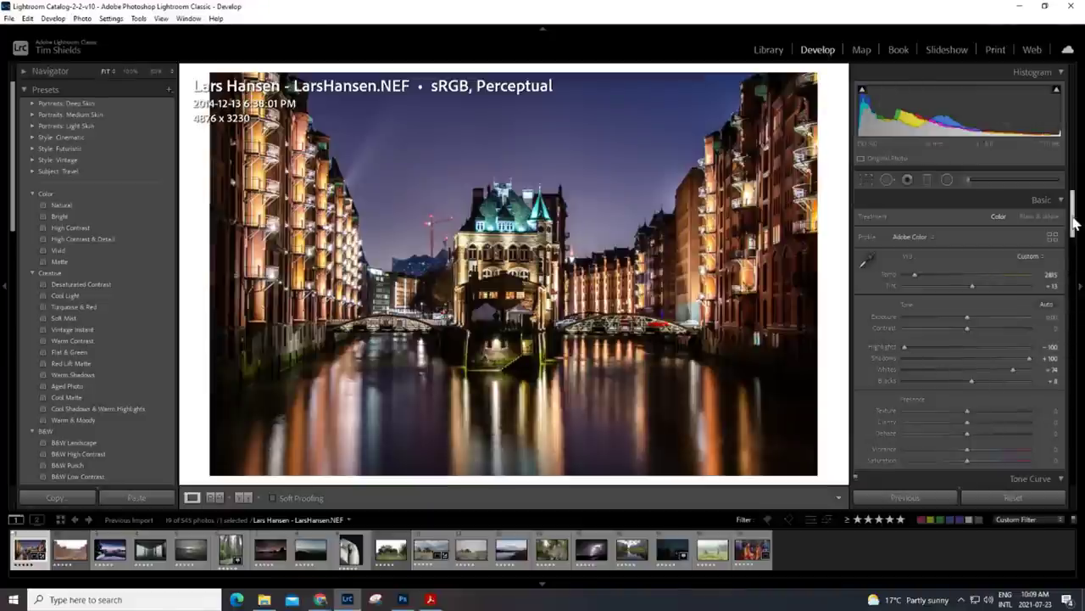
# Step: Set the canal photo's Dehaze to +13 and its color saturation to +56 for orange and +25 for yellow
pyautogui.moveTo(1073, 221); pyautogui.dragTo(1072, 236)
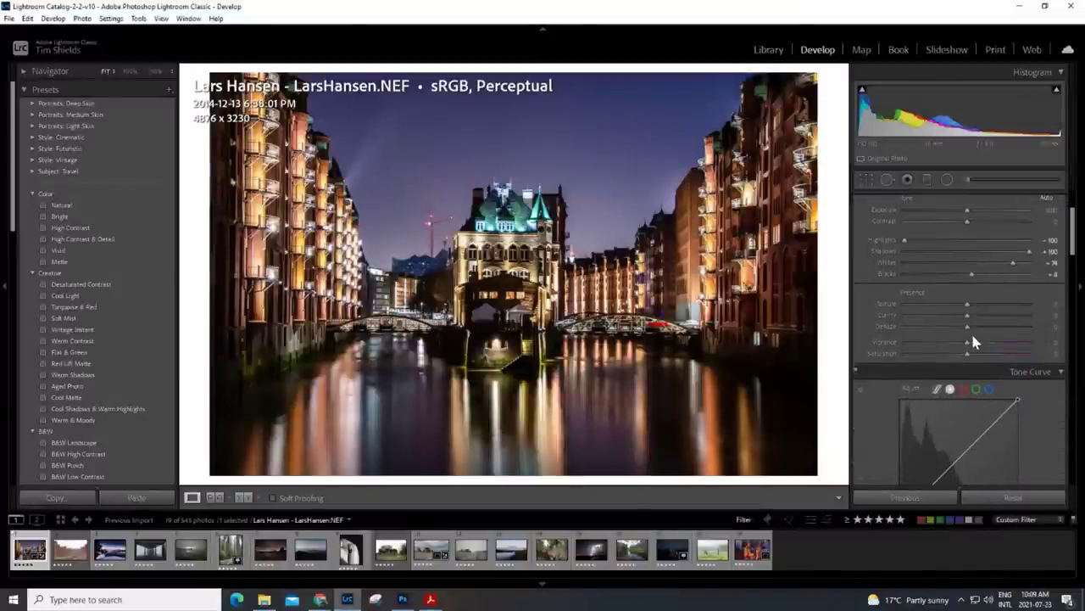
pyautogui.moveTo(968, 330)
pyautogui.mouseDown()
pyautogui.moveTo(980, 336)
pyautogui.moveTo(969, 328)
pyautogui.mouseUp()
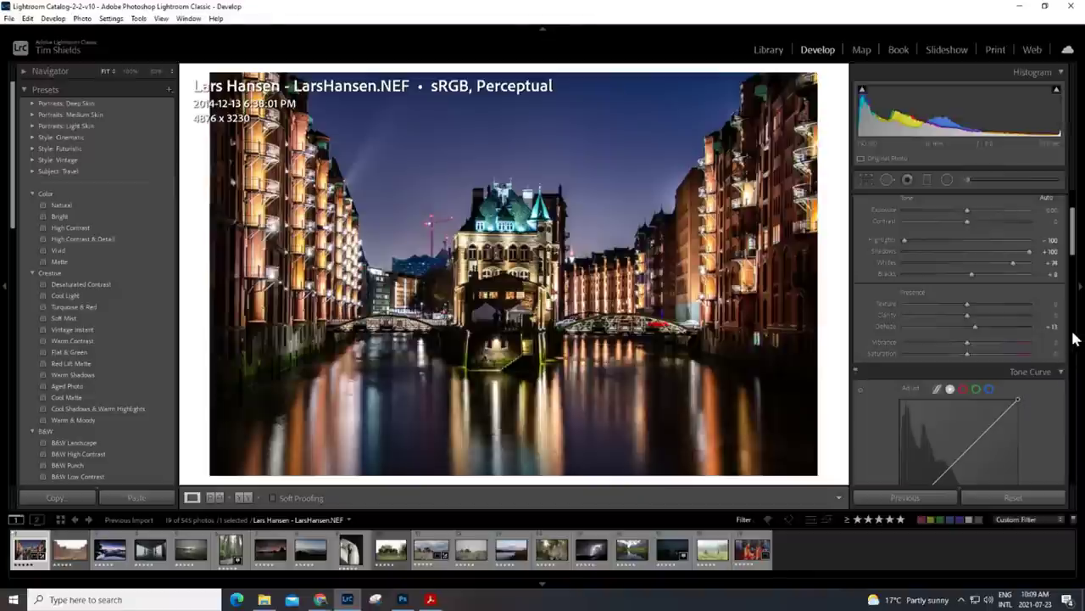
pyautogui.moveTo(1073, 232); pyautogui.dragTo(1075, 295)
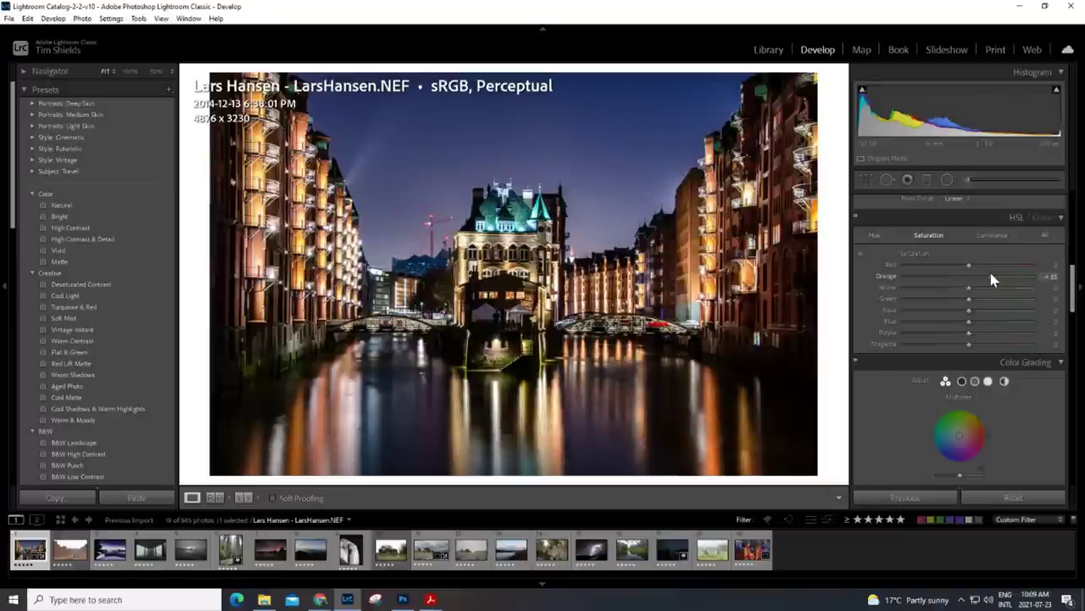
pyautogui.moveTo(988, 276); pyautogui.dragTo(996, 277)
pyautogui.moveTo(1006, 276); pyautogui.dragTo(984, 290)
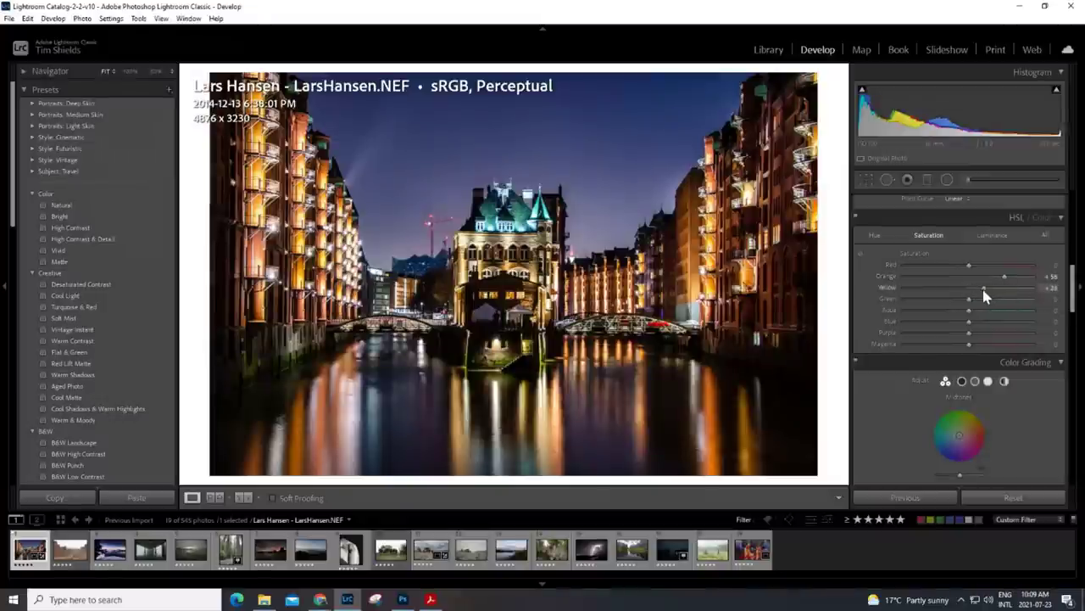
# Step: Compare the finished color edit with the unedited canal photo by resetting it and undoing the reset
pyautogui.click(1014, 498)
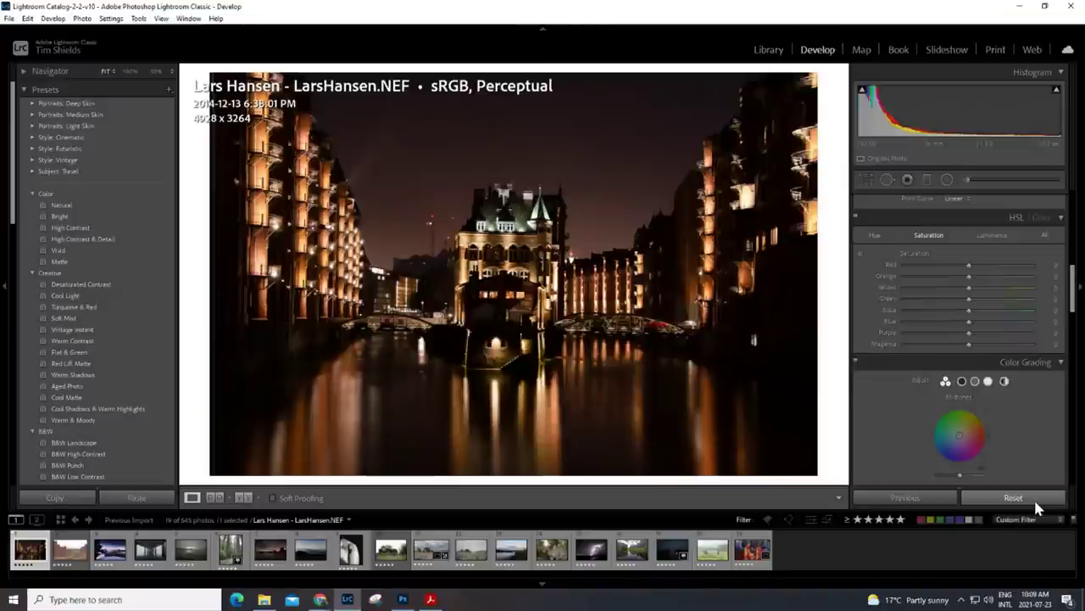
pyautogui.hotkey('ctrl', 'z')
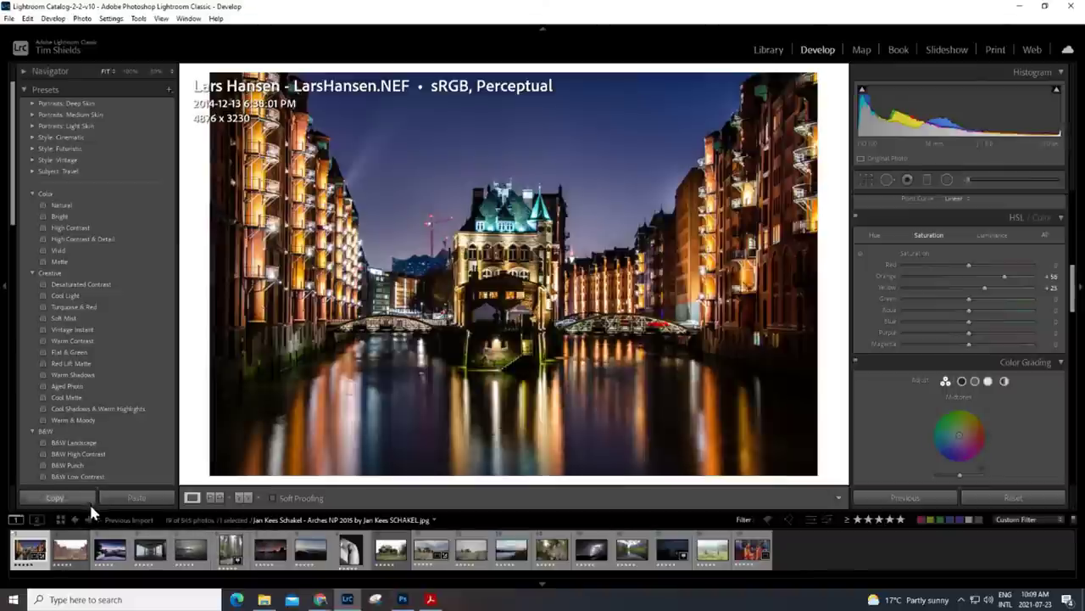
# Step: Crop the canal photo to a 16 x 9 aspect ratio, trimming sky and water, and recheck the crop framing before applying it
pyautogui.click(866, 178)
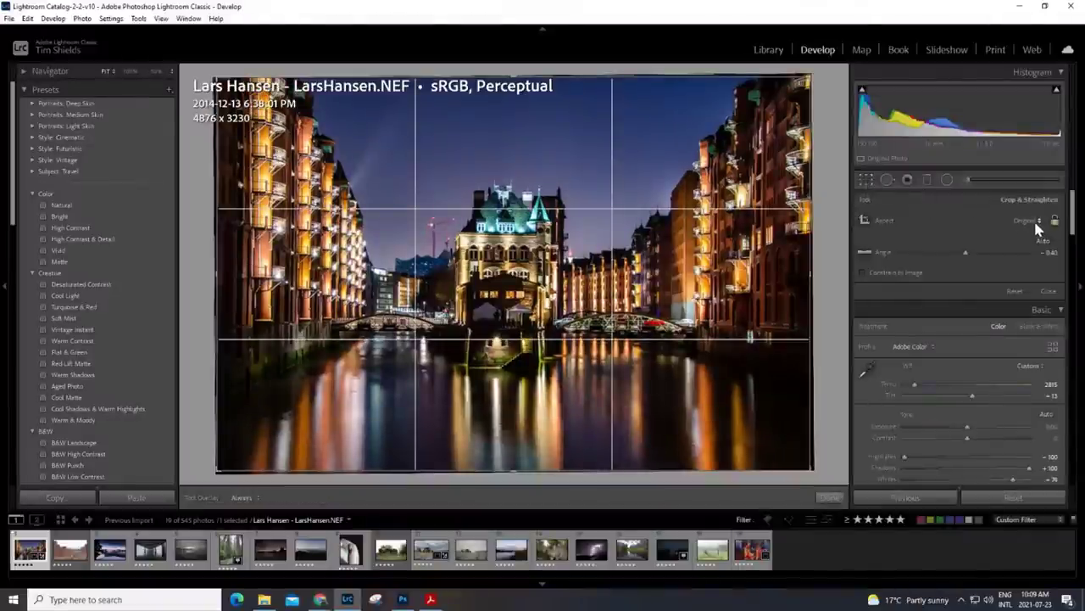
pyautogui.click(1036, 222)
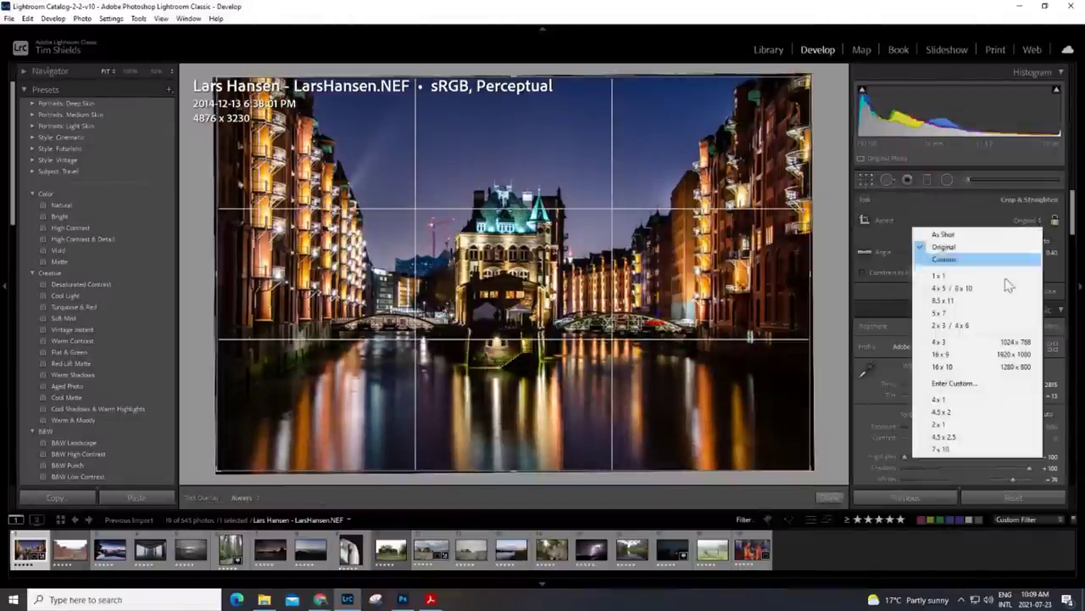
pyautogui.click(941, 354)
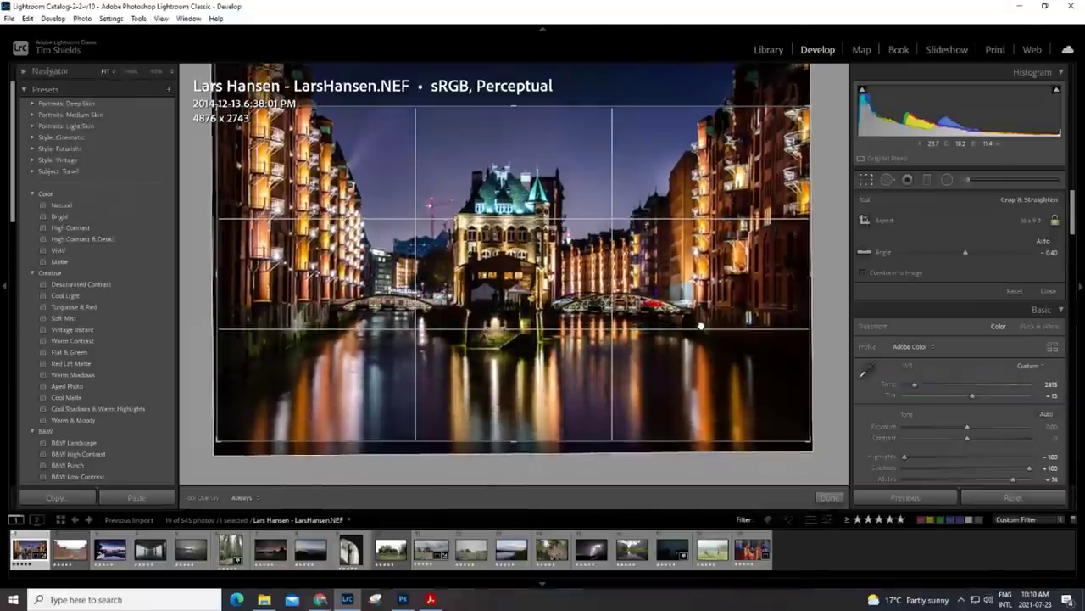
pyautogui.click(830, 498)
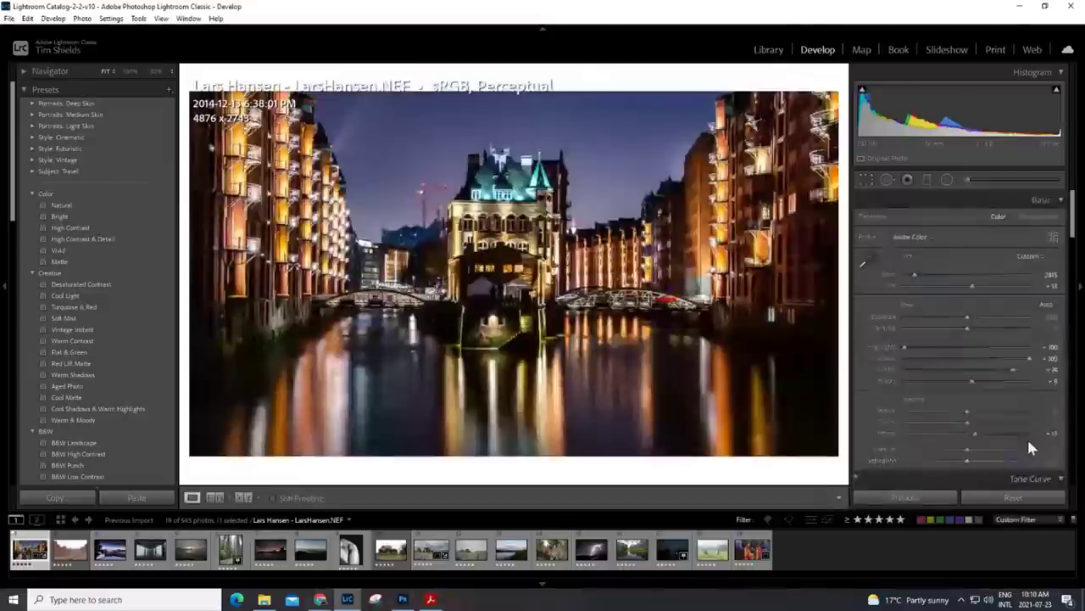
pyautogui.click(871, 180)
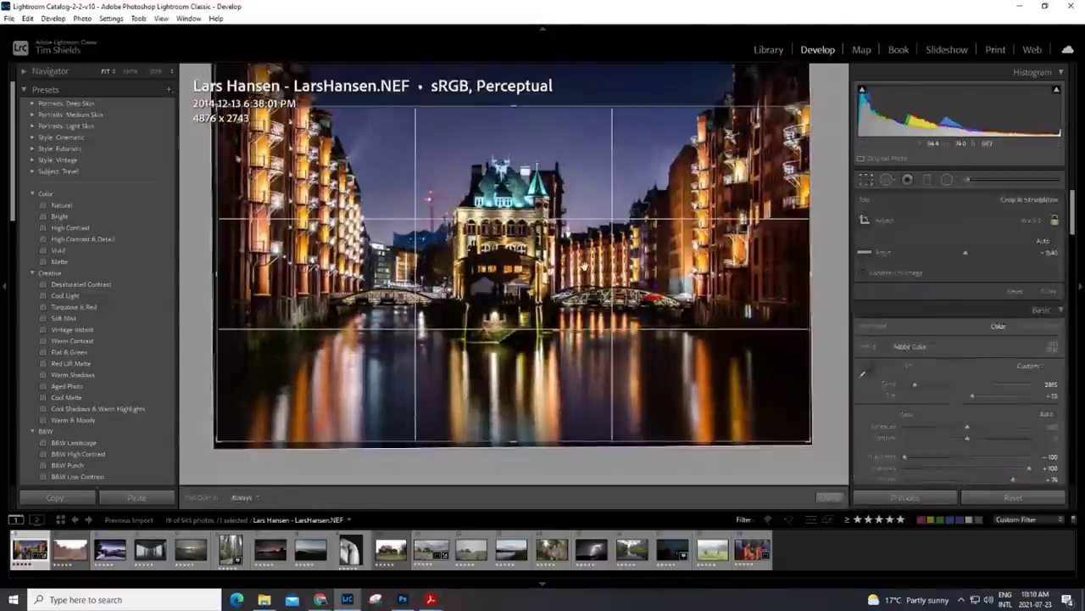
pyautogui.click(831, 498)
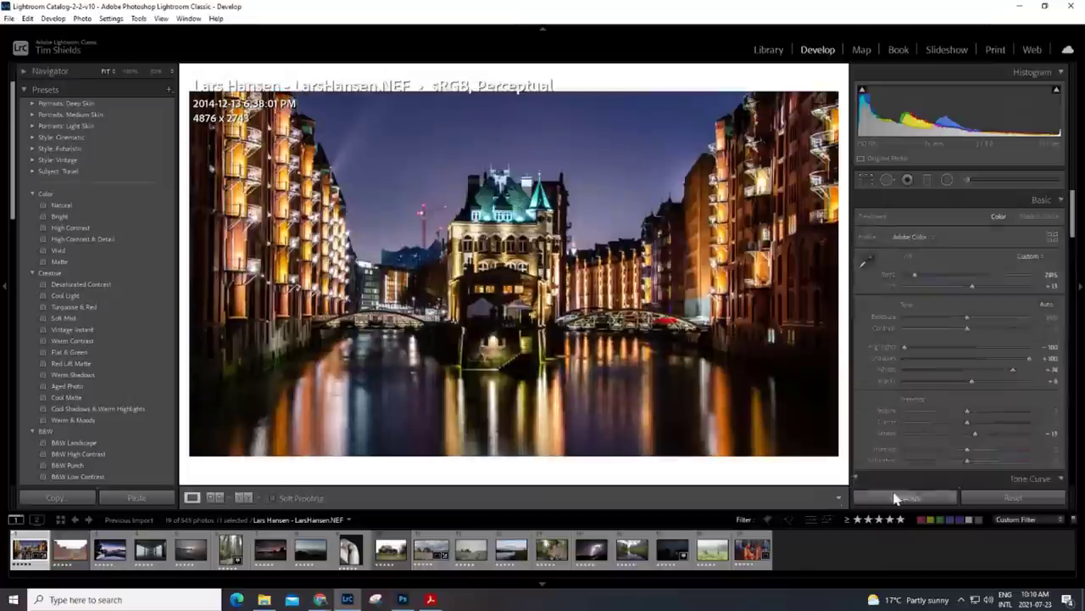
# Step: Compare the cropped 16 x 9 canal photo with its unedited version by resetting all edits and undoing the reset
pyautogui.click(1014, 499)
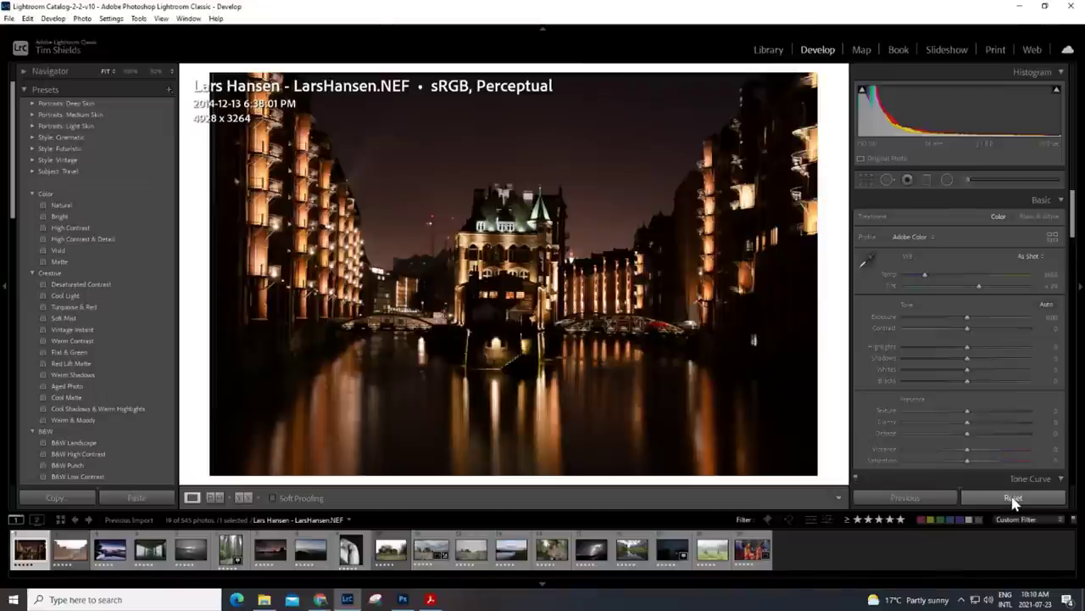
pyautogui.hotkey('ctrl', 'z')
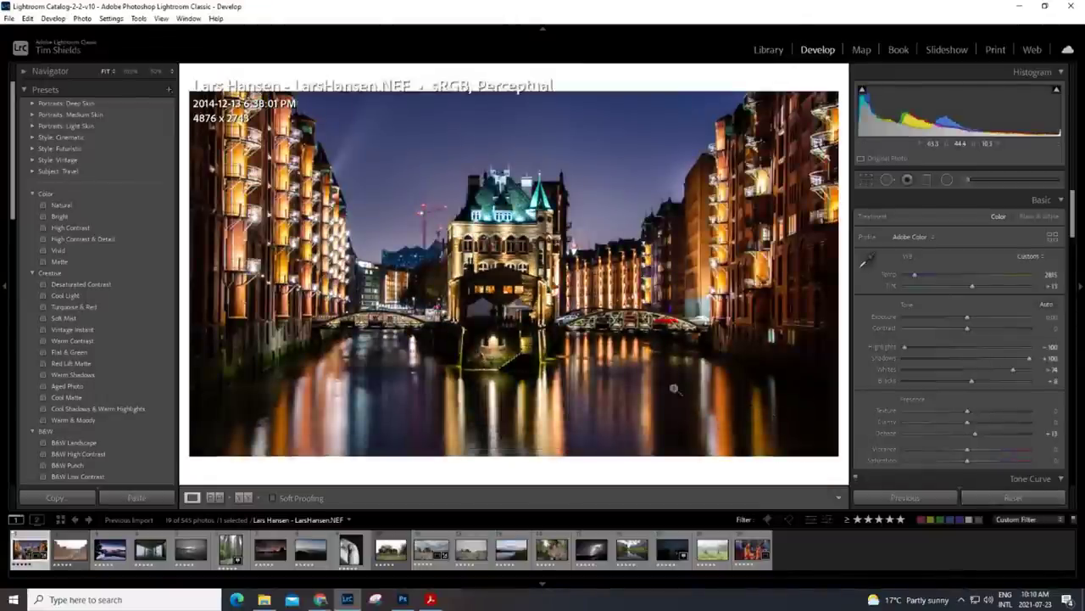
# Step: On the Arches desert photo, set Highlights to -100, Shadows to +23, Whites to +31 and Blacks to -72
pyautogui.click(70, 564)
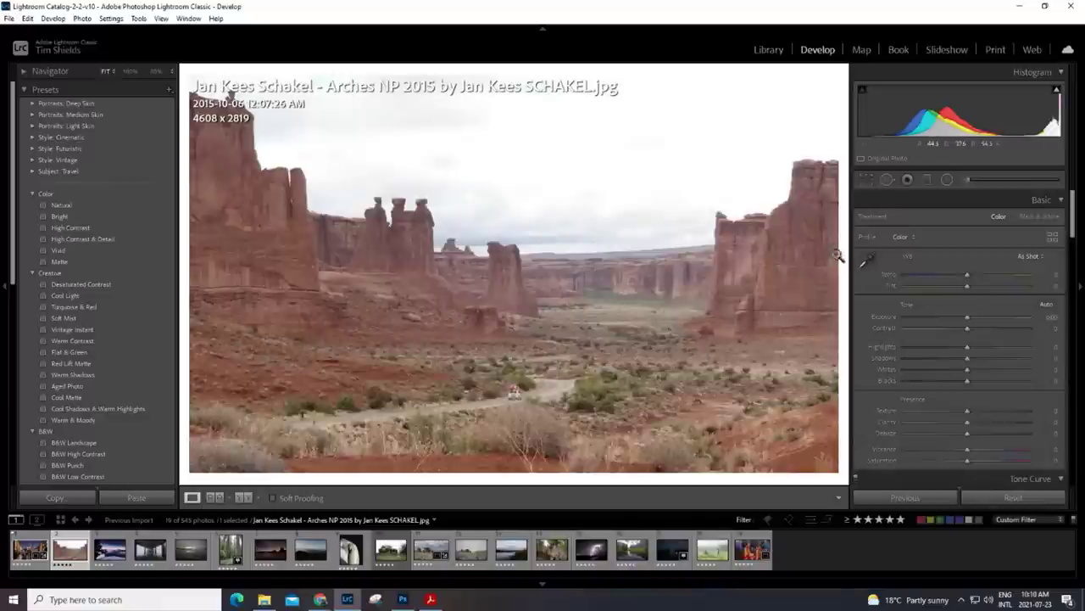
pyautogui.moveTo(964, 353); pyautogui.dragTo(887, 351)
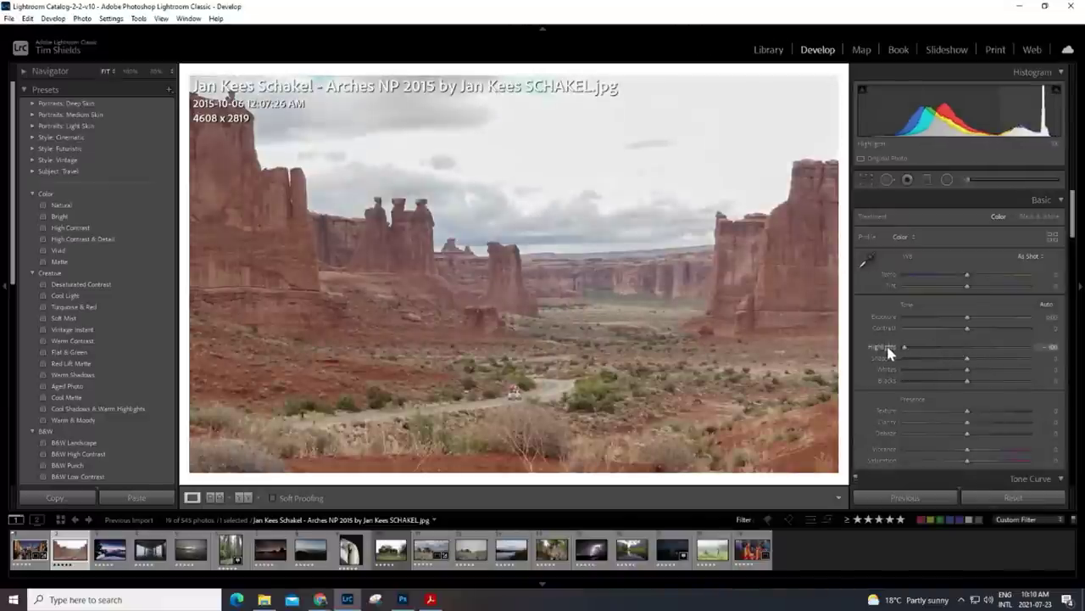
pyautogui.moveTo(967, 358); pyautogui.dragTo(922, 388)
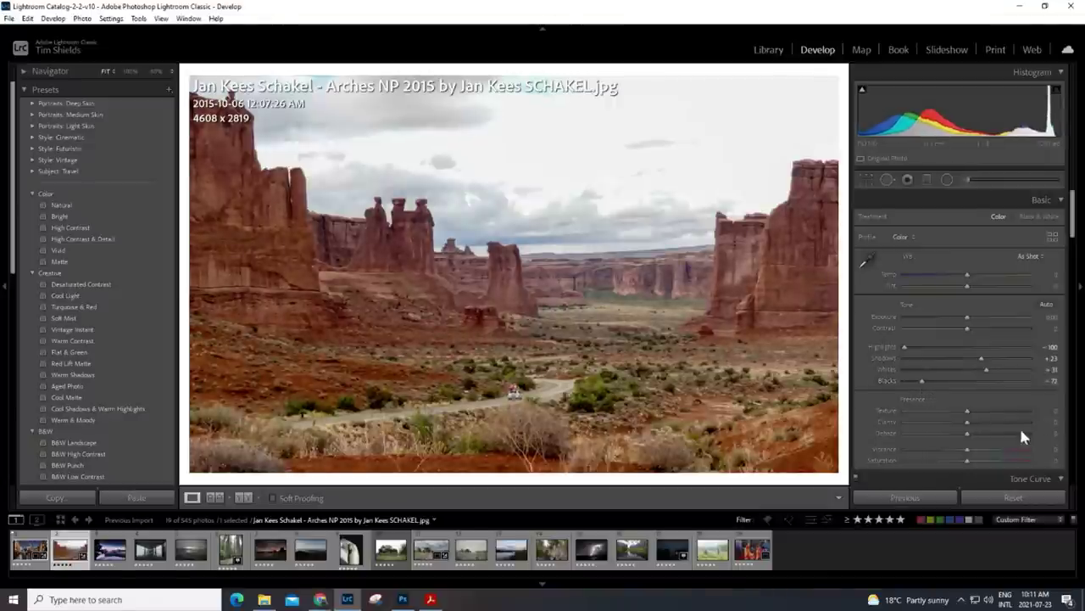
pyautogui.scroll(-1, 1074, 227)
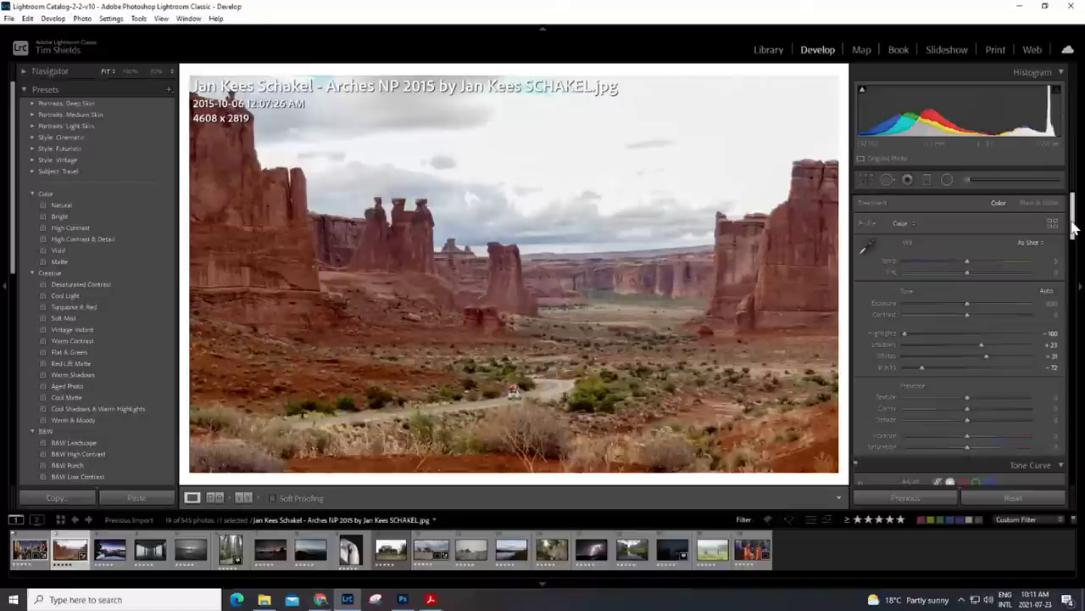
pyautogui.scroll(-2, 1074, 231)
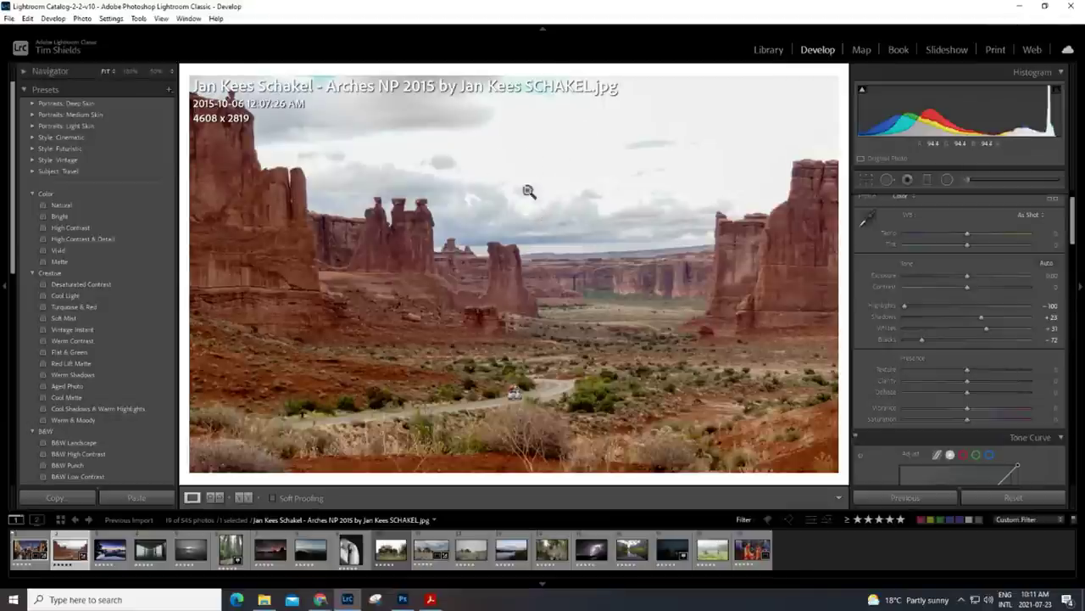
# Step: Send a copy of the desert photo with Lightroom adjustments to Adobe Photoshop 2021 for editing and switch to Photoshop
pyautogui.rightClick(68, 553)
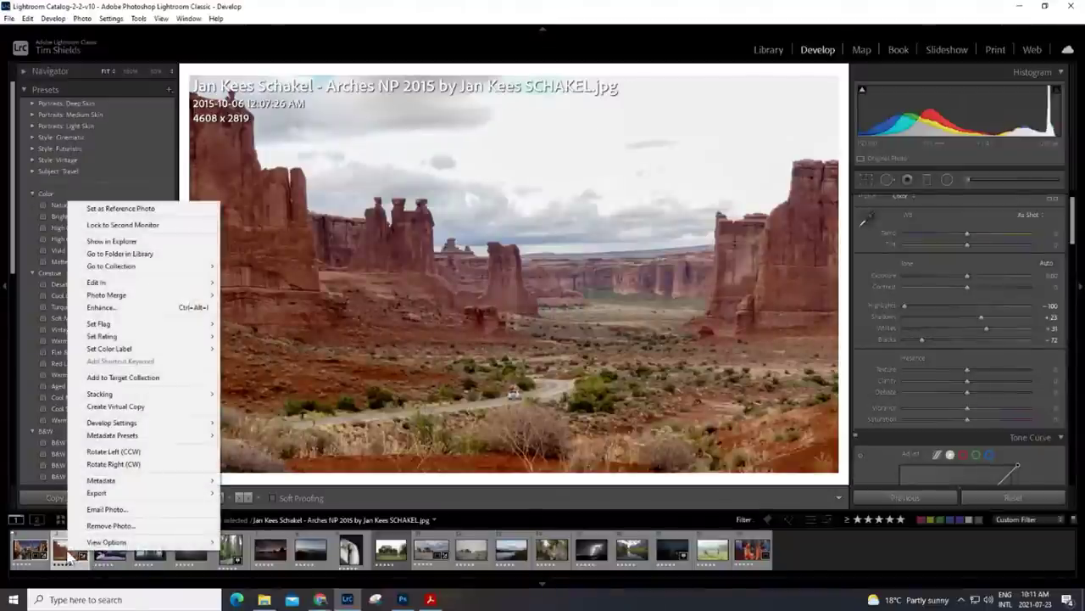
pyautogui.moveTo(129, 304)
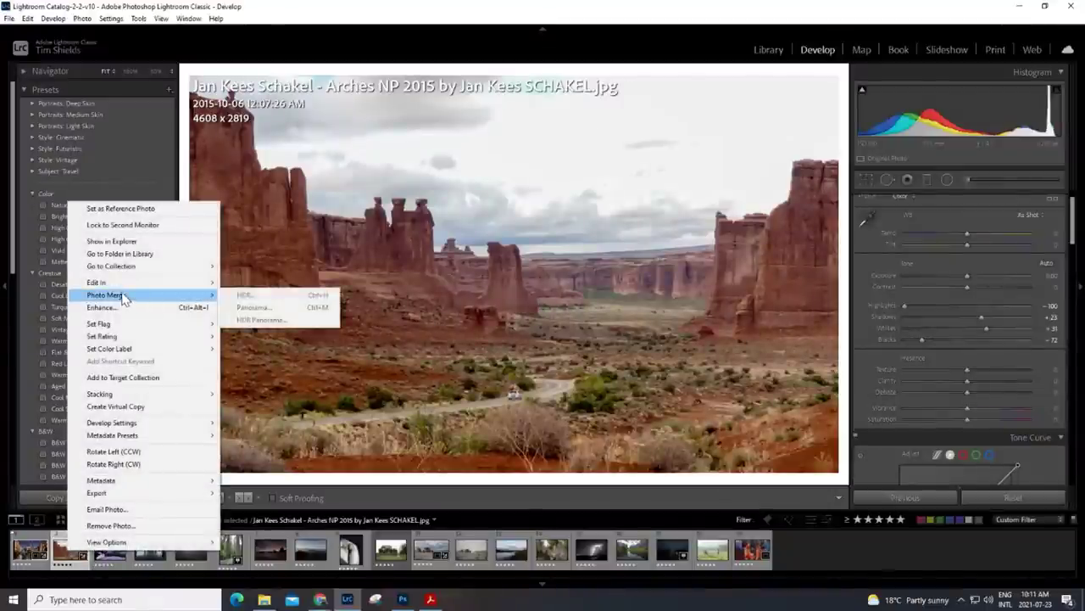
pyautogui.moveTo(141, 285)
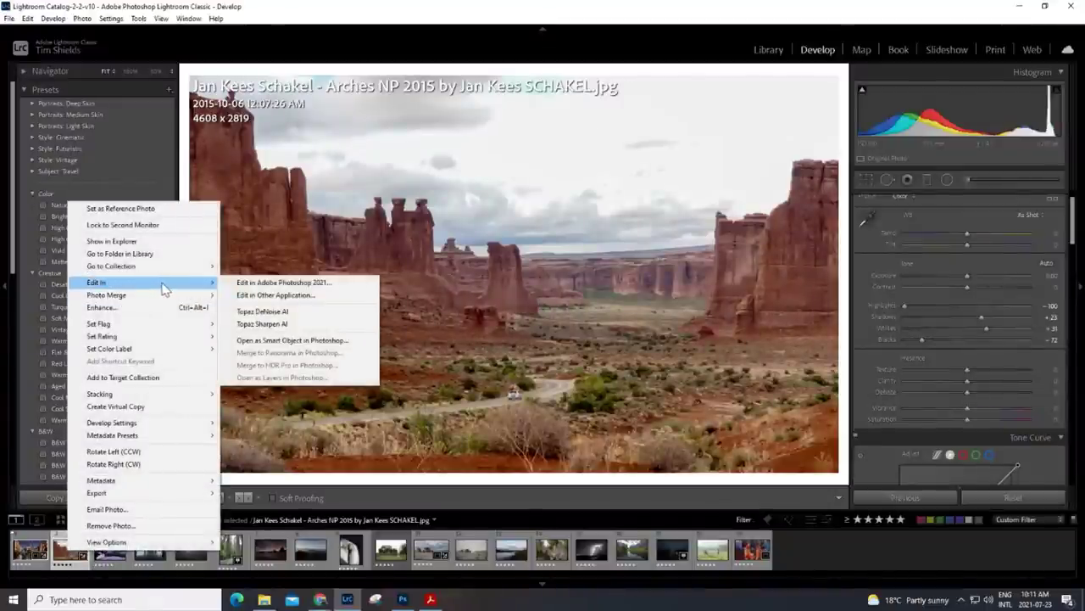
pyautogui.click(278, 286)
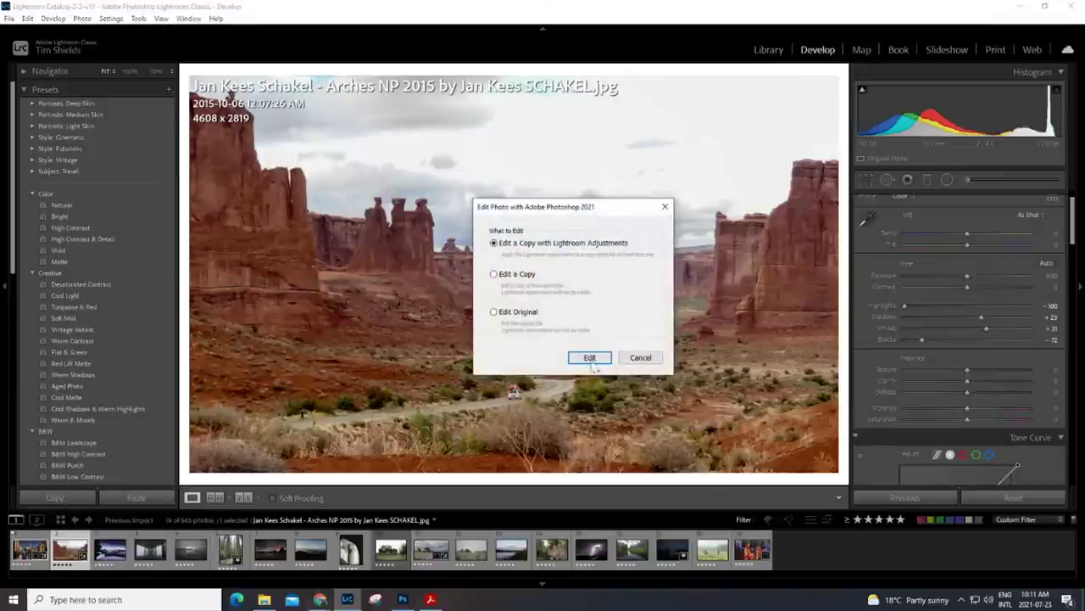
pyautogui.click(591, 357)
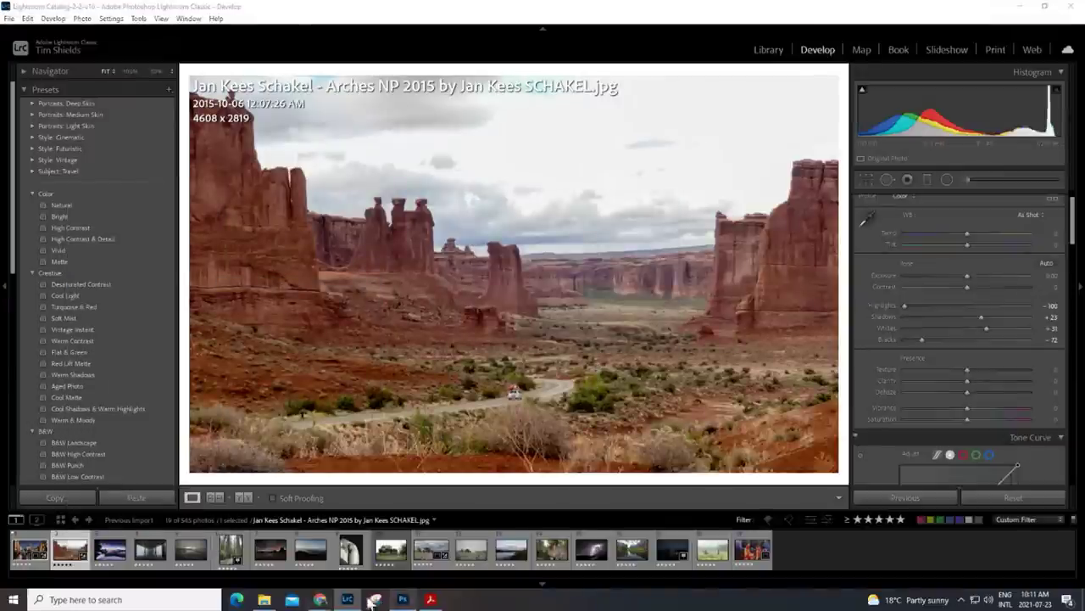
pyautogui.click(404, 599)
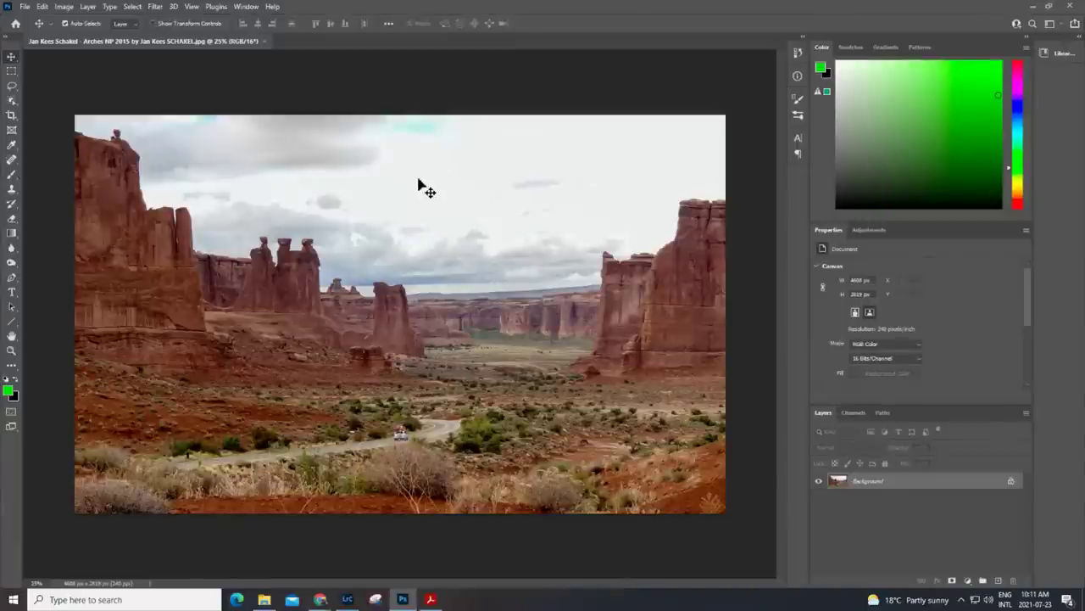
# Step: Replace the desert photo's pale sky with the dark cloudy sky using Sky Replacement, output to new layers
pyautogui.click(41, 7)
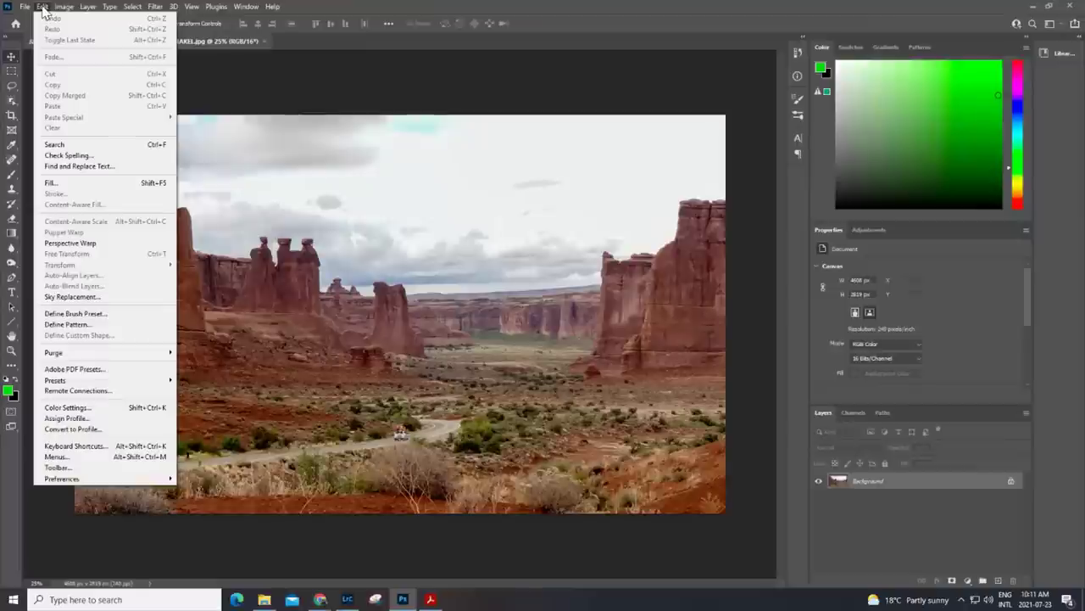
pyautogui.click(83, 298)
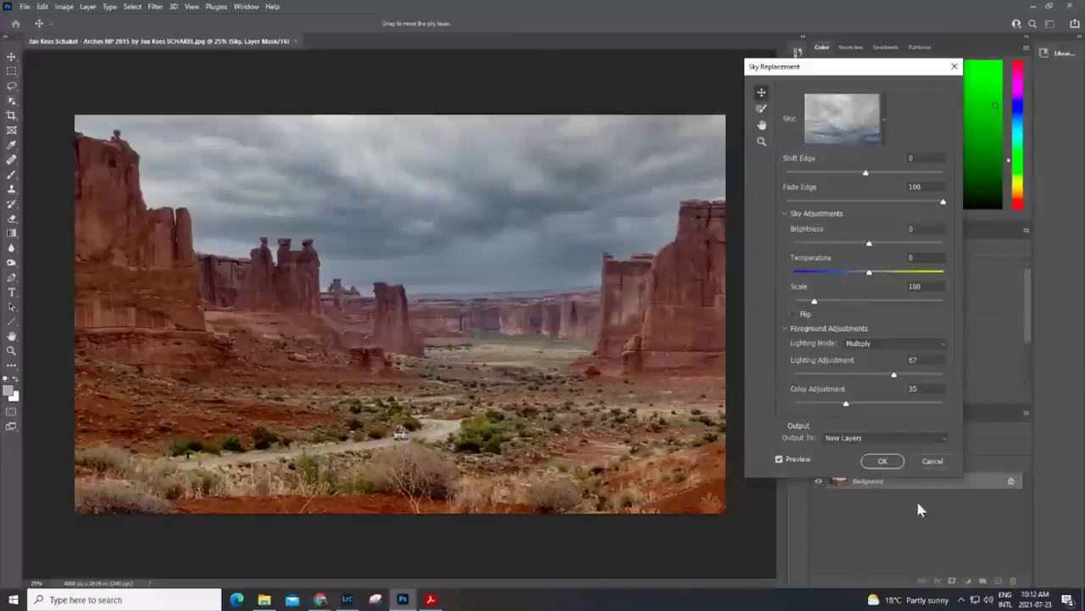
pyautogui.click(882, 462)
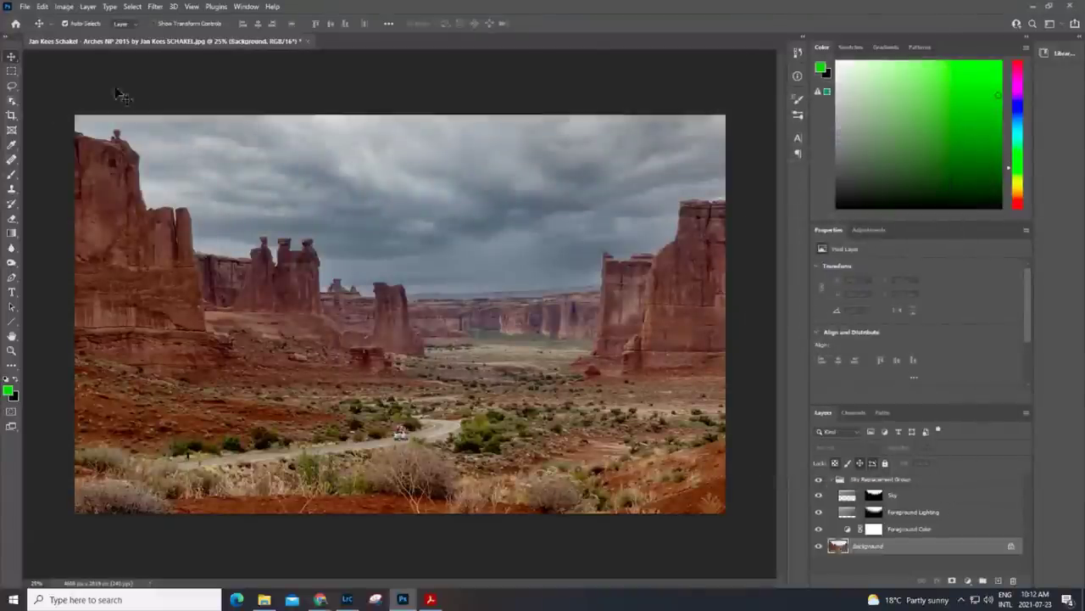
# Step: Save the sky-replaced desert photo and switch back to Lightroom Classic
pyautogui.click(25, 7)
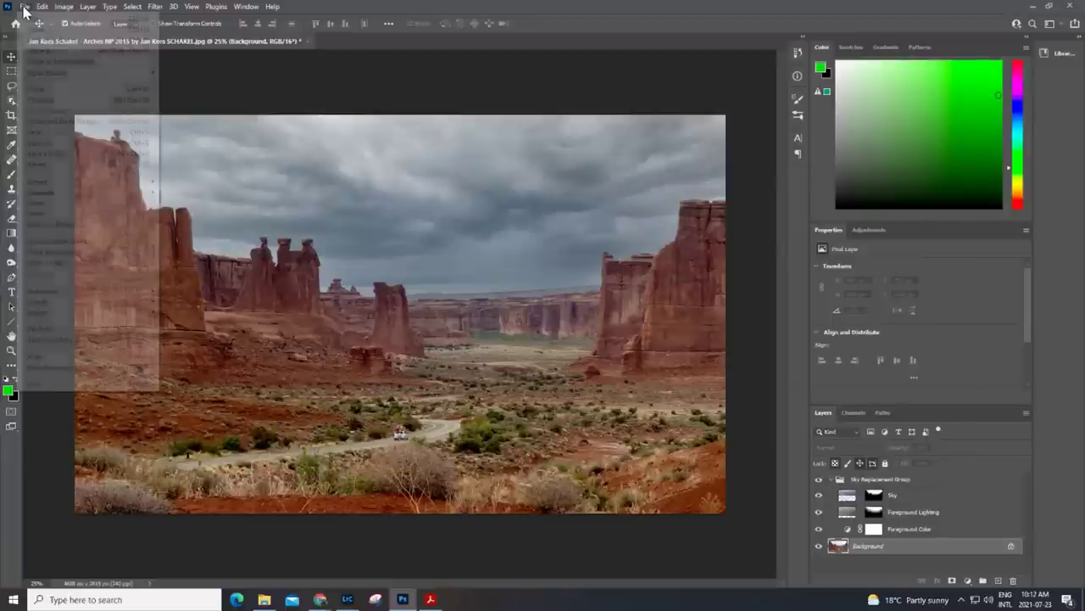
pyautogui.click(55, 133)
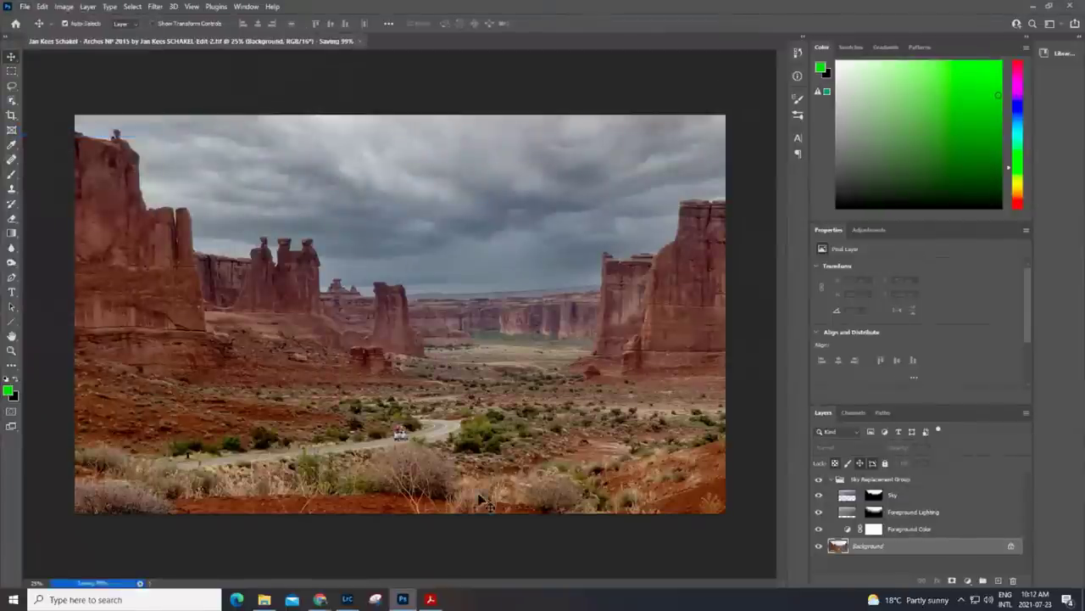
pyautogui.click(347, 601)
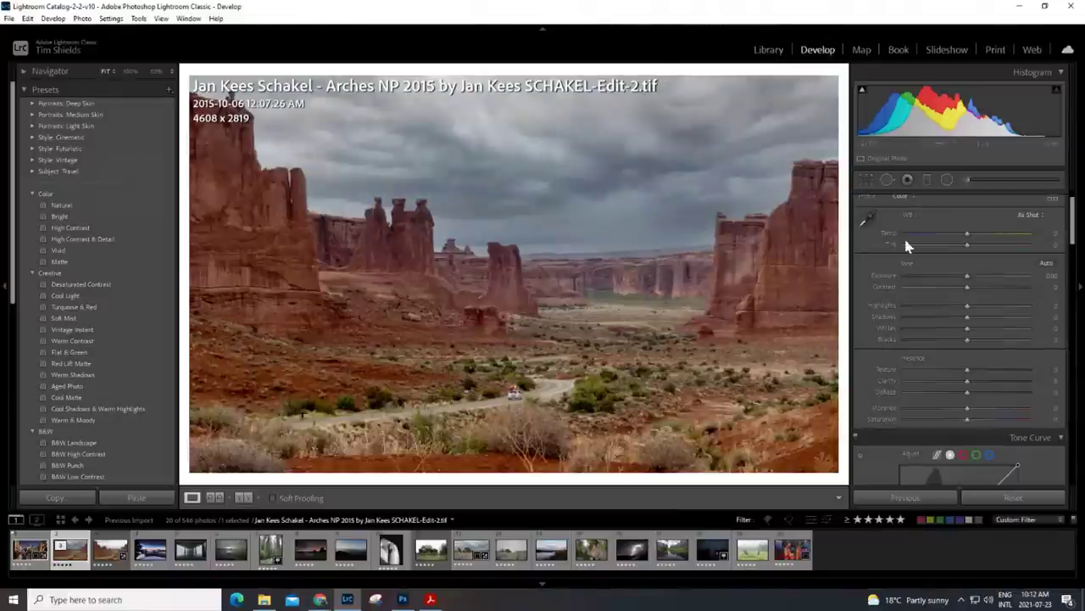
# Step: Crop the sky-replaced desert photo to 16 x 9 and tighten the frame from its upper-left corner to about 4277 x 2406 pixels
pyautogui.click(865, 179)
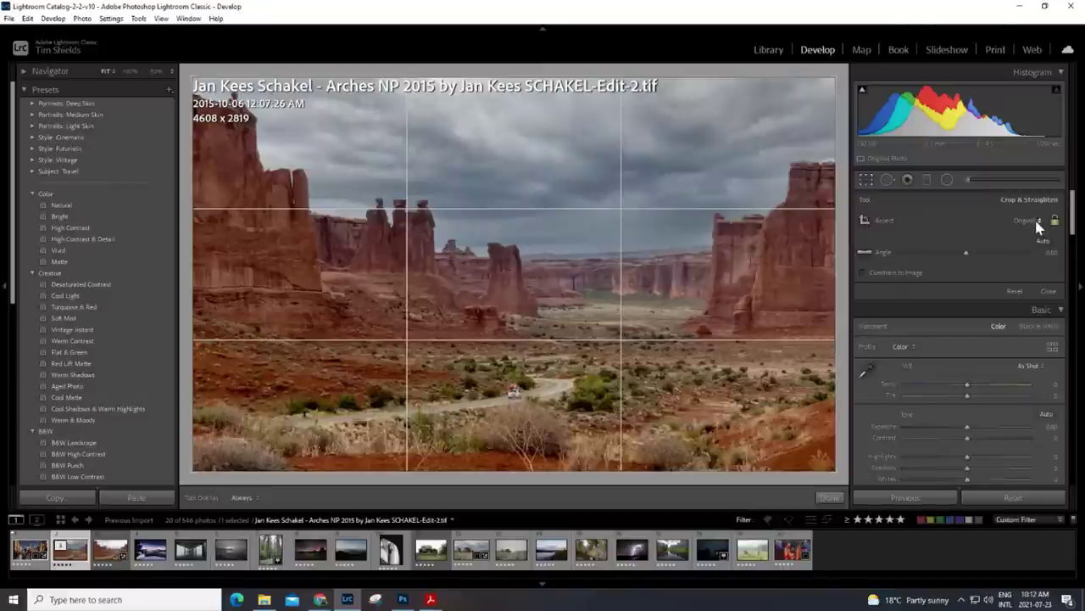
pyautogui.click(1038, 222)
pyautogui.click(969, 354)
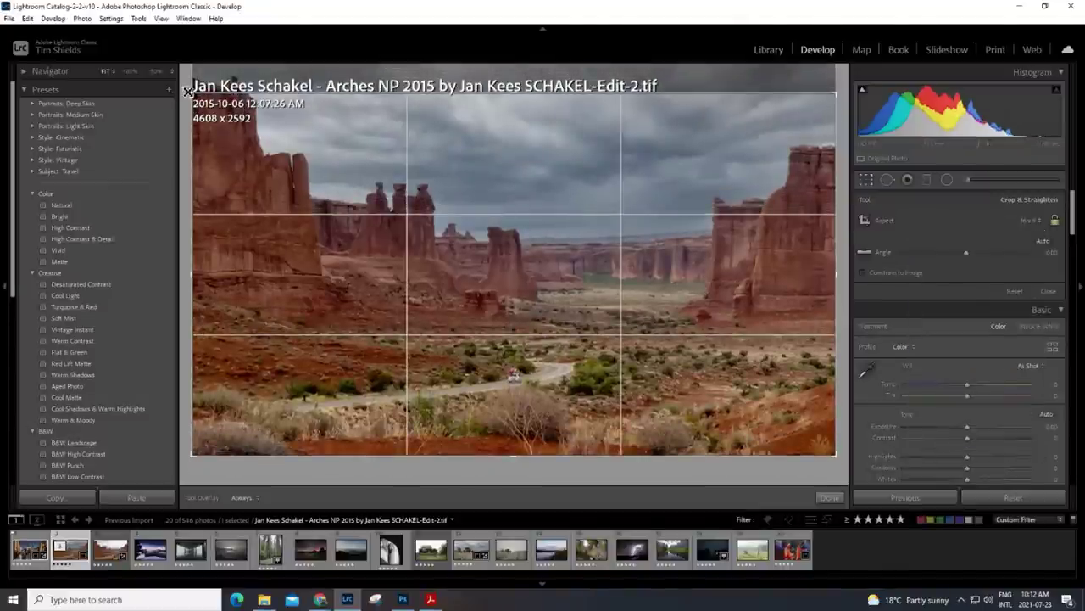
pyautogui.moveTo(188, 91); pyautogui.dragTo(214, 106)
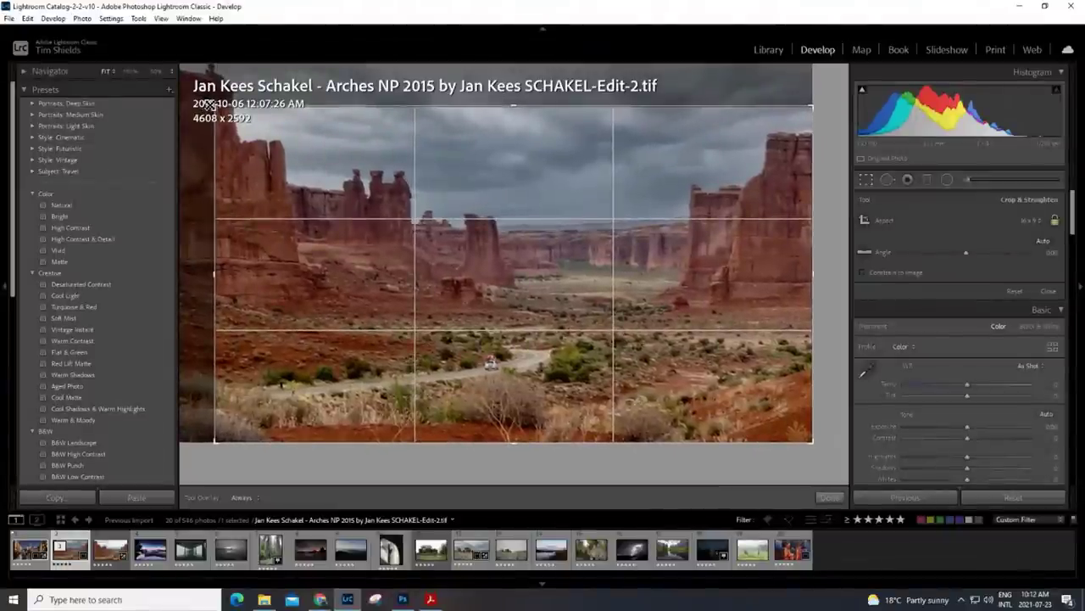
pyautogui.click(831, 497)
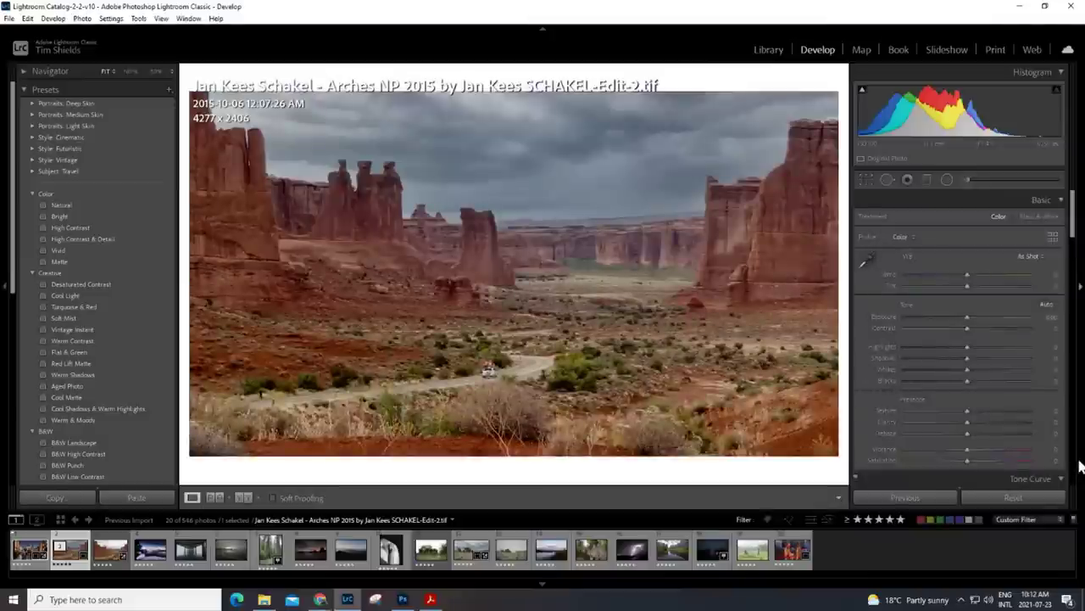
# Step: Compare the original desert JPG with the cropped, sky-replaced TIF version
pyautogui.click(108, 560)
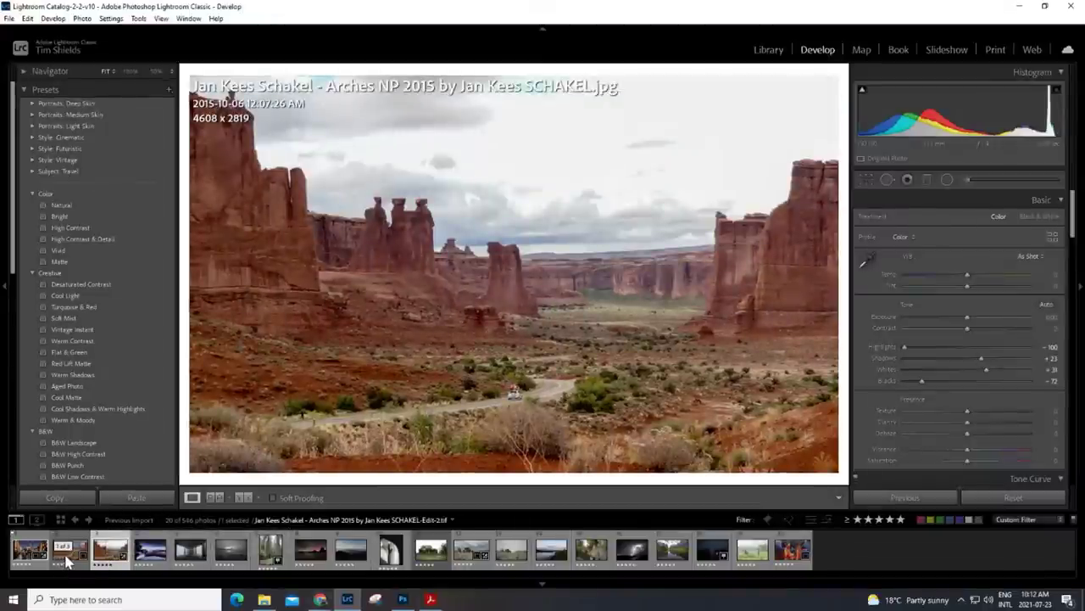
pyautogui.click(68, 560)
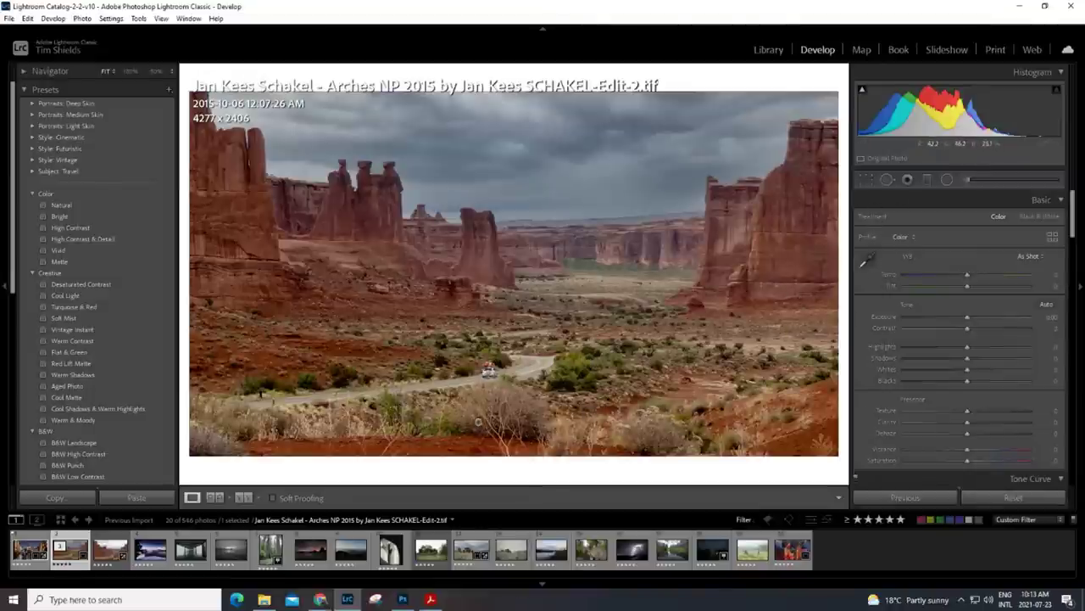
# Step: Add a graduated filter rising from the bottom edge of the desert foreground and lower its exposure to about -1.24
pyautogui.click(929, 181)
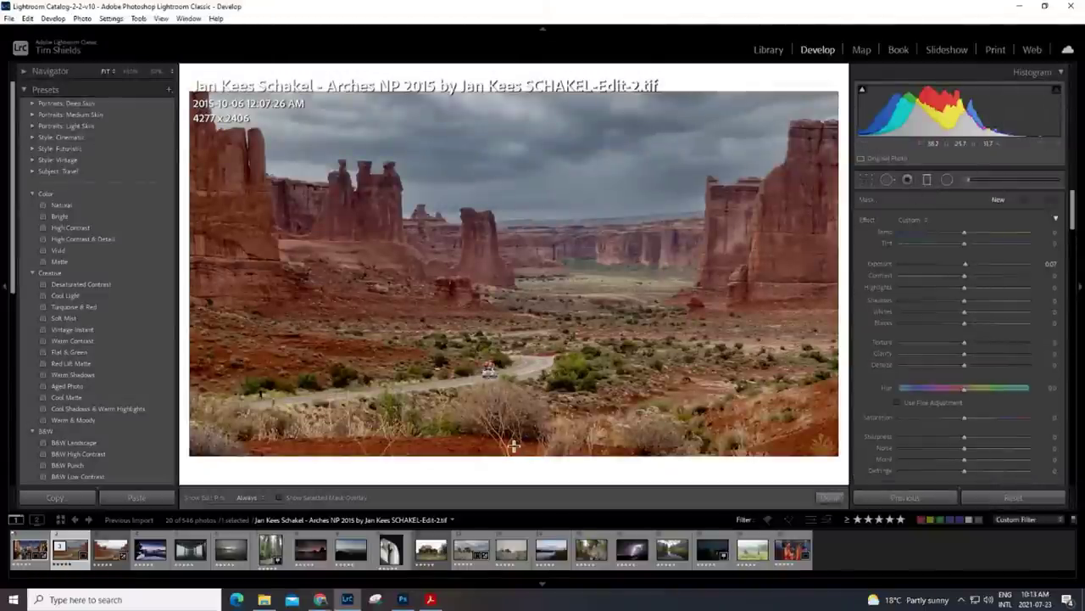
pyautogui.moveTo(513, 445); pyautogui.dragTo(515, 326)
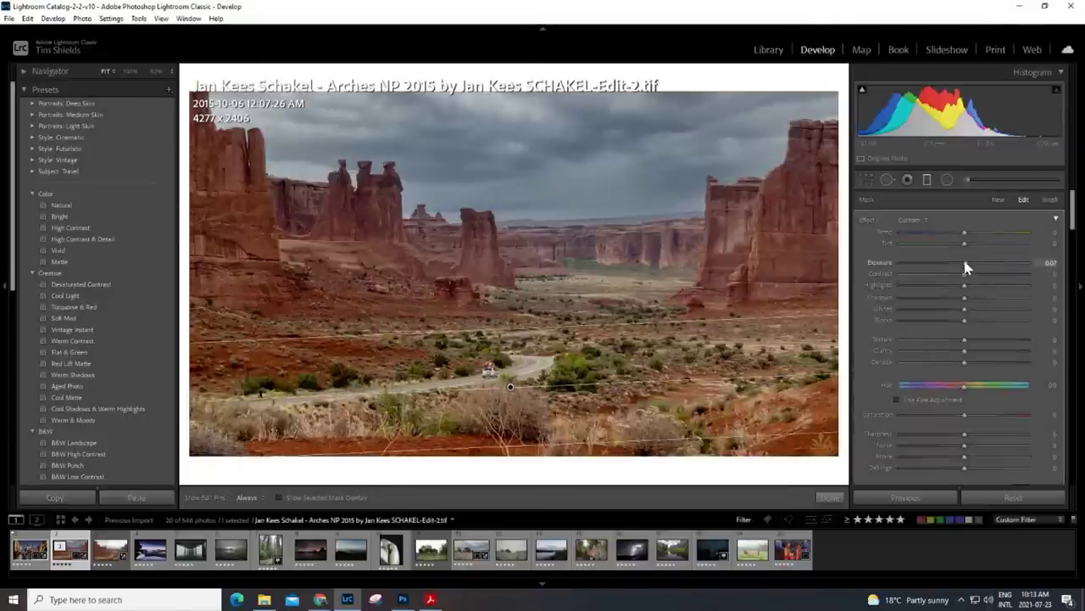
pyautogui.moveTo(964, 264)
pyautogui.mouseDown()
pyautogui.moveTo(893, 281)
pyautogui.moveTo(946, 271)
pyautogui.mouseUp()
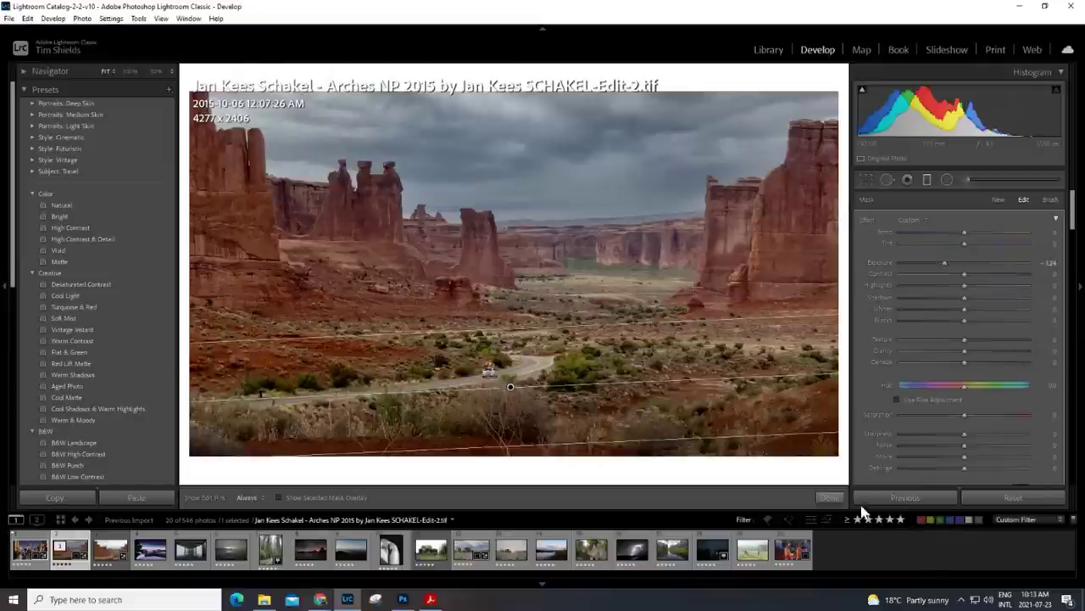
pyautogui.click(832, 499)
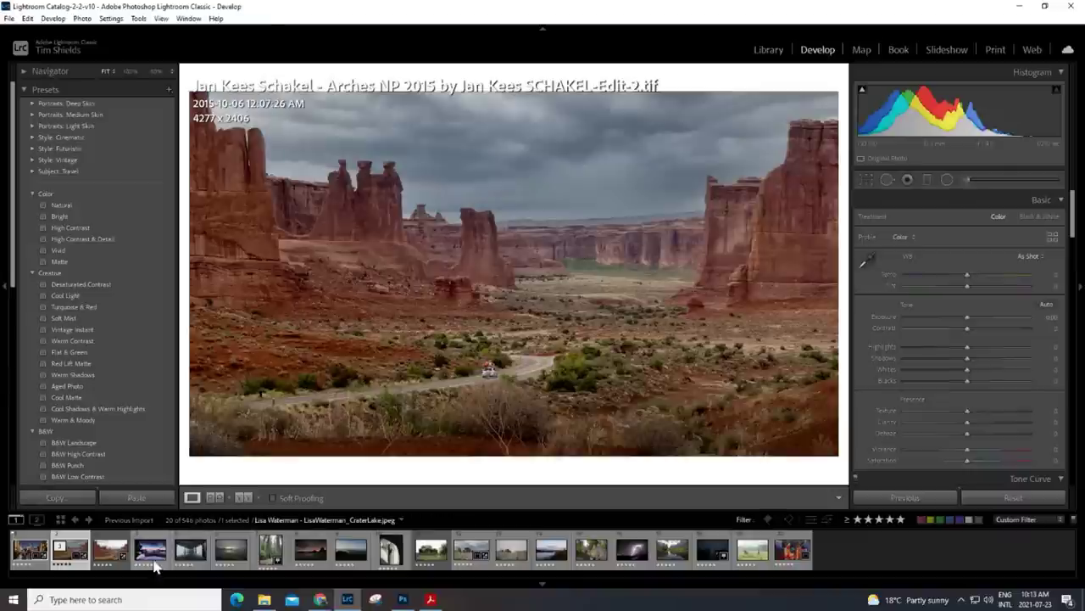
# Step: Compare the original desert JPG with the darkened-foreground, sky-replaced TIF version
pyautogui.click(104, 563)
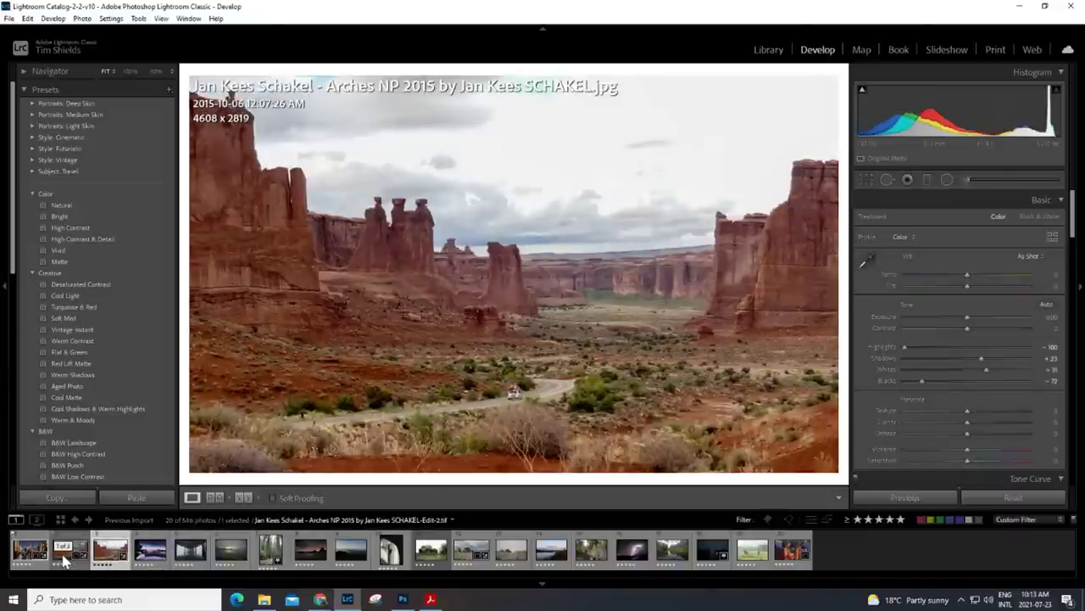
pyautogui.click(65, 560)
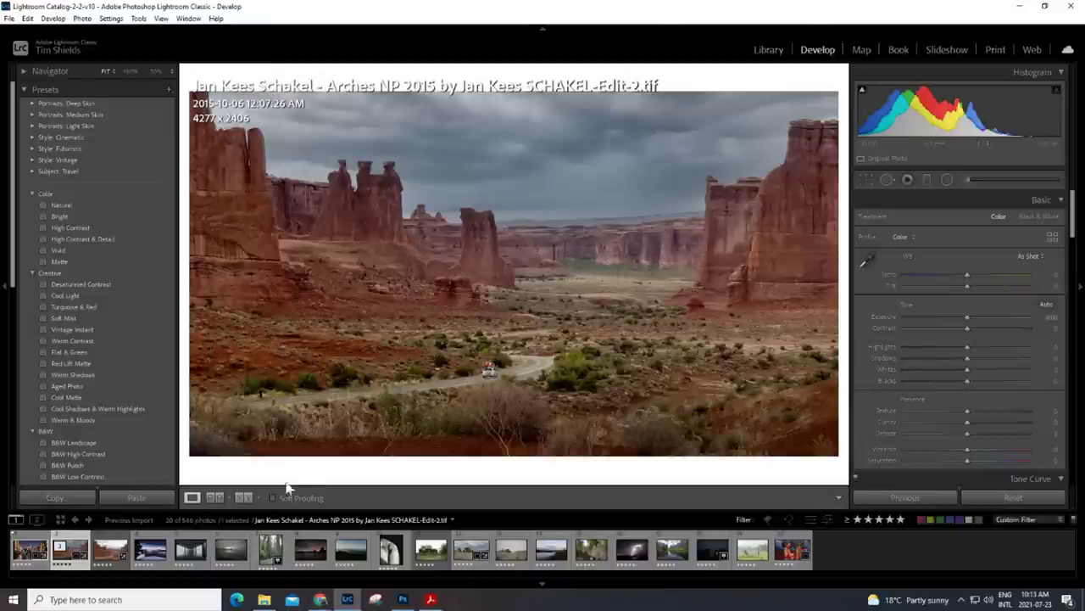
# Step: Open the Crater Lake photo, crop it to 16 x 9 and tighten the frame from its upper-left corner to about 4889 x 2750 pixels
pyautogui.click(149, 551)
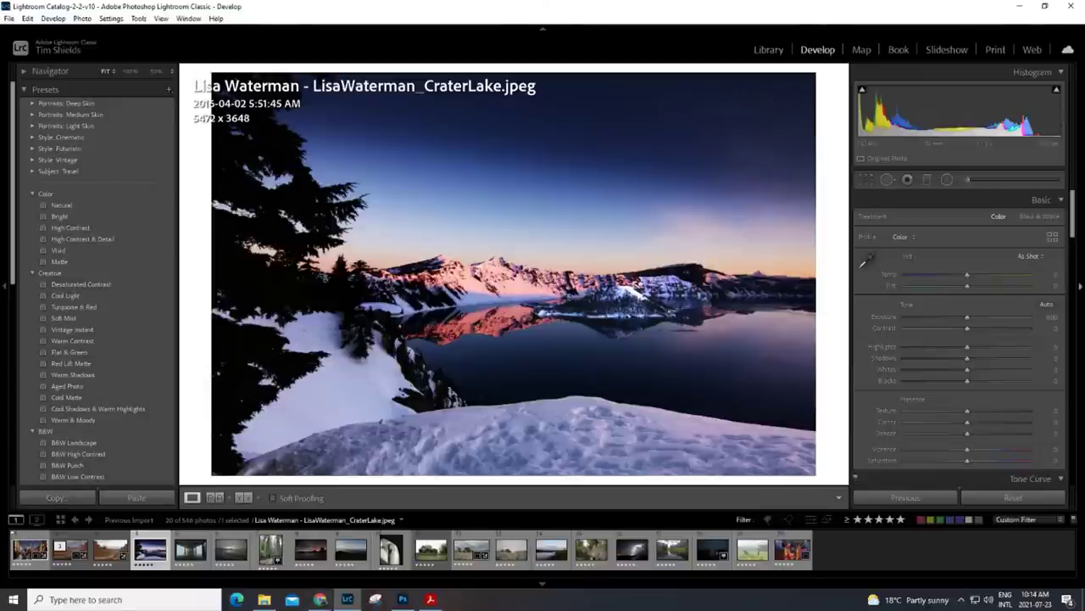
pyautogui.moveTo(1076, 219); pyautogui.dragTo(1075, 229)
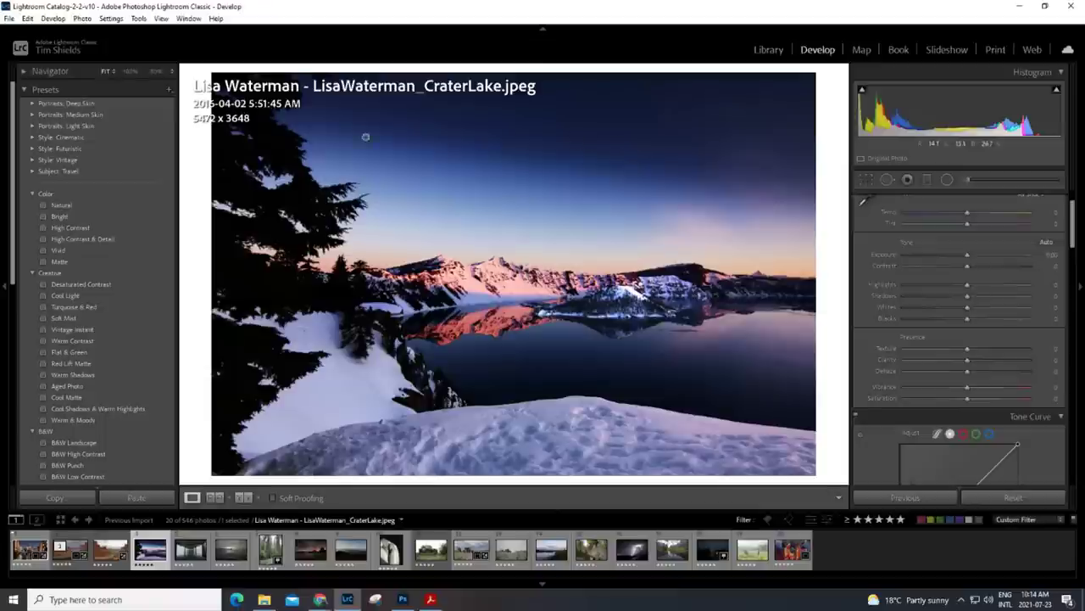
pyautogui.click(865, 179)
pyautogui.click(1039, 222)
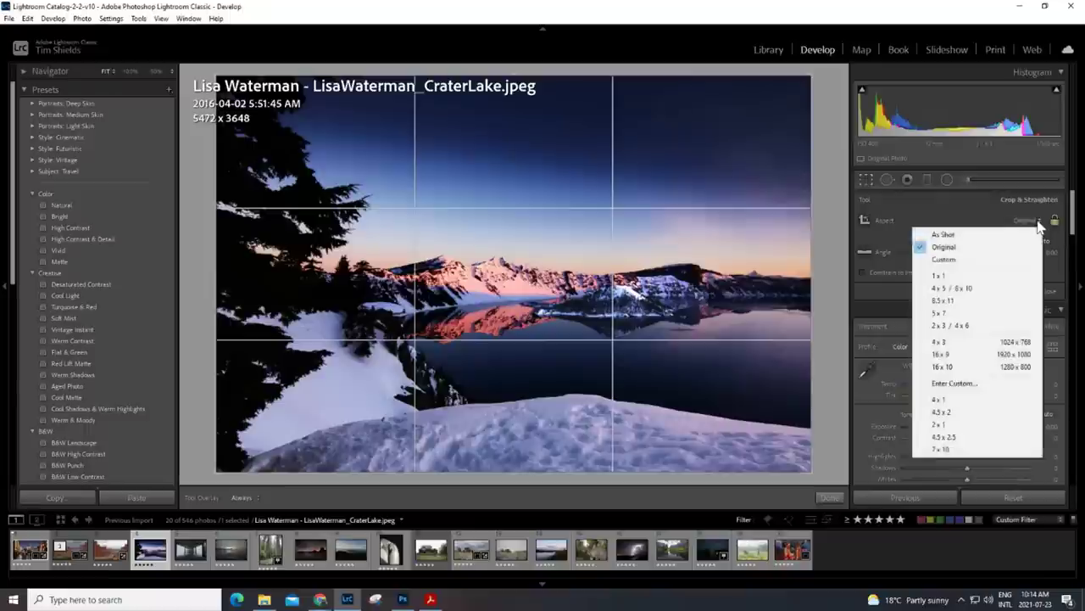
pyautogui.click(967, 356)
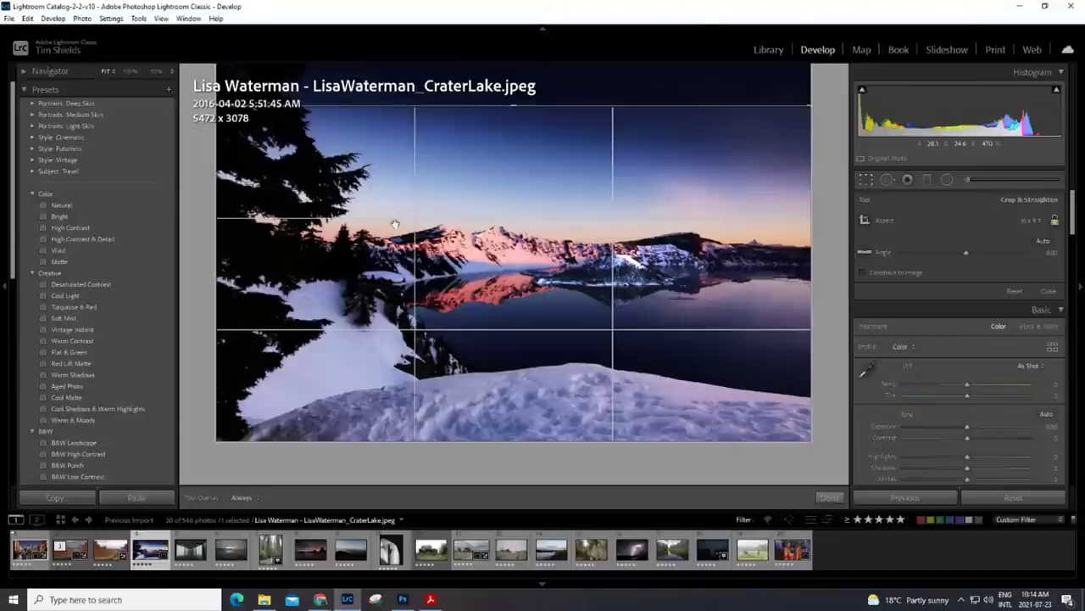
pyautogui.moveTo(217, 107); pyautogui.dragTo(252, 119)
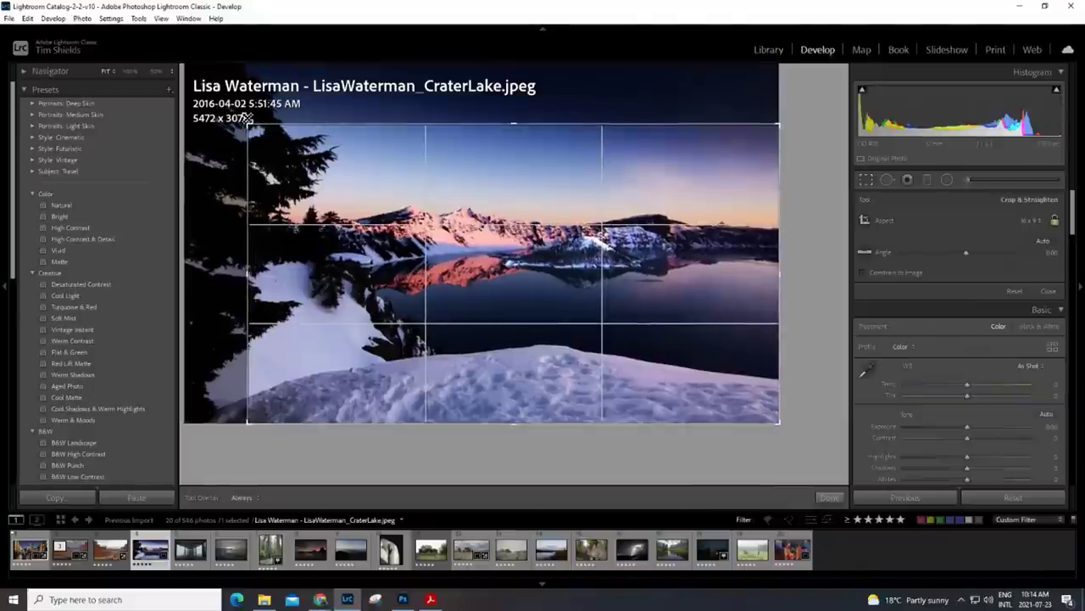
pyautogui.moveTo(460, 182)
pyautogui.mouseDown()
pyautogui.moveTo(483, 199)
pyautogui.moveTo(465, 187)
pyautogui.mouseUp()
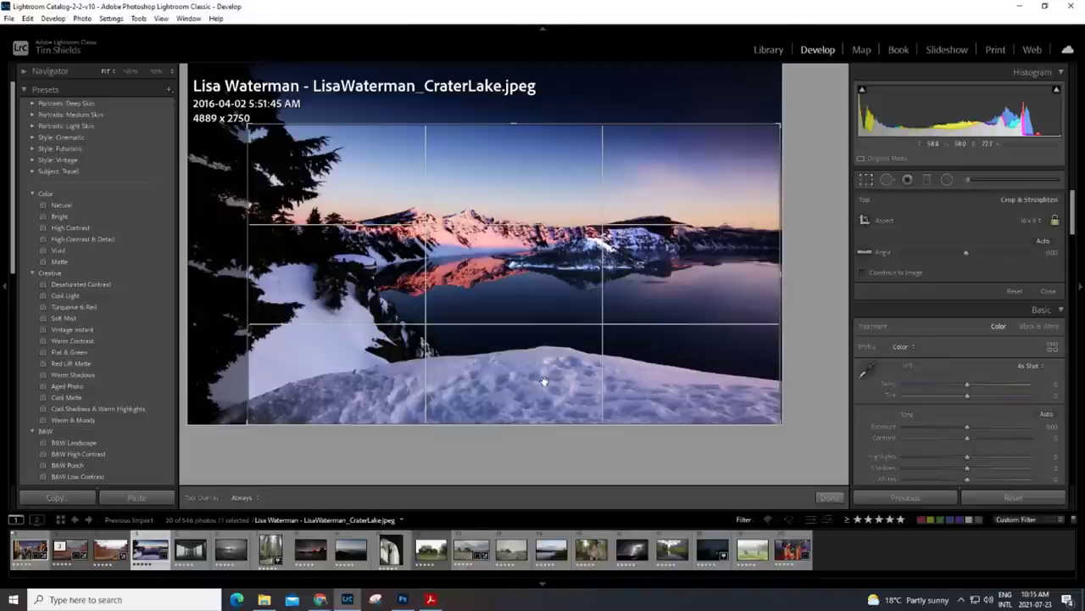
pyautogui.click(827, 498)
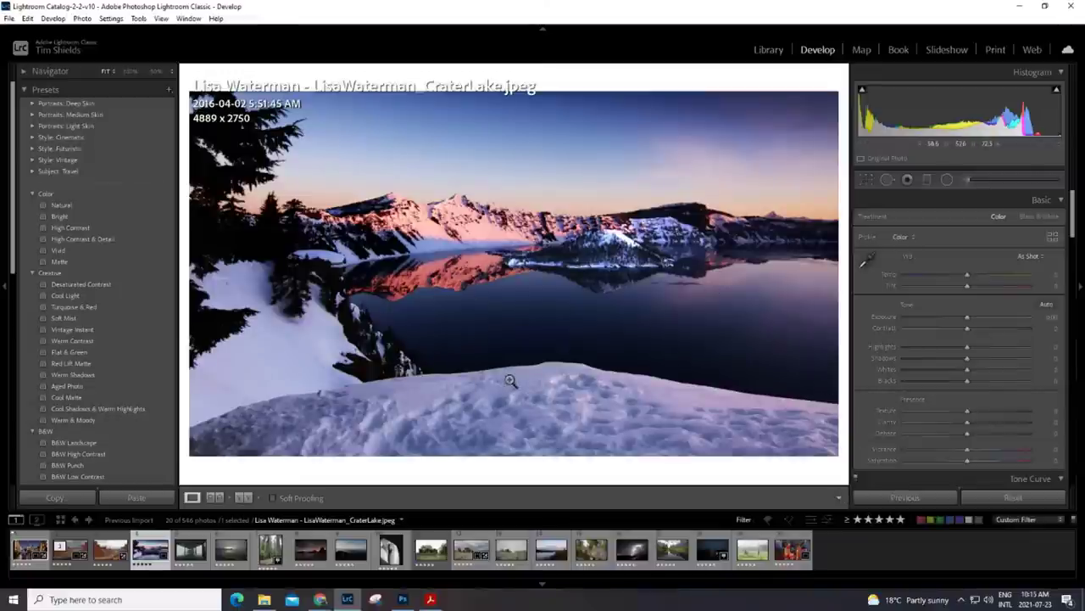
# Step: Compare the cropped Crater Lake photo with its original by resetting it and undoing the reset
pyautogui.click(1017, 502)
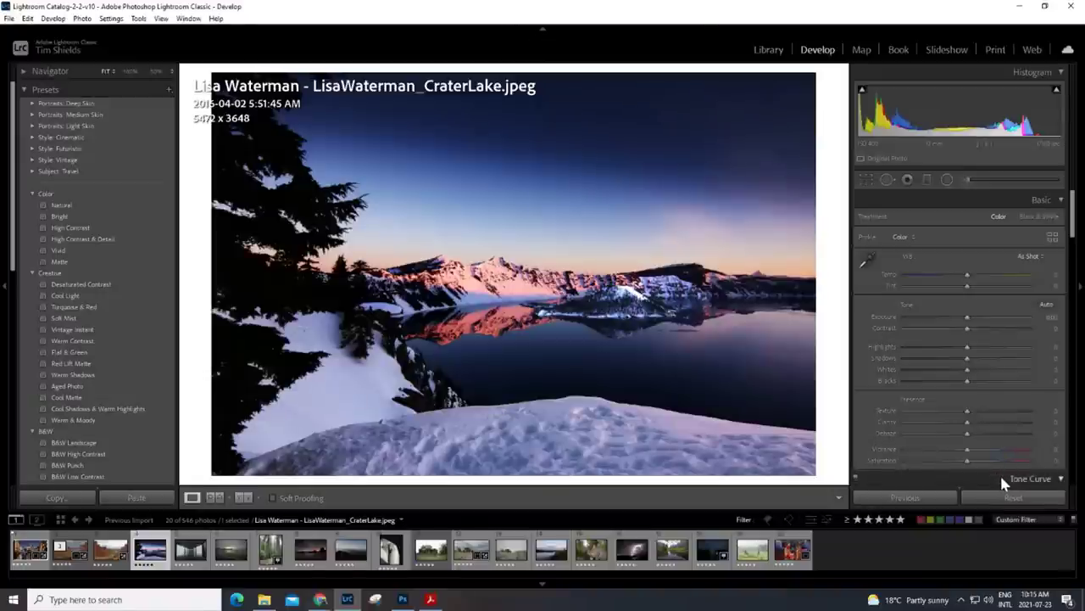
pyautogui.hotkey('ctrl', 'z')
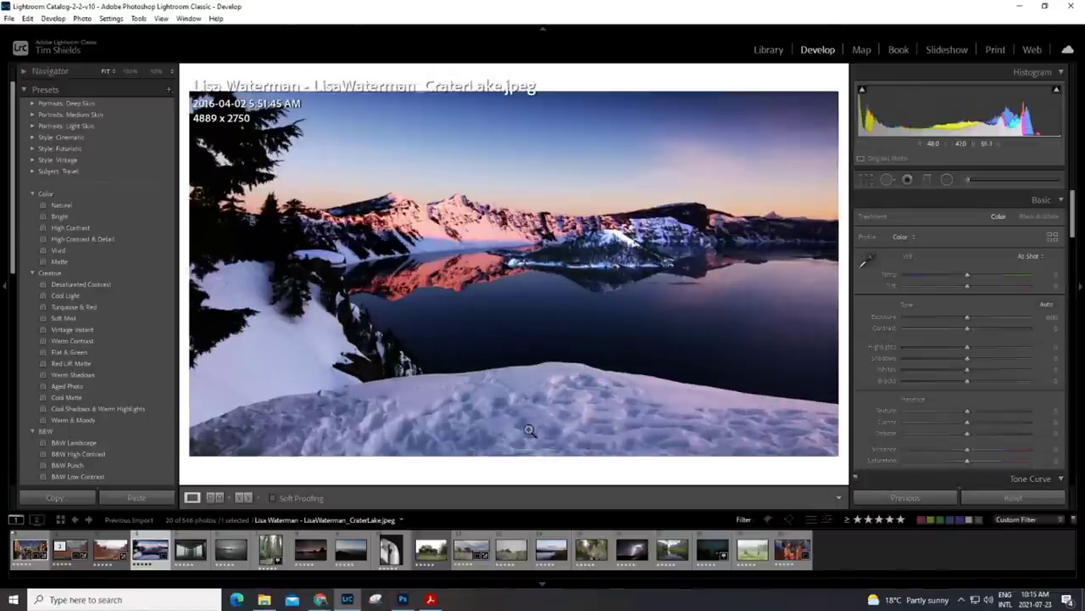
# Step: Open the pier photo IMG_2444.CR2 and straighten its leaning posts with an Upright perspective correction
pyautogui.click(194, 555)
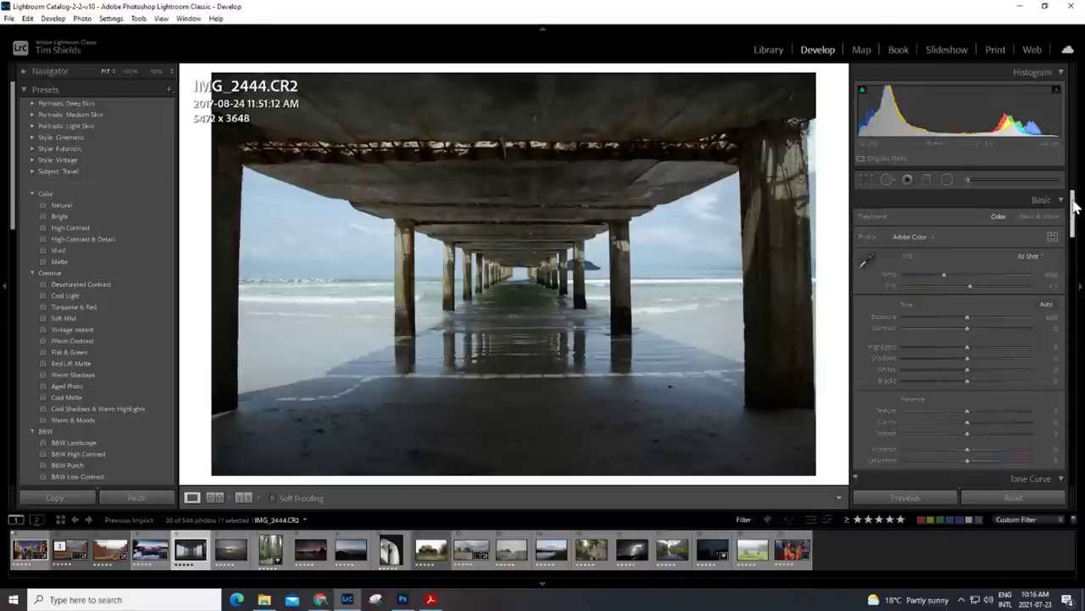
pyautogui.moveTo(1074, 206); pyautogui.dragTo(1070, 424)
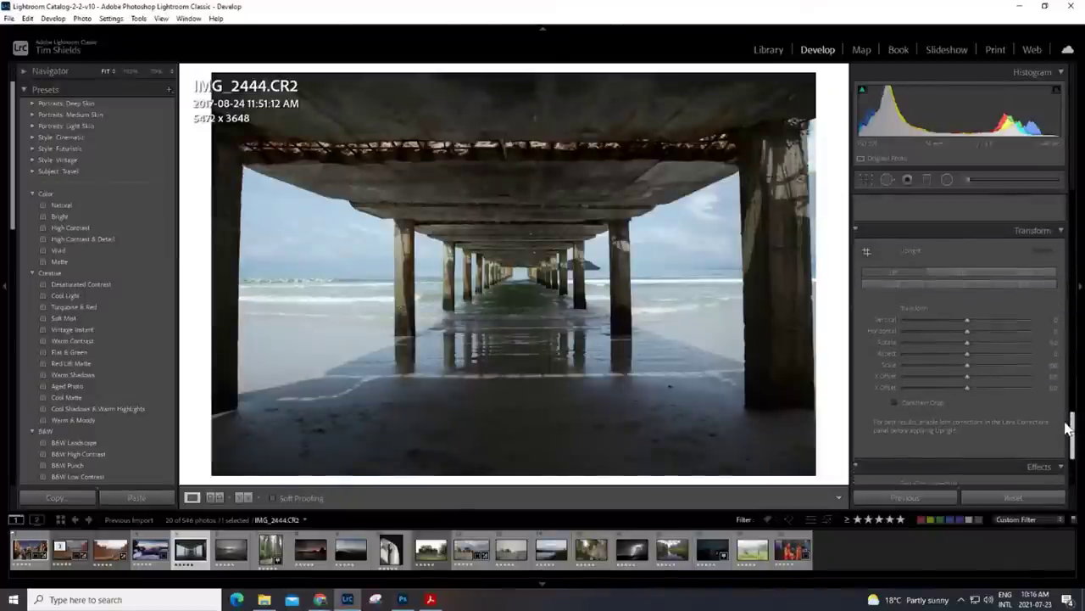
pyautogui.click(963, 285)
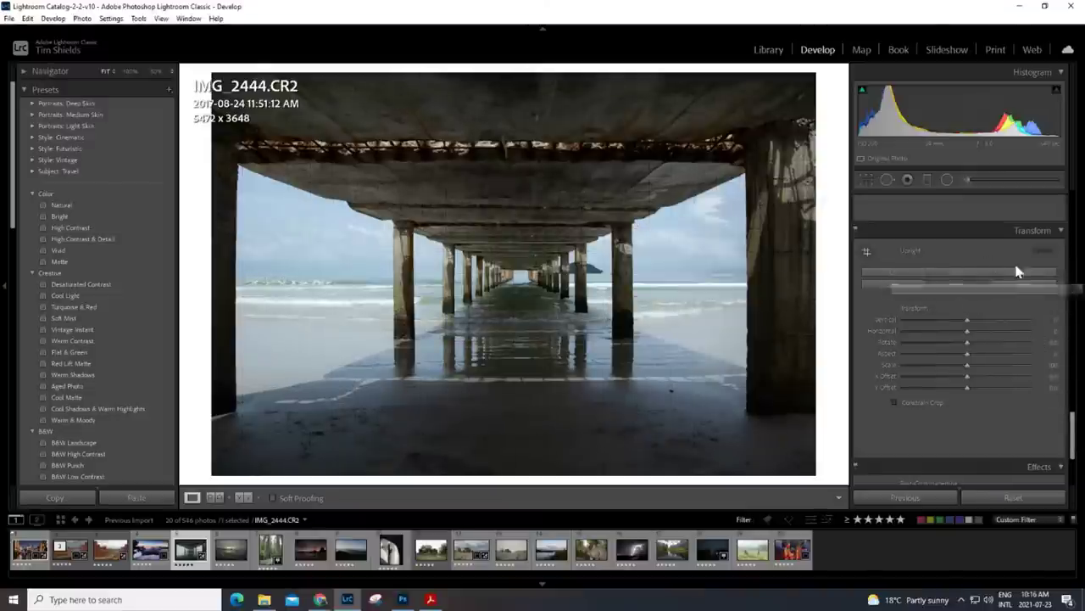
# Step: Set the pier photo's Highlights to -100, Shadows to +100, Whites to about +64 and Blacks to about -63
pyautogui.moveTo(1073, 436); pyautogui.dragTo(1074, 212)
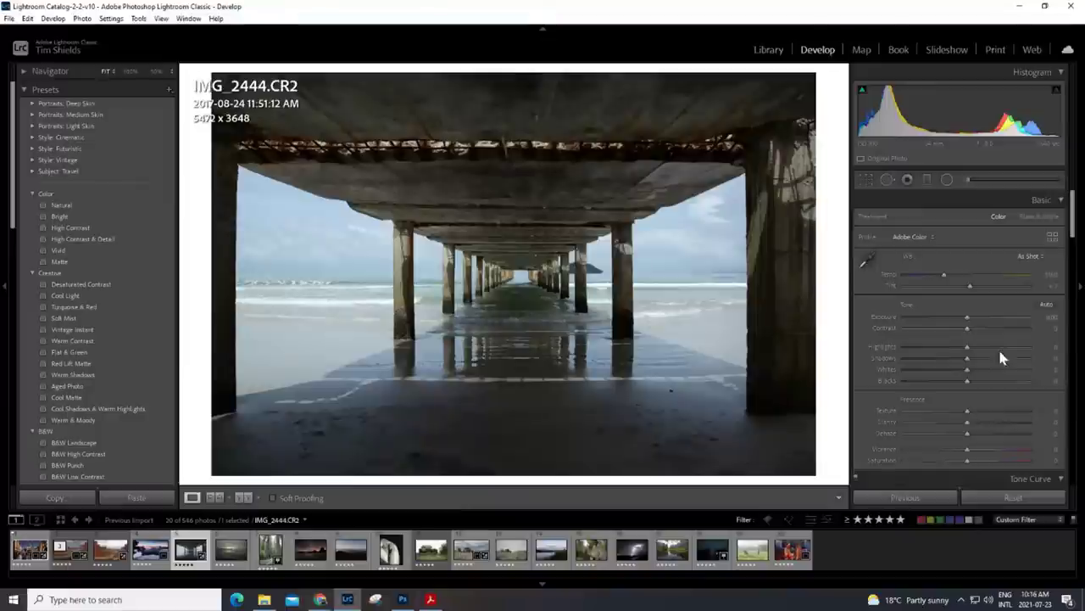
pyautogui.moveTo(998, 348); pyautogui.dragTo(888, 351)
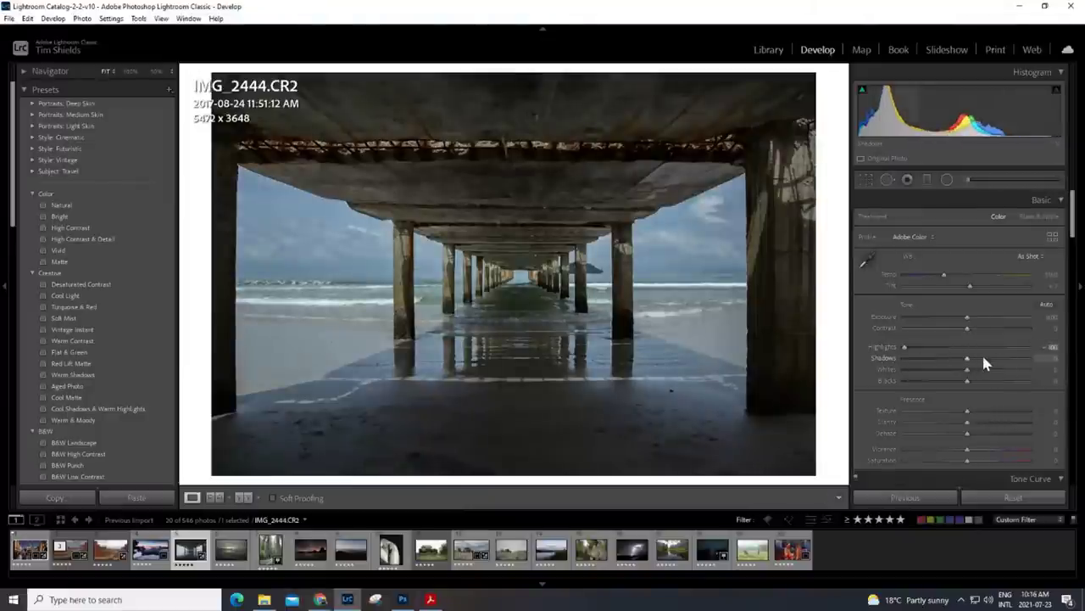
pyautogui.moveTo(968, 360); pyautogui.dragTo(1031, 358)
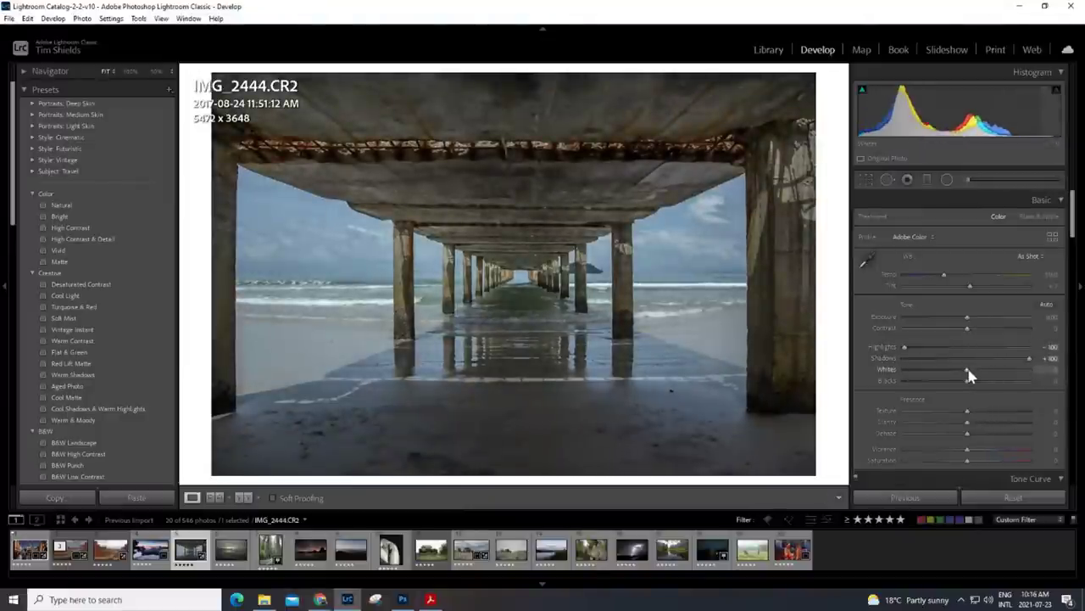
pyautogui.moveTo(970, 371); pyautogui.dragTo(1000, 371)
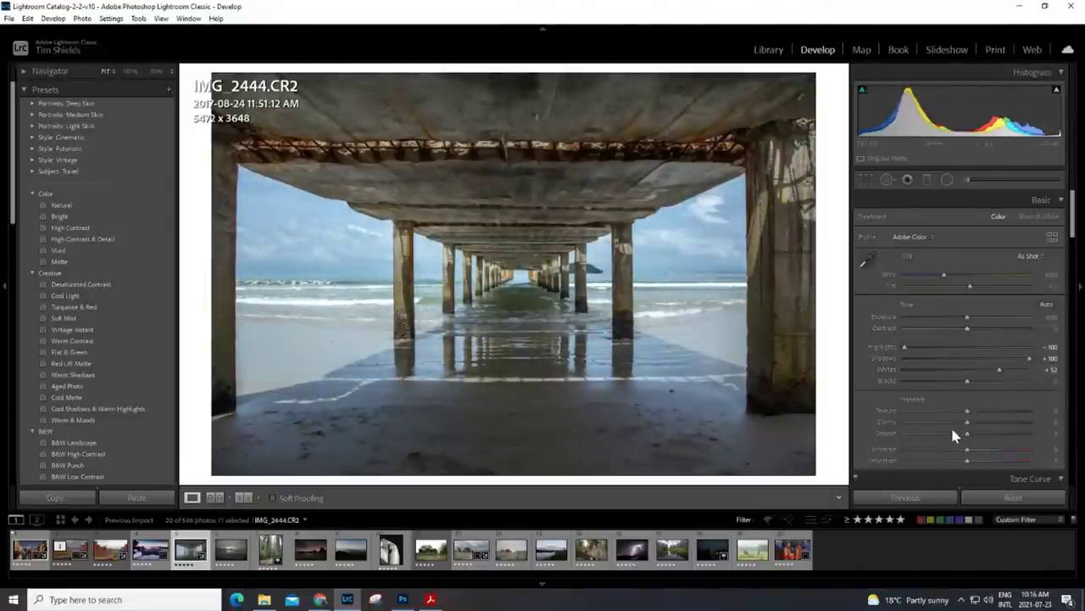
pyautogui.moveTo(1001, 371); pyautogui.dragTo(928, 384)
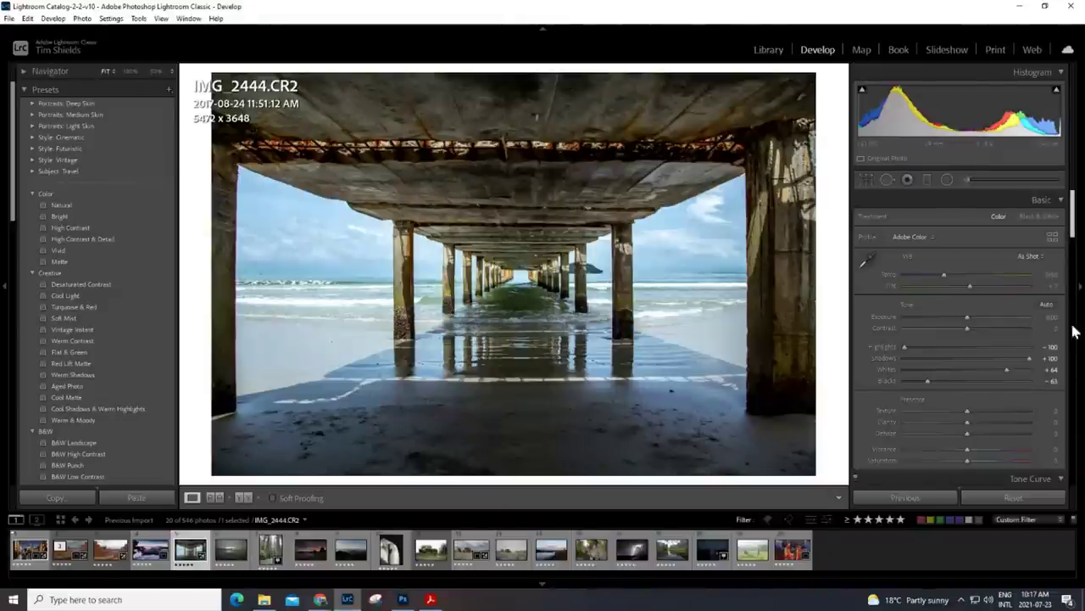
# Step: Paint an adjustment brush mask across the sea beneath the pier with the mask overlay shown
pyautogui.scroll(-3, 1073, 225)
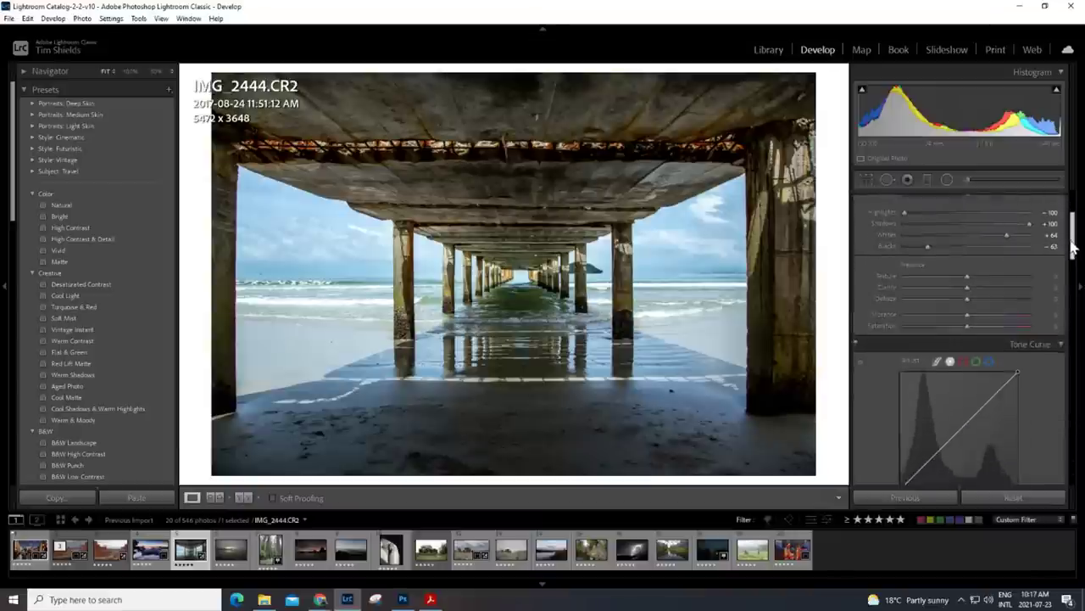
pyautogui.click(968, 181)
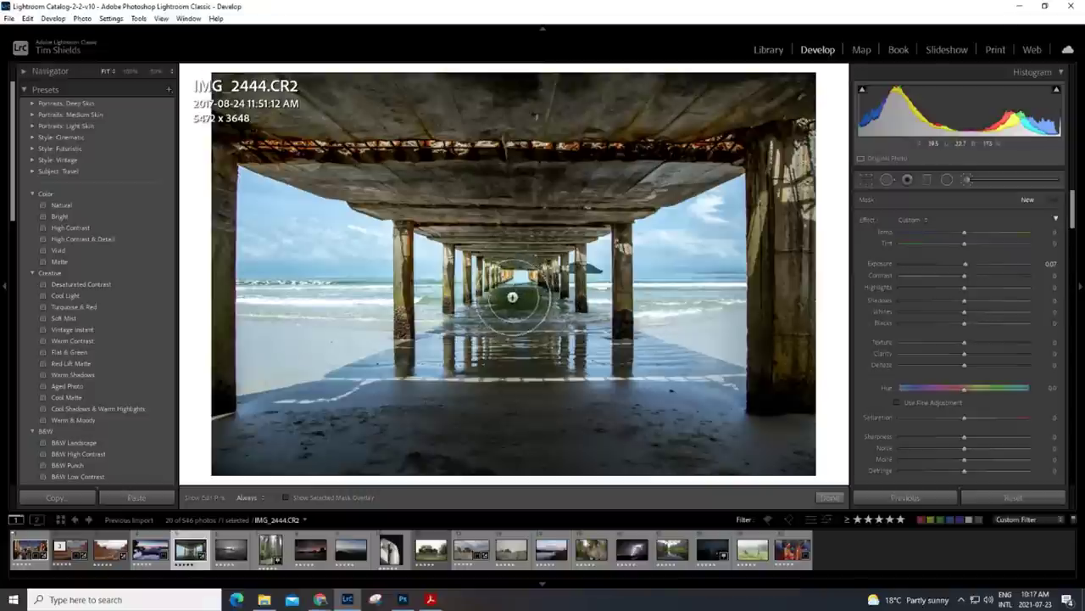
pyautogui.click(285, 498)
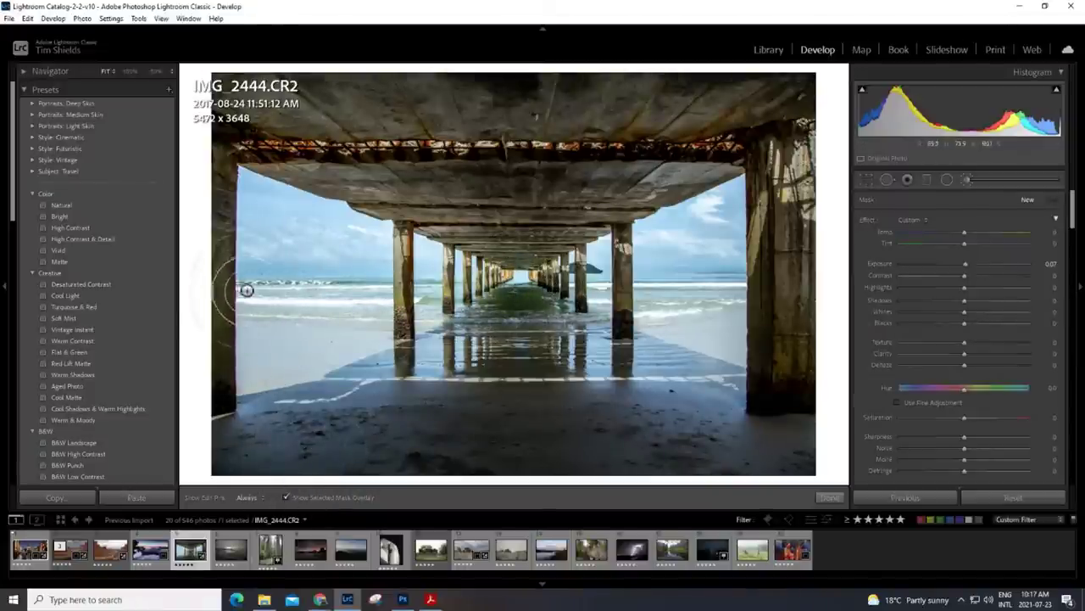
pyautogui.moveTo(235, 289)
pyautogui.mouseDown()
pyautogui.moveTo(545, 300)
pyautogui.moveTo(772, 293)
pyautogui.mouseUp()
pyautogui.moveTo(560, 305)
pyautogui.mouseDown()
pyautogui.moveTo(678, 310)
pyautogui.moveTo(508, 326)
pyautogui.moveTo(356, 318)
pyautogui.moveTo(229, 293)
pyautogui.moveTo(504, 307)
pyautogui.moveTo(492, 307)
pyautogui.moveTo(594, 297)
pyautogui.moveTo(522, 297)
pyautogui.moveTo(746, 296)
pyautogui.moveTo(729, 307)
pyautogui.moveTo(747, 286)
pyautogui.moveTo(520, 310)
pyautogui.moveTo(403, 305)
pyautogui.moveTo(624, 305)
pyautogui.mouseUp()
pyautogui.moveTo(758, 293); pyautogui.dragTo(678, 301)
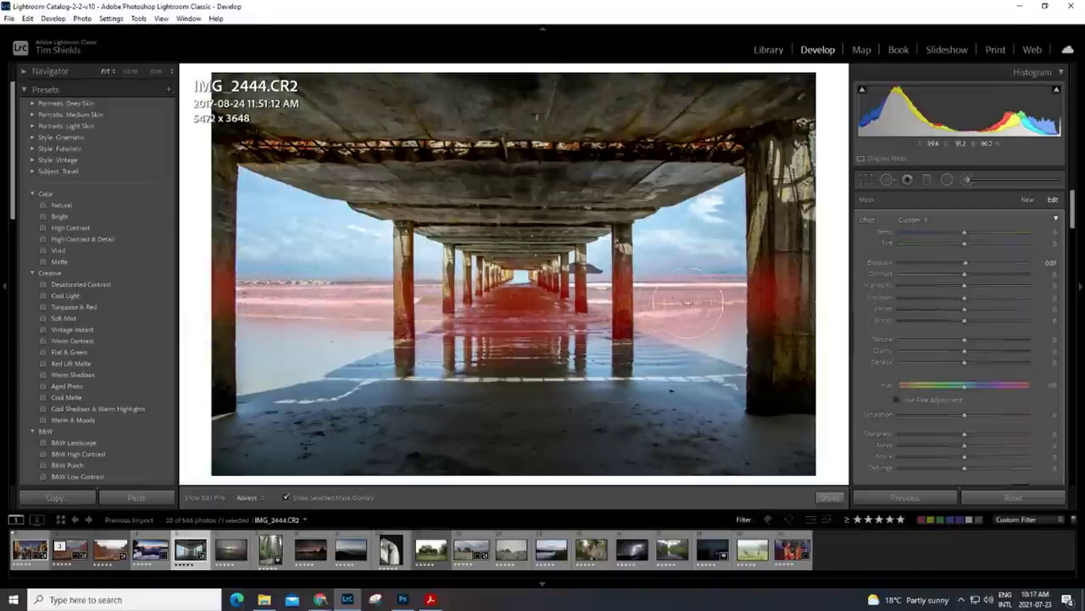
# Step: Erase the brush mask with a smaller brush from the two front inner pier posts and the next pair behind them
pyautogui.moveTo(626, 325)
pyautogui.mouseDown()
pyautogui.moveTo(621, 373)
pyautogui.moveTo(603, 339)
pyautogui.moveTo(623, 251)
pyautogui.moveTo(624, 297)
pyautogui.mouseUp()
pyautogui.scroll(-5, 632, 383)
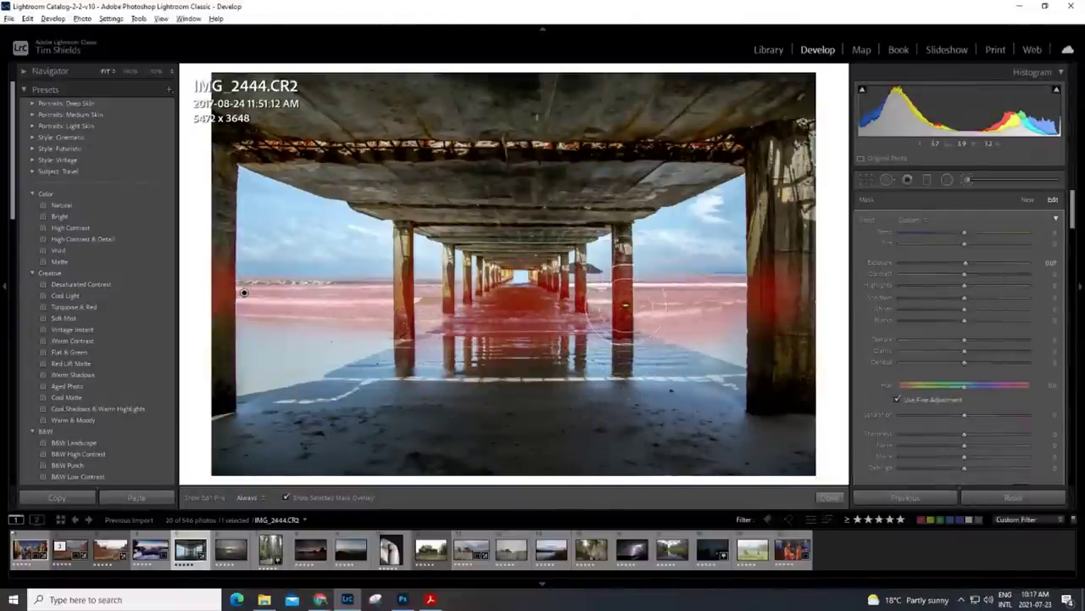
pyautogui.press('h')
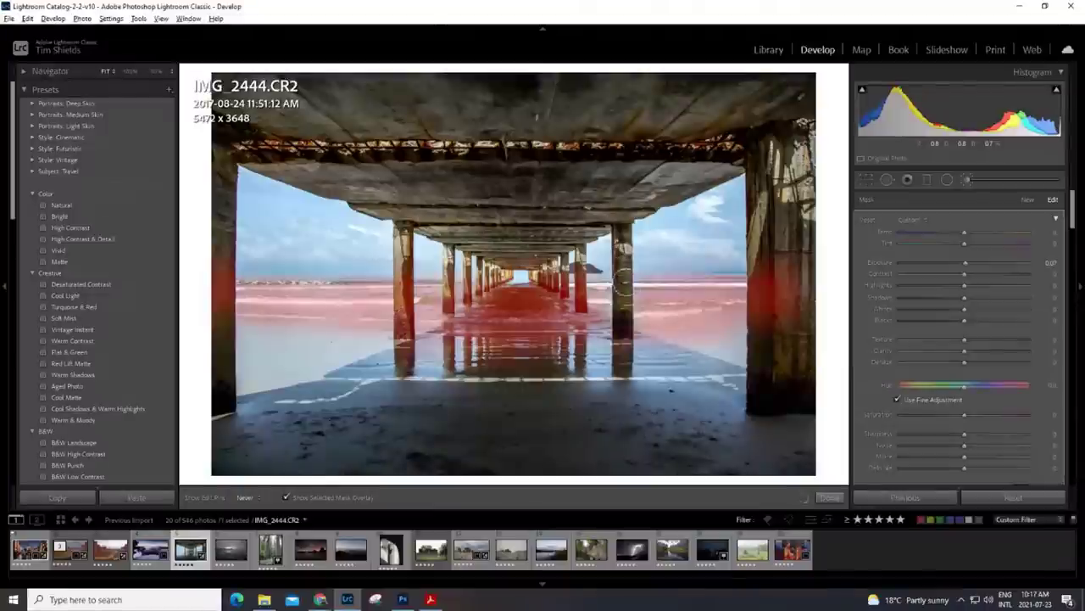
pyautogui.press('h')
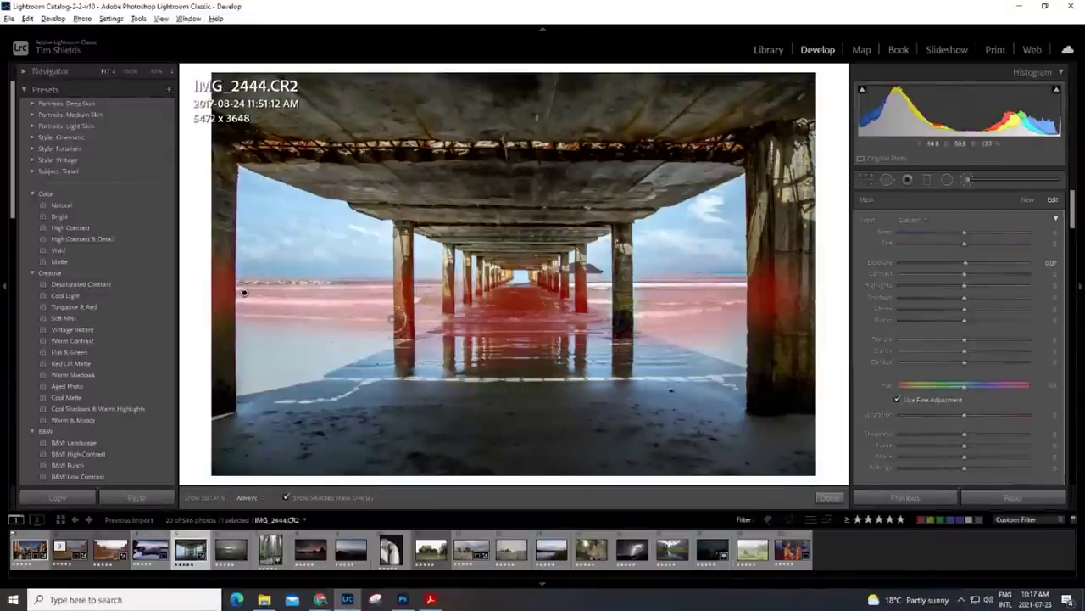
pyautogui.press('h')
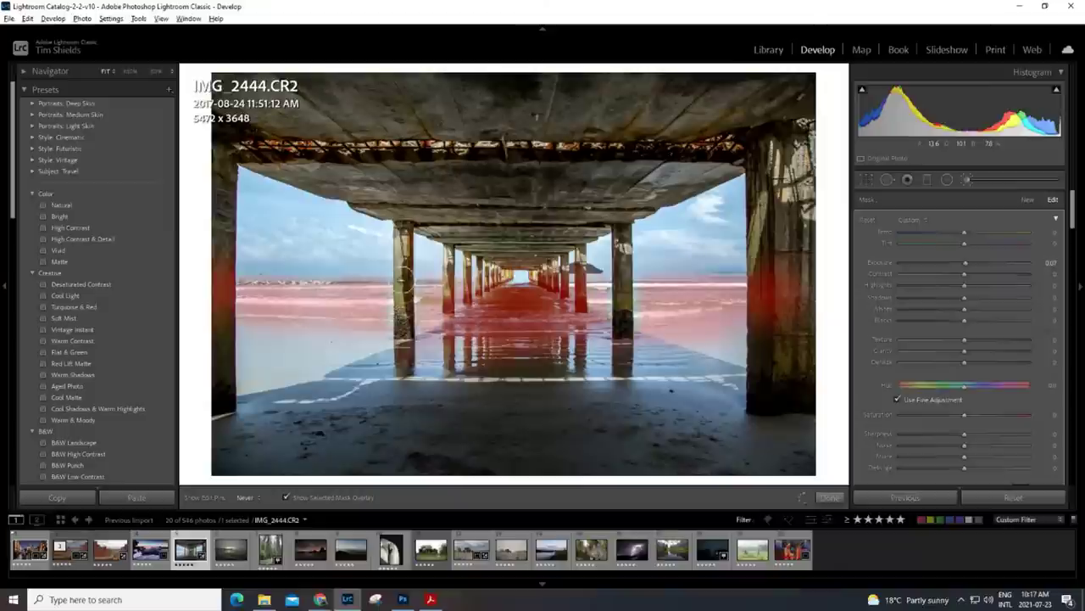
pyautogui.press('h')
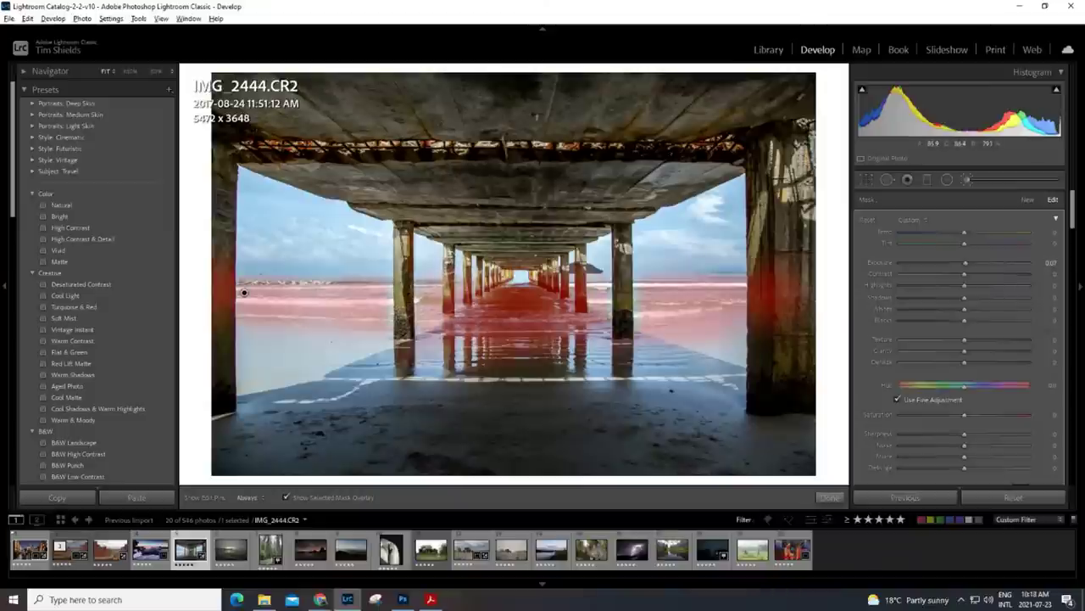
pyautogui.press('h')
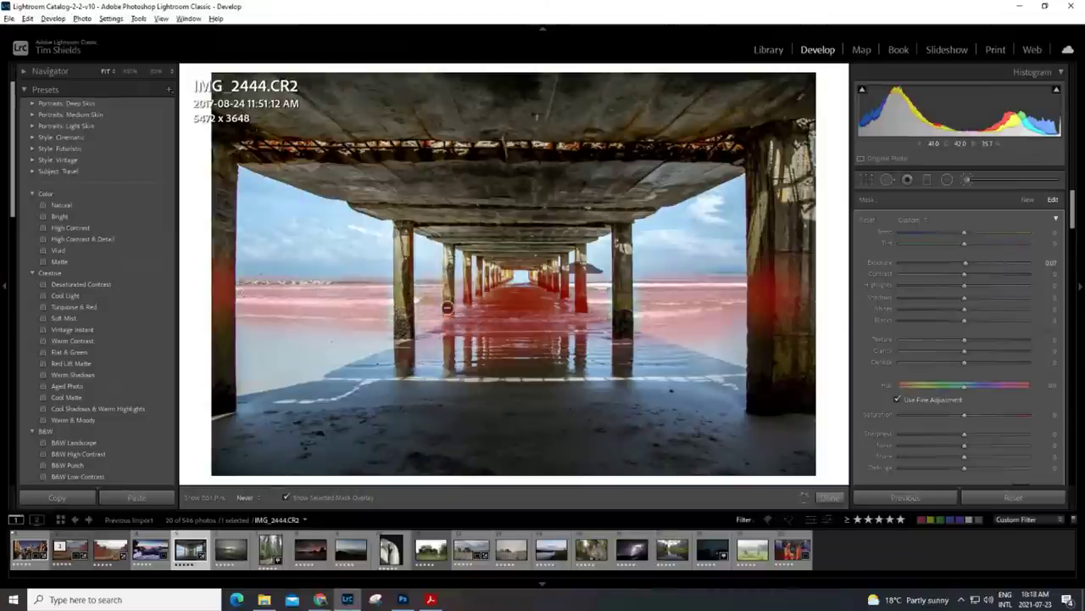
pyautogui.press('h')
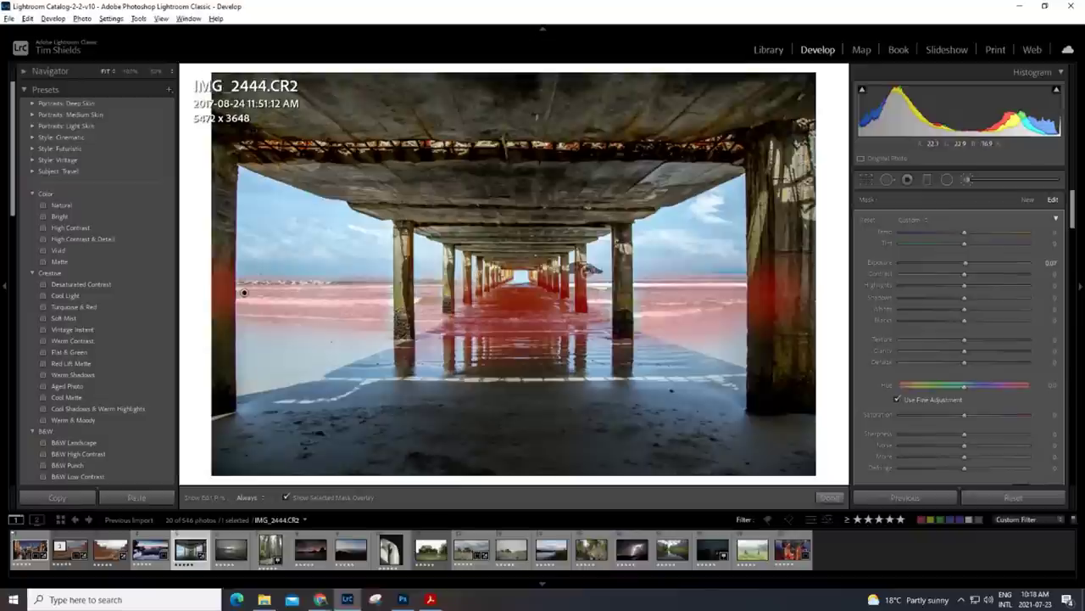
pyautogui.press('h')
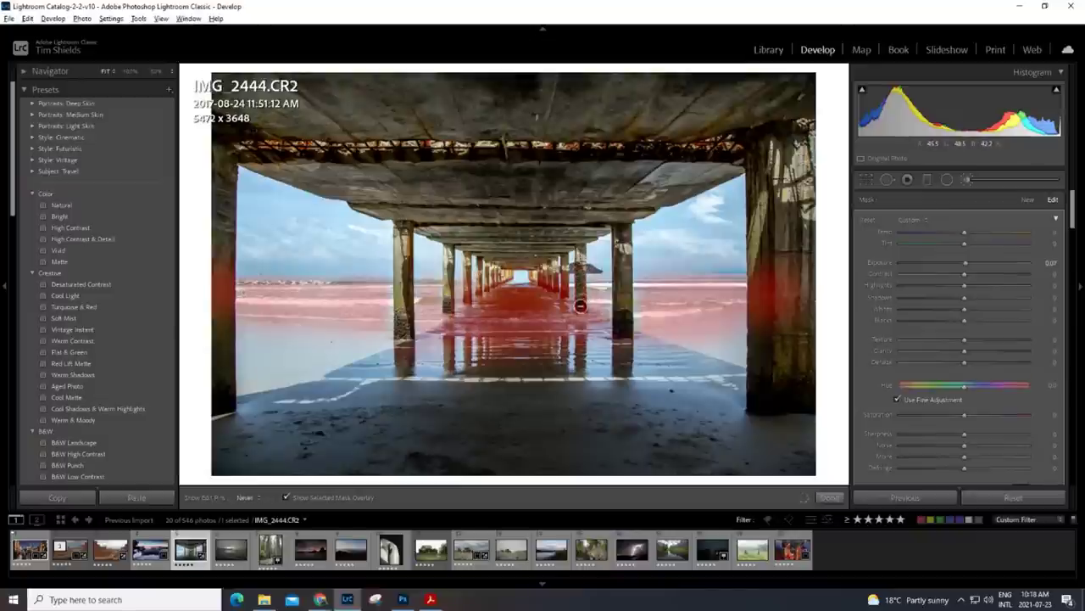
pyautogui.press('h')
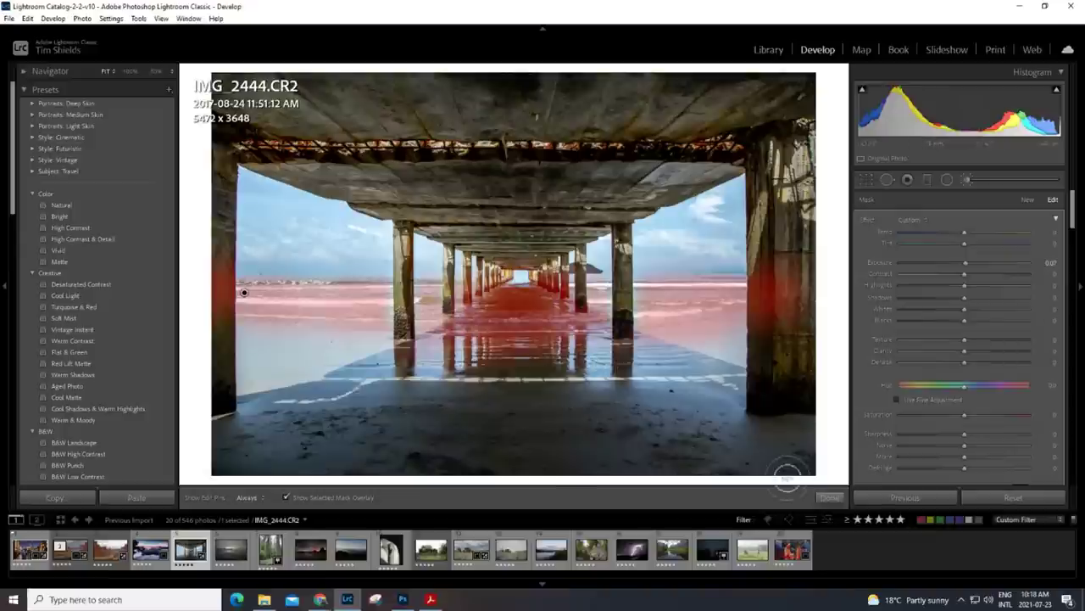
# Step: Hide the mask overlay and lower the brushed water's Tint to about -48 for a greener sea
pyautogui.click(285, 498)
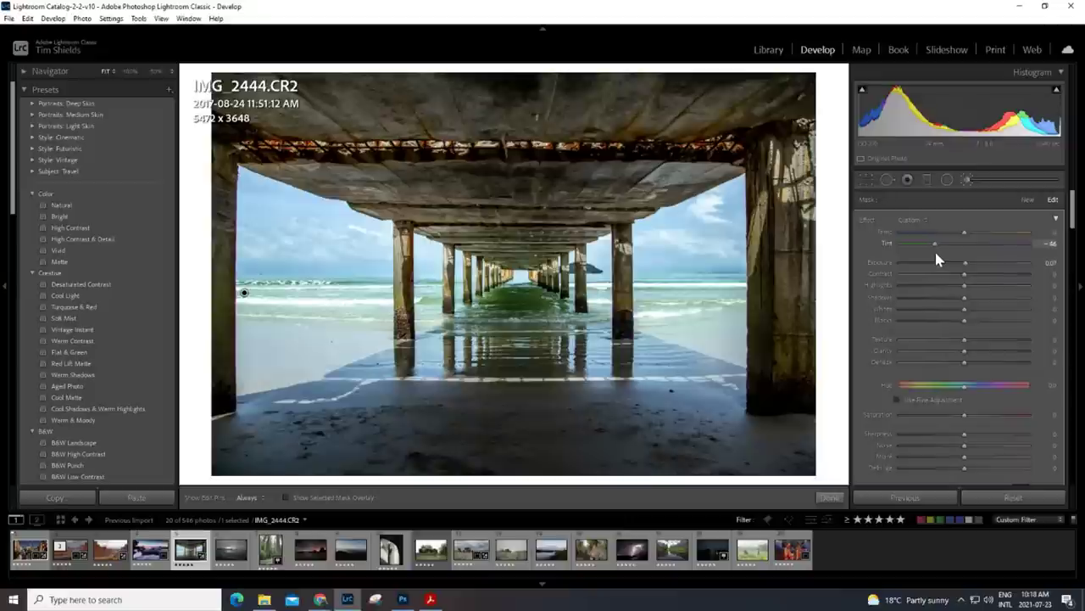
pyautogui.moveTo(940, 250)
pyautogui.mouseDown()
pyautogui.moveTo(925, 251)
pyautogui.moveTo(935, 250)
pyautogui.mouseUp()
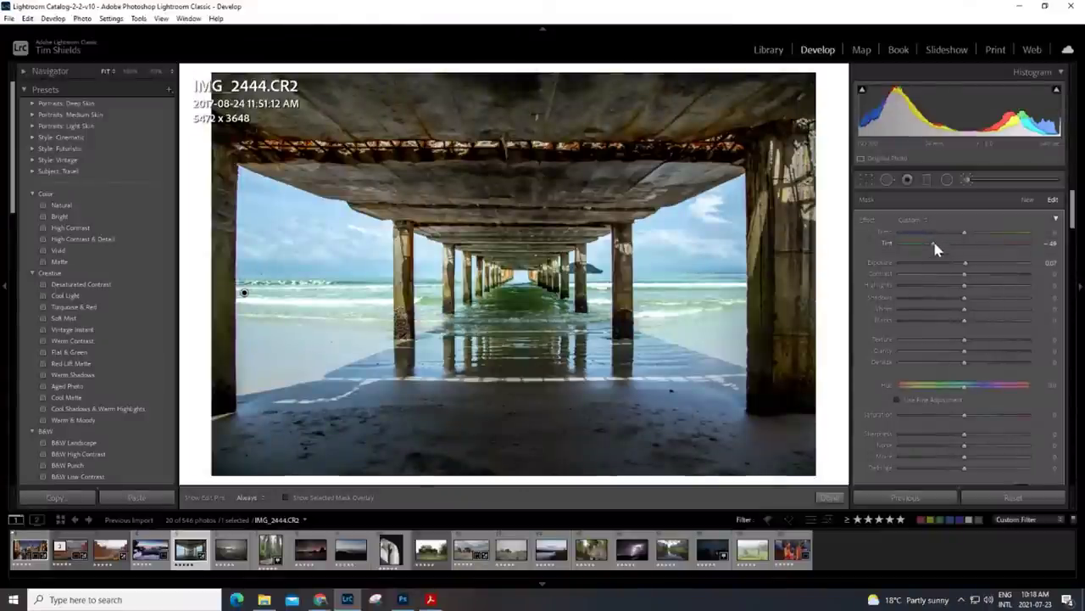
# Step: Brush a new mask over the water beneath the pier's centre and raise its Exposure to about 0.67
pyautogui.click(1025, 197)
pyautogui.press('h')
pyautogui.scroll(5, 506, 337)
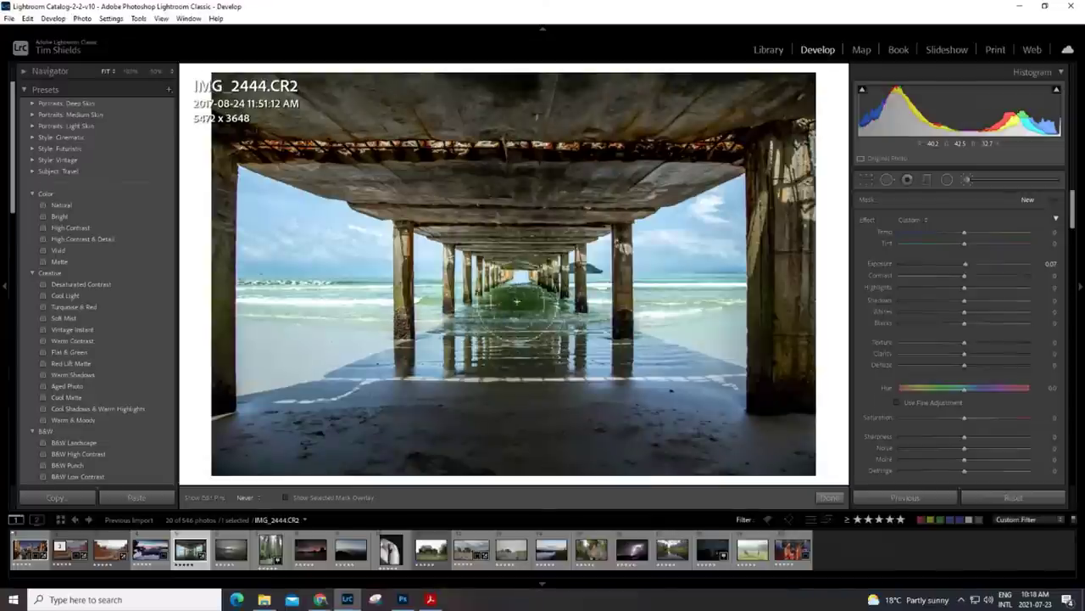
pyautogui.press('h')
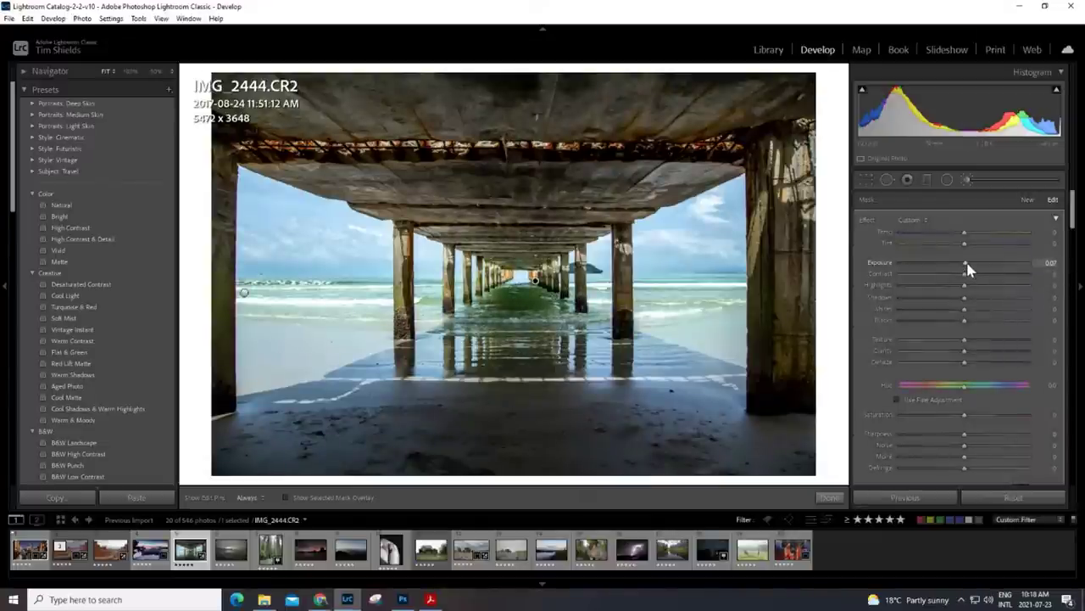
pyautogui.moveTo(976, 264); pyautogui.dragTo(978, 270)
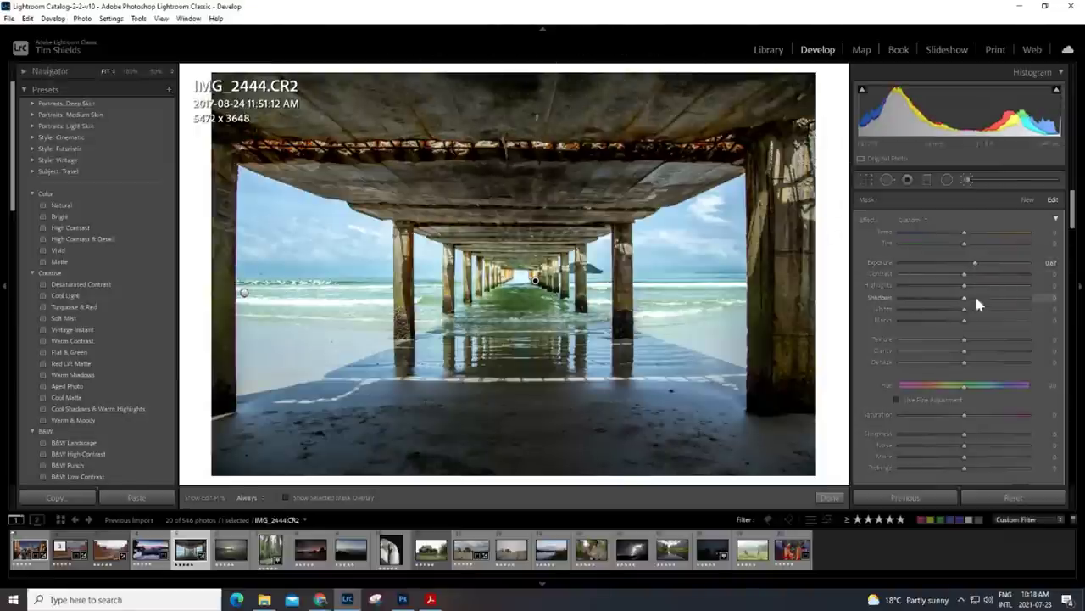
# Step: Draw a graduated filter from the photo's top edge down across the pier ceiling and slightly lower its Exposure
pyautogui.click(928, 180)
pyautogui.moveTo(522, 82); pyautogui.dragTo(527, 217)
pyautogui.moveTo(964, 269)
pyautogui.mouseDown()
pyautogui.moveTo(883, 272)
pyautogui.moveTo(959, 266)
pyautogui.mouseUp()
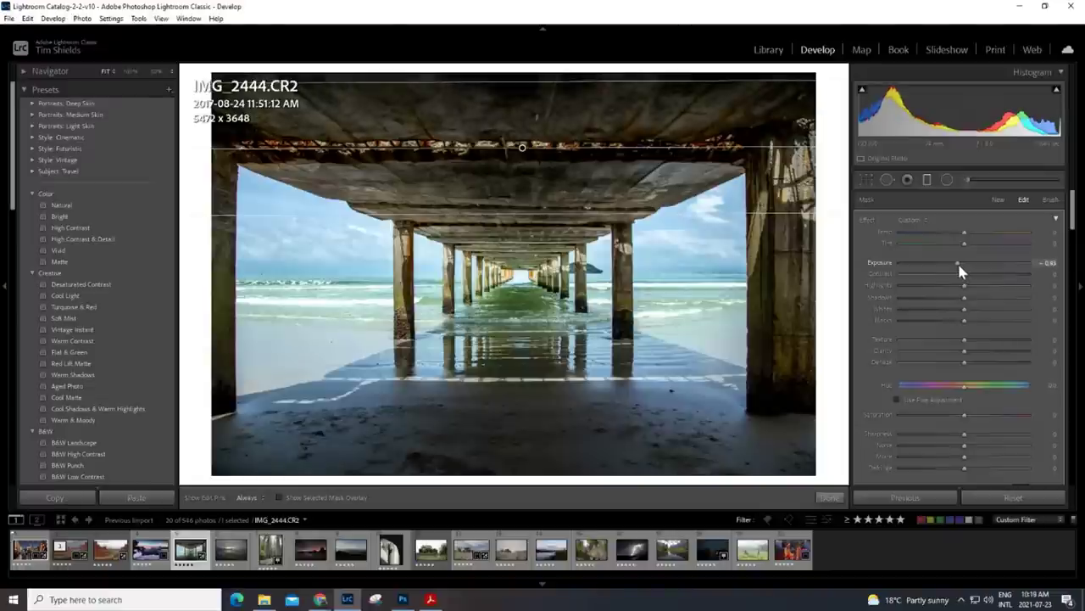
# Step: Add a graduated filter from the photo's bottom edge up over the sand, with Exposure about -0.25 and Temp 34
pyautogui.click(997, 201)
pyautogui.moveTo(501, 471); pyautogui.dragTo(501, 345)
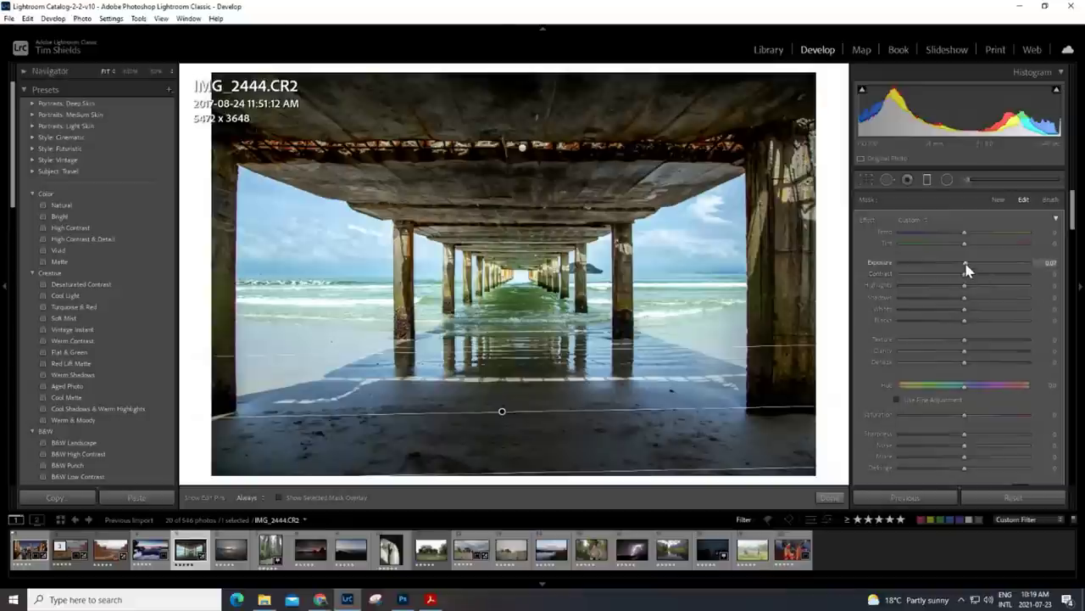
pyautogui.moveTo(968, 270); pyautogui.dragTo(963, 272)
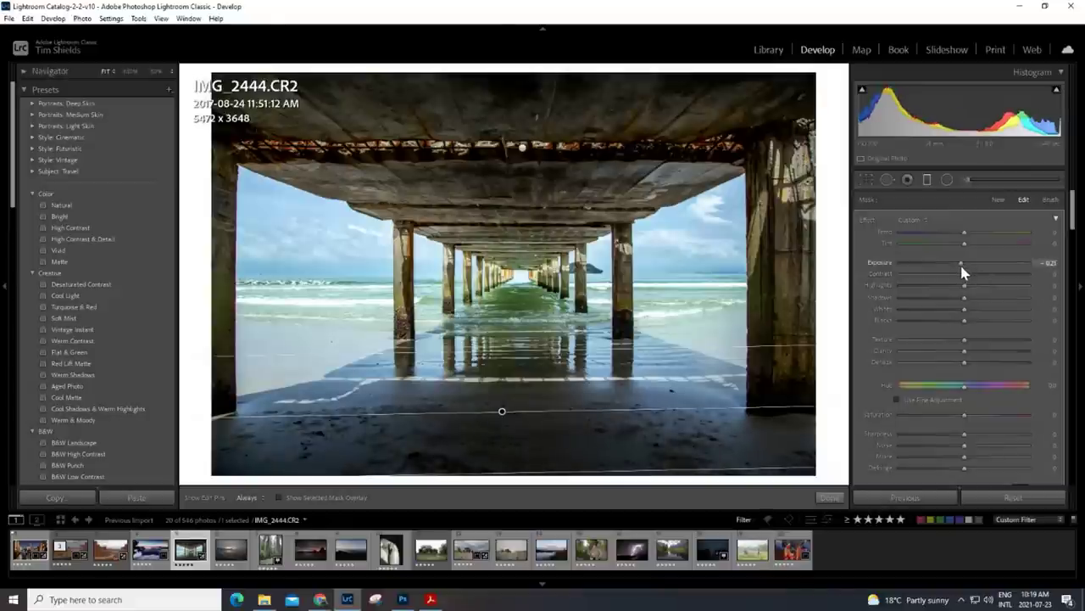
pyautogui.moveTo(977, 233)
pyautogui.mouseDown()
pyautogui.moveTo(968, 231)
pyautogui.moveTo(990, 232)
pyautogui.moveTo(985, 246)
pyautogui.mouseUp()
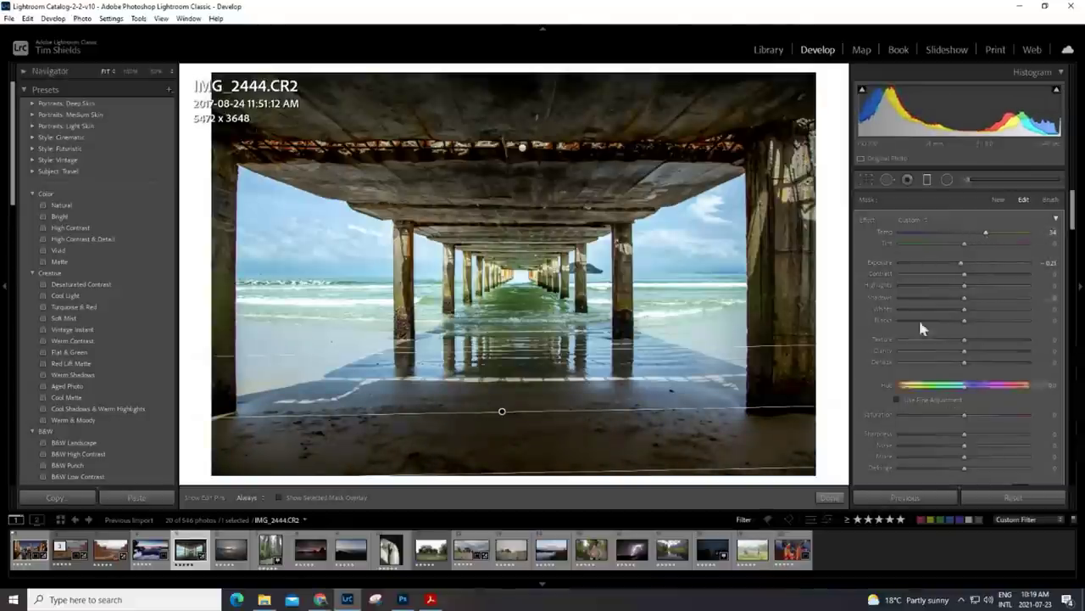
# Step: Add graduated filters inward from the photo's right and left edges, setting the right one's Exposure to about -0.25 and fine-tuning the left one's
pyautogui.click(998, 201)
pyautogui.moveTo(814, 270); pyautogui.dragTo(691, 270)
pyautogui.moveTo(977, 263); pyautogui.dragTo(961, 266)
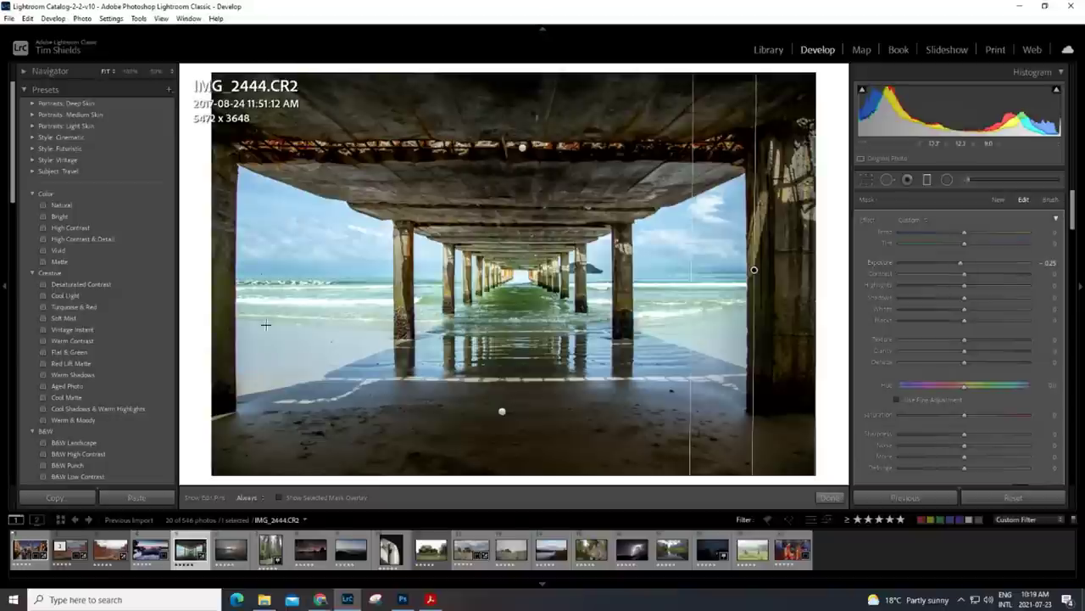
pyautogui.click(999, 202)
pyautogui.moveTo(212, 285); pyautogui.dragTo(354, 284)
pyautogui.moveTo(965, 264); pyautogui.dragTo(965, 266)
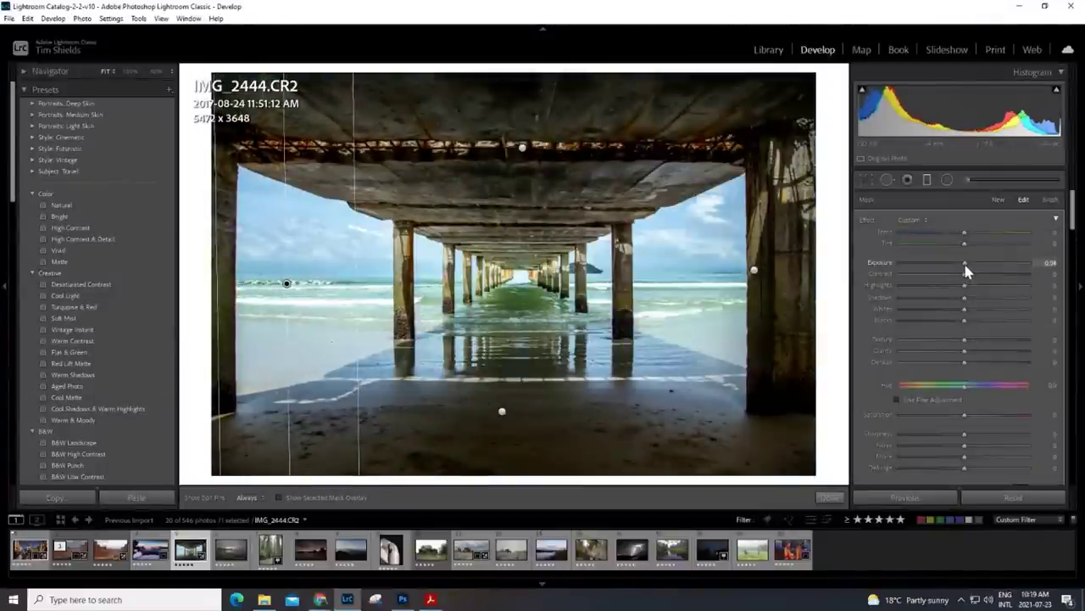
pyautogui.click(831, 499)
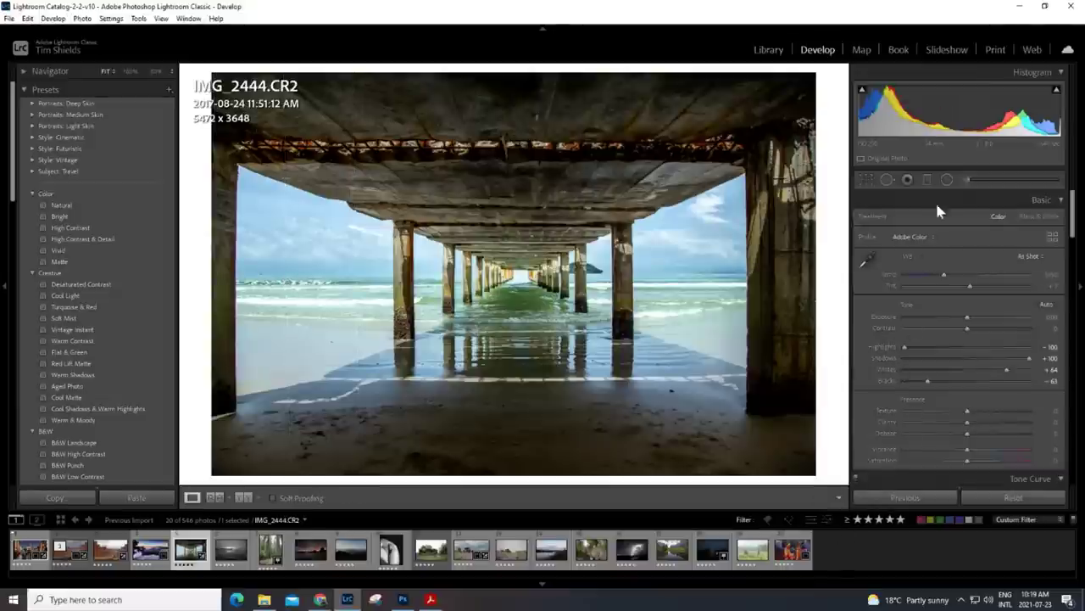
# Step: Paint a new adjustment brush mask over the sky on both sides of the pier, with Auto Mask on and the mask overlay shown
pyautogui.click(966, 179)
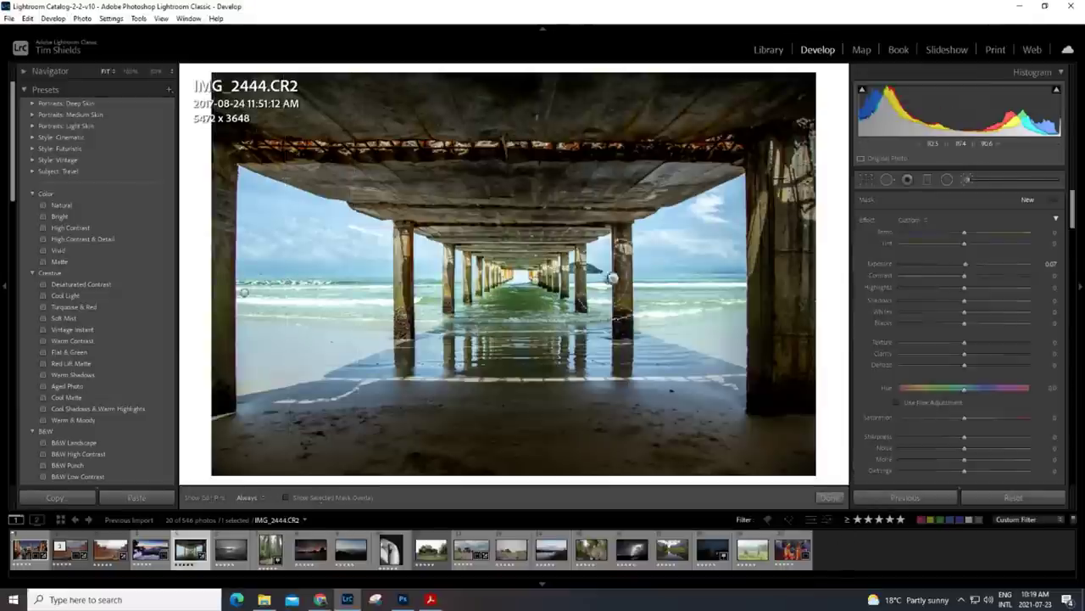
pyautogui.press('h')
pyautogui.scroll(5, 678, 212)
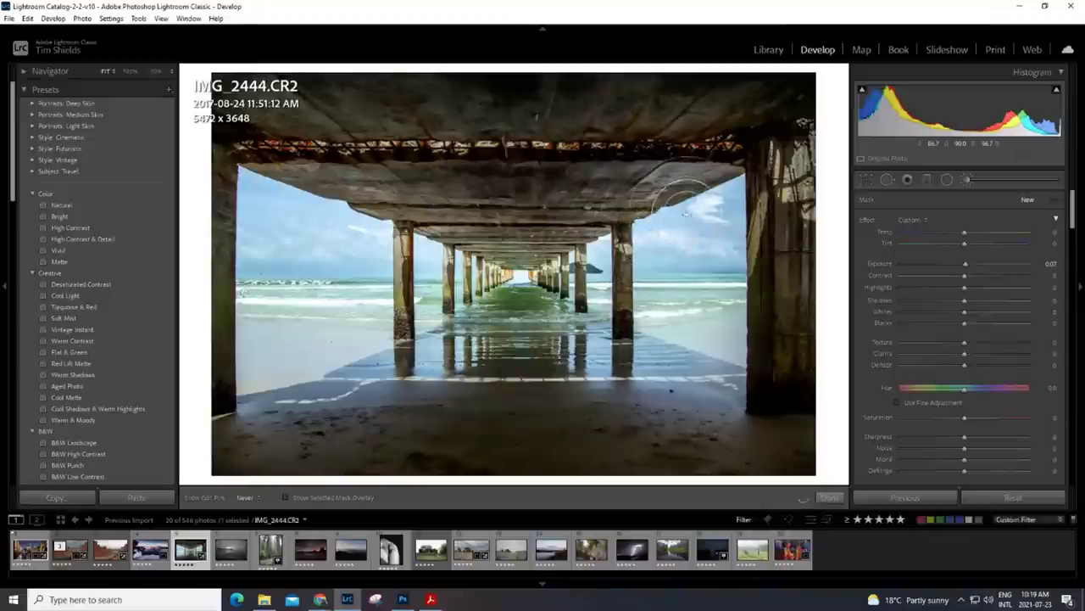
pyautogui.press('h')
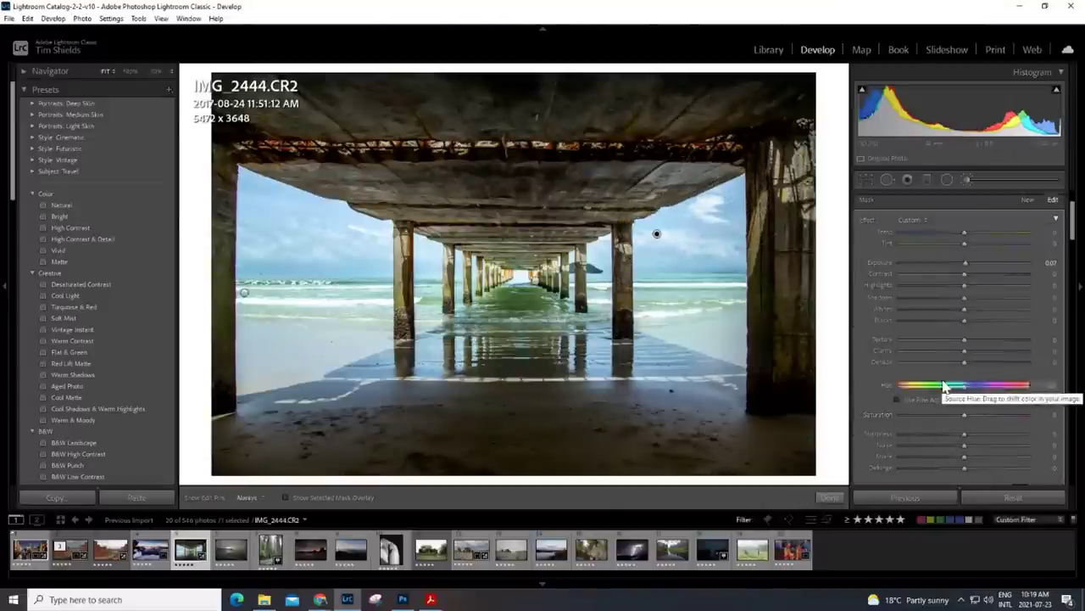
pyautogui.scroll(-5, 899, 441)
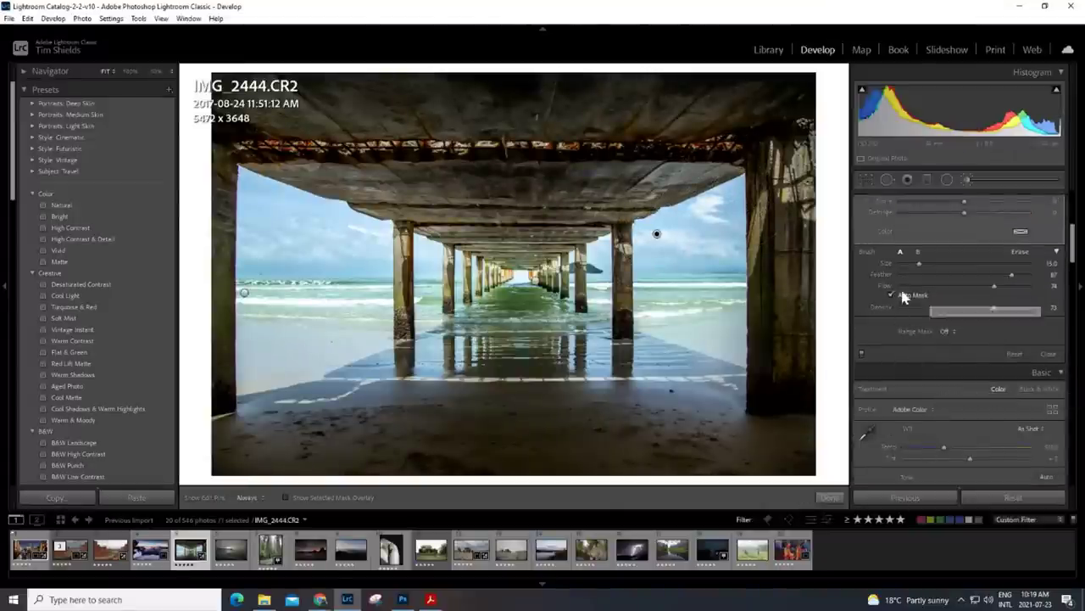
pyautogui.click(286, 498)
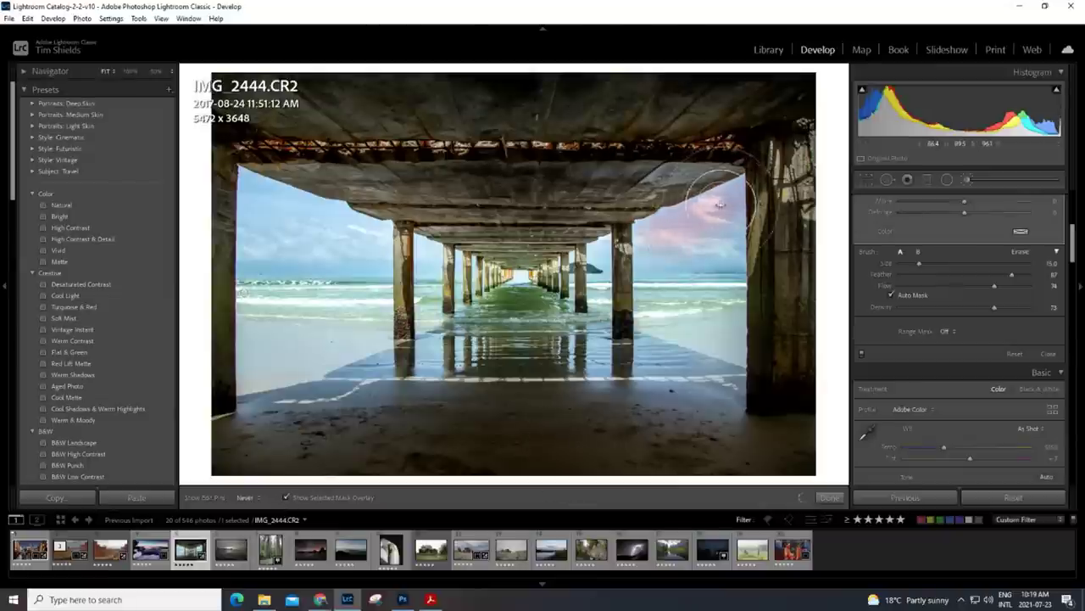
pyautogui.moveTo(736, 252)
pyautogui.mouseDown()
pyautogui.moveTo(659, 246)
pyautogui.moveTo(672, 240)
pyautogui.moveTo(648, 225)
pyautogui.moveTo(722, 195)
pyautogui.mouseUp()
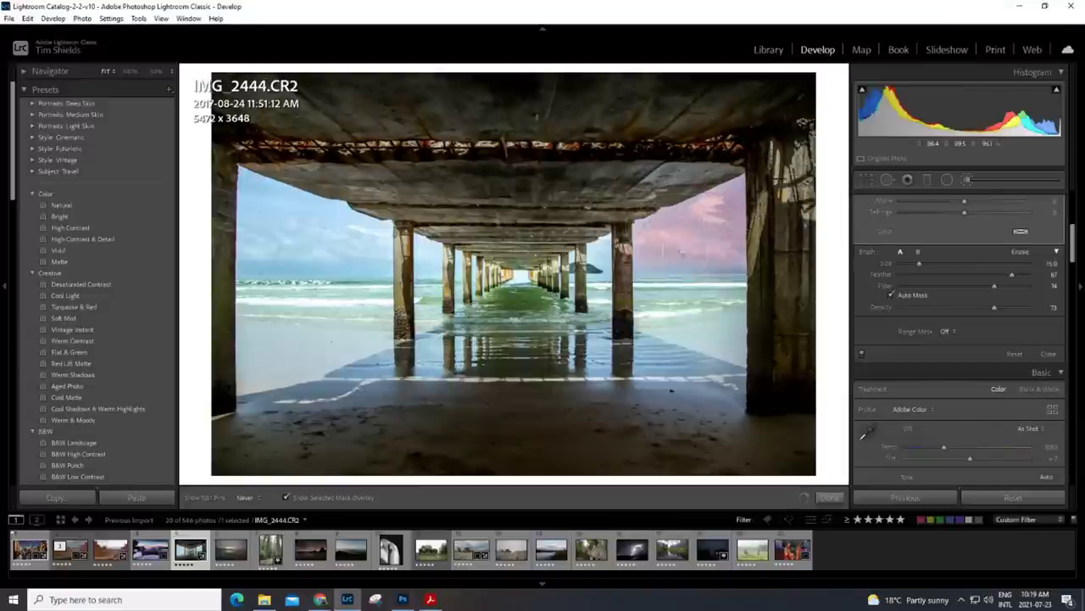
pyautogui.press('h')
pyautogui.press('h')
pyautogui.moveTo(342, 253)
pyautogui.mouseDown()
pyautogui.moveTo(312, 220)
pyautogui.moveTo(236, 186)
pyautogui.moveTo(246, 173)
pyautogui.moveTo(251, 263)
pyautogui.mouseUp()
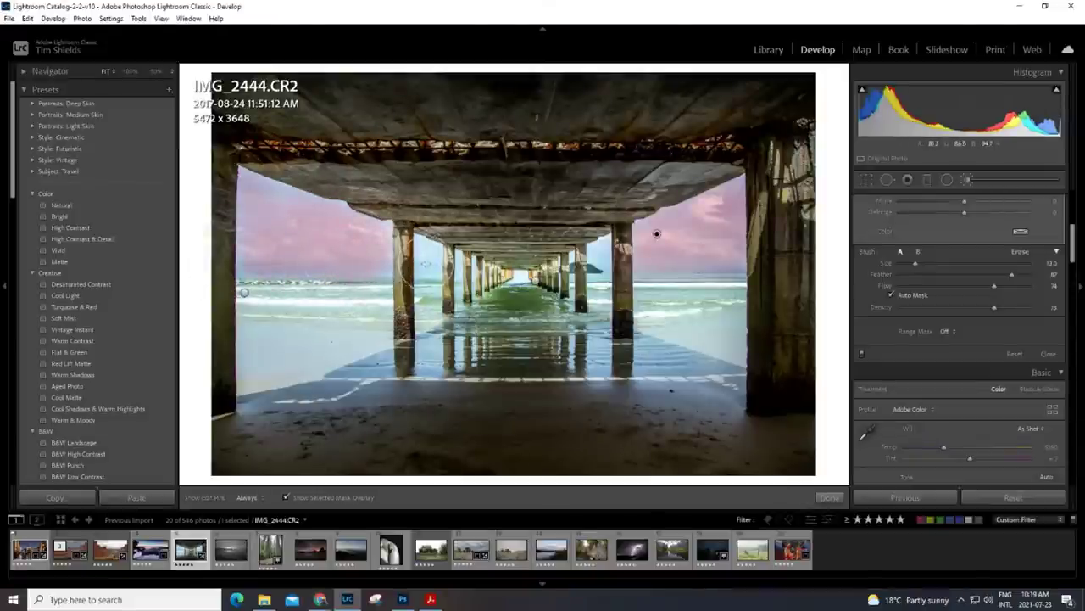
# Step: Reduce the brush size to about 5 and extend the sky mask into the small gaps between the inner pier posts
pyautogui.press('[')
pyautogui.press('[')
pyautogui.press('[')
pyautogui.press('[')
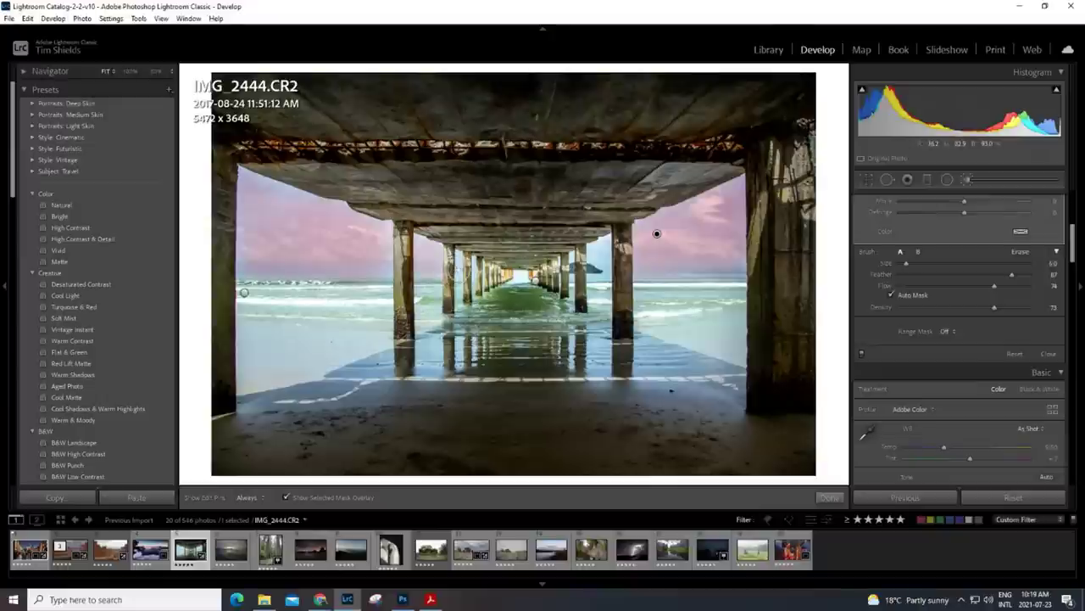
pyautogui.press('h')
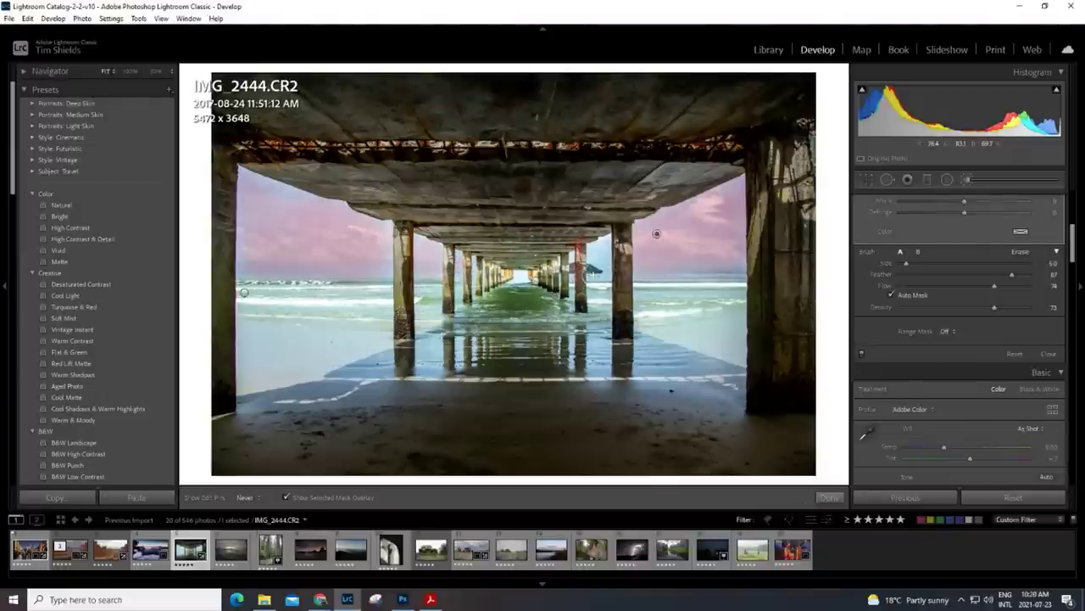
pyautogui.press('h')
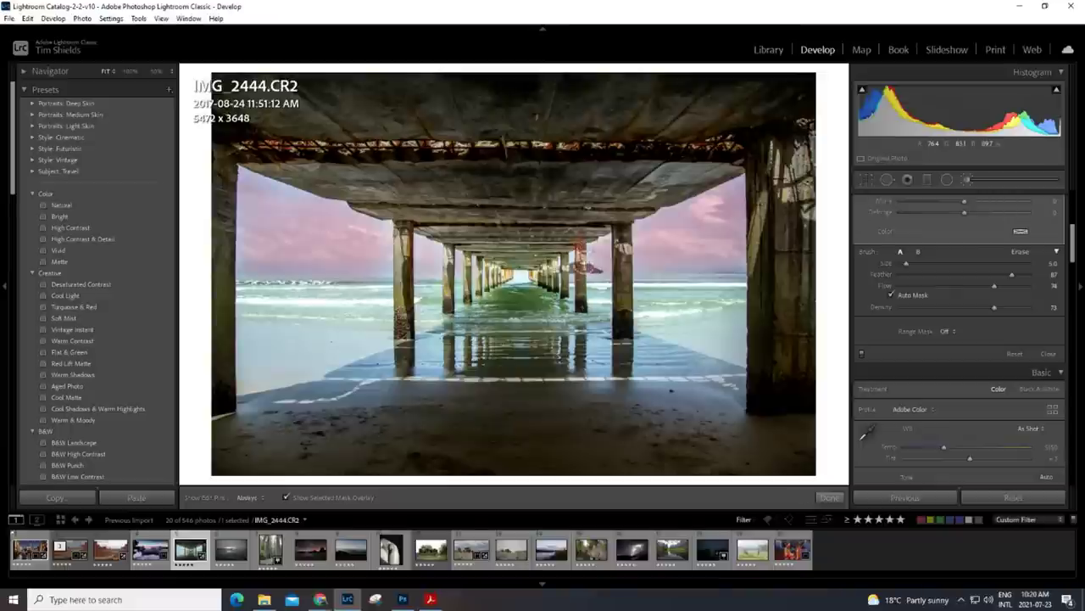
pyautogui.press('h')
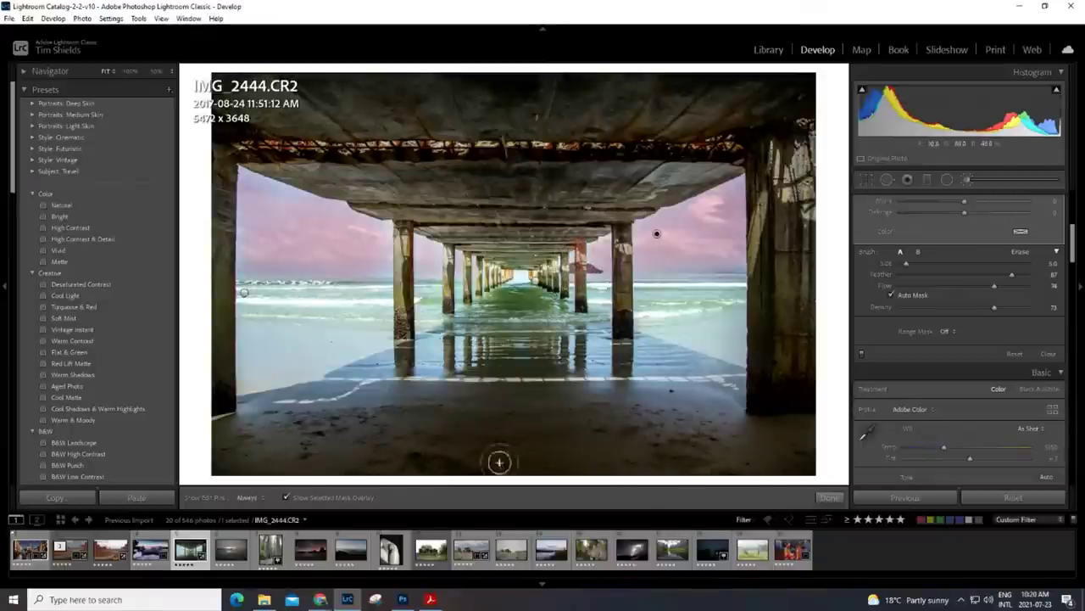
# Step: Hide the mask overlay and set the brushed sky's Temp to about -13 and Tint to about 21
pyautogui.click(286, 498)
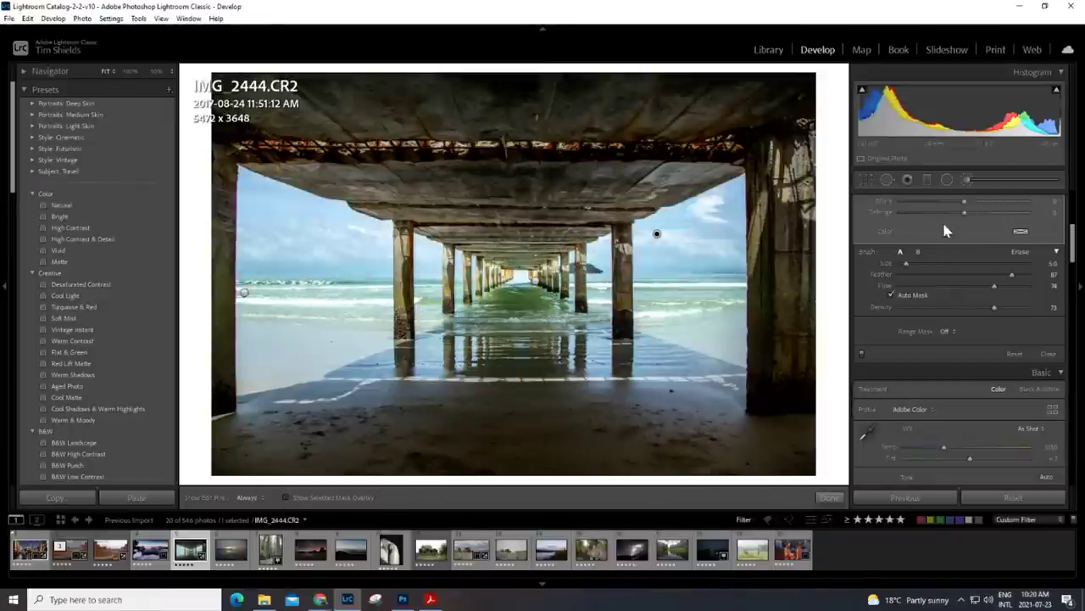
pyautogui.moveTo(1074, 243); pyautogui.dragTo(1049, 211)
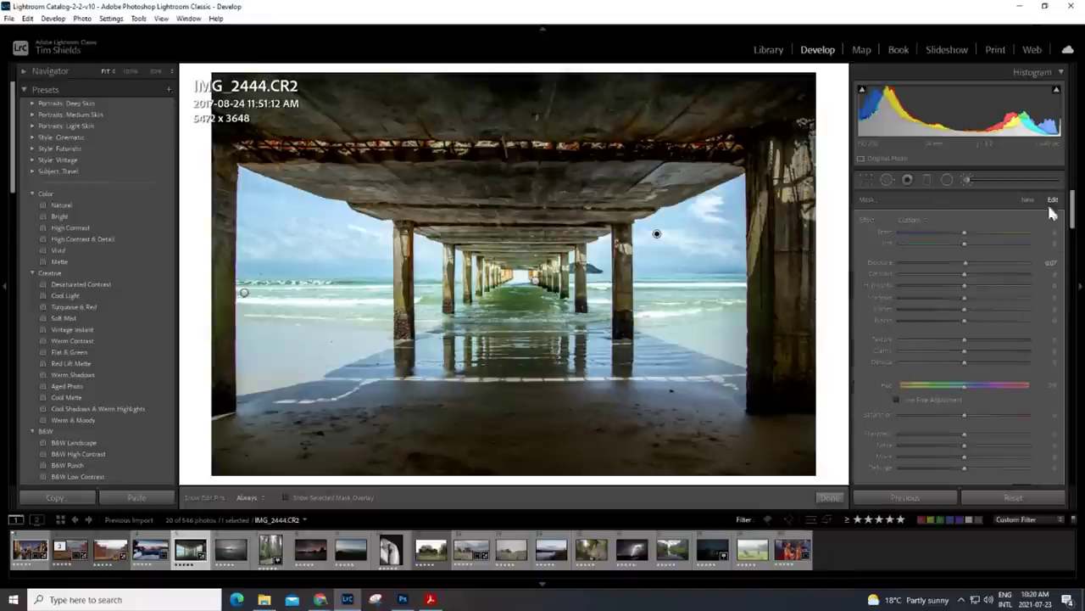
pyautogui.moveTo(964, 232); pyautogui.dragTo(970, 245)
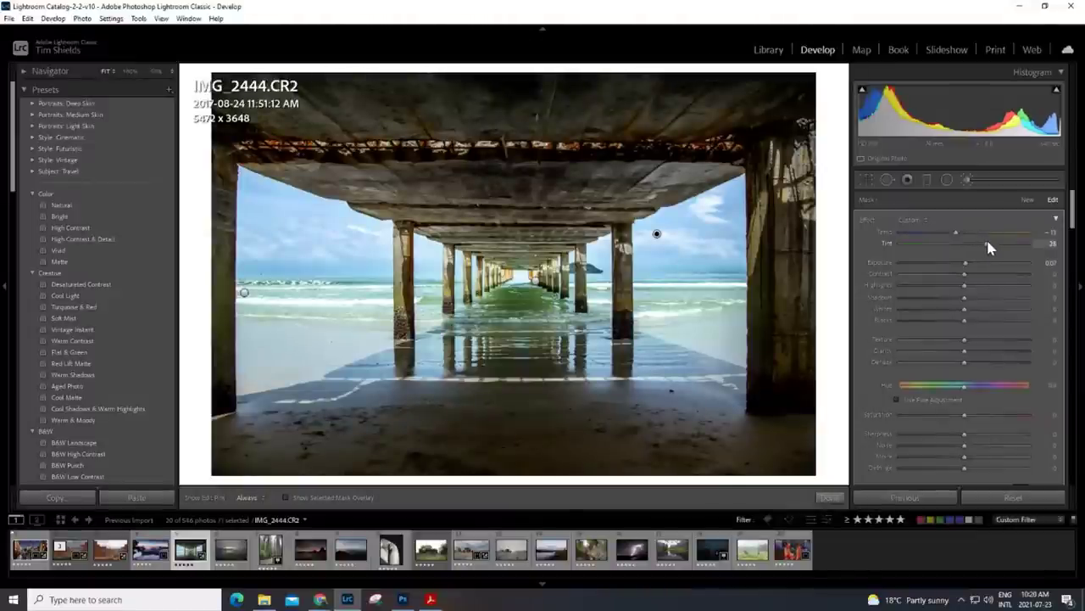
pyautogui.moveTo(979, 243); pyautogui.dragTo(978, 243)
# Step: Brush a new mask over the pier's underside and the foreground sand, and warm its Temp to about 34
pyautogui.click(1025, 197)
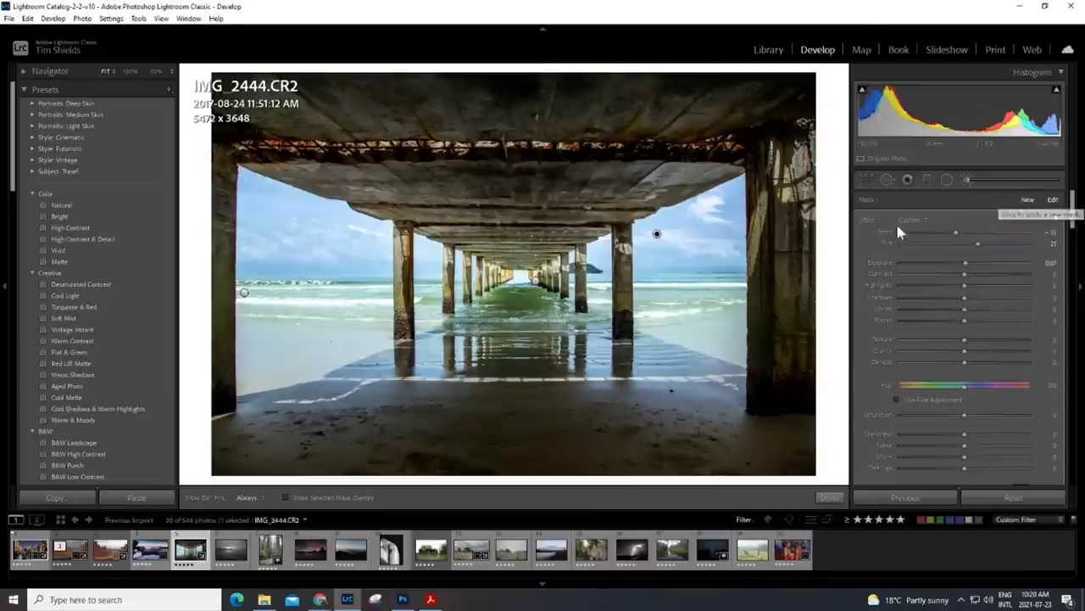
pyautogui.press('h')
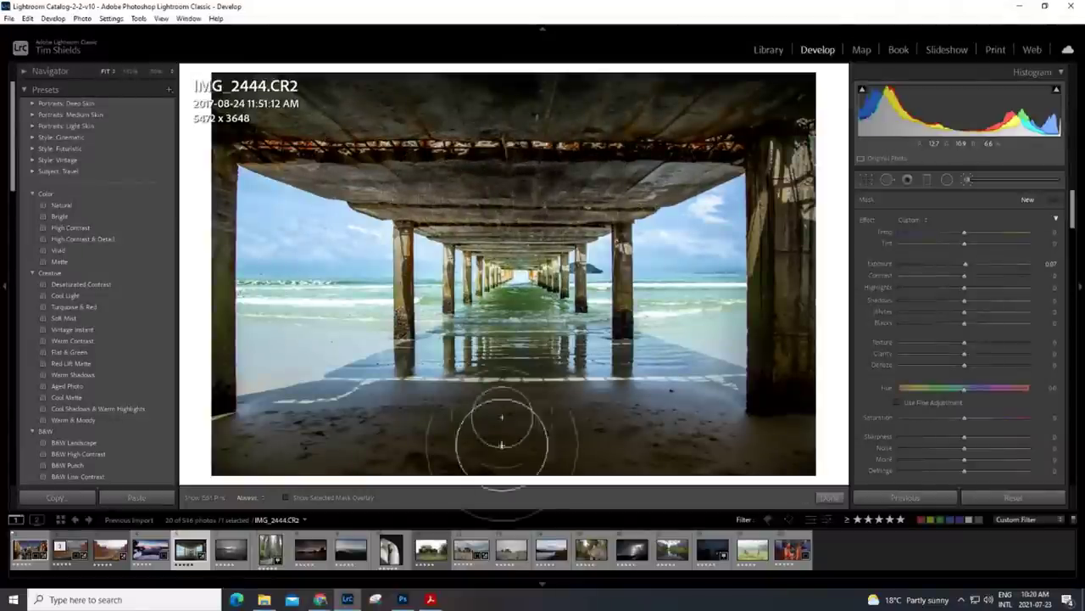
pyautogui.press('h')
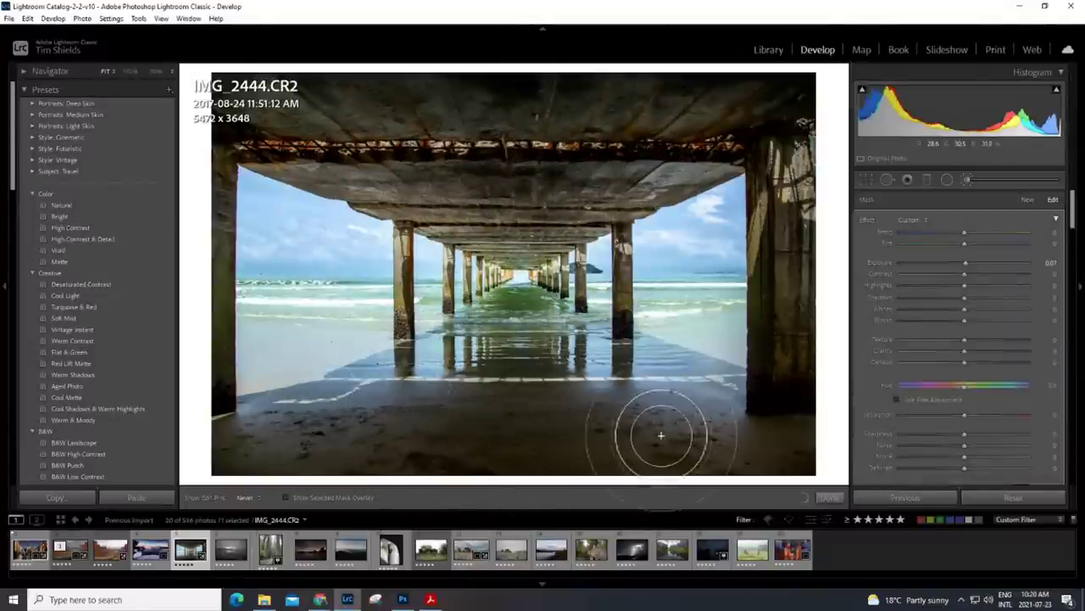
pyautogui.moveTo(981, 233); pyautogui.dragTo(986, 234)
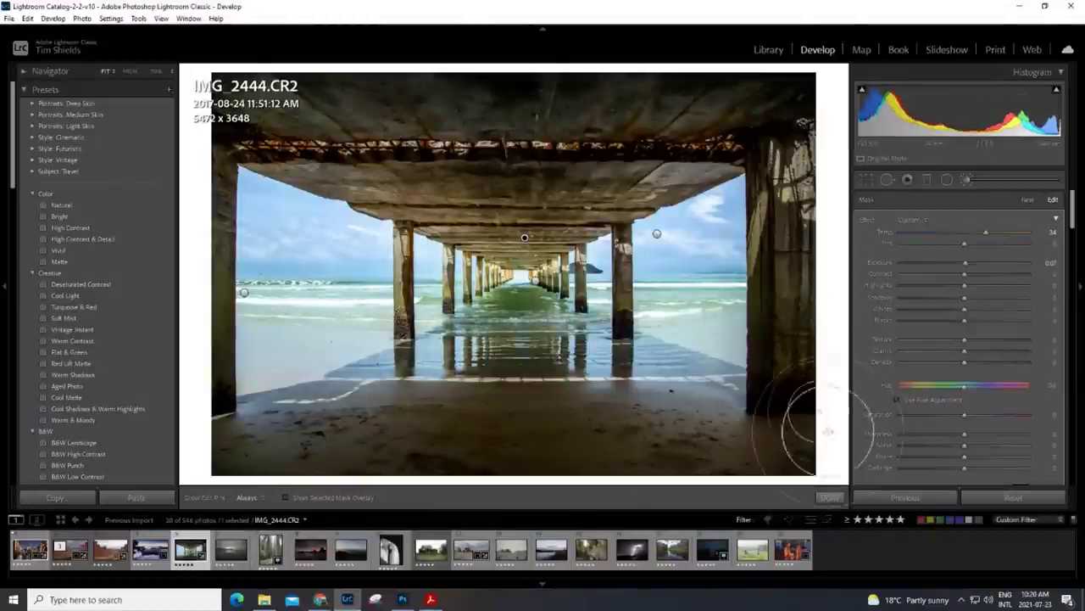
pyautogui.click(831, 498)
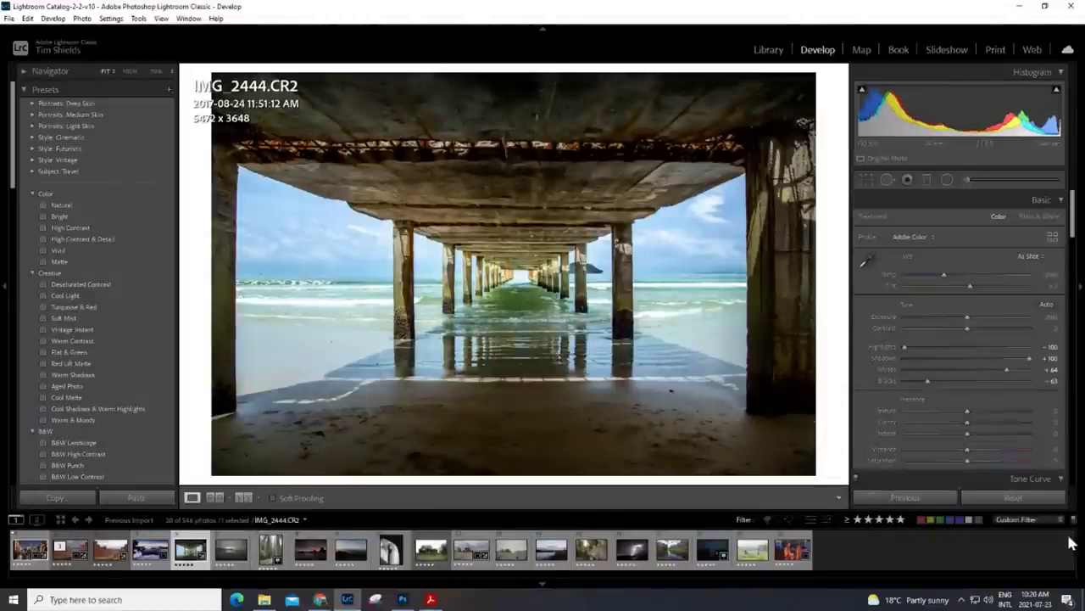
# Step: Compare the pier photo with its unedited original by resetting all adjustments and undoing the reset
pyautogui.click(1014, 498)
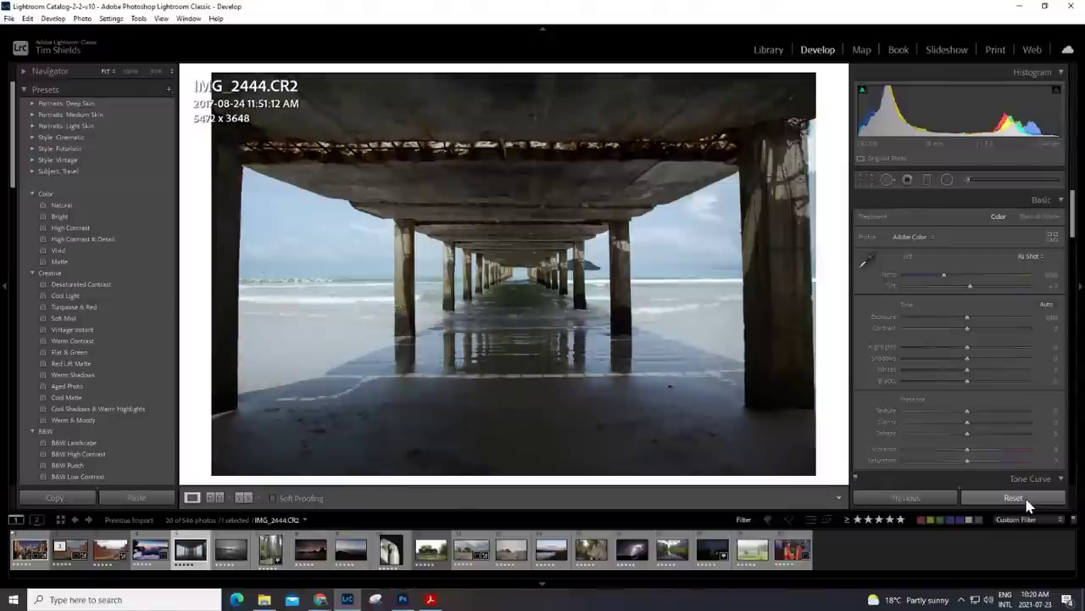
pyautogui.hotkey('ctrl', 'z')
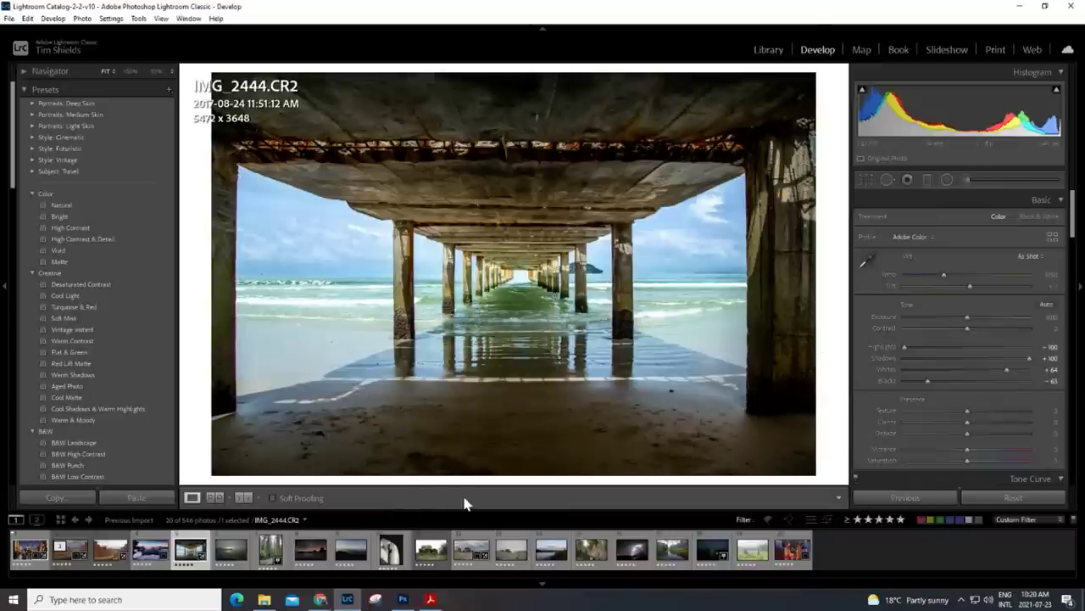
# Step: Open the sunset pier seascape photo and set Highlights to -100, Shadows to +100, Whites to +42 and Blacks to -24
pyautogui.click(231, 555)
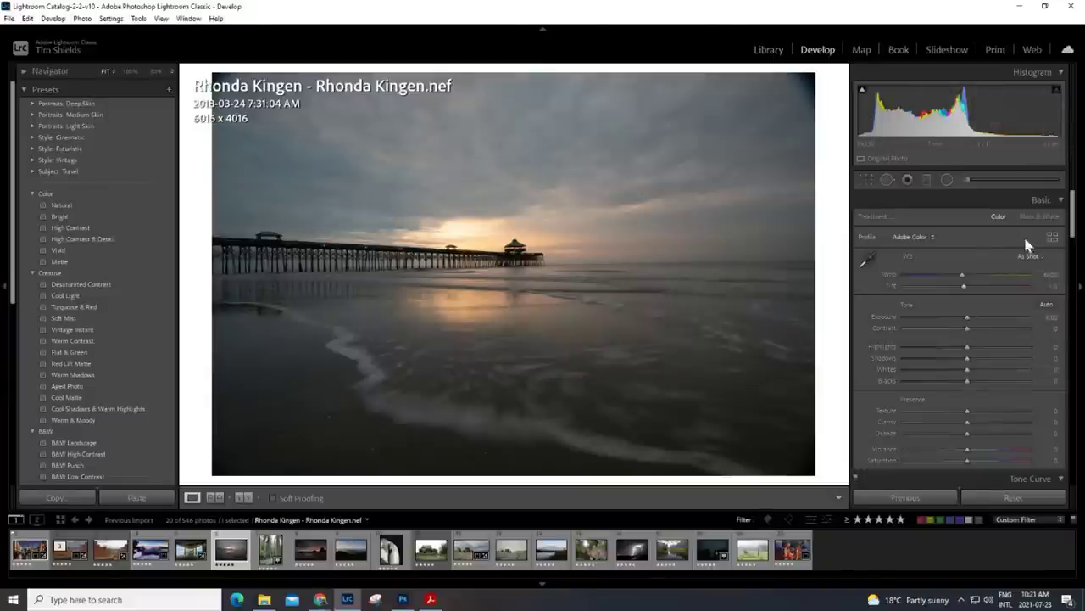
pyautogui.moveTo(967, 347); pyautogui.dragTo(848, 371)
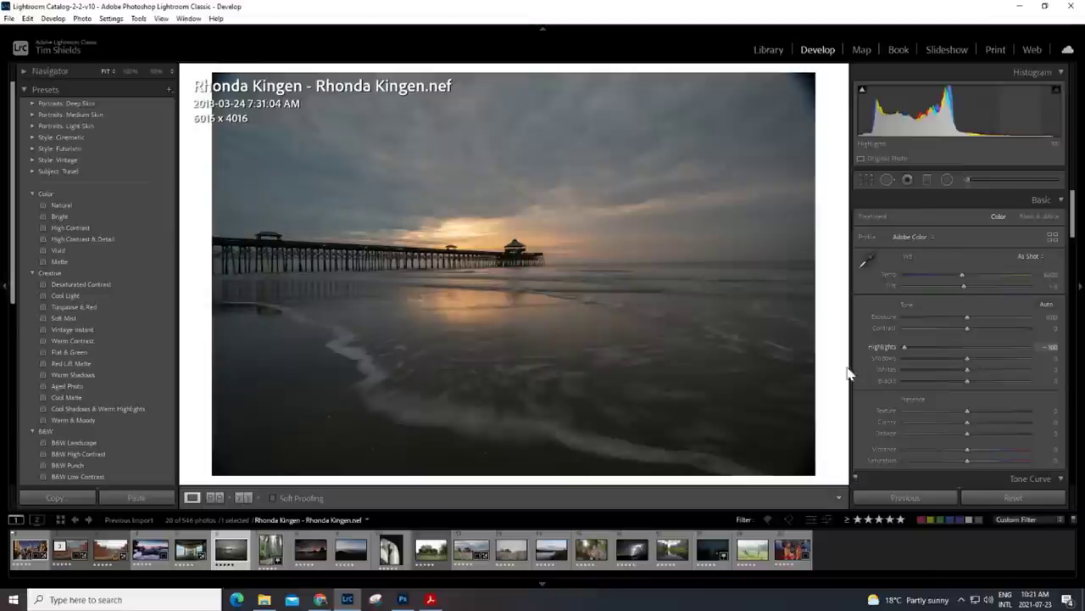
pyautogui.moveTo(970, 365); pyautogui.dragTo(1066, 368)
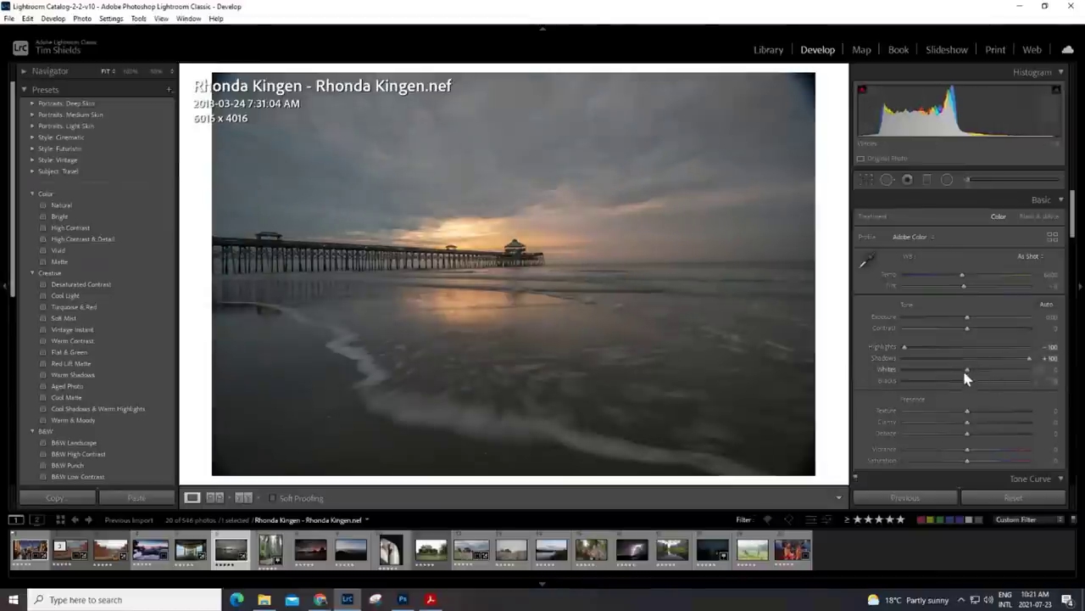
pyautogui.moveTo(971, 373)
pyautogui.mouseDown()
pyautogui.moveTo(1008, 368)
pyautogui.moveTo(942, 388)
pyautogui.moveTo(955, 386)
pyautogui.mouseUp()
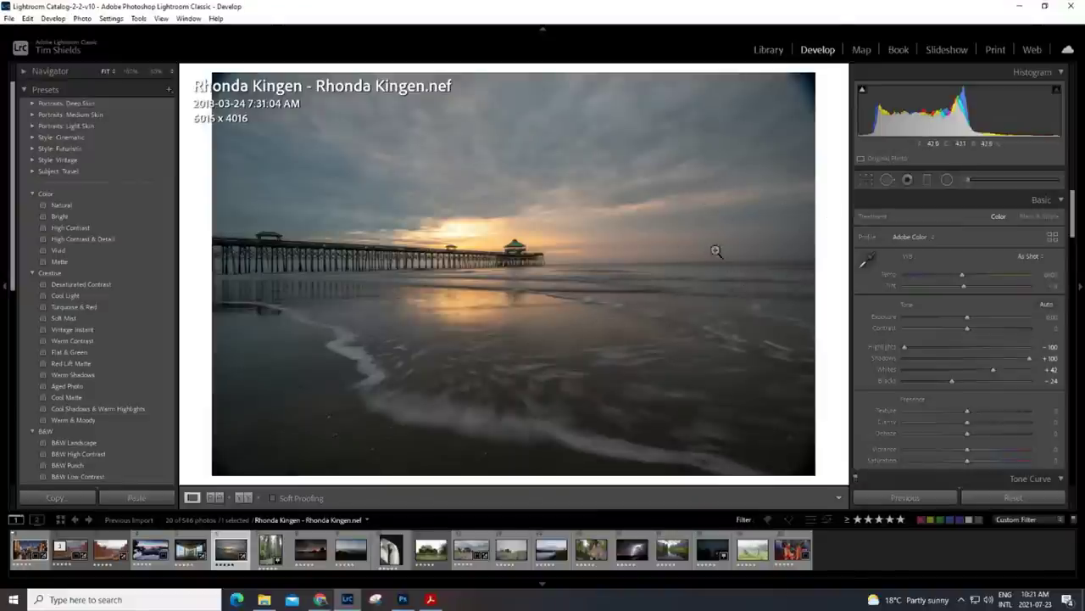
# Step: Crop the sunset pier photo to 4652 x 3106, trimming the top and right side, and straighten it by about 1.21 degrees
pyautogui.click(866, 180)
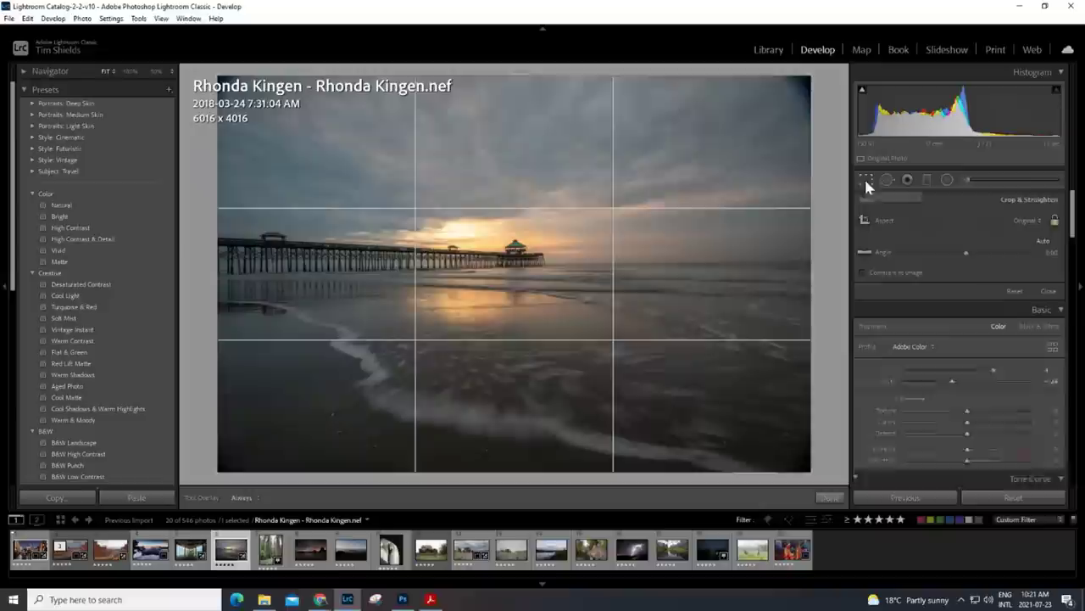
pyautogui.moveTo(798, 76); pyautogui.dragTo(744, 112)
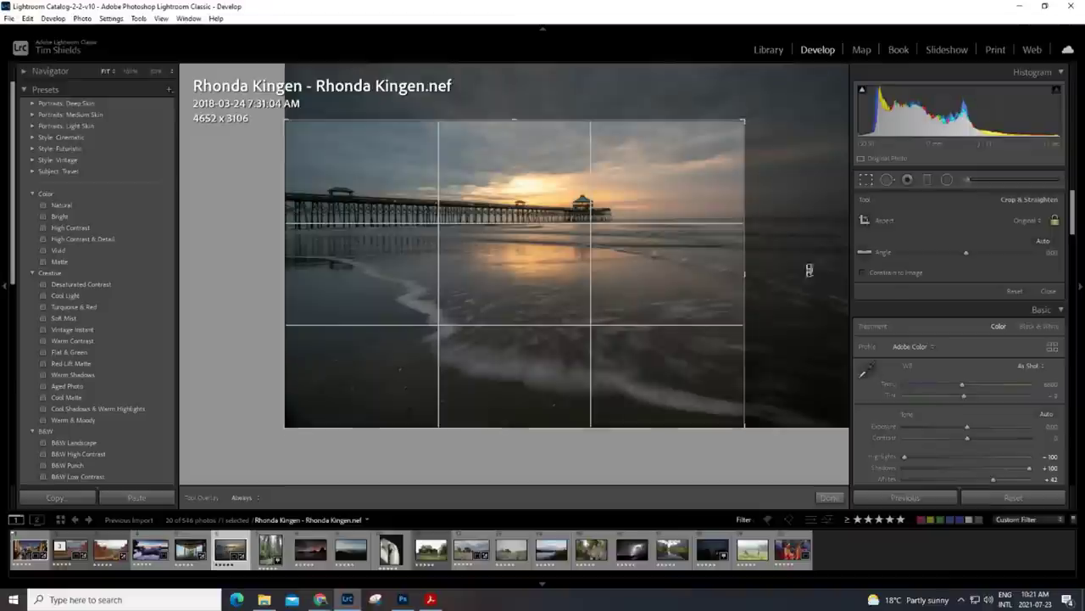
pyautogui.moveTo(968, 254); pyautogui.dragTo(970, 254)
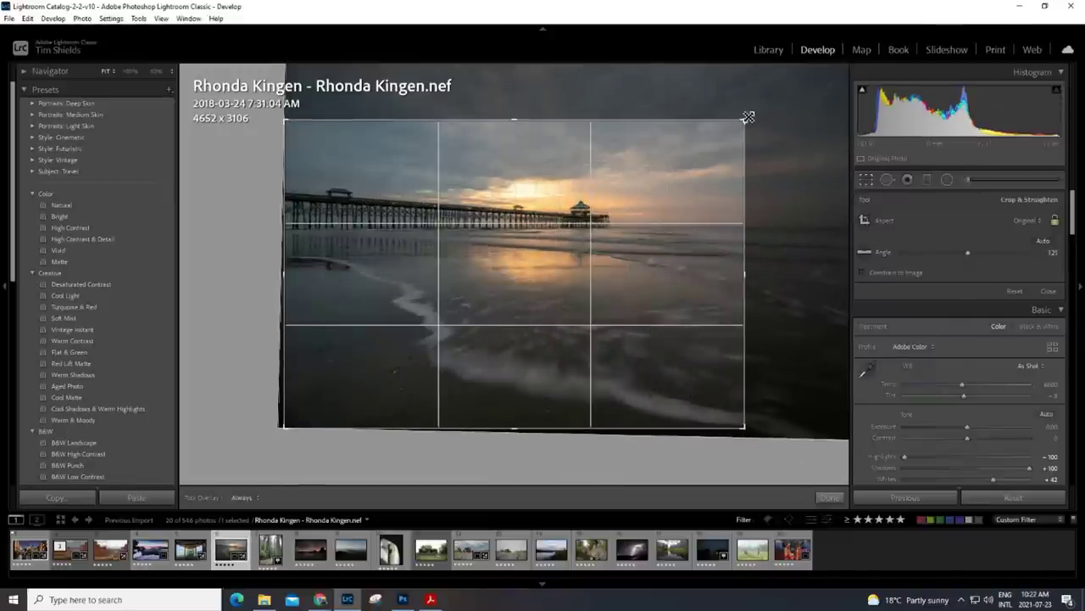
pyautogui.click(835, 498)
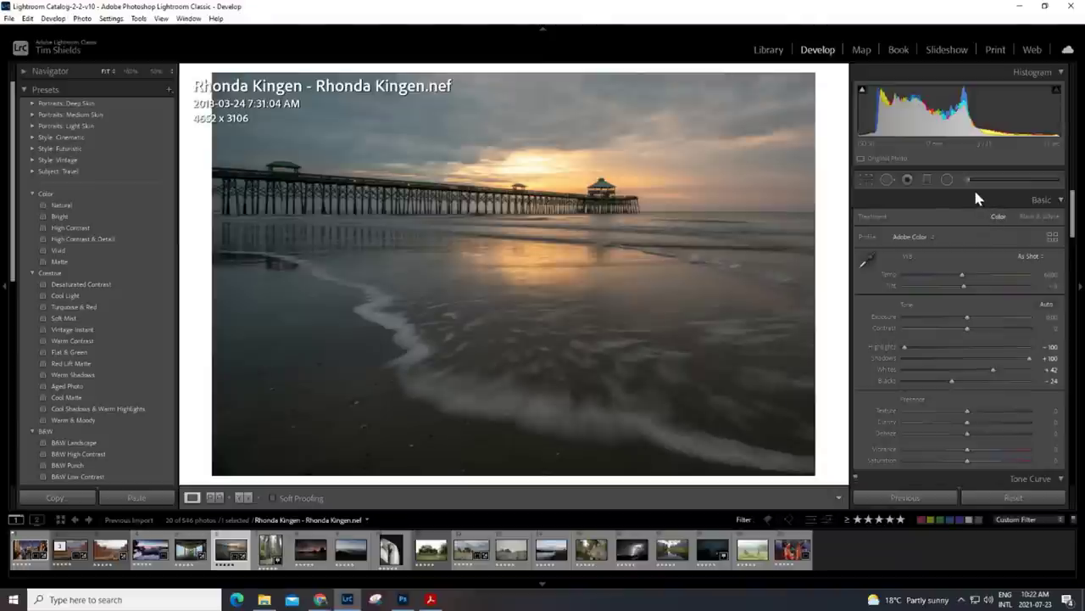
# Step: Add a graduated filter from the upper sky down past the pier and set its Temp to 35 and Tint to 50
pyautogui.click(927, 180)
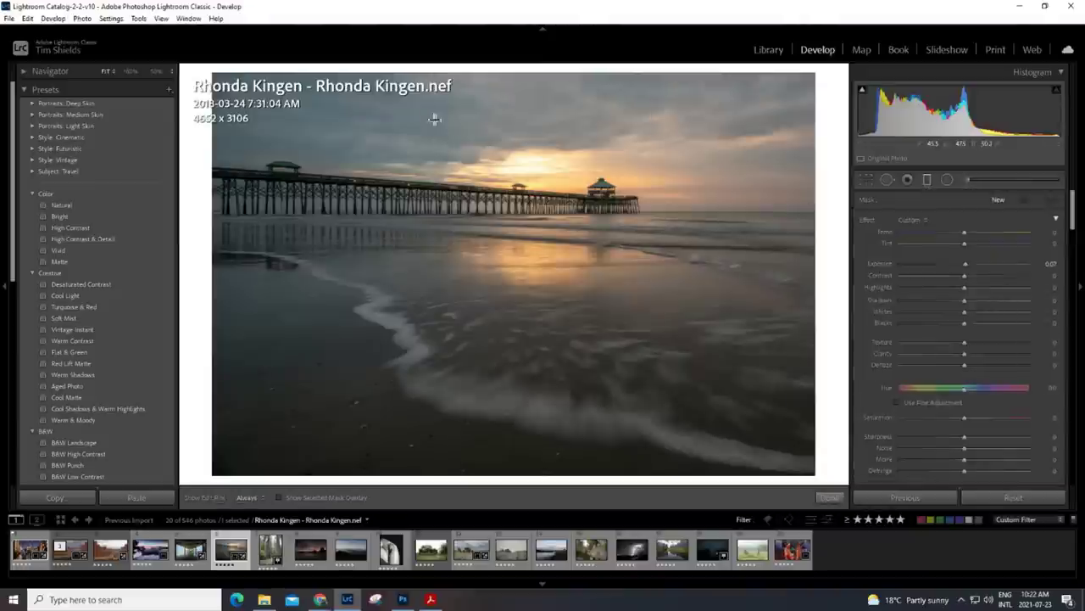
pyautogui.moveTo(436, 117); pyautogui.dragTo(429, 282)
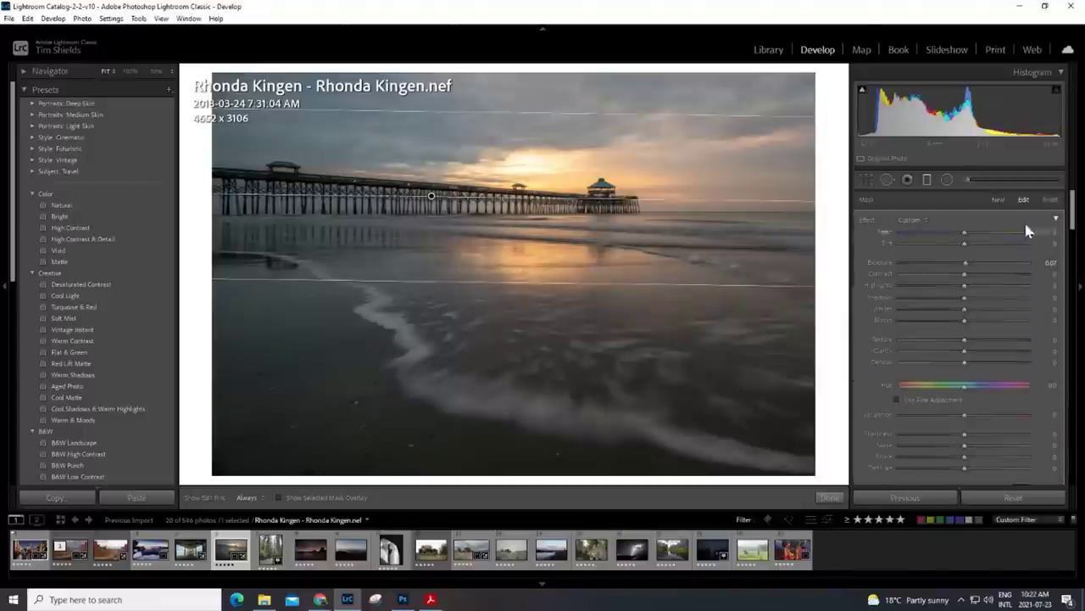
pyautogui.moveTo(966, 234); pyautogui.dragTo(999, 244)
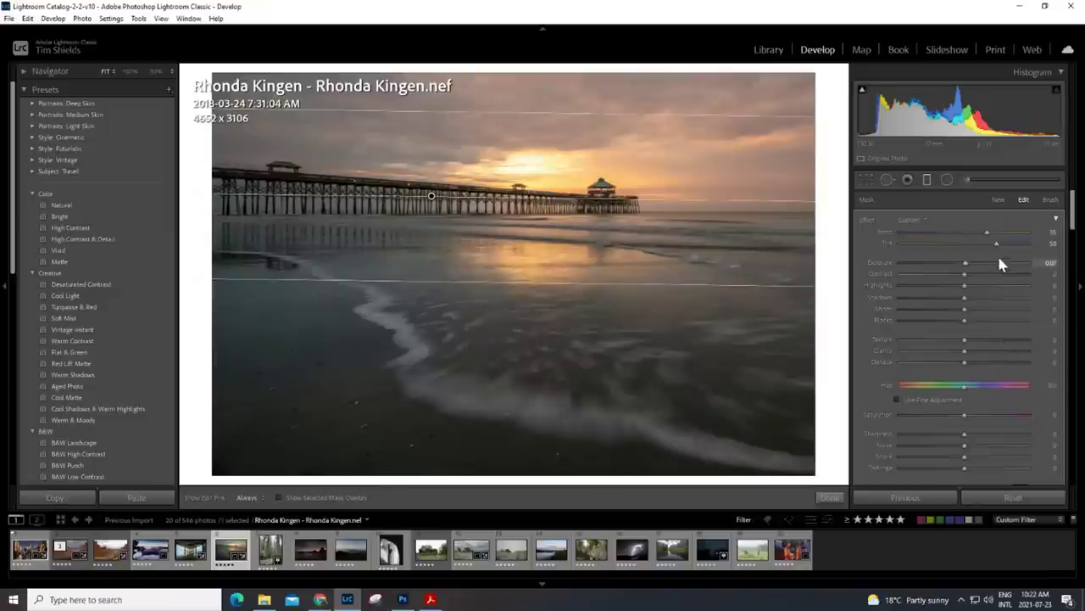
# Step: Brush a new mask, with its overlay shown, along the foam line on the shore and over the wave streaks behind it
pyautogui.click(967, 180)
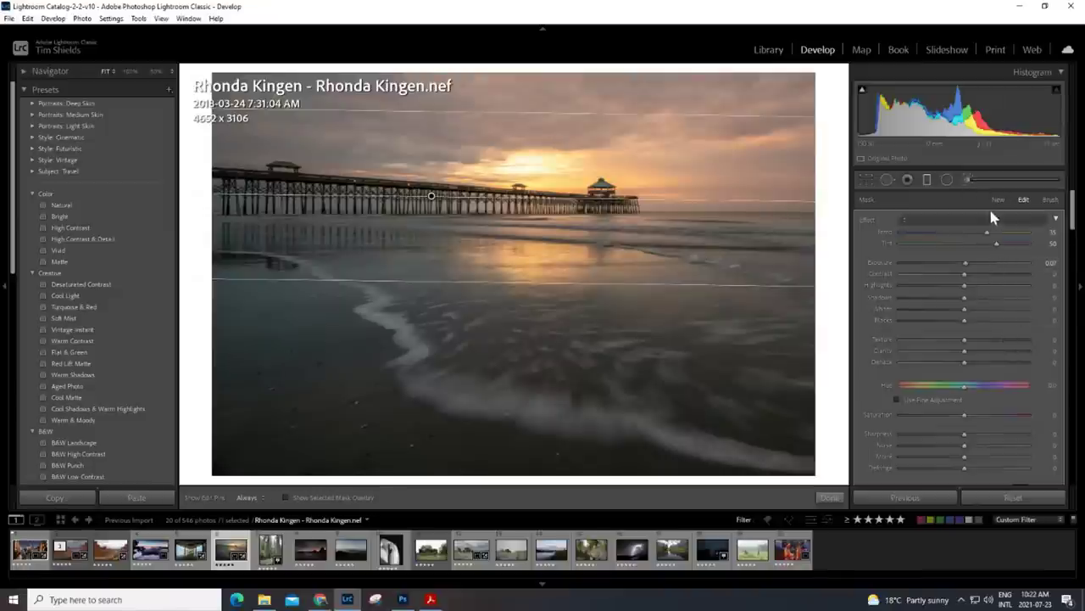
pyautogui.scroll(-3, 735, 436)
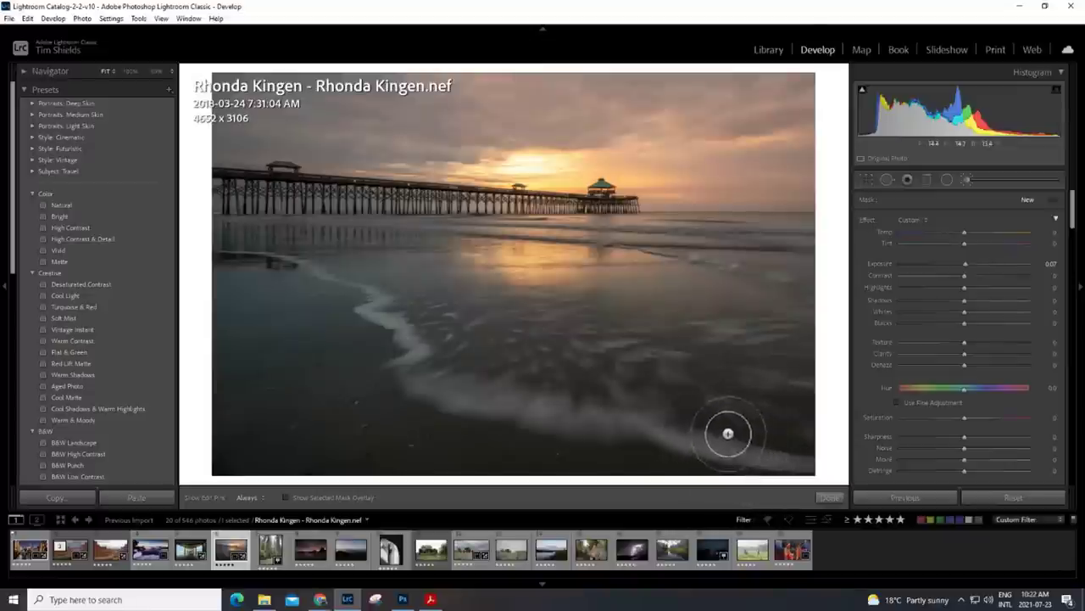
pyautogui.click(286, 497)
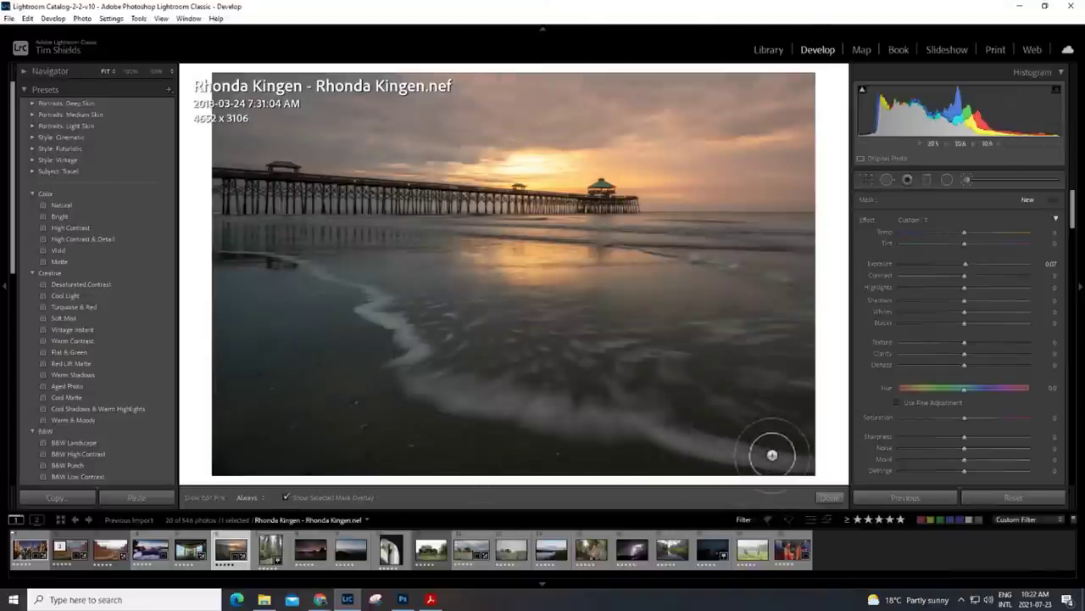
pyautogui.moveTo(789, 463)
pyautogui.mouseDown()
pyautogui.moveTo(652, 426)
pyautogui.moveTo(565, 426)
pyautogui.moveTo(440, 392)
pyautogui.moveTo(404, 368)
pyautogui.moveTo(421, 350)
pyautogui.moveTo(371, 315)
pyautogui.moveTo(375, 295)
pyautogui.moveTo(294, 253)
pyautogui.moveTo(230, 243)
pyautogui.mouseUp()
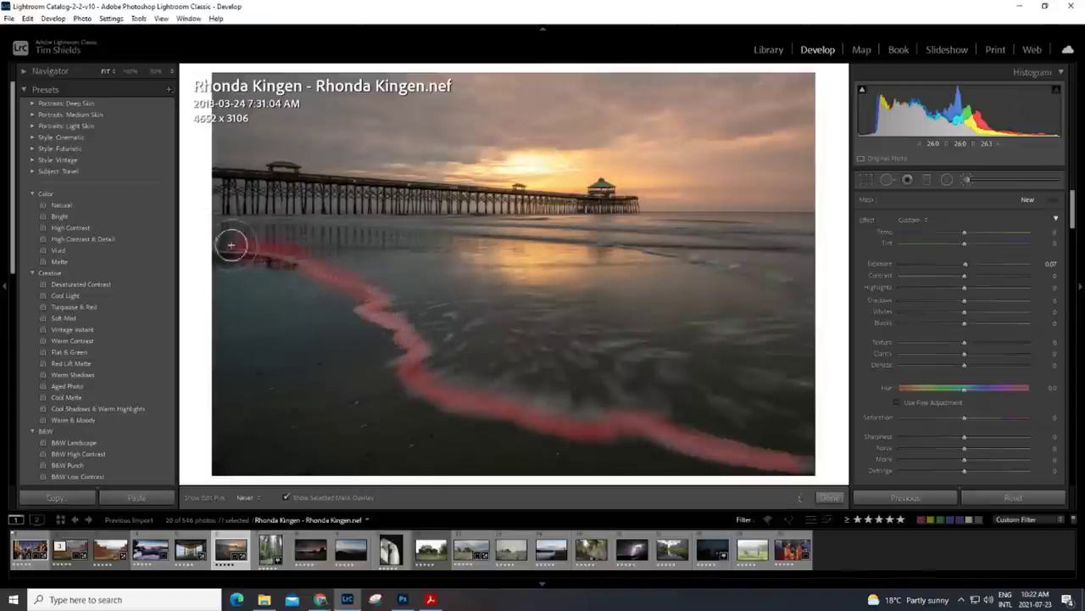
pyautogui.moveTo(631, 354)
pyautogui.mouseDown()
pyautogui.moveTo(598, 345)
pyautogui.moveTo(601, 355)
pyautogui.moveTo(572, 360)
pyautogui.moveTo(565, 344)
pyautogui.moveTo(601, 372)
pyautogui.moveTo(672, 362)
pyautogui.moveTo(676, 376)
pyautogui.moveTo(790, 381)
pyautogui.mouseUp()
pyautogui.moveTo(647, 413)
pyautogui.mouseDown()
pyautogui.moveTo(615, 395)
pyautogui.moveTo(623, 402)
pyautogui.moveTo(567, 411)
pyautogui.moveTo(457, 382)
pyautogui.moveTo(526, 361)
pyautogui.moveTo(511, 366)
pyautogui.moveTo(475, 332)
pyautogui.mouseUp()
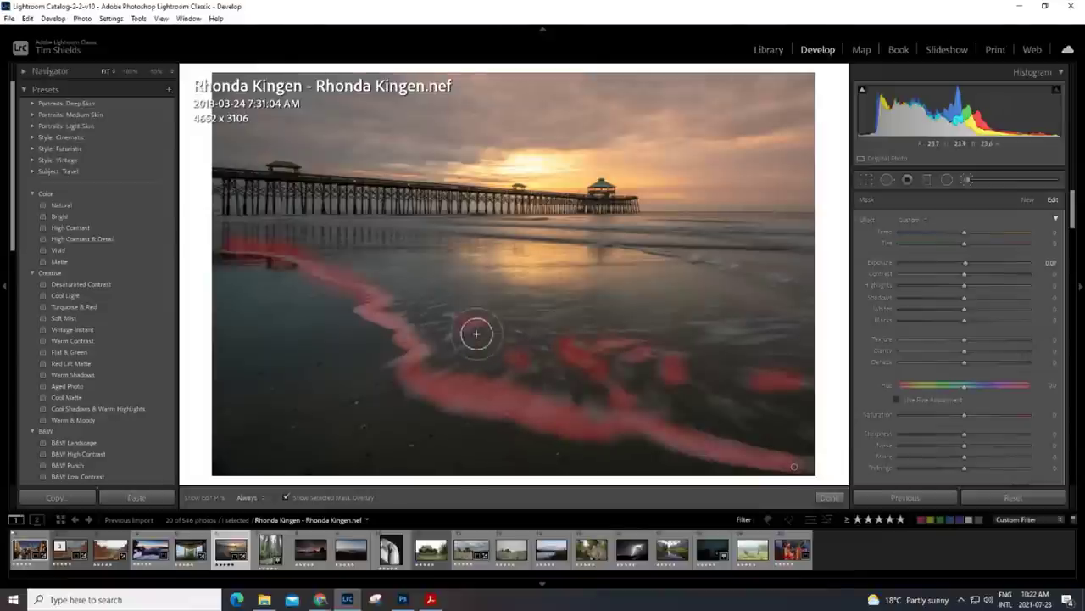
# Step: Hide the mask overlay and brighten the brushed foam by setting its Exposure to about 0.99
pyautogui.click(286, 497)
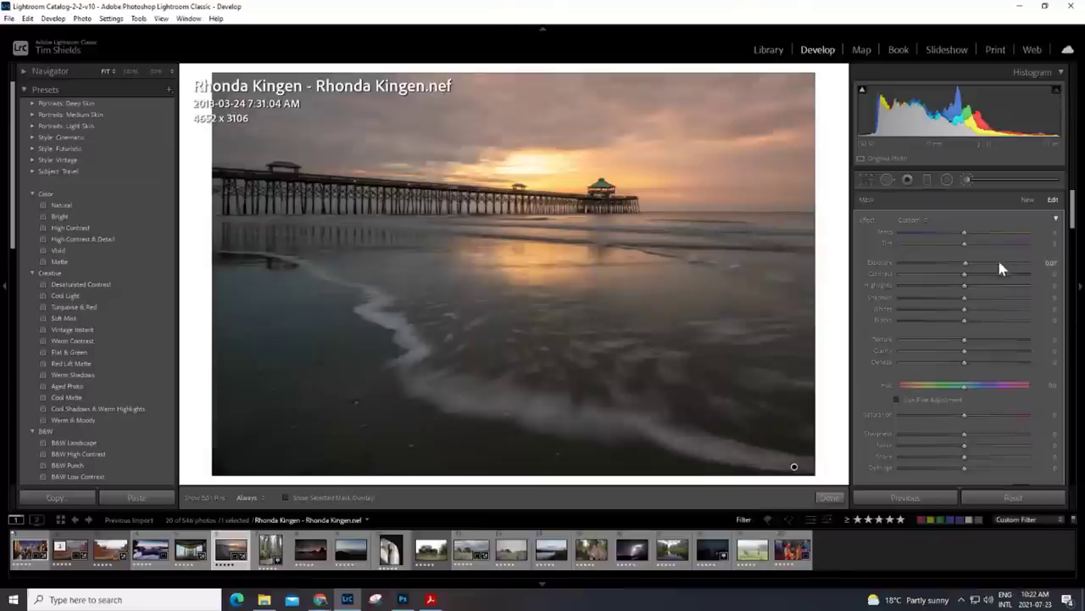
pyautogui.moveTo(966, 263); pyautogui.dragTo(985, 269)
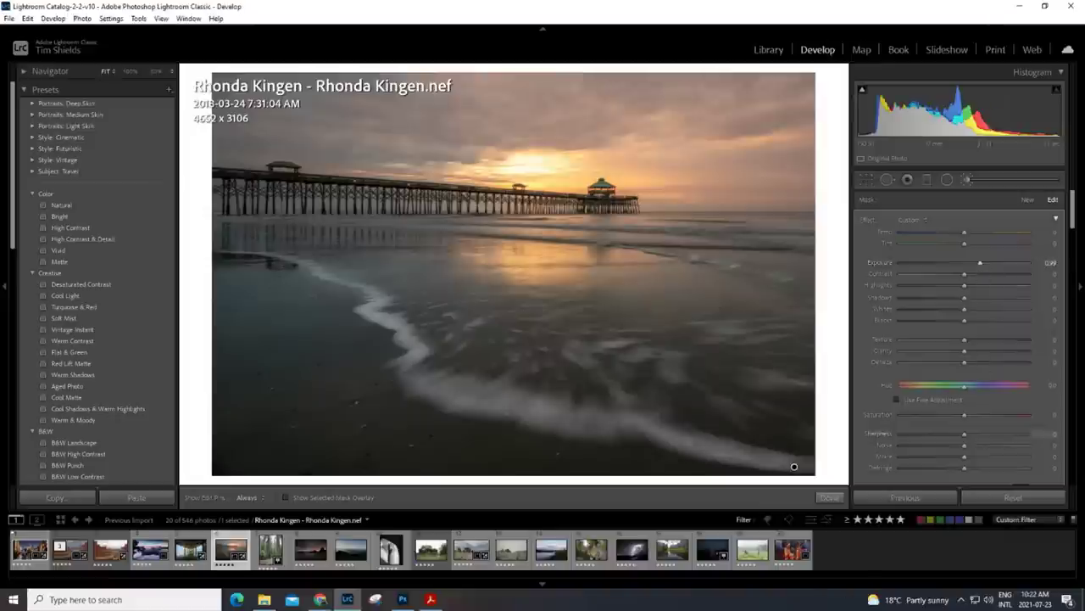
pyautogui.click(829, 499)
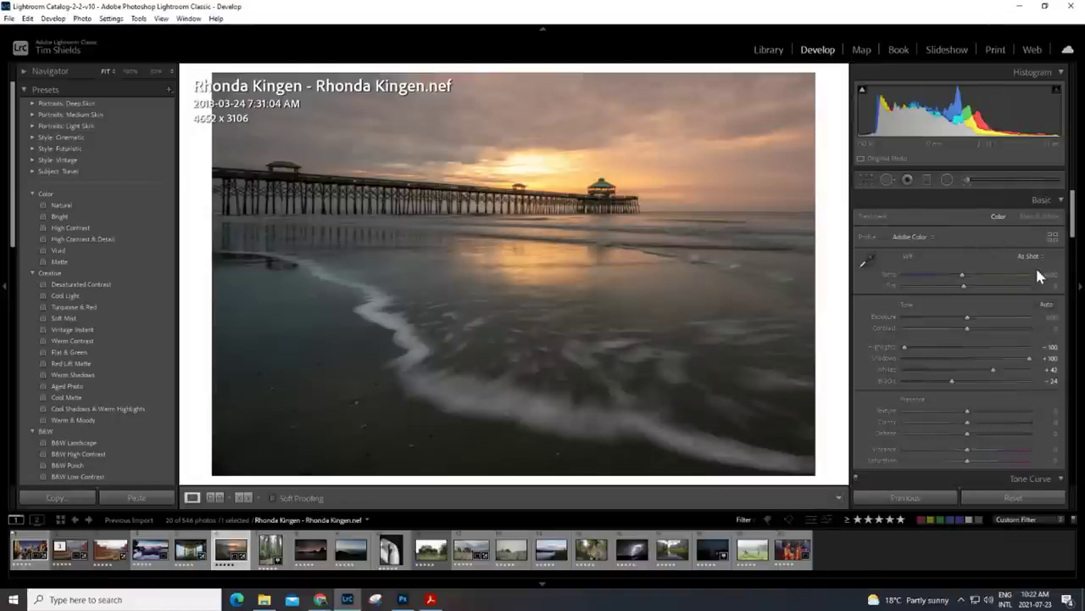
# Step: Compare the Daylight, Cloudy and Shade white balance presets and apply Cloudy to the pier photo
pyautogui.click(1029, 255)
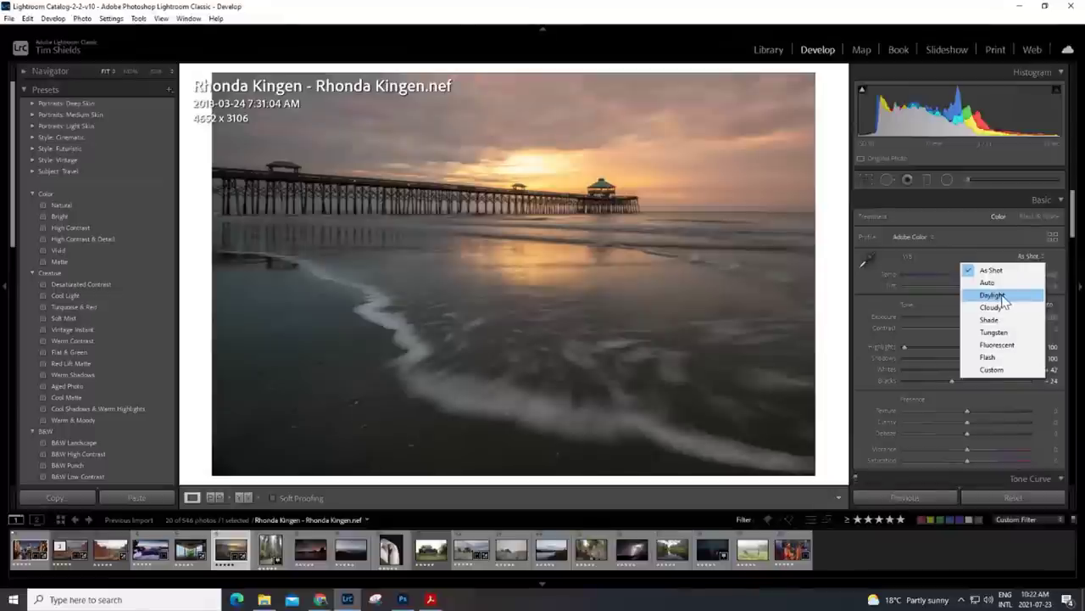
pyautogui.click(1002, 295)
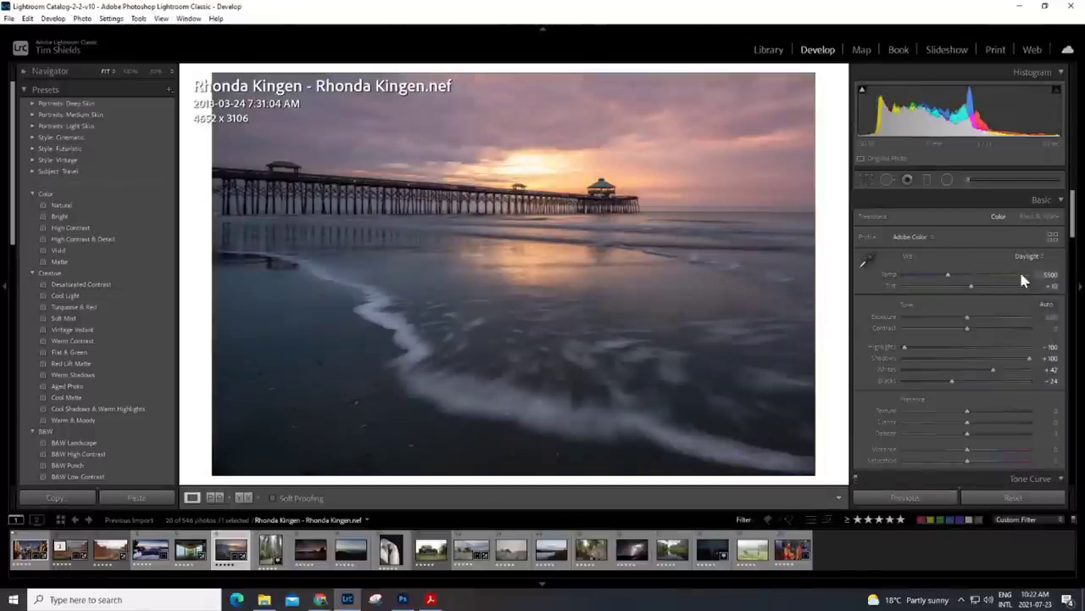
pyautogui.moveTo(971, 286)
pyautogui.mouseDown()
pyautogui.moveTo(956, 286)
pyautogui.moveTo(968, 287)
pyautogui.mouseUp()
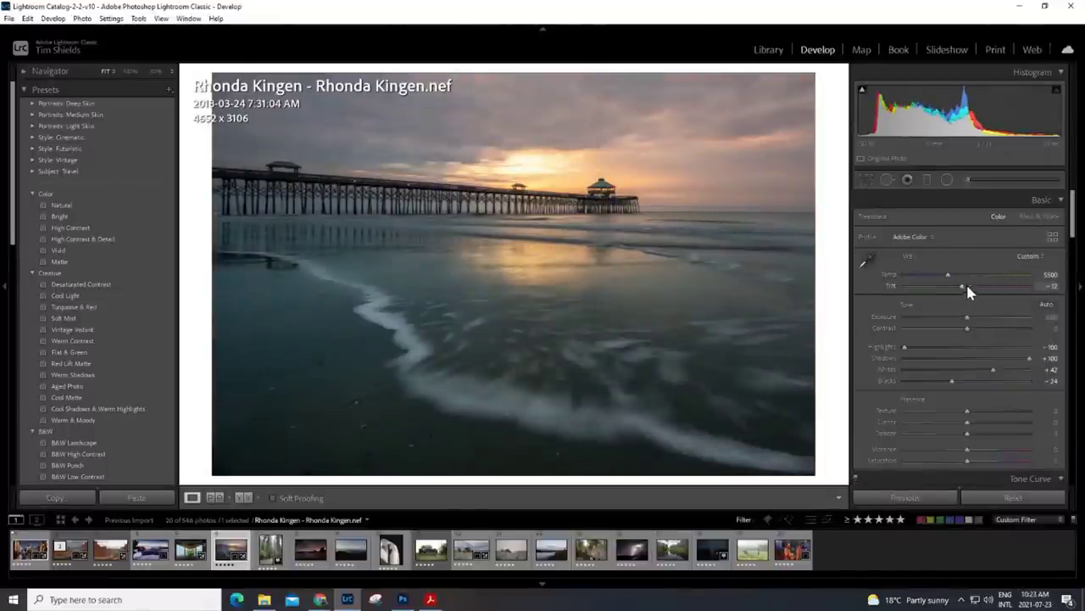
pyautogui.click(1031, 258)
pyautogui.click(1000, 309)
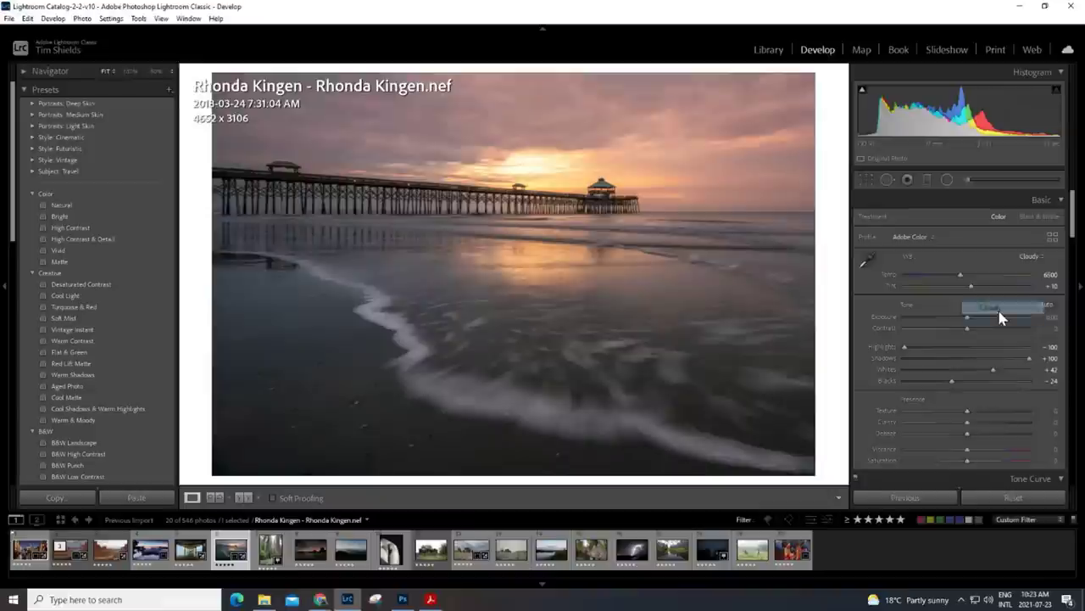
pyautogui.click(1036, 257)
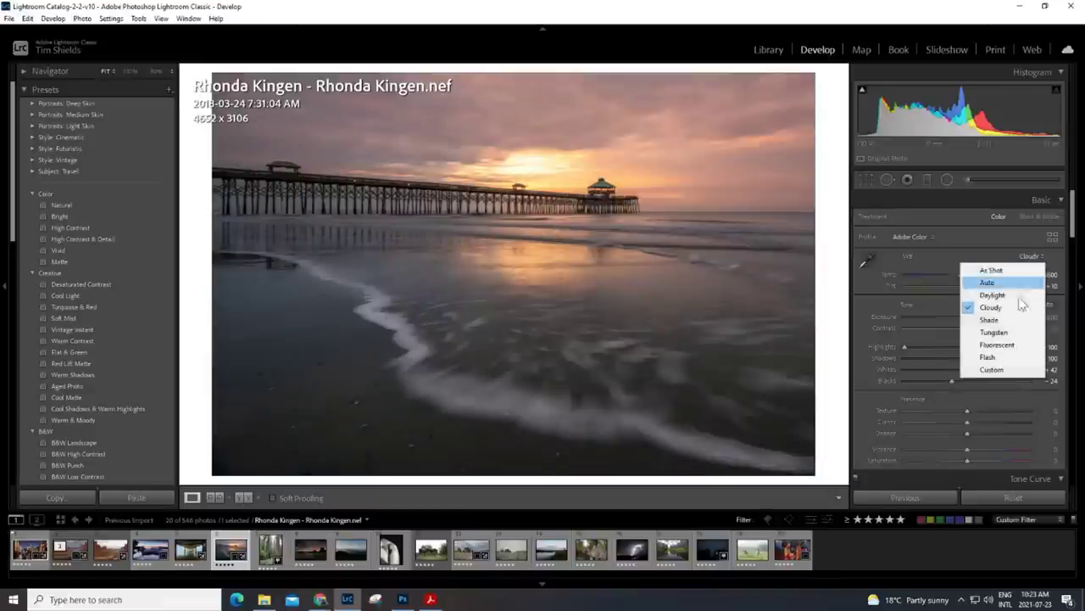
pyautogui.click(1008, 321)
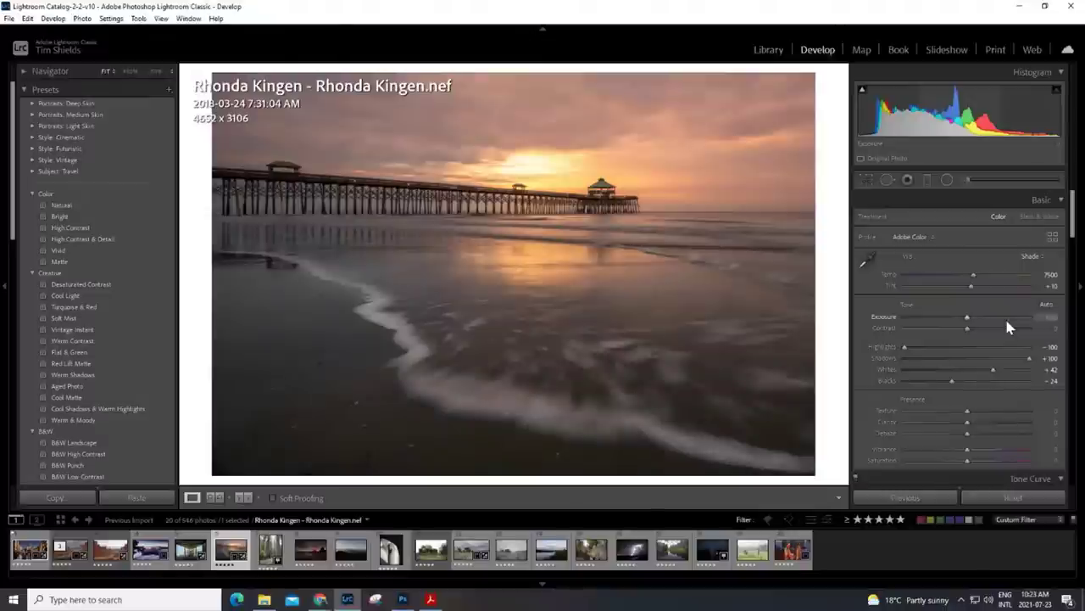
pyautogui.click(1033, 258)
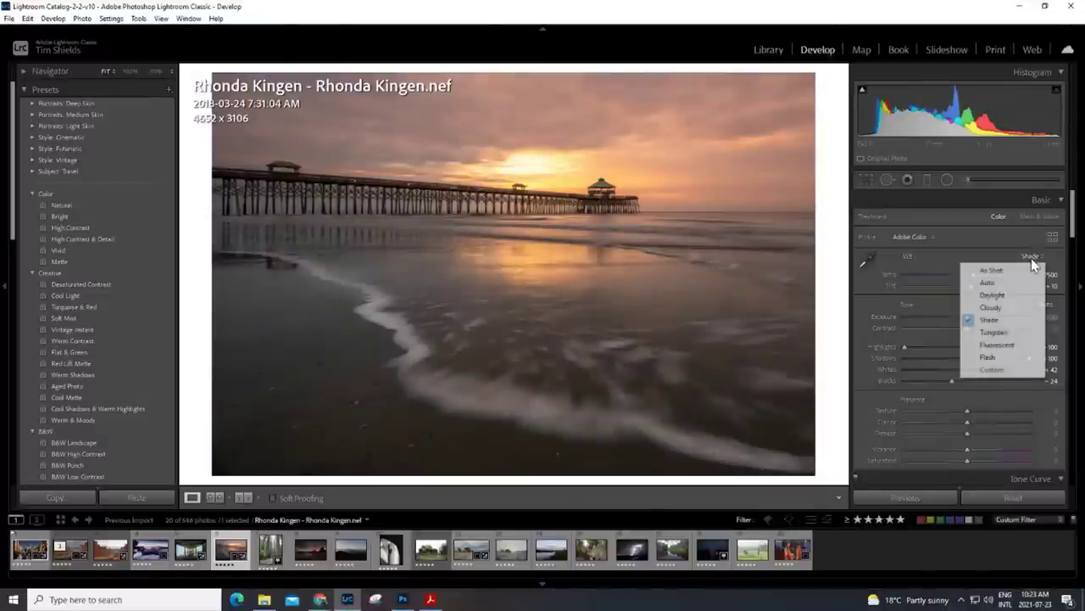
pyautogui.click(1000, 309)
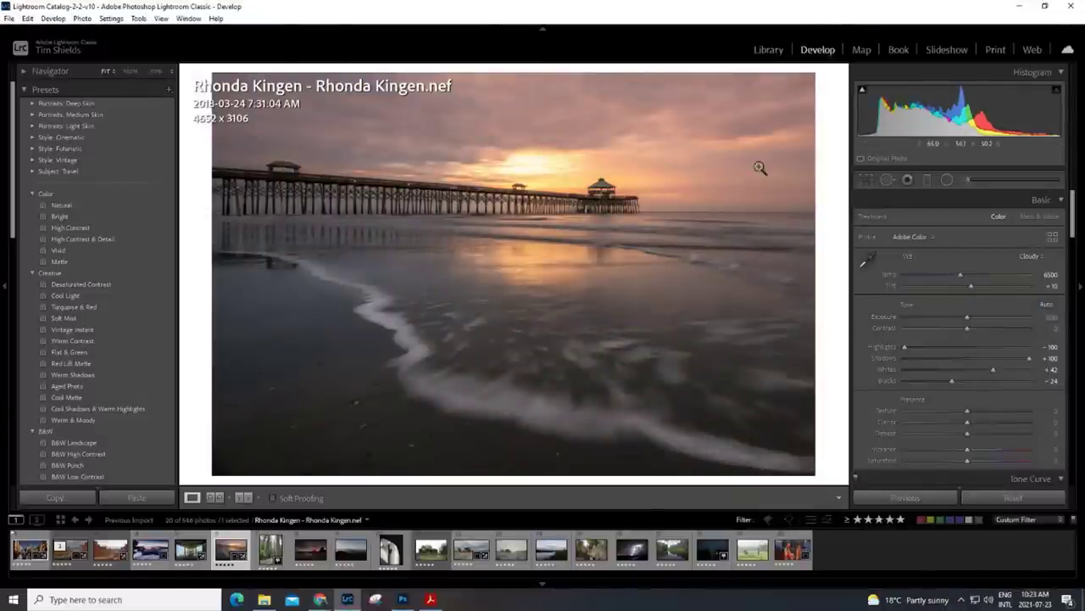
# Step: Reselect the sky's graduated filter and reduce its Tint to 4
pyautogui.click(928, 174)
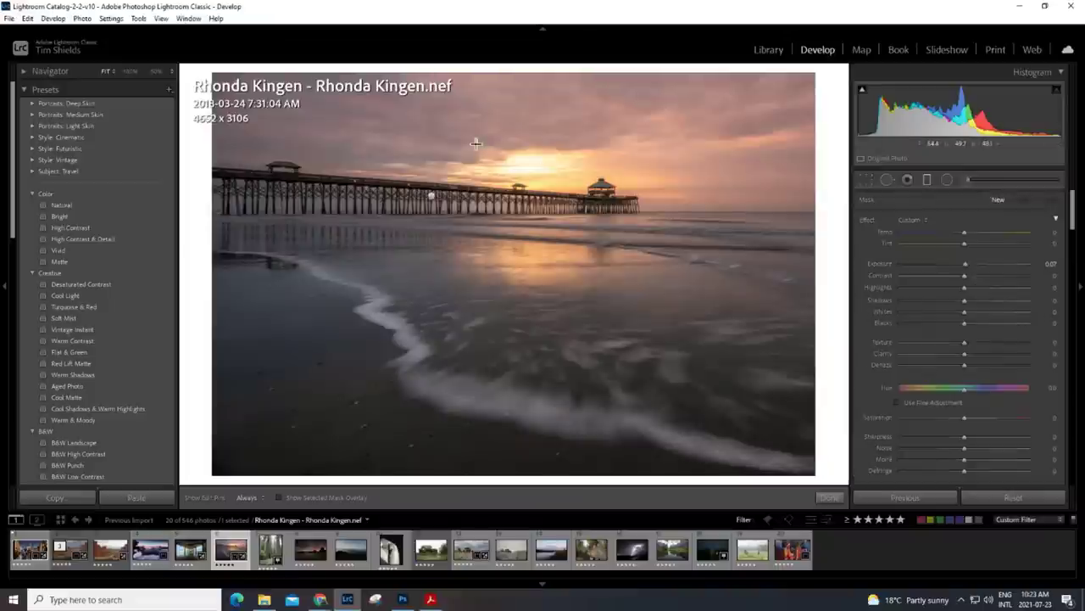
pyautogui.moveTo(430, 197); pyautogui.dragTo(431, 280)
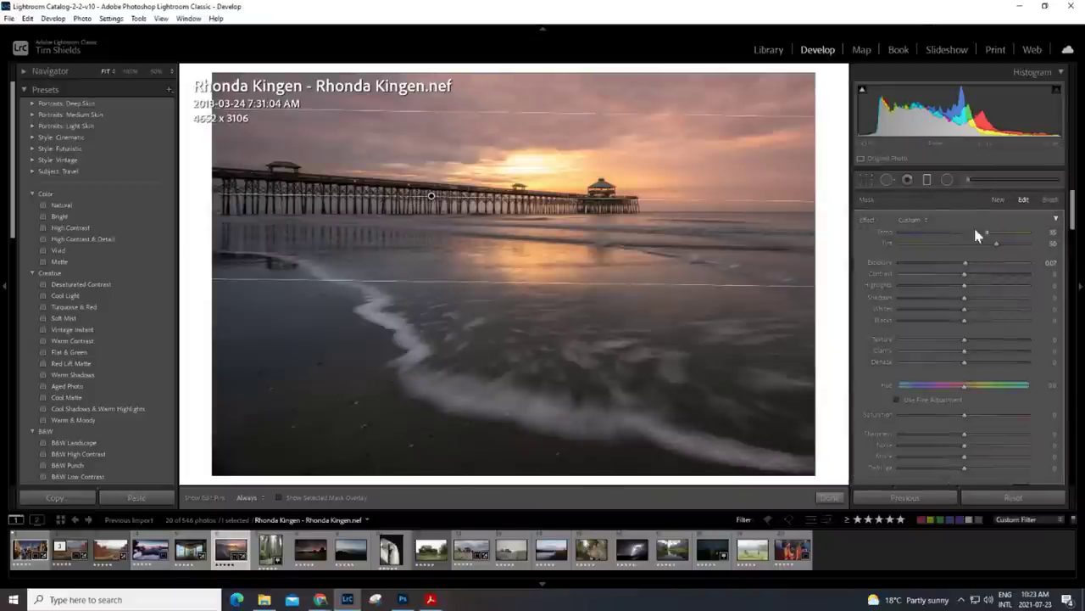
pyautogui.moveTo(998, 243); pyautogui.dragTo(965, 243)
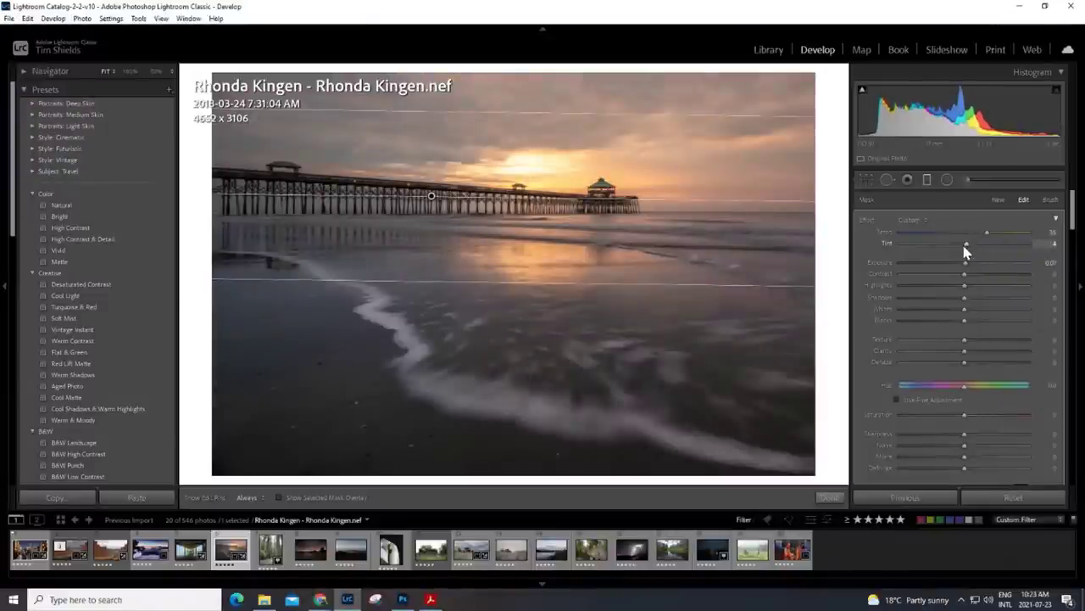
pyautogui.click(829, 500)
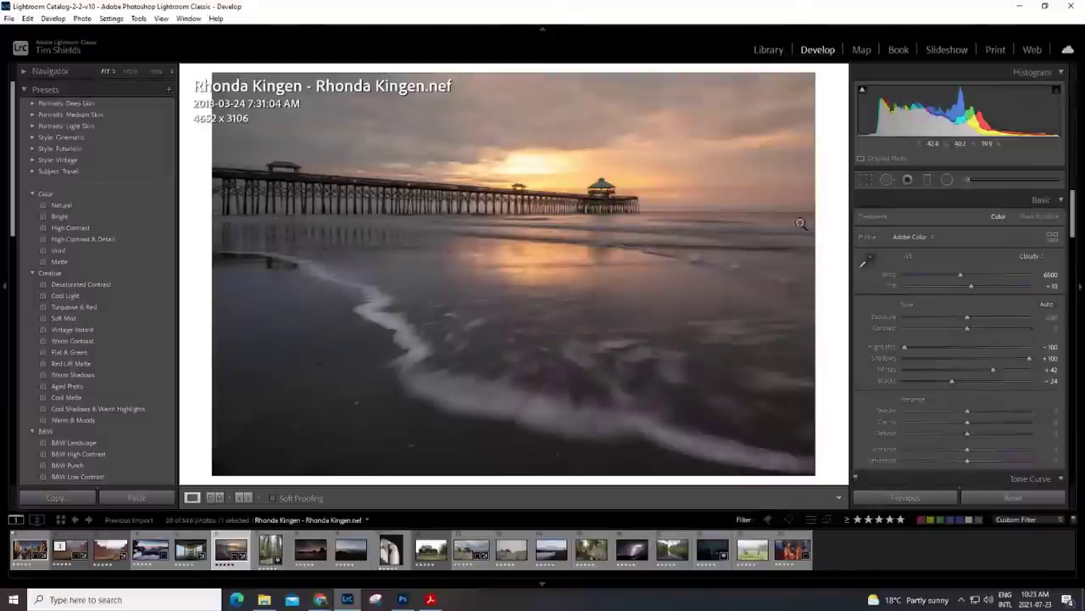
# Step: Set Dehaze to about 29 on the sky's existing graduated filter
pyautogui.click(926, 179)
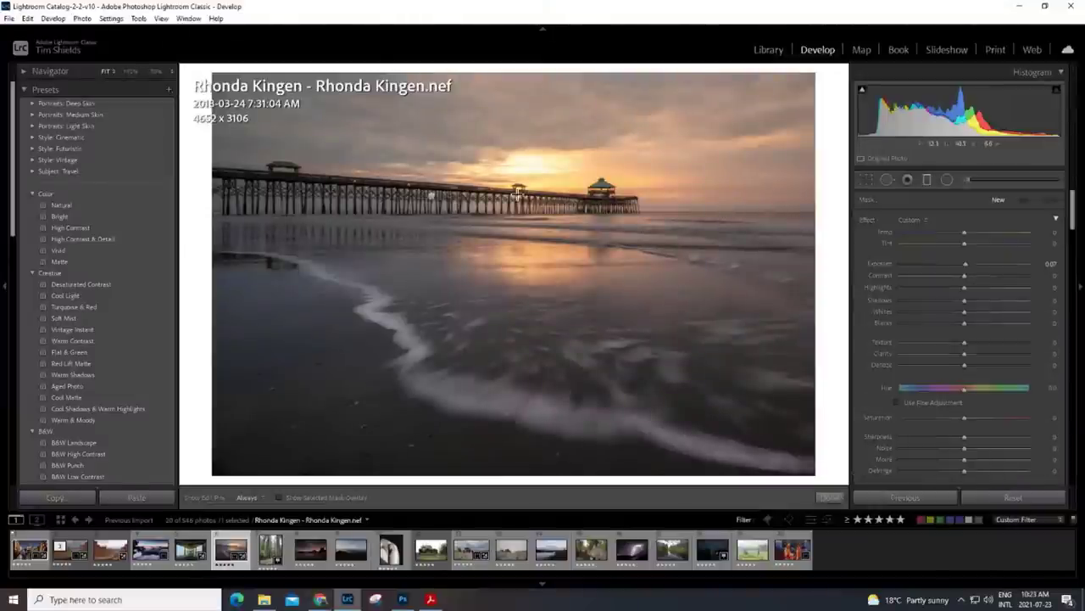
pyautogui.click(432, 196)
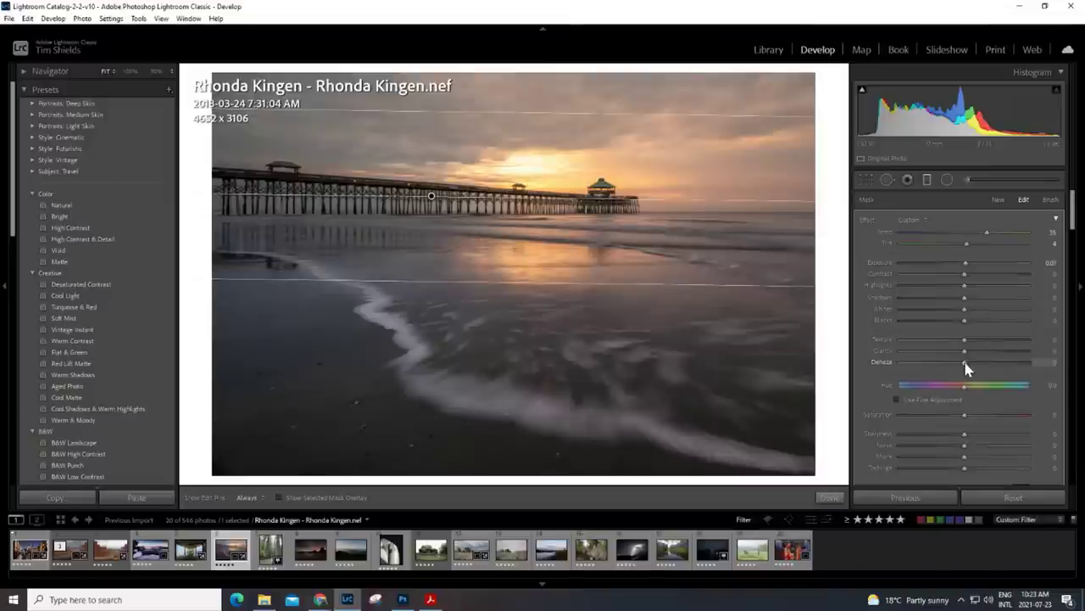
pyautogui.moveTo(964, 363); pyautogui.dragTo(986, 372)
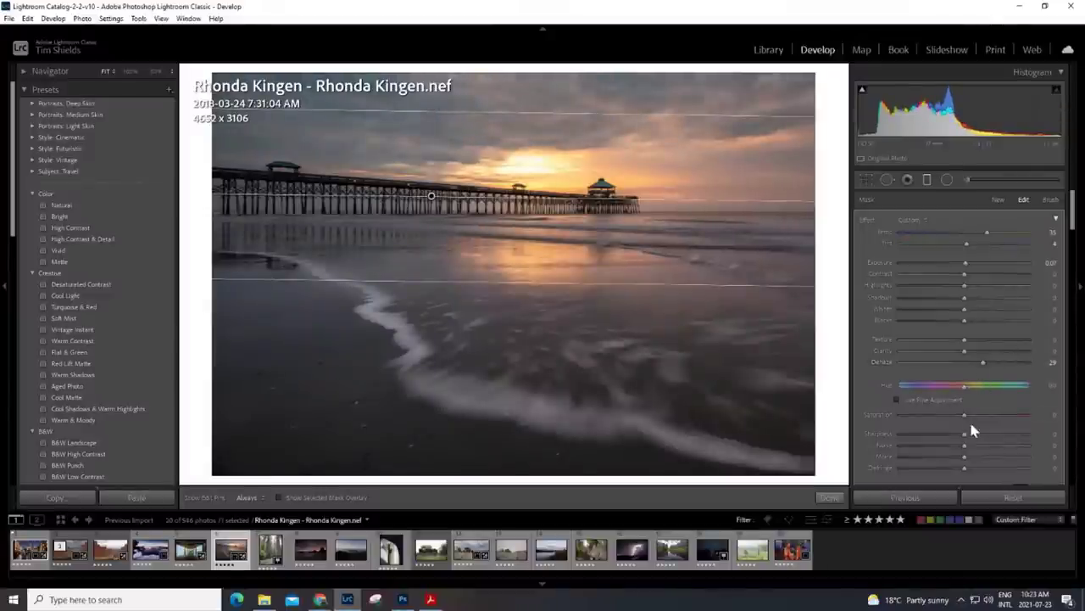
pyautogui.click(831, 499)
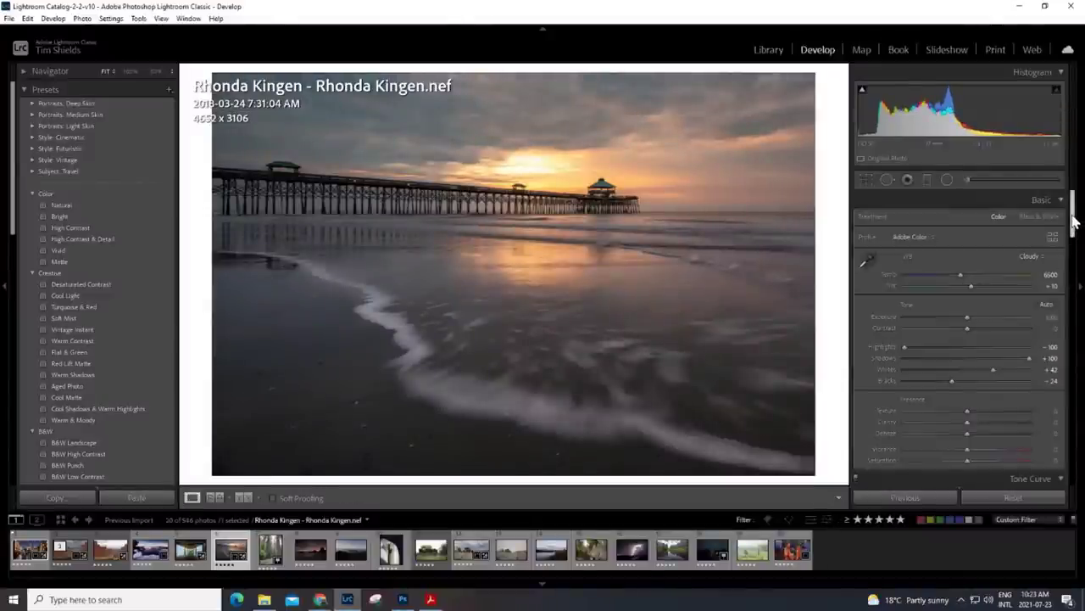
# Step: Set the whole photo's Dehaze to +12 and Exposure to +0.43
pyautogui.moveTo(1075, 219); pyautogui.dragTo(1073, 237)
pyautogui.moveTo(966, 315); pyautogui.dragTo(974, 315)
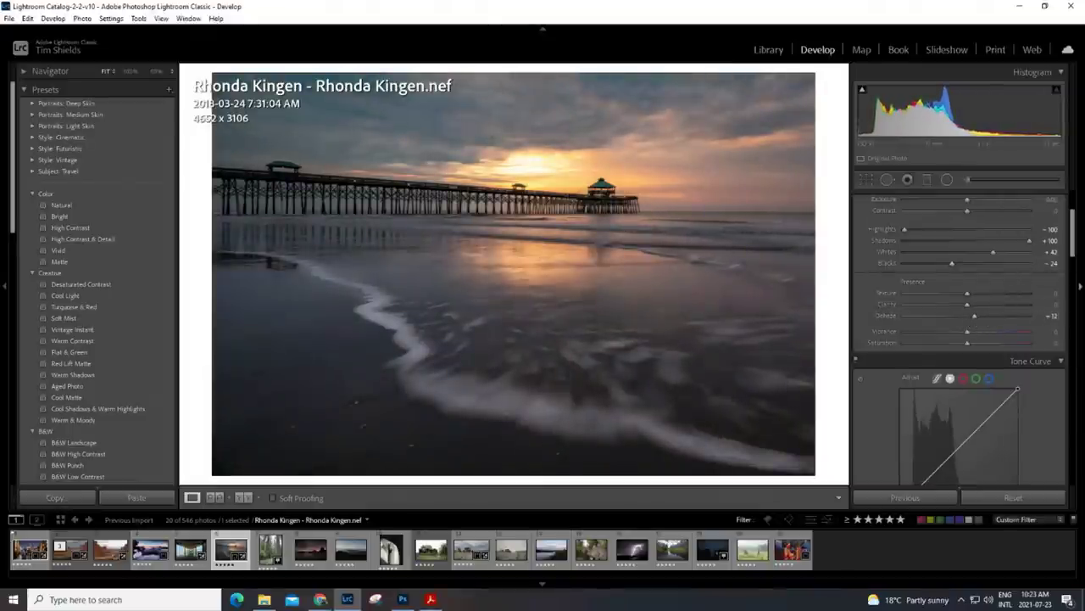
pyautogui.moveTo(1073, 242); pyautogui.dragTo(1074, 223)
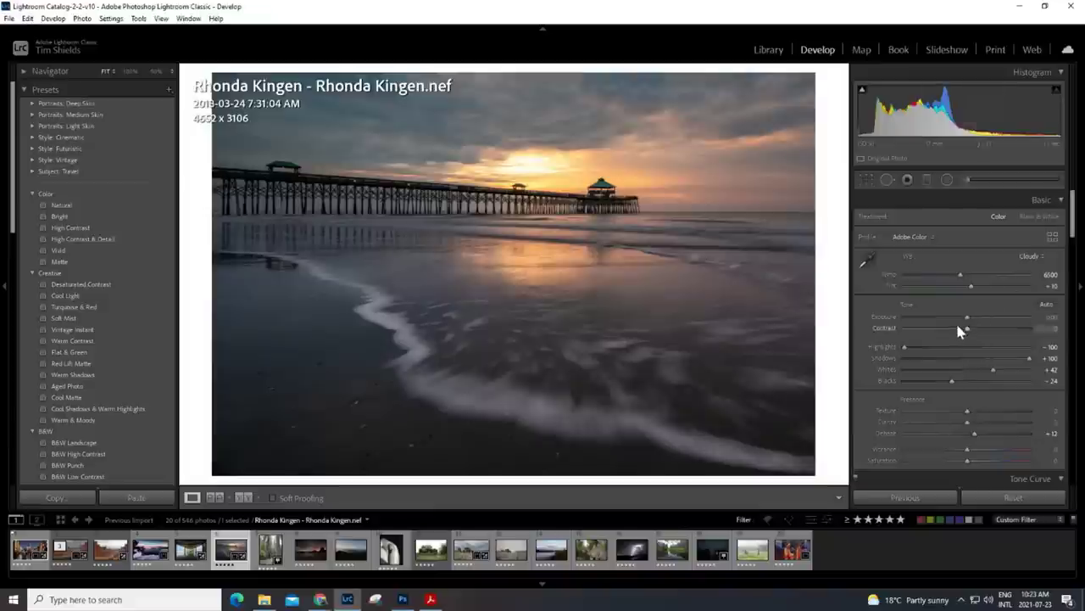
pyautogui.moveTo(969, 319); pyautogui.dragTo(974, 320)
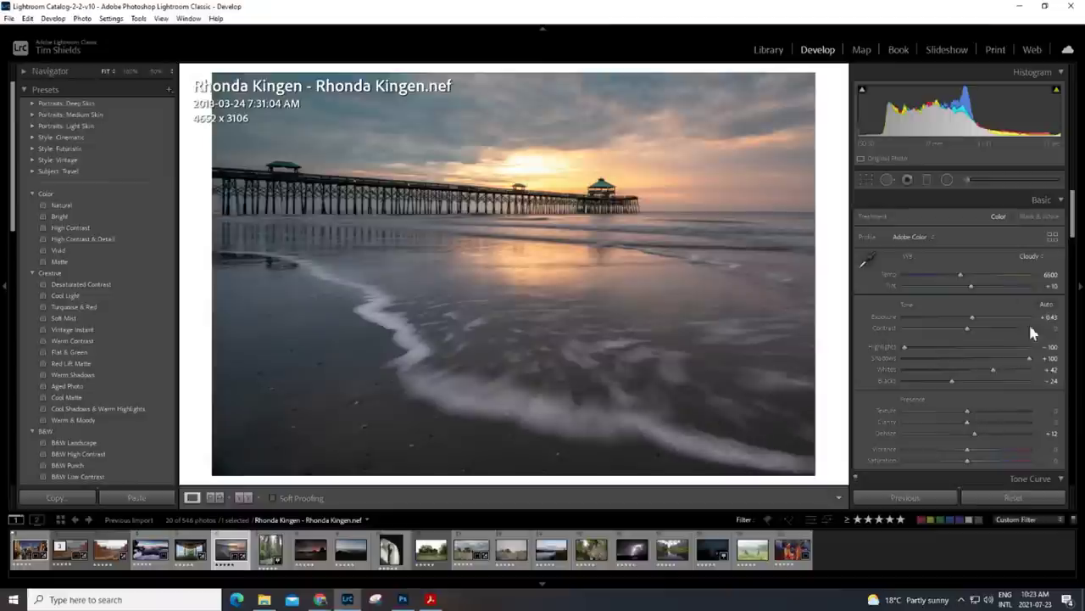
# Step: Reset the pier photo's edits to compare it with the original, and undo the reset
pyautogui.click(1014, 497)
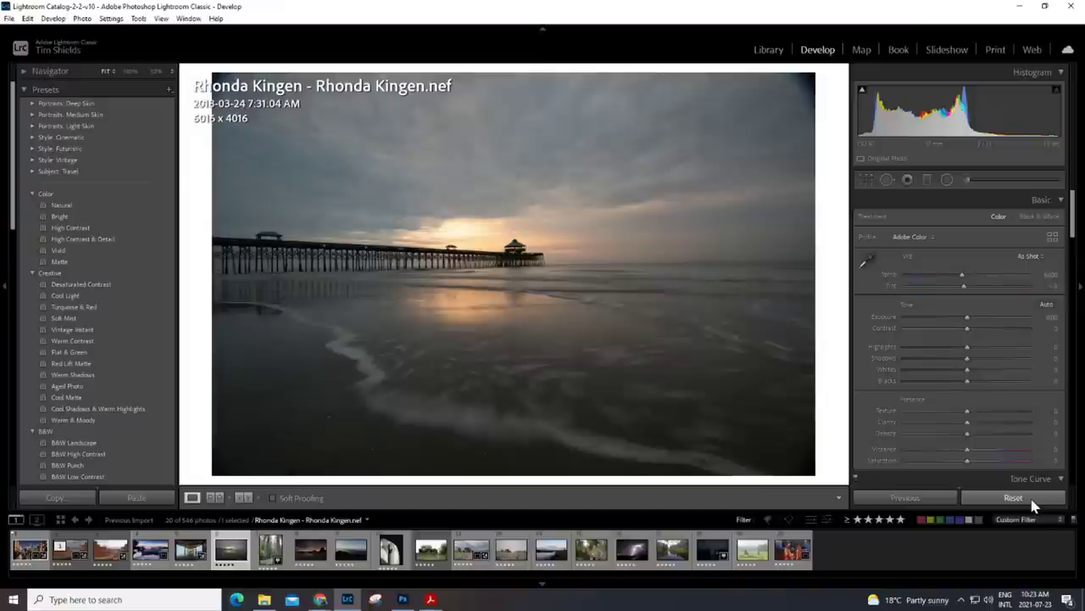
pyautogui.hotkey('ctrl', 'z')
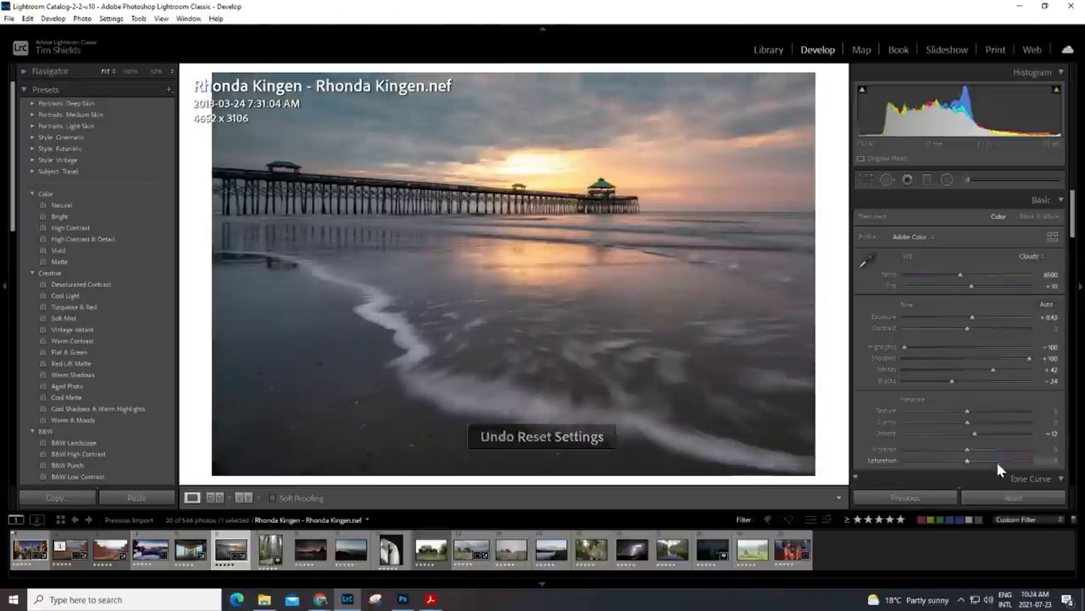
# Step: Start cropping the redwood road photo and set the crop's aspect ratio to 1 x 1
pyautogui.click(271, 551)
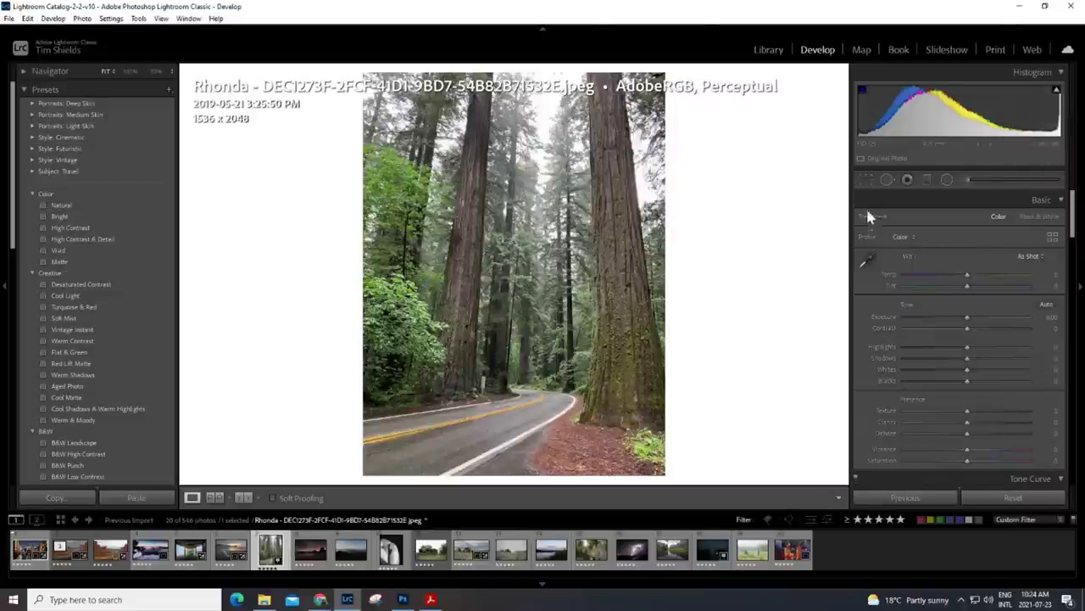
pyautogui.click(866, 179)
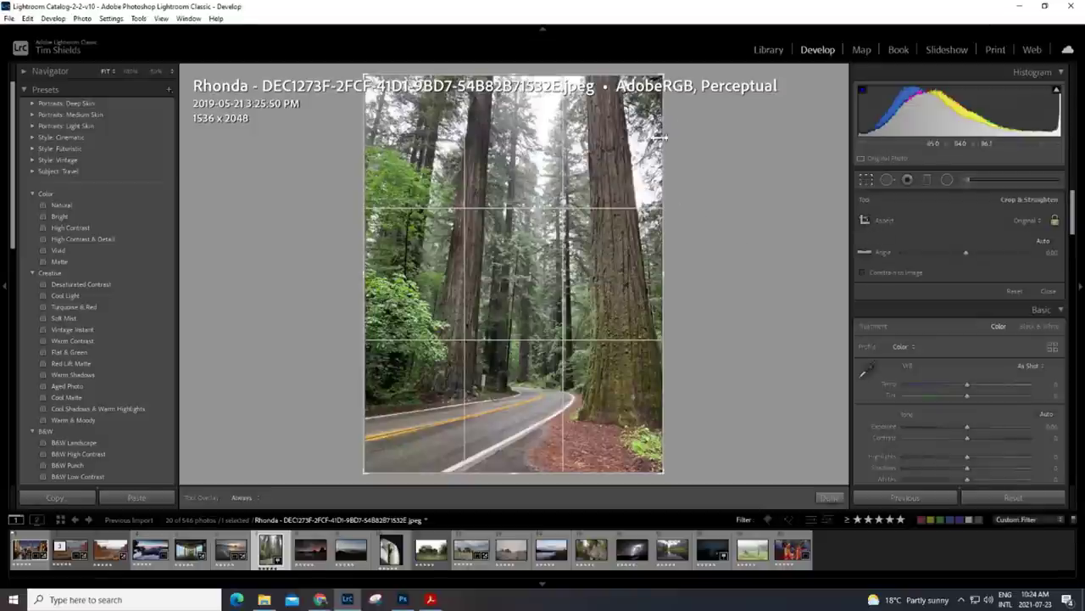
pyautogui.moveTo(661, 75); pyautogui.dragTo(633, 112)
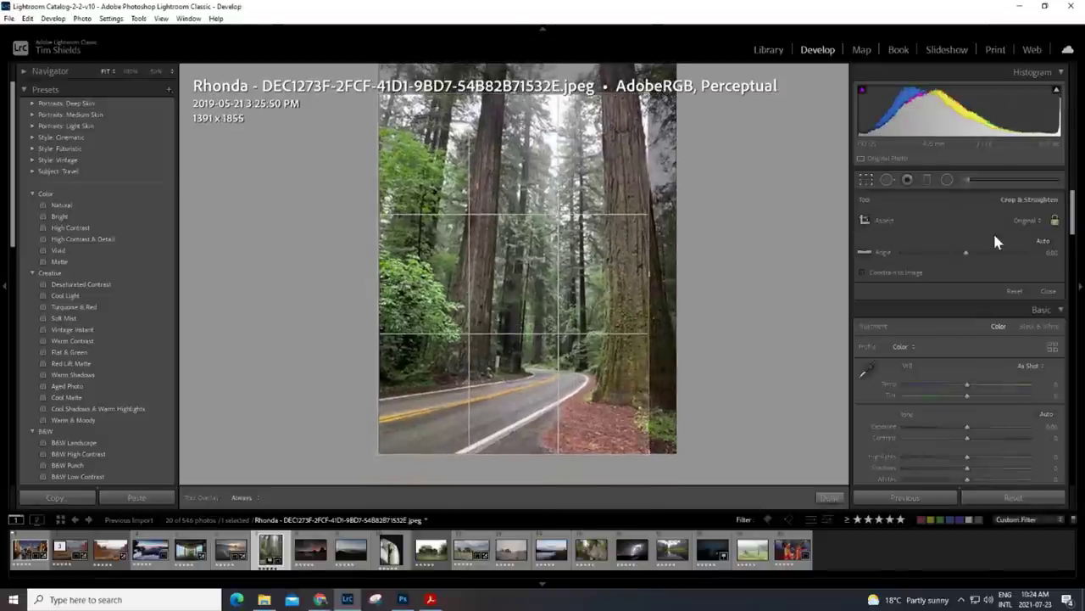
pyautogui.click(1028, 219)
pyautogui.click(966, 276)
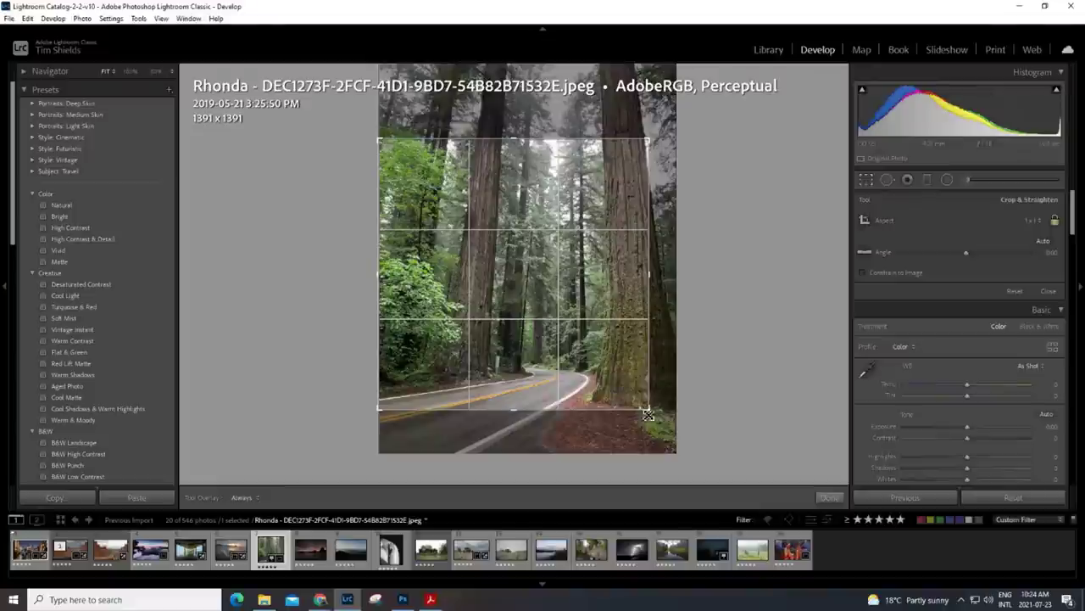
# Step: Resize the square crop to about 1454 x 1454 around the road and two large trunks, and apply it
pyautogui.moveTo(648, 411); pyautogui.dragTo(670, 458)
pyautogui.moveTo(610, 304); pyautogui.dragTo(597, 287)
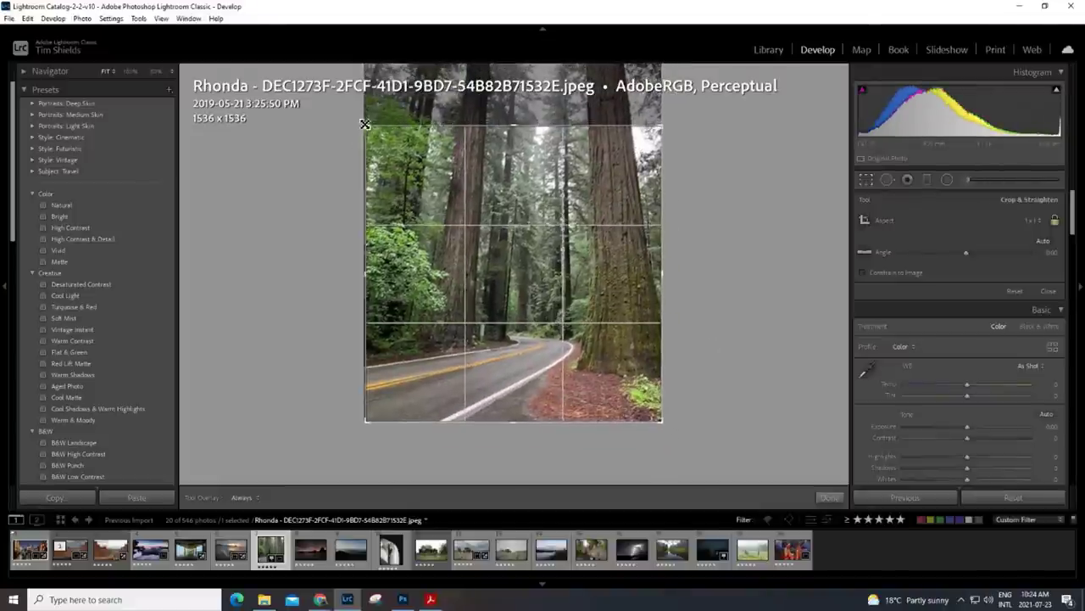
pyautogui.moveTo(365, 124); pyautogui.dragTo(380, 139)
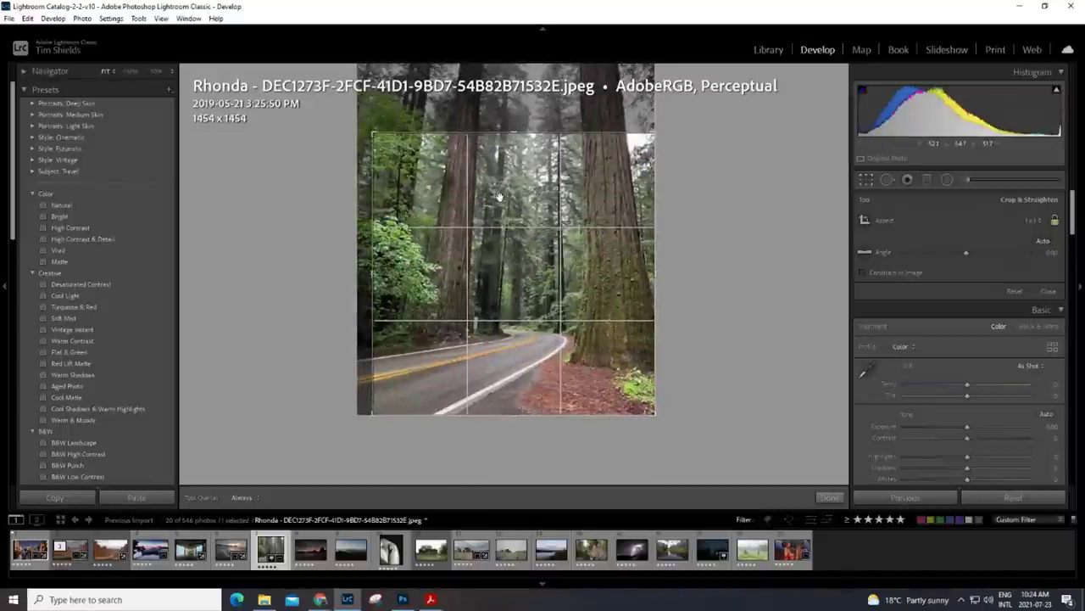
pyautogui.moveTo(500, 196); pyautogui.dragTo(504, 198)
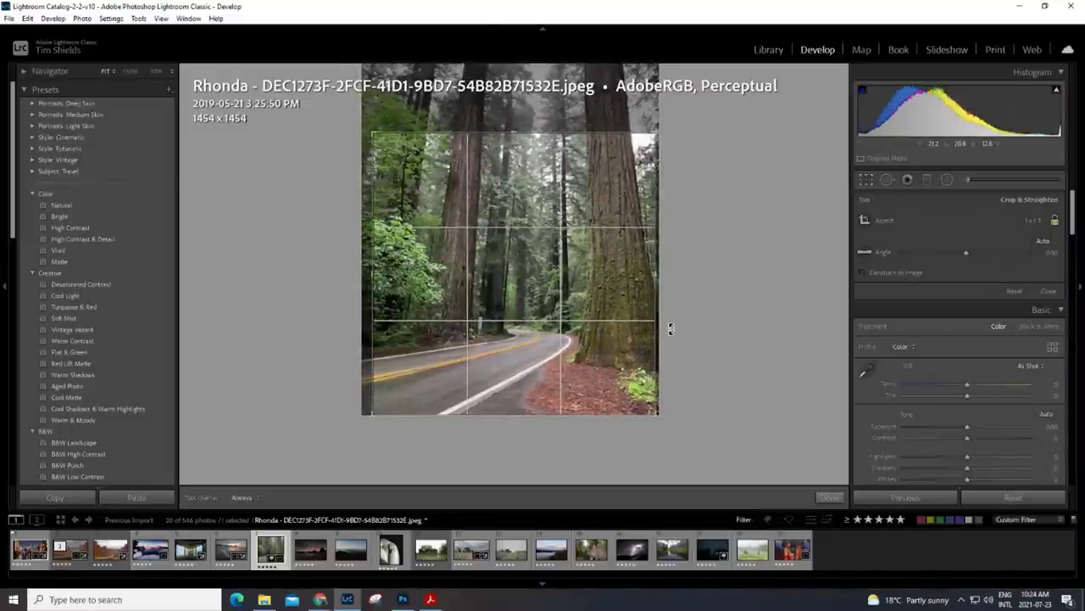
pyautogui.click(829, 498)
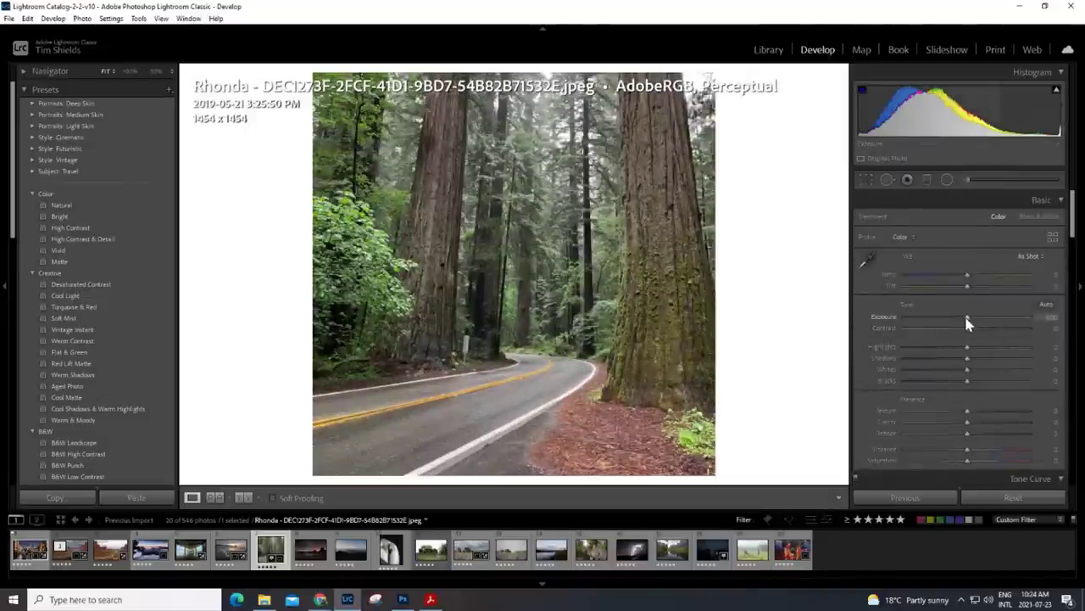
# Step: Set the redwood photo's Exposure to -1.24, Highlights to -49, Shadows to +42, Whites to +38 and Blacks to -40
pyautogui.moveTo(965, 316)
pyautogui.mouseDown()
pyautogui.moveTo(947, 324)
pyautogui.moveTo(938, 355)
pyautogui.moveTo(998, 357)
pyautogui.moveTo(990, 370)
pyautogui.moveTo(943, 384)
pyautogui.mouseUp()
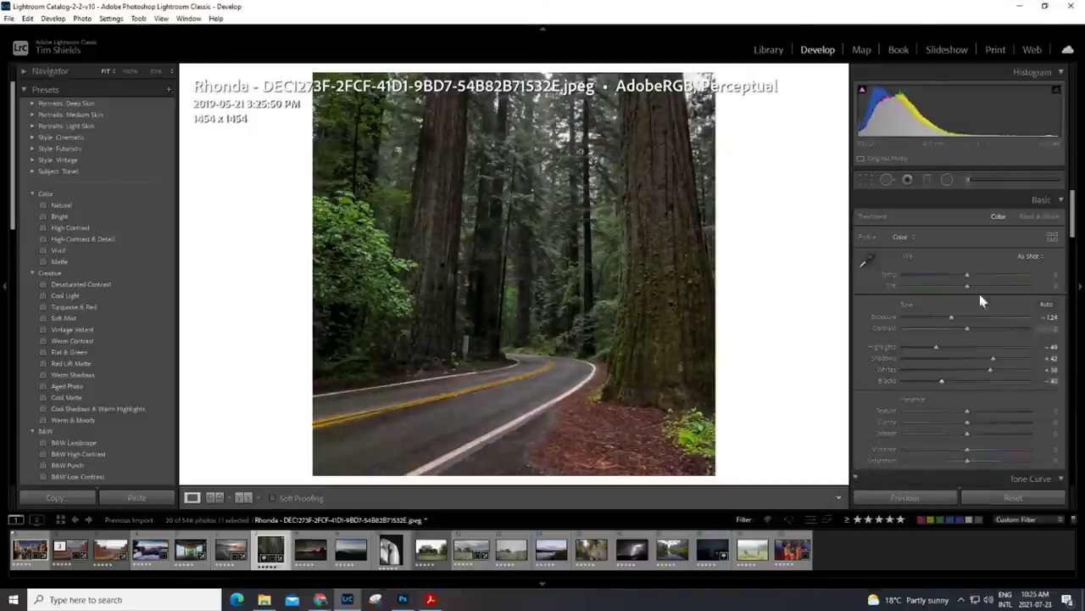
# Step: Paint an adjustment brush mask over the road with an Exposure of 0.07
pyautogui.click(968, 180)
pyautogui.press('h')
pyautogui.scroll(3, 543, 373)
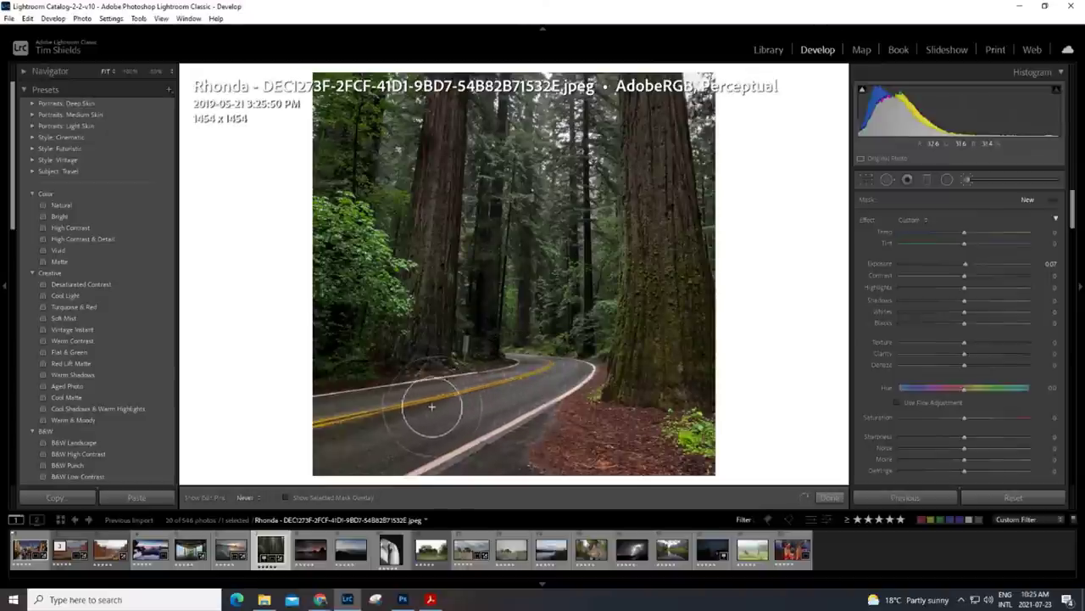
pyautogui.press('h')
pyautogui.scroll(-5, 1073, 218)
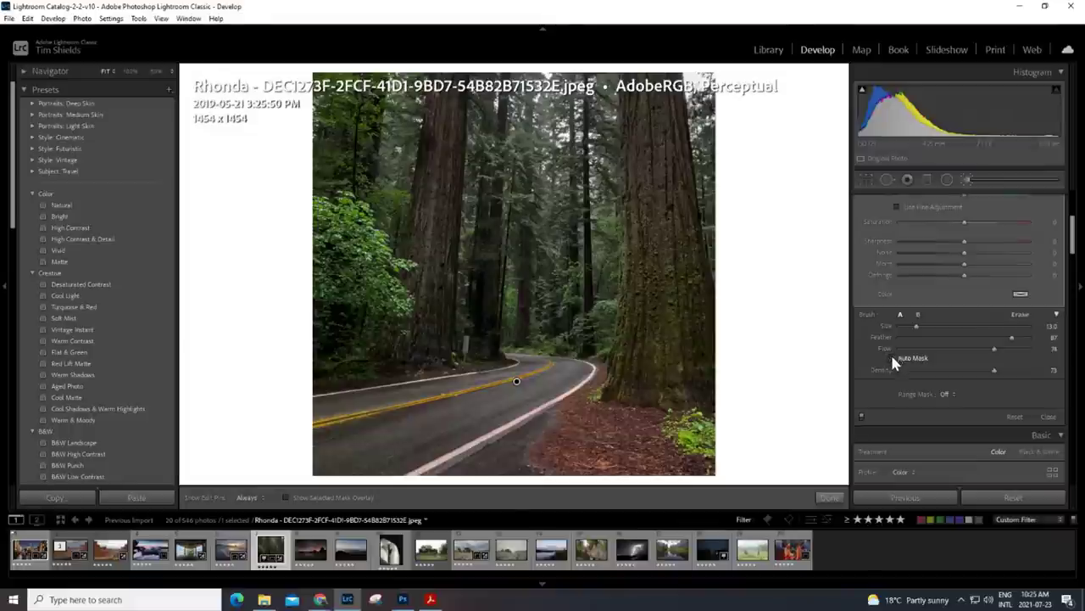
pyautogui.press('h')
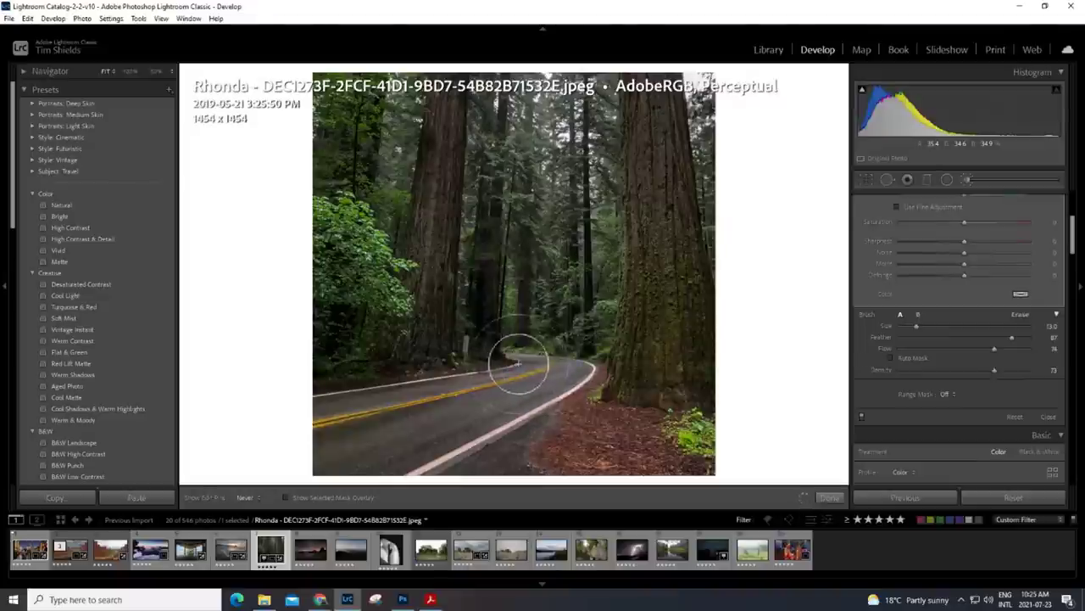
pyautogui.press('h')
# Step: Raise the road brush mask's Exposure to about 0.8 and Temp to 12, and finish the brush adjustment
pyautogui.moveTo(1074, 238); pyautogui.dragTo(1075, 208)
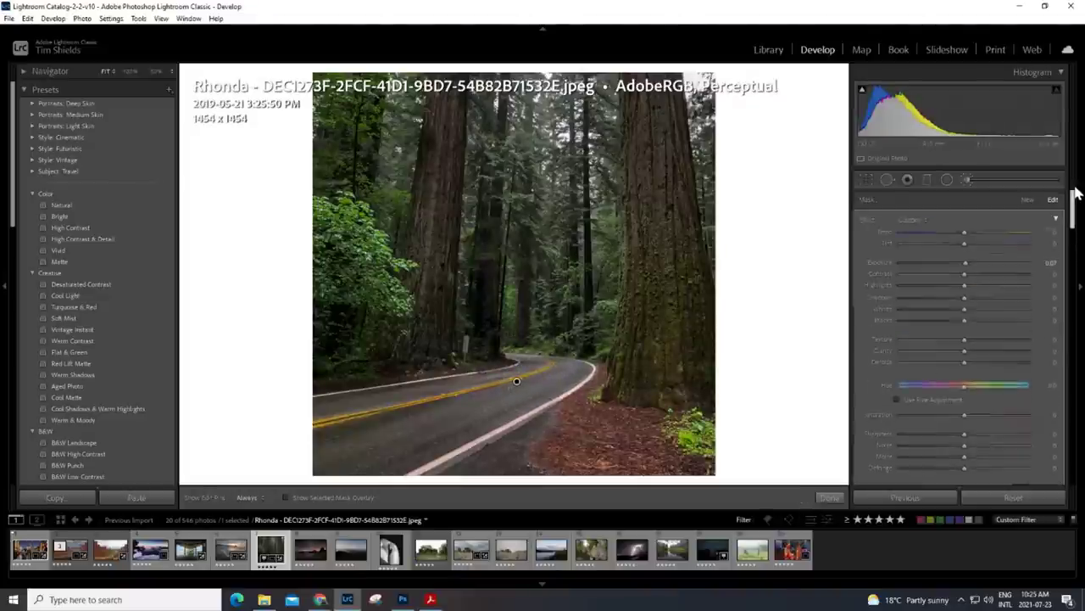
pyautogui.moveTo(966, 269); pyautogui.dragTo(979, 269)
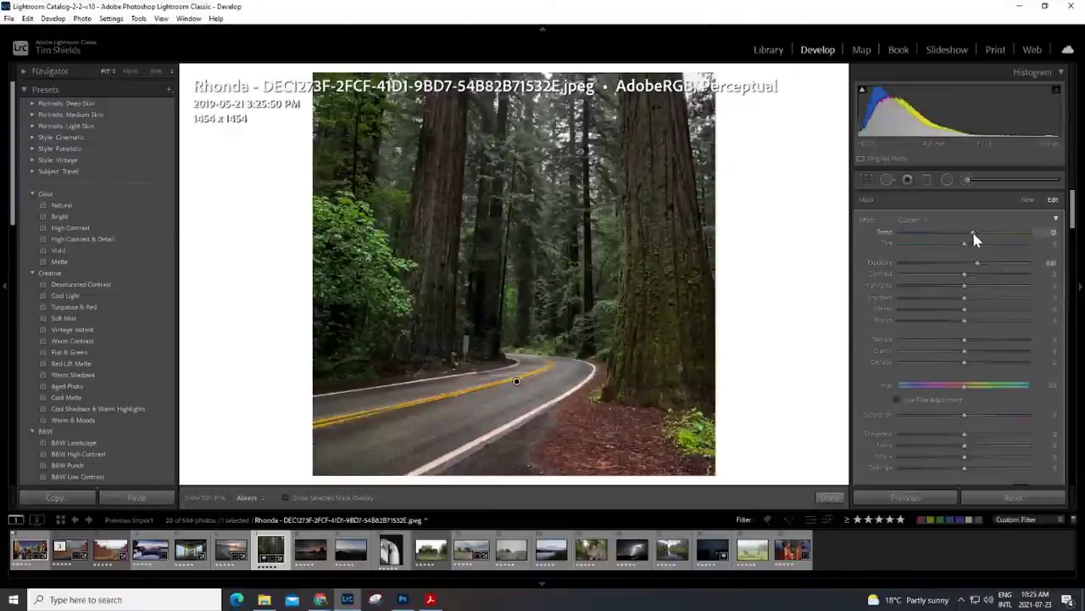
pyautogui.moveTo(973, 234); pyautogui.dragTo(971, 234)
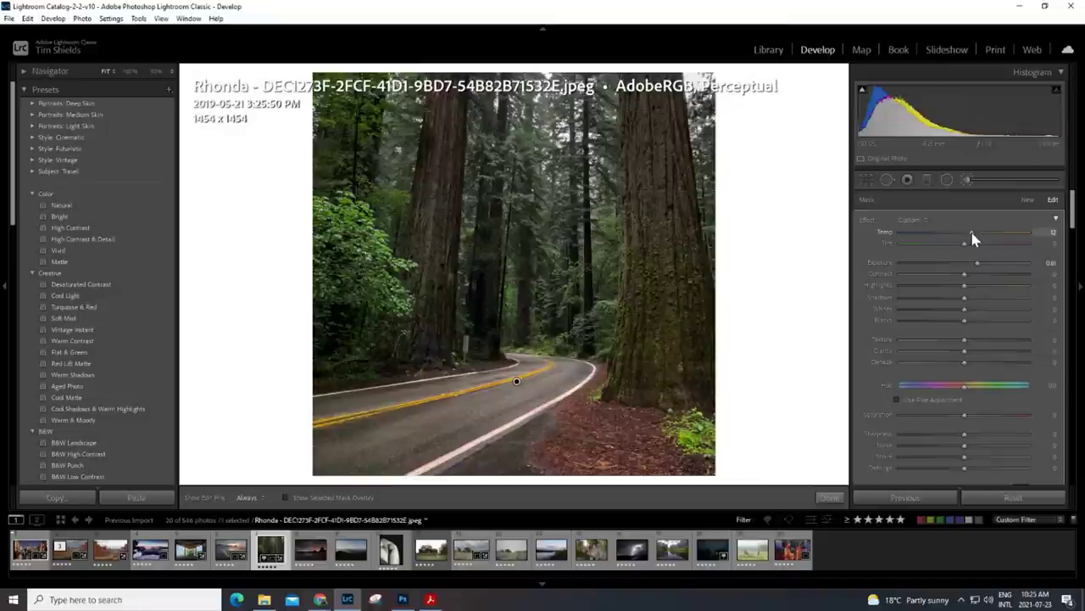
pyautogui.click(831, 498)
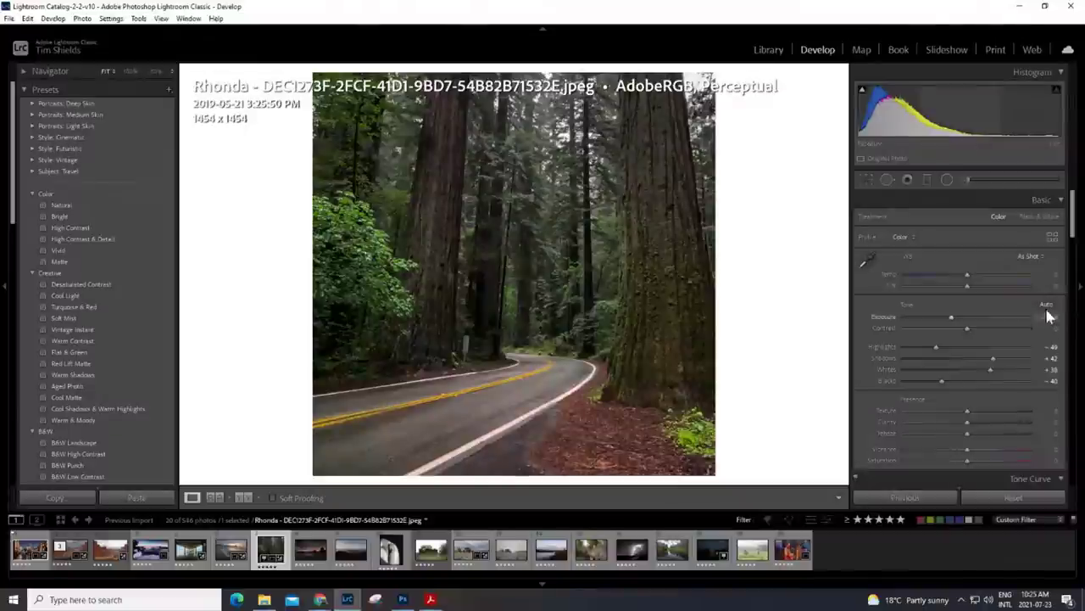
# Step: Add a graduated filter from the photo's lower edge up past the road and set its Exposure to about -0.8
pyautogui.click(927, 179)
pyautogui.moveTo(524, 468); pyautogui.dragTo(521, 316)
pyautogui.moveTo(969, 268); pyautogui.dragTo(948, 399)
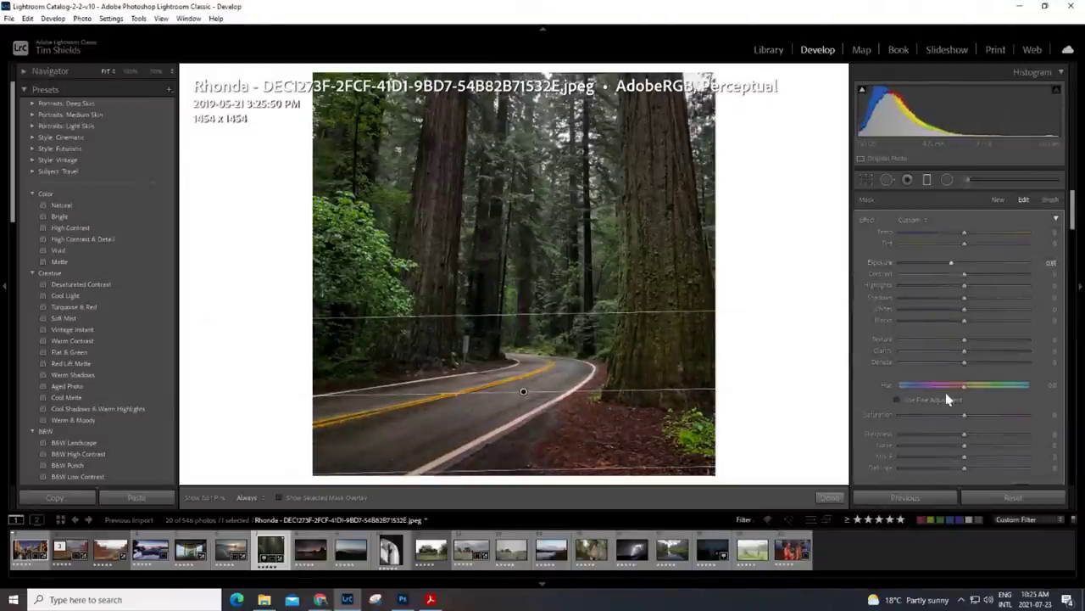
pyautogui.click(829, 498)
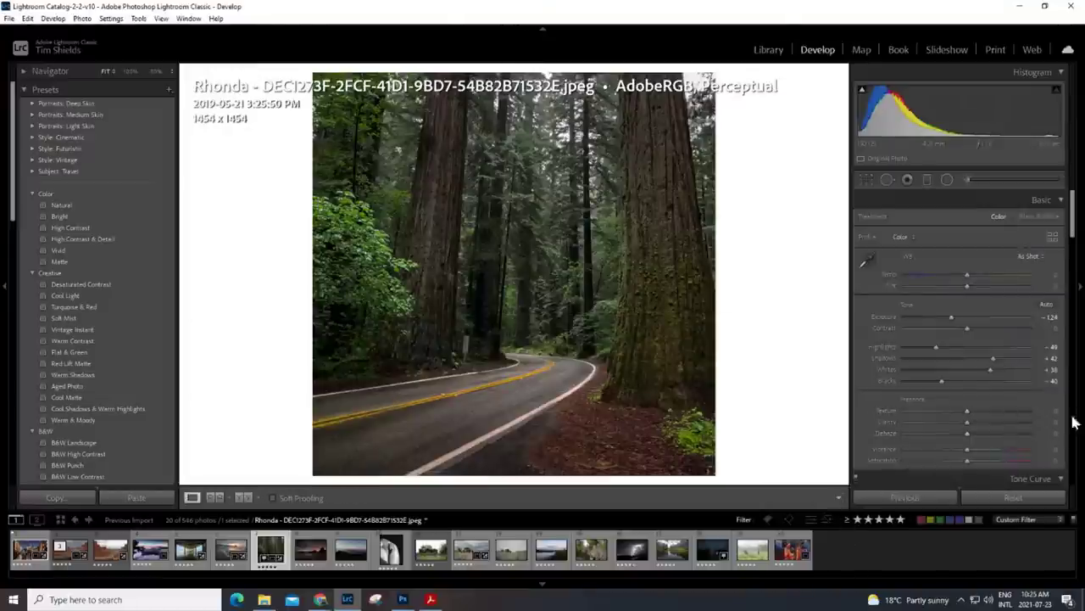
# Step: Reset the redwood photo's edits to compare it with the original, and undo the reset
pyautogui.click(1027, 500)
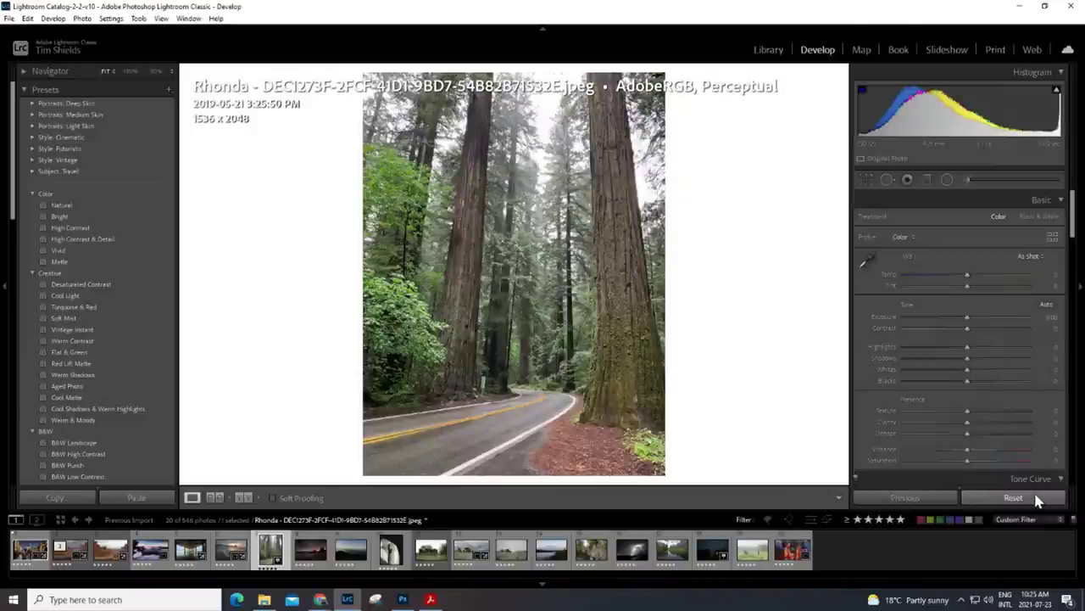
pyautogui.hotkey('ctrl', 'z')
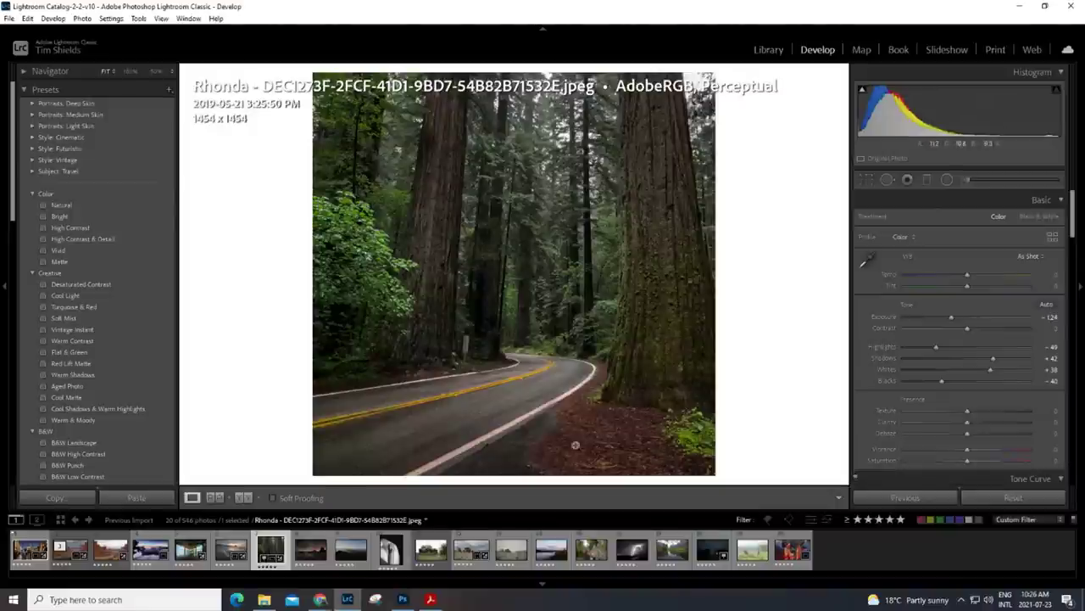
# Step: Open the dark beach sunset photo and set Highlights to -100, Shadows to +100, Whites to +67 and Blacks to -21
pyautogui.click(314, 555)
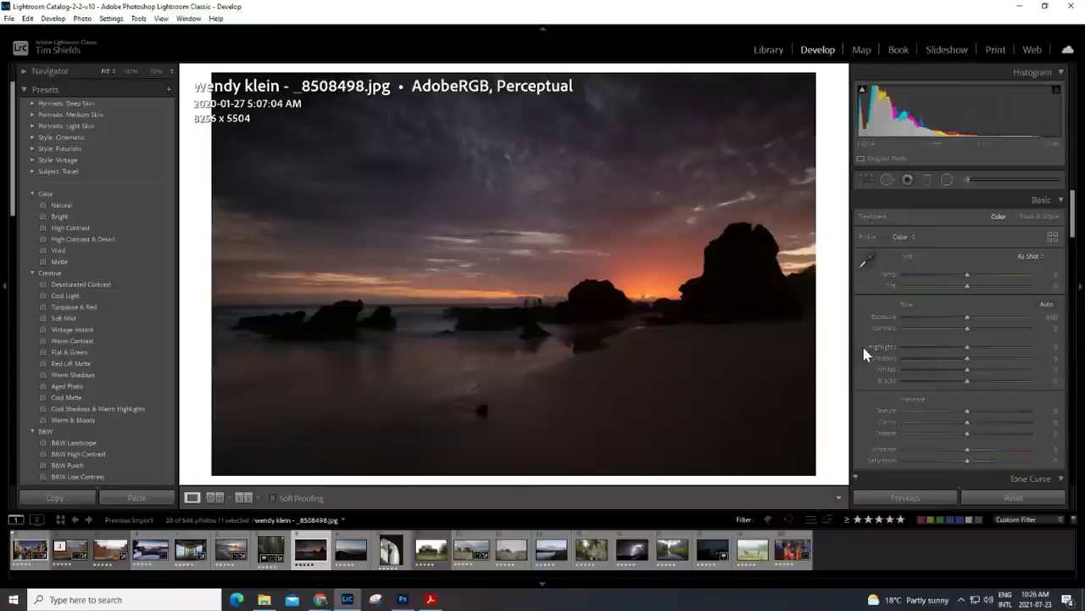
pyautogui.moveTo(947, 348); pyautogui.dragTo(904, 347)
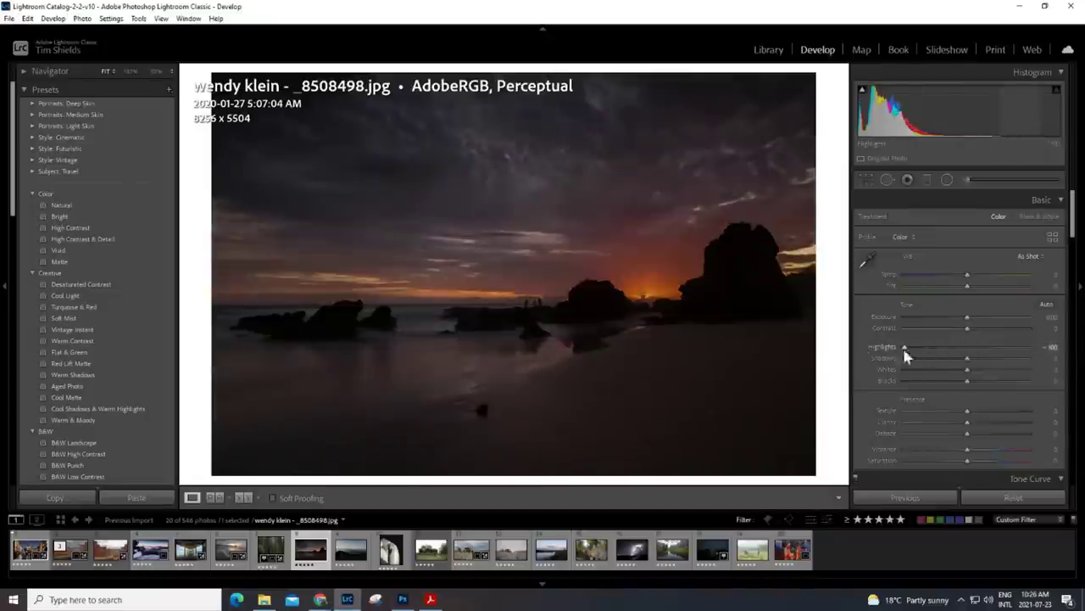
pyautogui.moveTo(969, 359); pyautogui.dragTo(1031, 360)
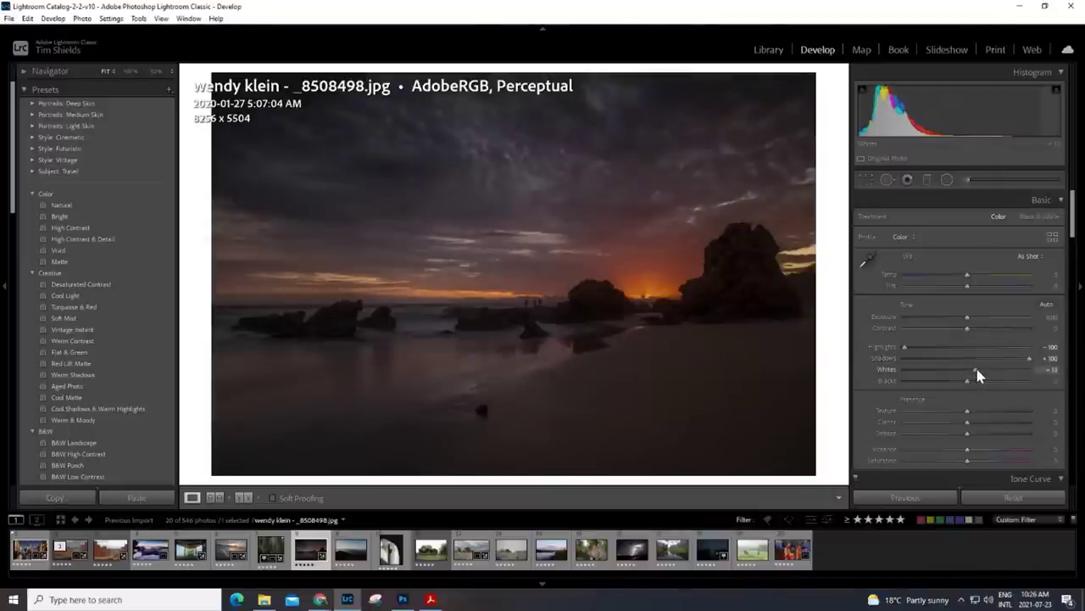
pyautogui.moveTo(982, 367); pyautogui.dragTo(956, 383)
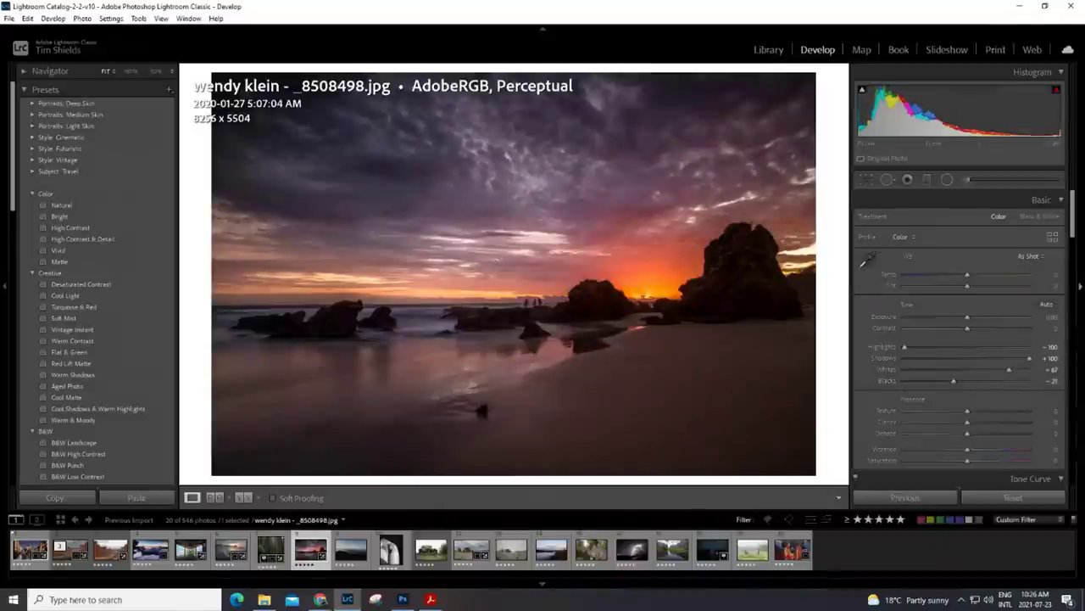
# Step: Raise the beach sunset photo's Dehaze to about +7
pyautogui.scroll(-3, 1075, 212)
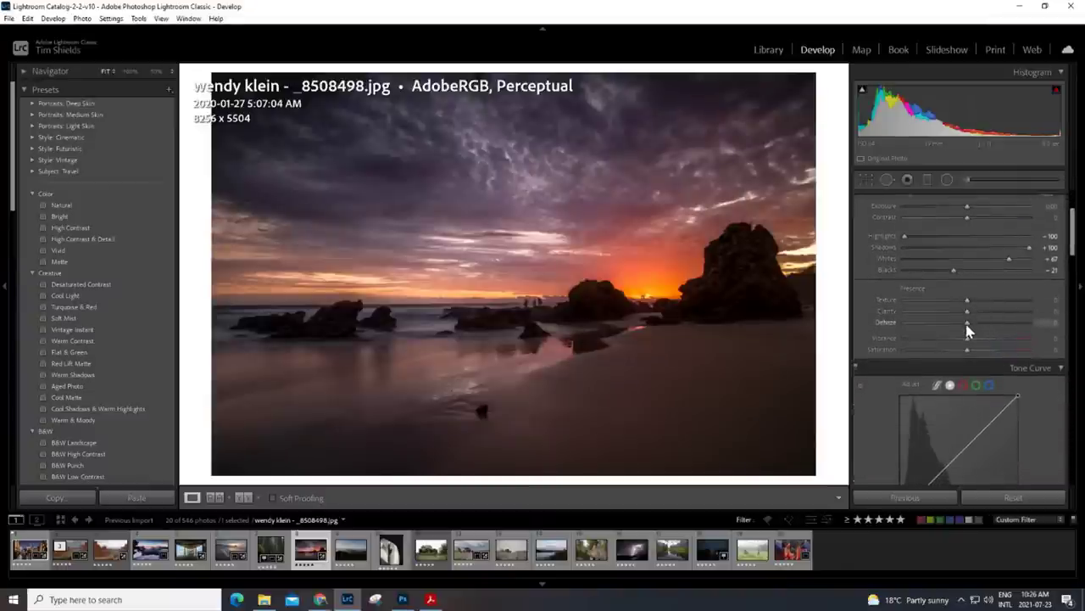
pyautogui.press('Up')
pyautogui.press('Up')
pyautogui.press('Up')
pyautogui.press('Up')
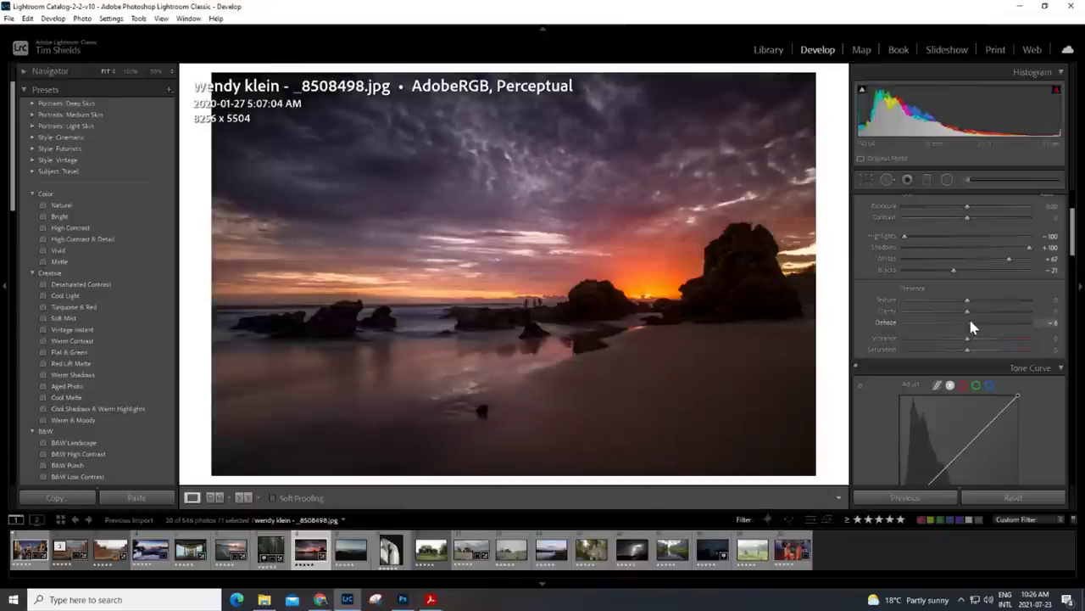
pyautogui.press('Down')
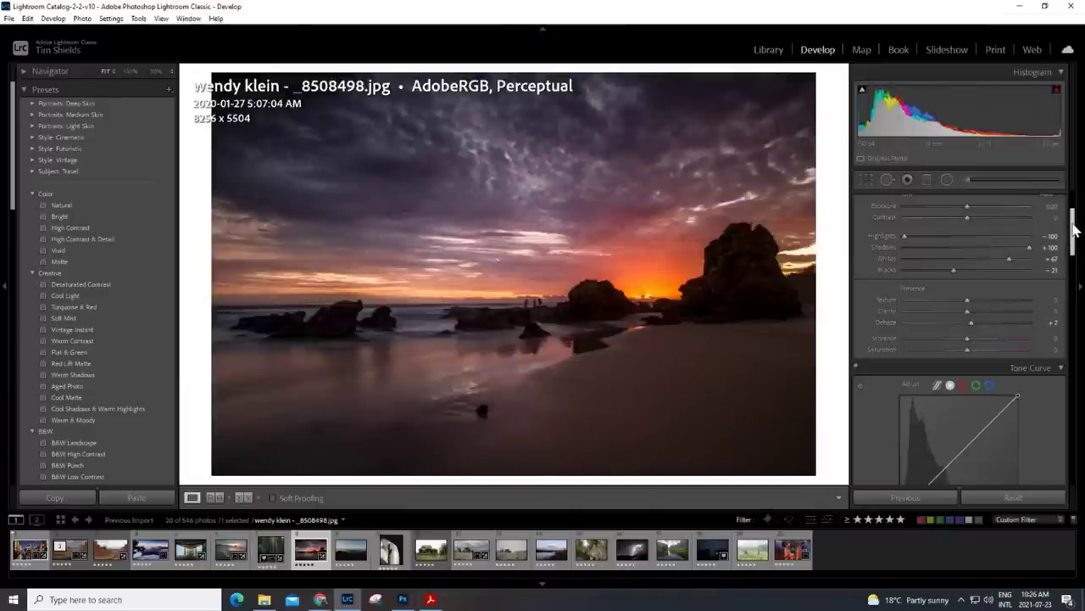
pyautogui.moveTo(1074, 228); pyautogui.dragTo(1077, 200)
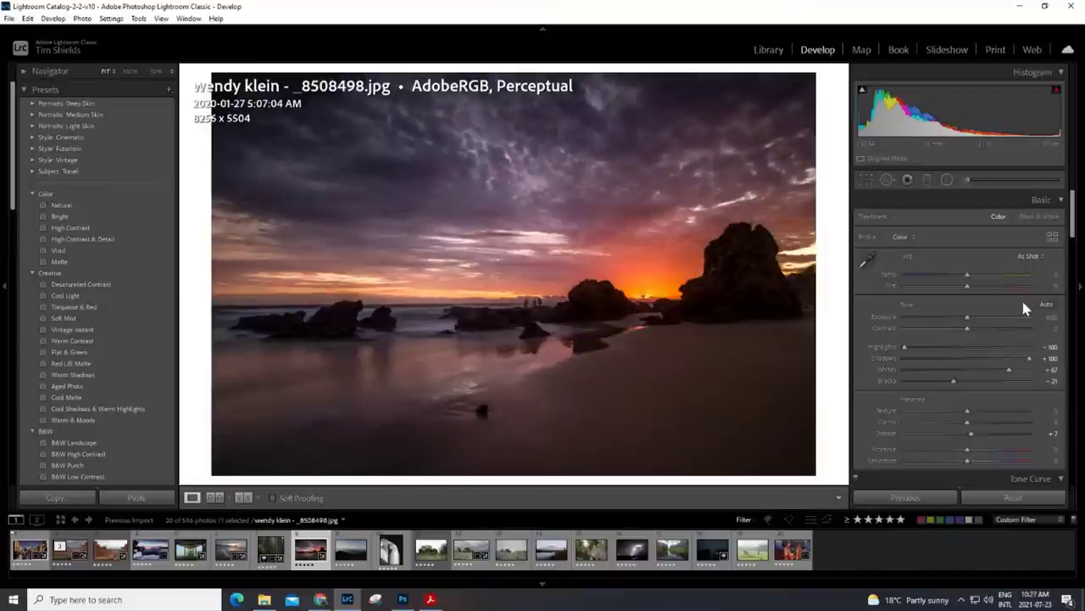
# Step: Paint an adjustment brush mask over the cloudy sky and raise its Exposure to about 1.2
pyautogui.click(968, 179)
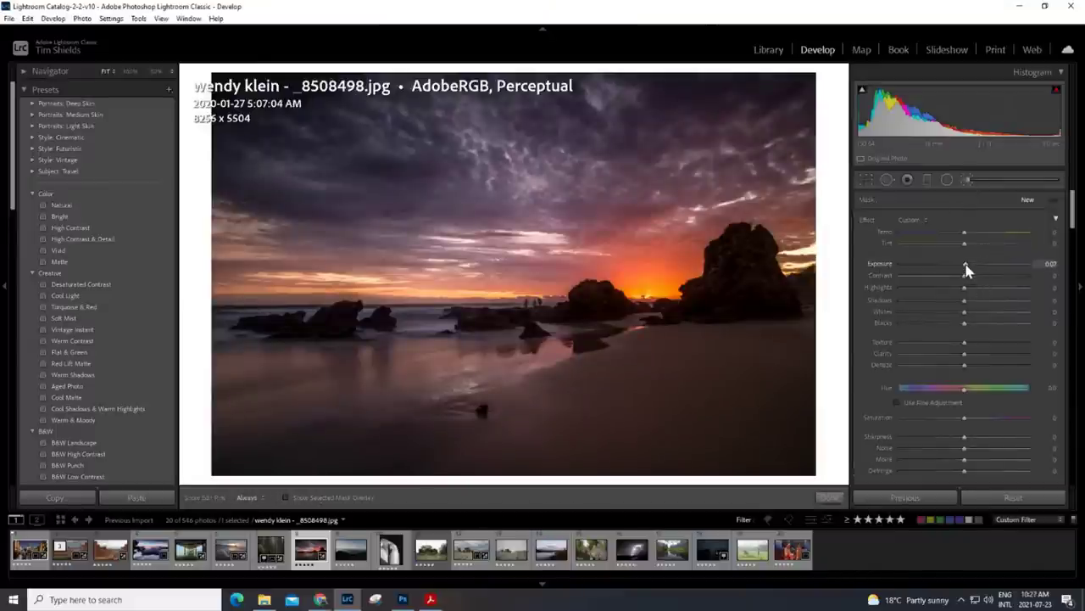
pyautogui.moveTo(963, 268); pyautogui.dragTo(959, 268)
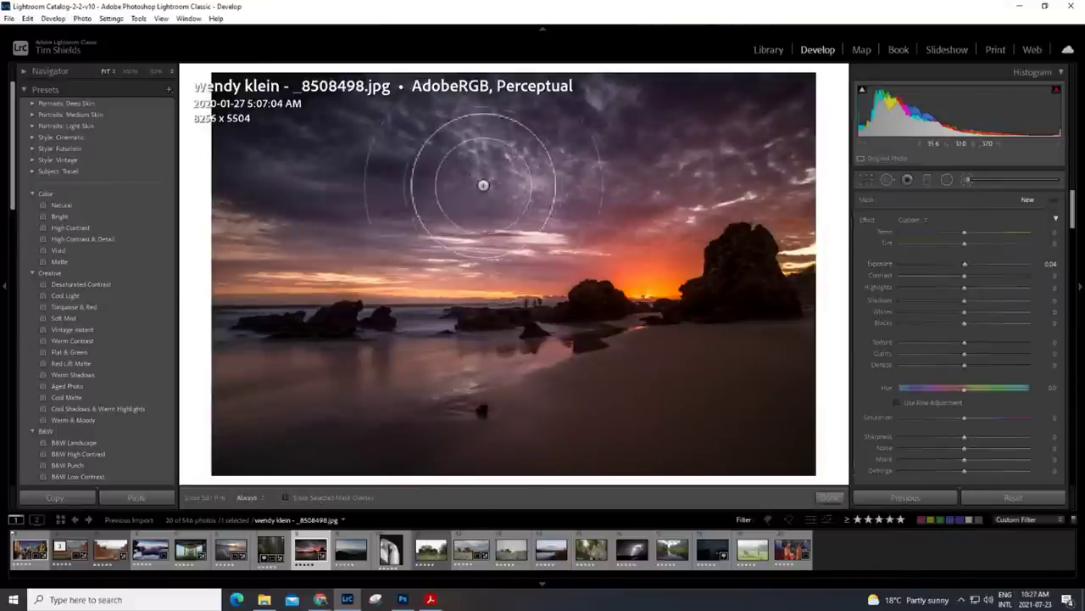
pyautogui.press('h')
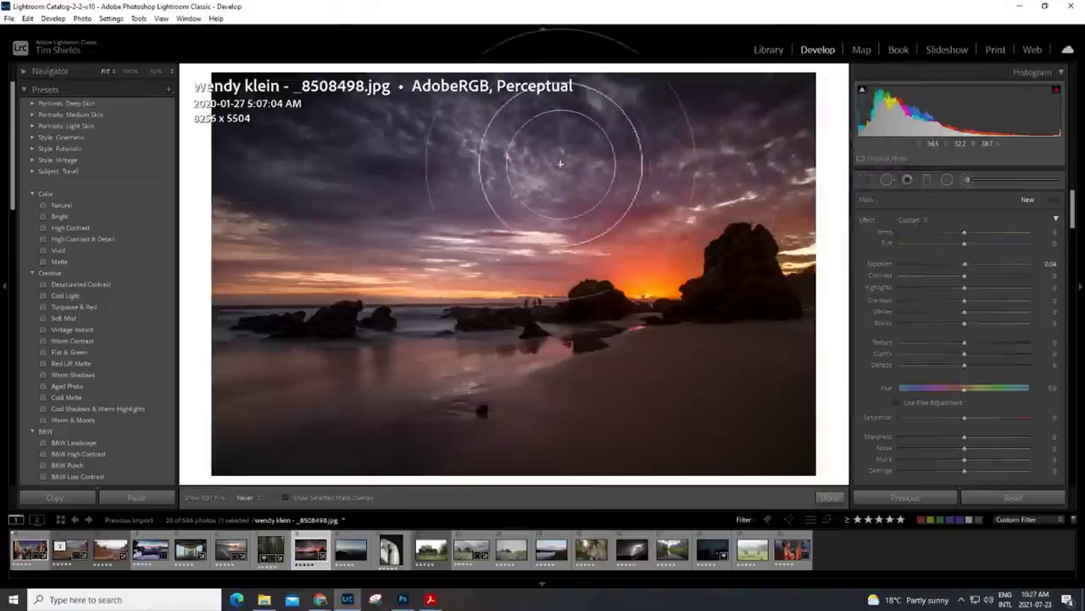
pyautogui.click(492, 204)
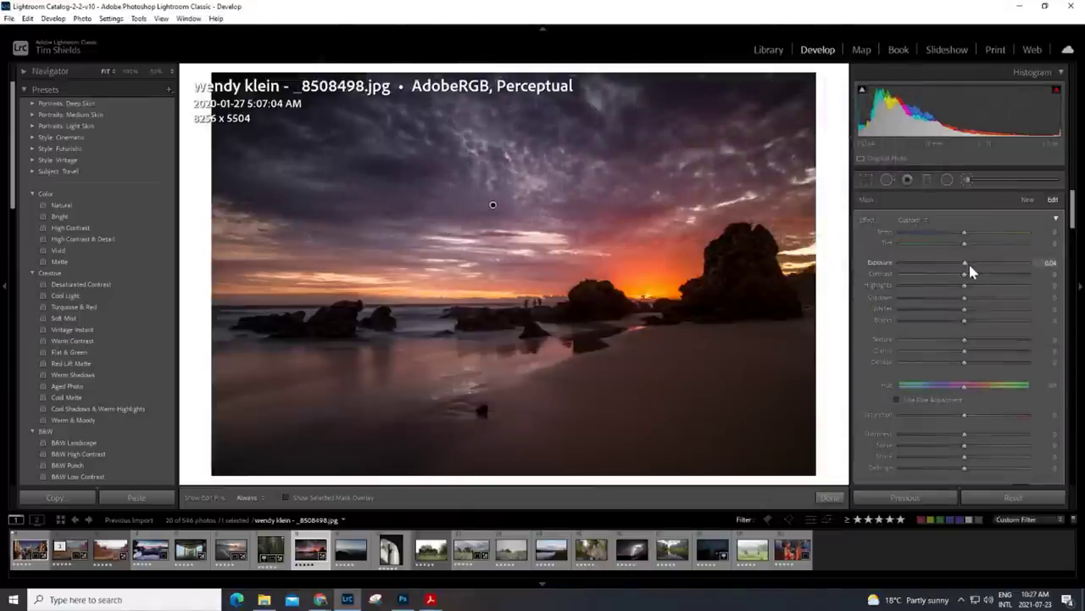
pyautogui.moveTo(966, 263); pyautogui.dragTo(984, 264)
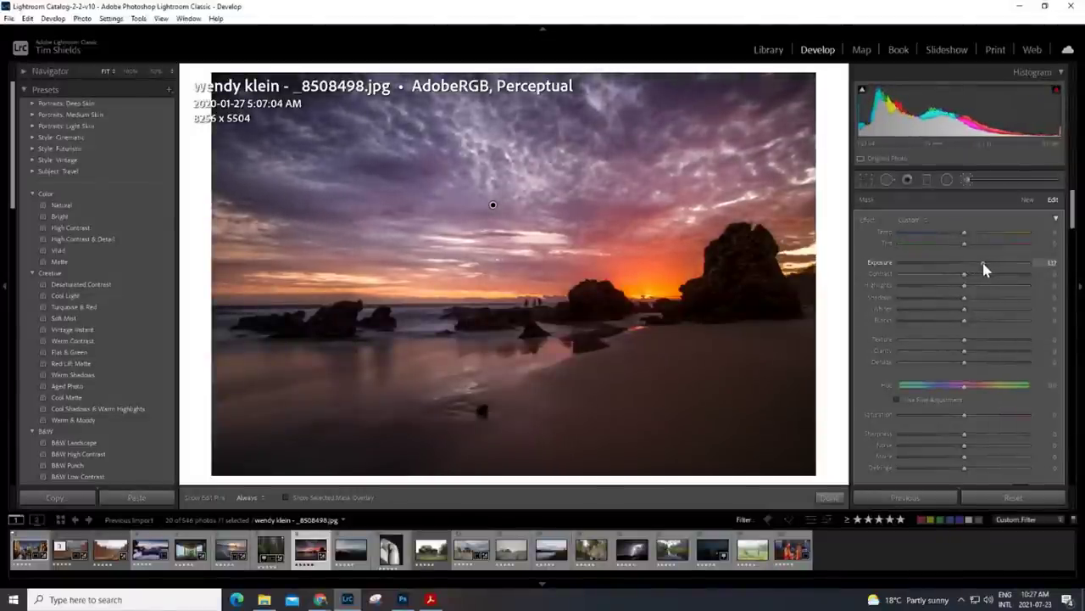
# Step: Paint a new adjustment brush mask over the dark beach sand, and set its Exposure to about 0.99 and Temp to about 5
pyautogui.click(830, 498)
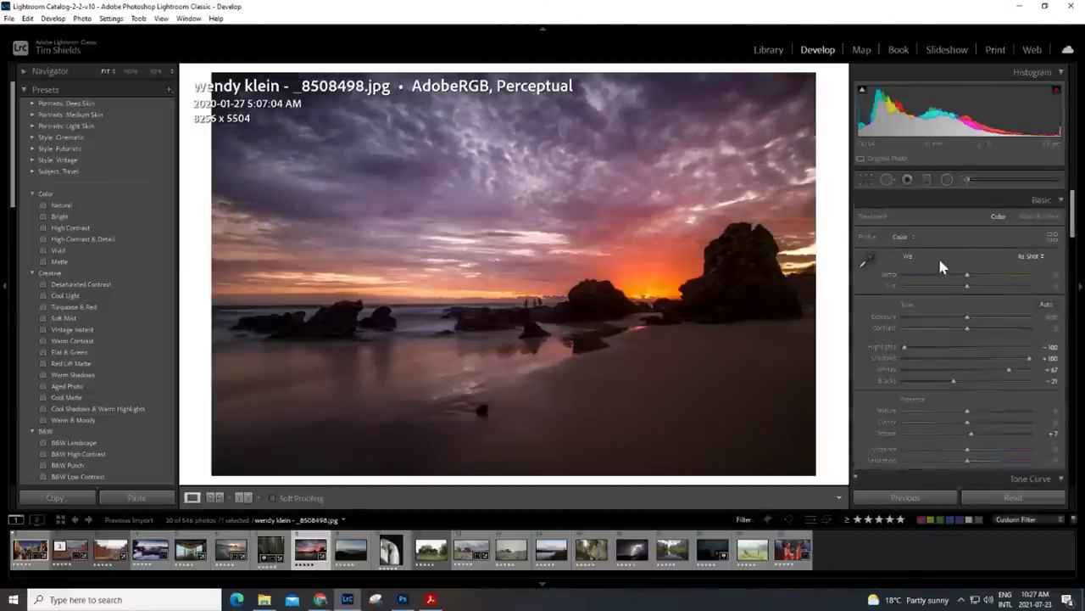
pyautogui.click(967, 179)
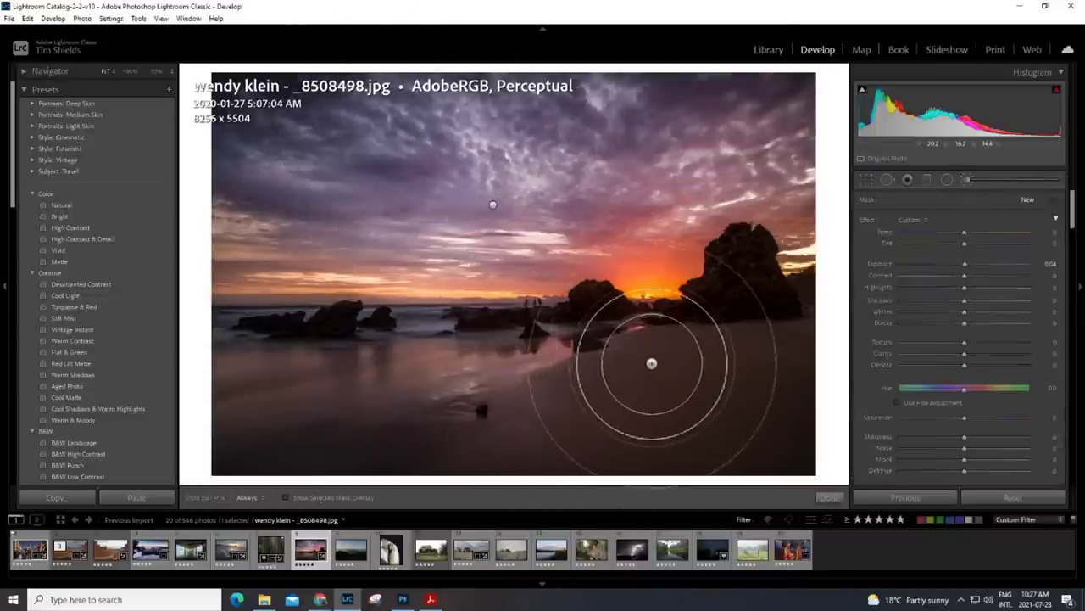
pyautogui.press('h')
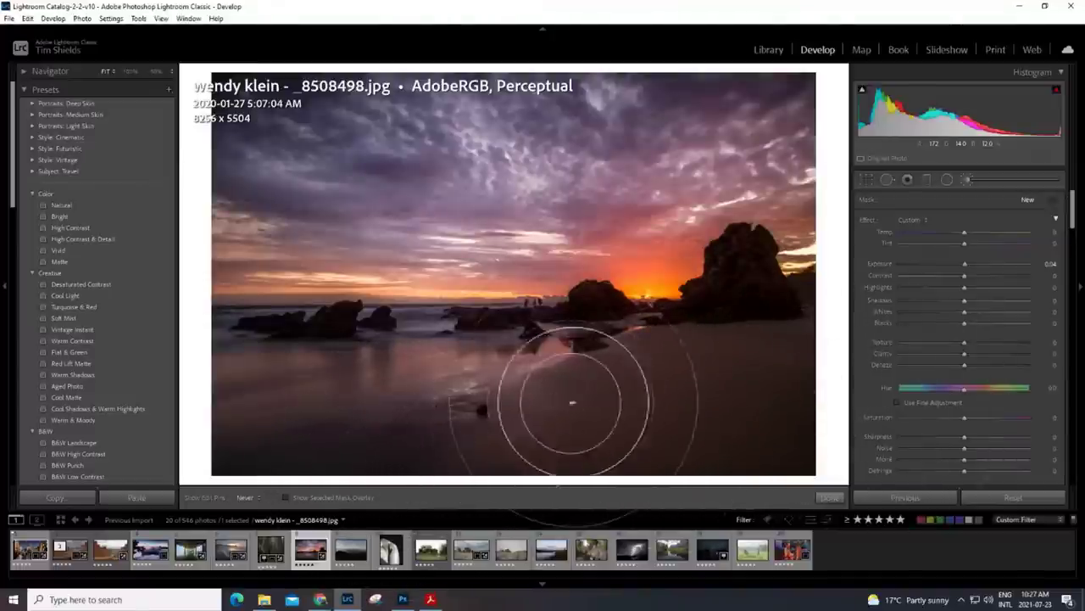
pyautogui.press('h')
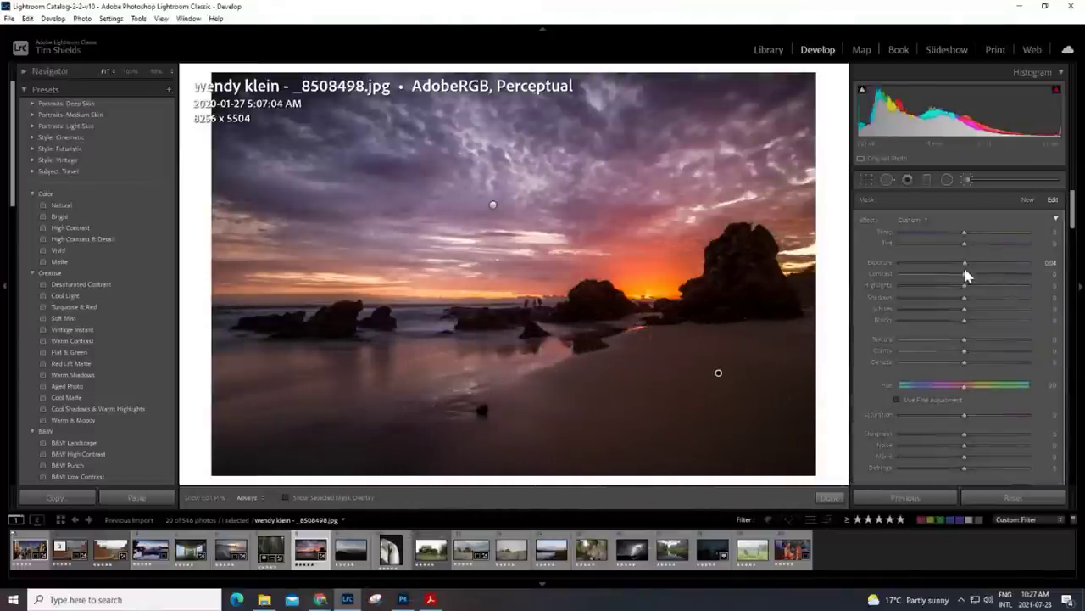
pyautogui.moveTo(964, 265); pyautogui.dragTo(971, 242)
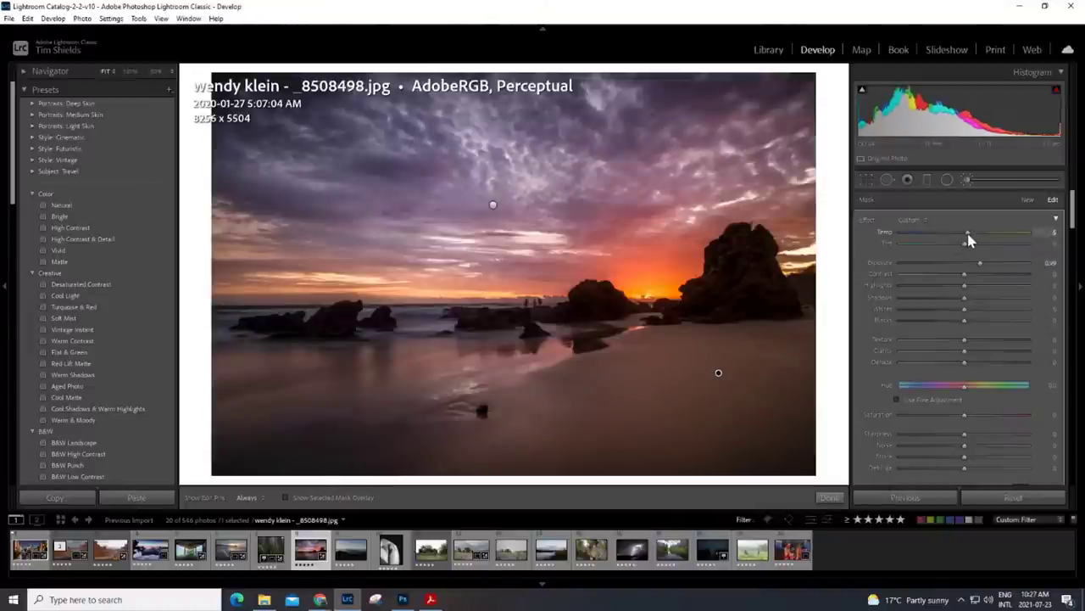
# Step: Paint a new brush mask over the water and wet sand reflections, warm its Temp slightly and raise its Tint to about 30
pyautogui.click(1028, 200)
pyautogui.moveTo(516, 328)
pyautogui.mouseDown()
pyautogui.moveTo(434, 375)
pyautogui.moveTo(448, 351)
pyautogui.moveTo(591, 332)
pyautogui.moveTo(289, 421)
pyautogui.moveTo(194, 436)
pyautogui.moveTo(418, 381)
pyautogui.moveTo(520, 339)
pyautogui.moveTo(591, 336)
pyautogui.moveTo(188, 422)
pyautogui.moveTo(335, 353)
pyautogui.moveTo(224, 359)
pyautogui.moveTo(358, 364)
pyautogui.moveTo(758, 332)
pyautogui.mouseUp()
pyautogui.press('h')
pyautogui.press('h')
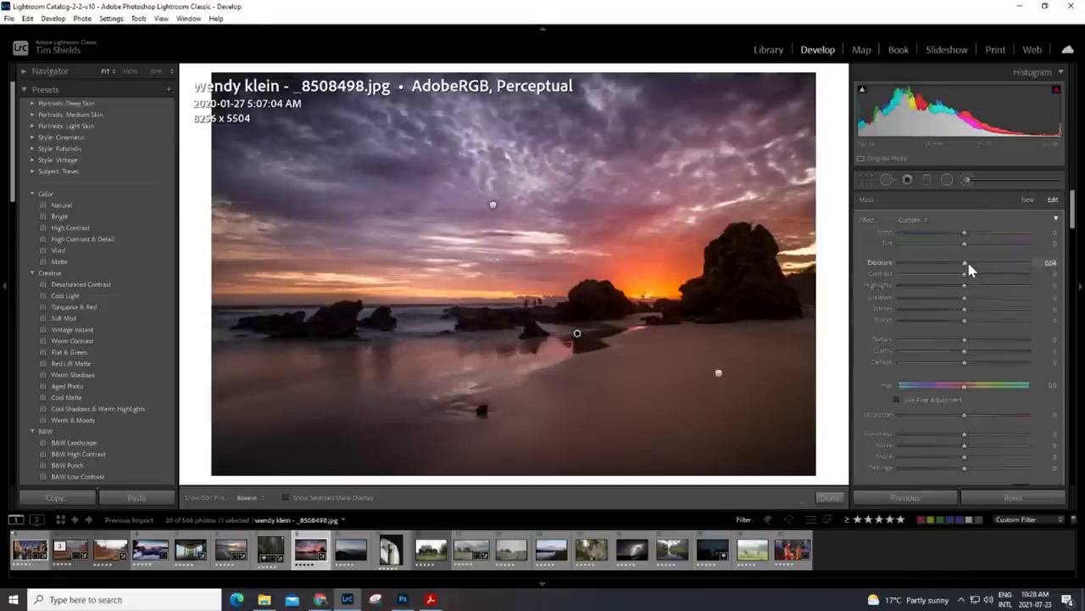
pyautogui.moveTo(969, 263); pyautogui.dragTo(987, 243)
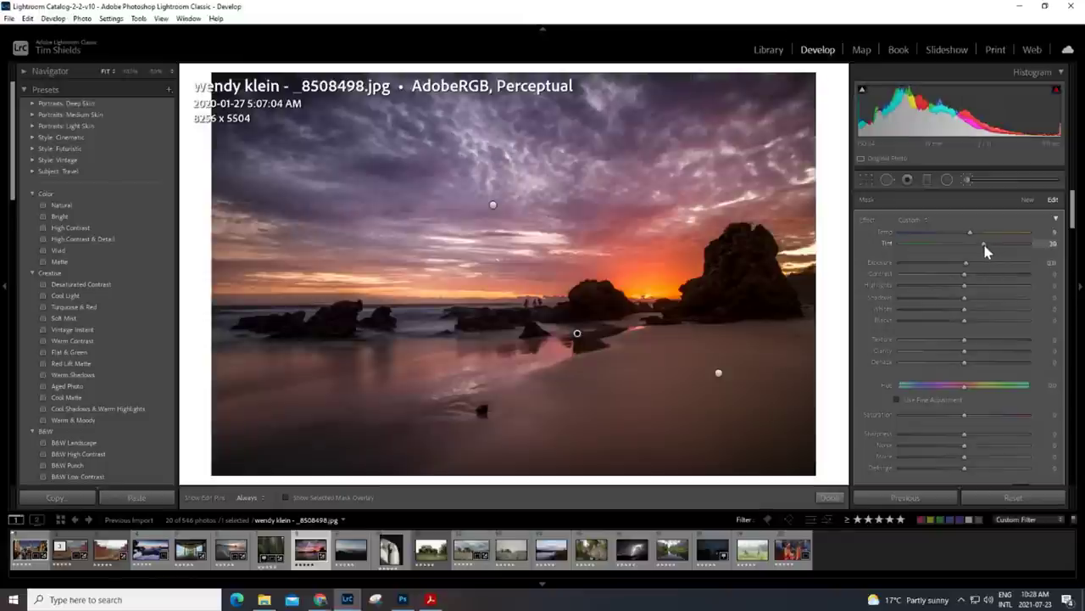
pyautogui.moveTo(973, 236); pyautogui.dragTo(972, 233)
pyautogui.click(1027, 200)
pyautogui.moveTo(744, 286); pyautogui.dragTo(774, 292)
pyautogui.press('Delete')
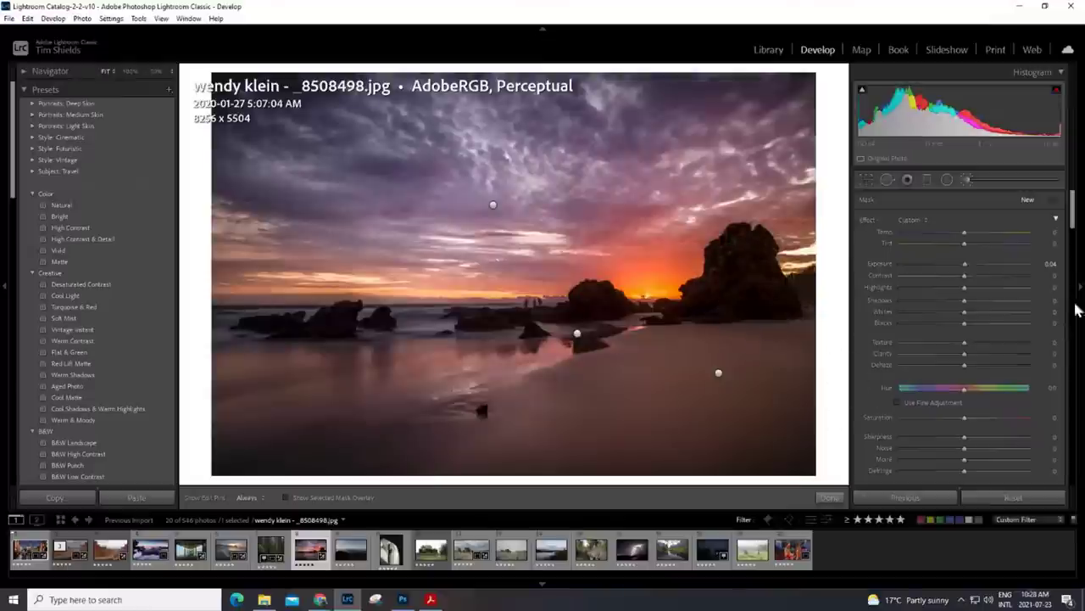
# Step: Paint a new brush mask over the large rock with Auto Mask enabled, and show the mask overlay
pyautogui.scroll(-3, 1073, 219)
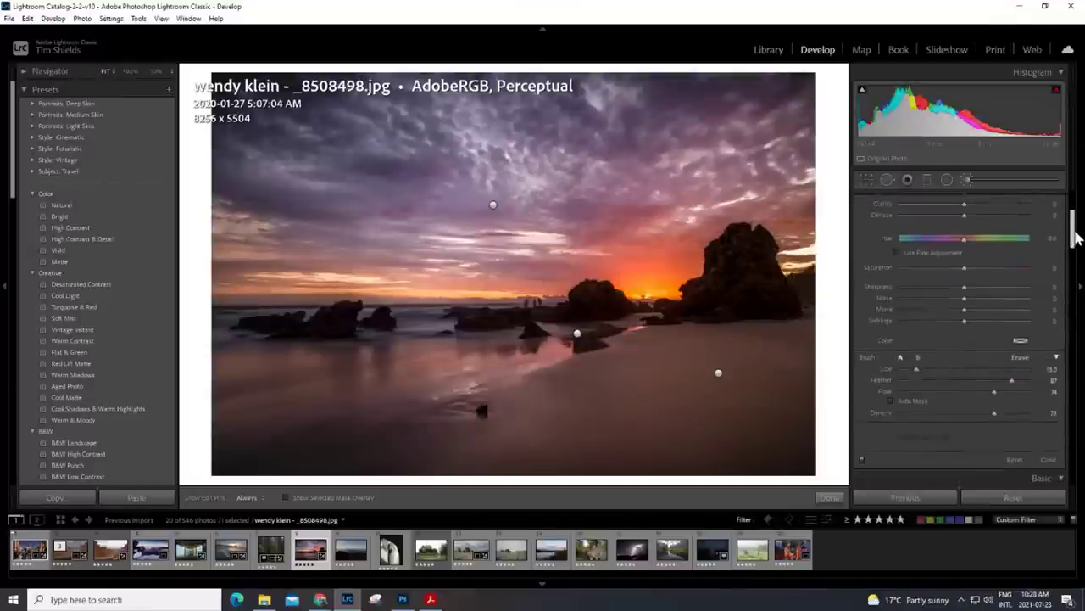
pyautogui.click(891, 403)
pyautogui.press('h')
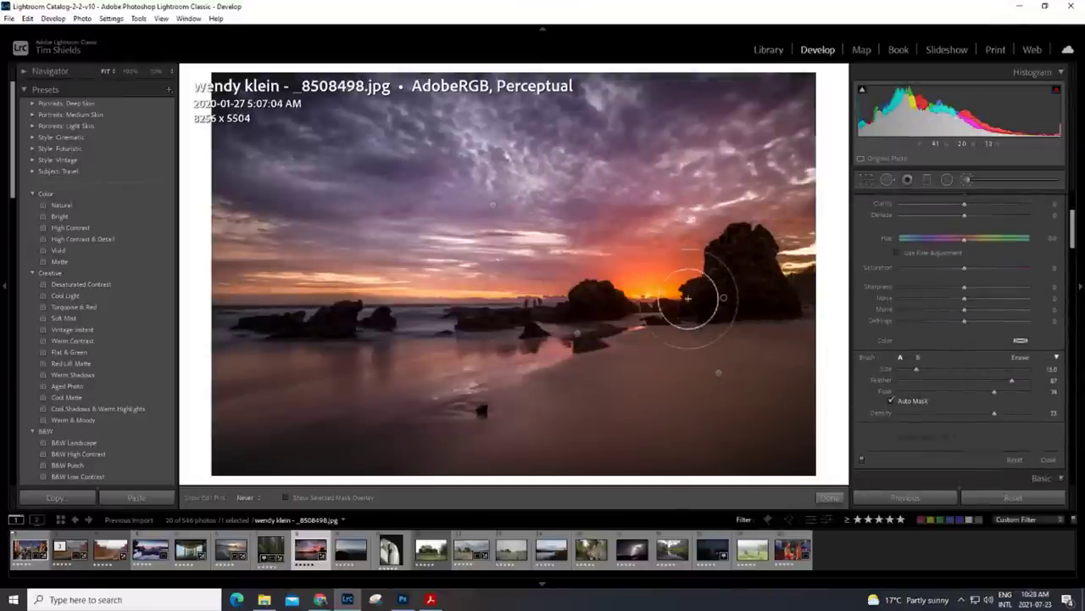
pyautogui.moveTo(714, 251)
pyautogui.mouseDown()
pyautogui.moveTo(758, 235)
pyautogui.moveTo(784, 288)
pyautogui.moveTo(764, 305)
pyautogui.moveTo(725, 299)
pyautogui.mouseUp()
pyautogui.press('h')
pyautogui.click(285, 498)
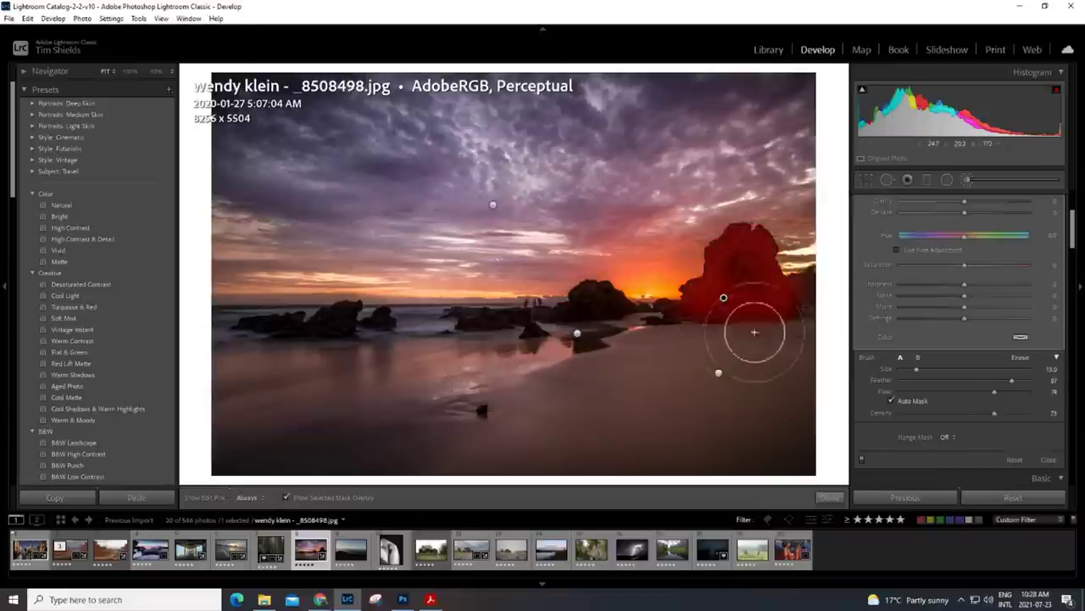
# Step: Extend the rock mask over the smaller rocks along the shoreline with the brush size reduced to 9
pyautogui.press('[')
pyautogui.press('[')
pyautogui.press('[')
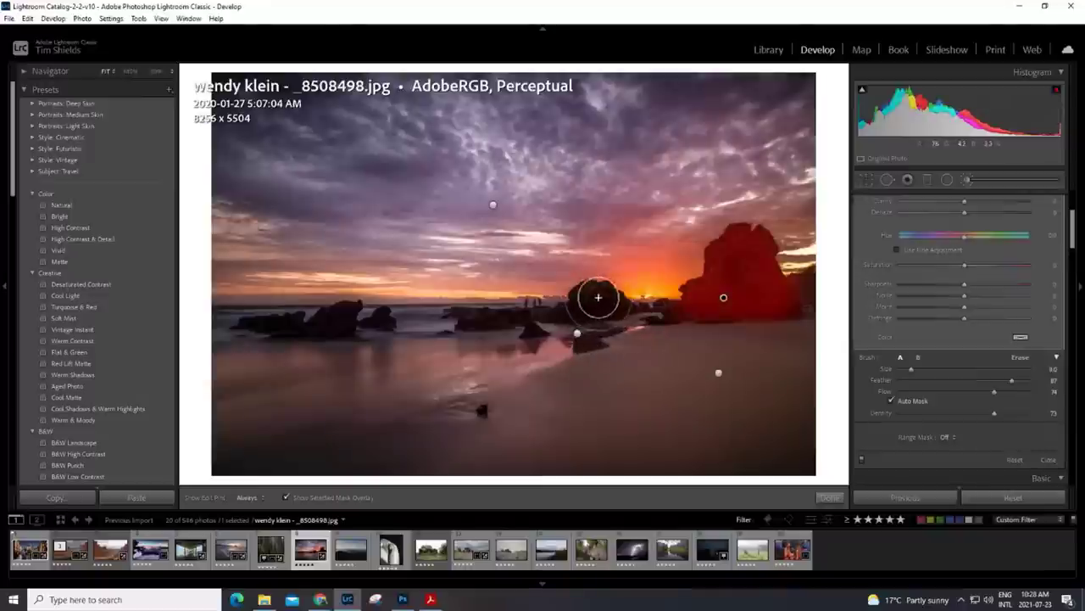
pyautogui.press('h')
pyautogui.moveTo(569, 309); pyautogui.dragTo(461, 312)
pyautogui.press('h')
pyautogui.moveTo(533, 329)
pyautogui.mouseDown()
pyautogui.moveTo(345, 324)
pyautogui.moveTo(351, 311)
pyautogui.moveTo(290, 331)
pyautogui.moveTo(243, 315)
pyautogui.mouseUp()
pyautogui.press('h')
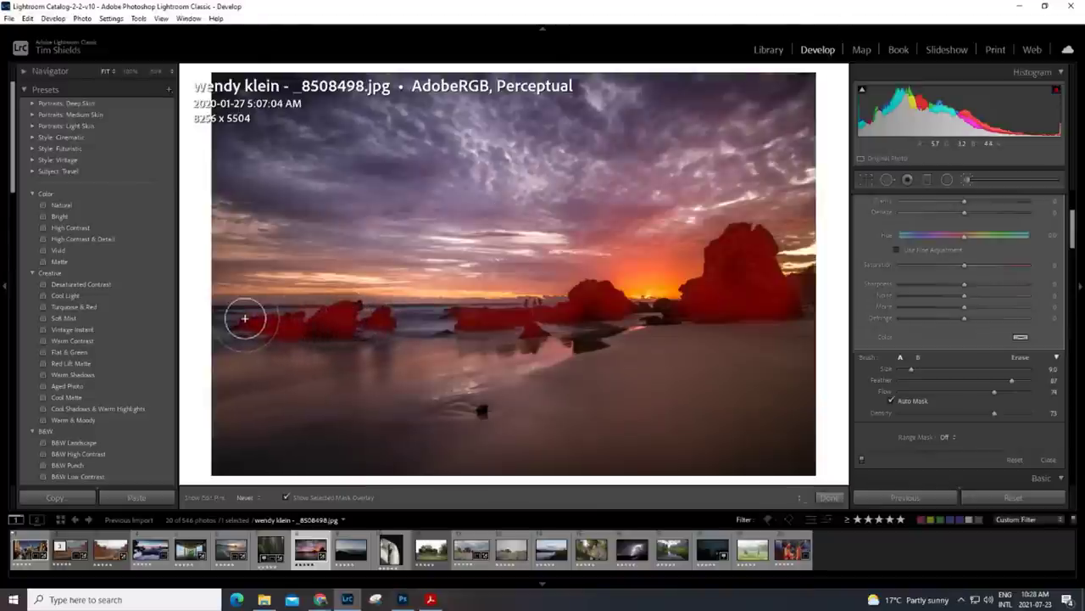
pyautogui.press('h')
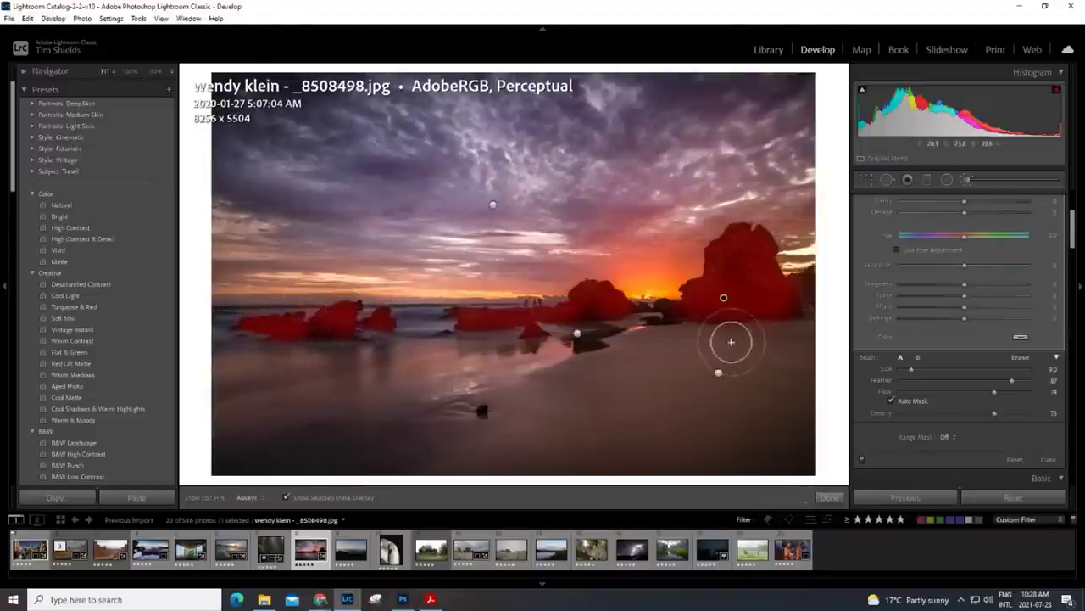
# Step: Hide the mask overlay and raise the rock mask's Exposure to about 1.42
pyautogui.click(287, 498)
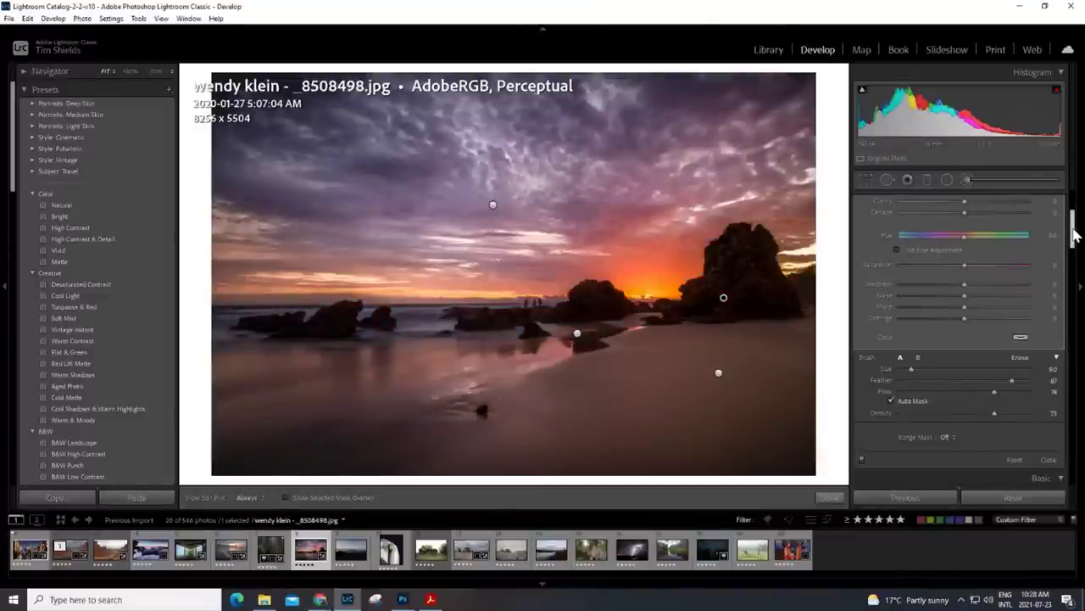
pyautogui.moveTo(1075, 254); pyautogui.dragTo(1074, 212)
pyautogui.moveTo(964, 262); pyautogui.dragTo(987, 263)
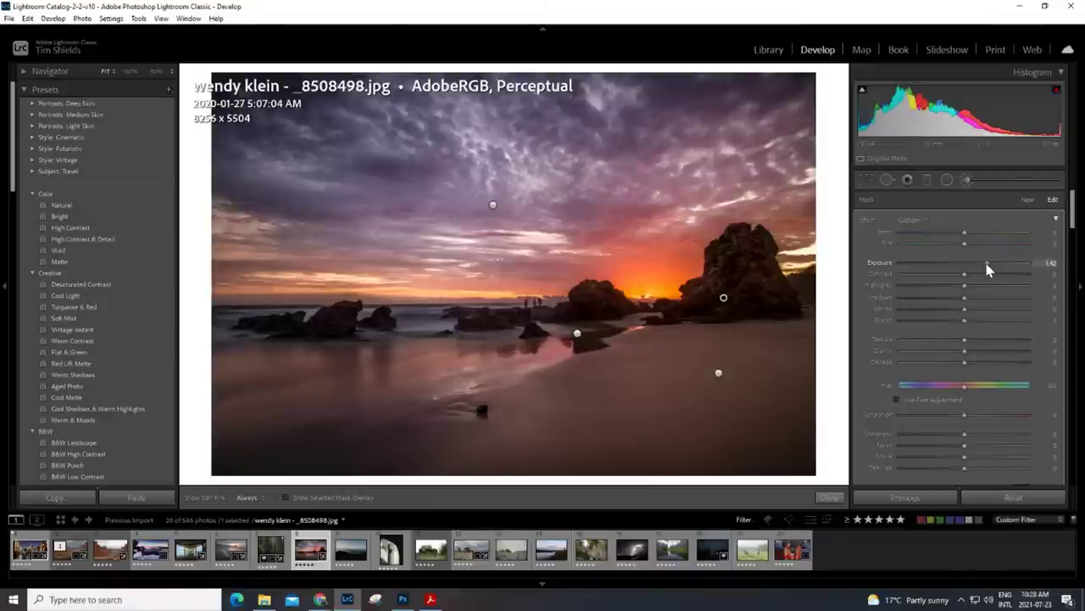
# Step: Crop the beach sunset photo to a 16 x 9 aspect at about 8005 x 4503 pixels, repositioning the image within the frame
pyautogui.click(868, 181)
pyautogui.click(1035, 221)
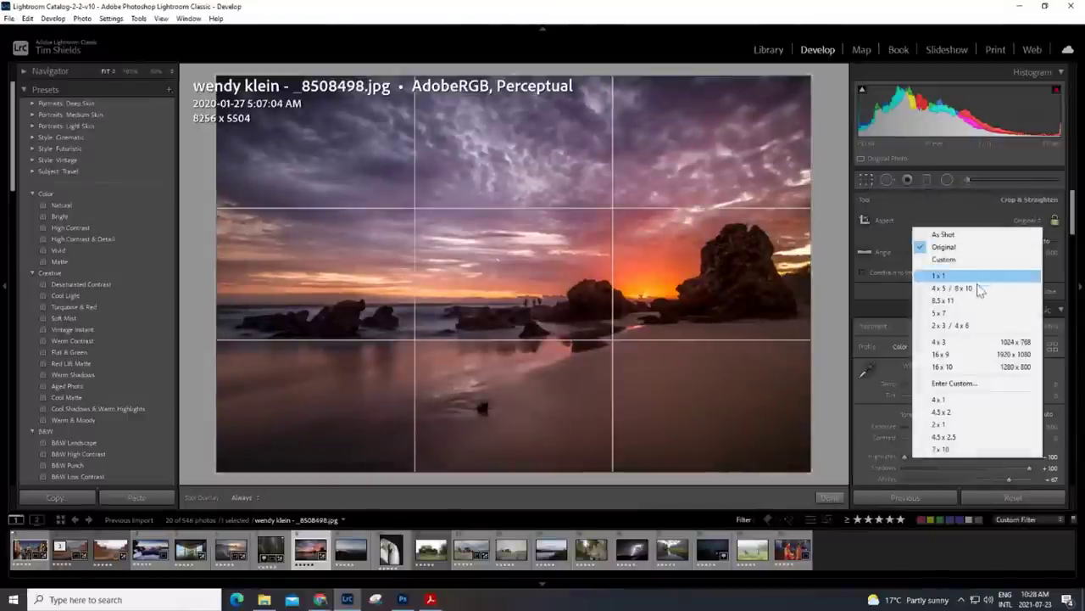
pyautogui.click(948, 356)
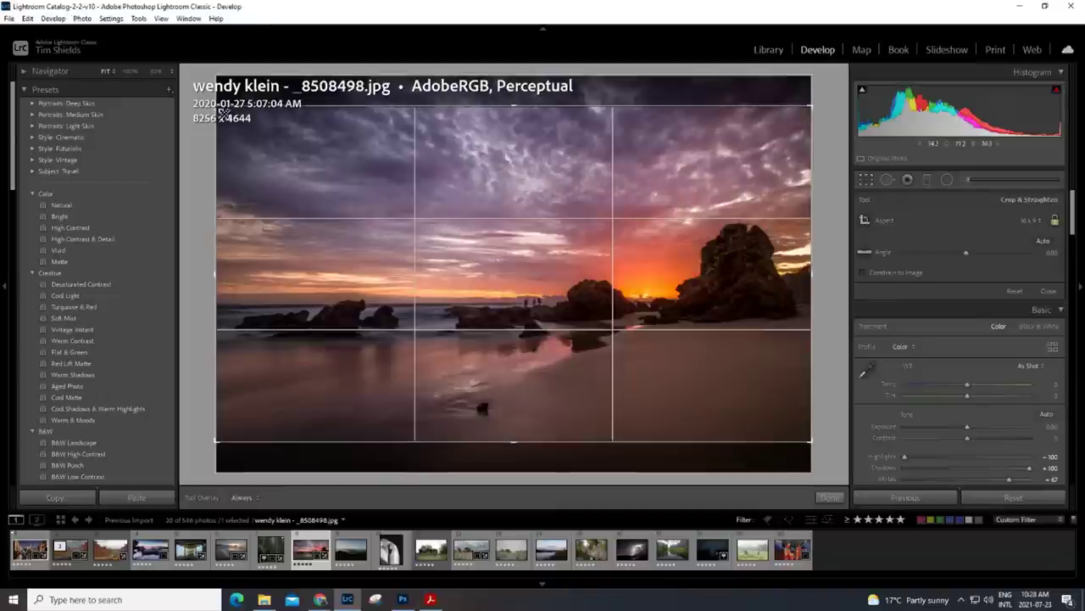
pyautogui.moveTo(217, 106); pyautogui.dragTo(222, 109)
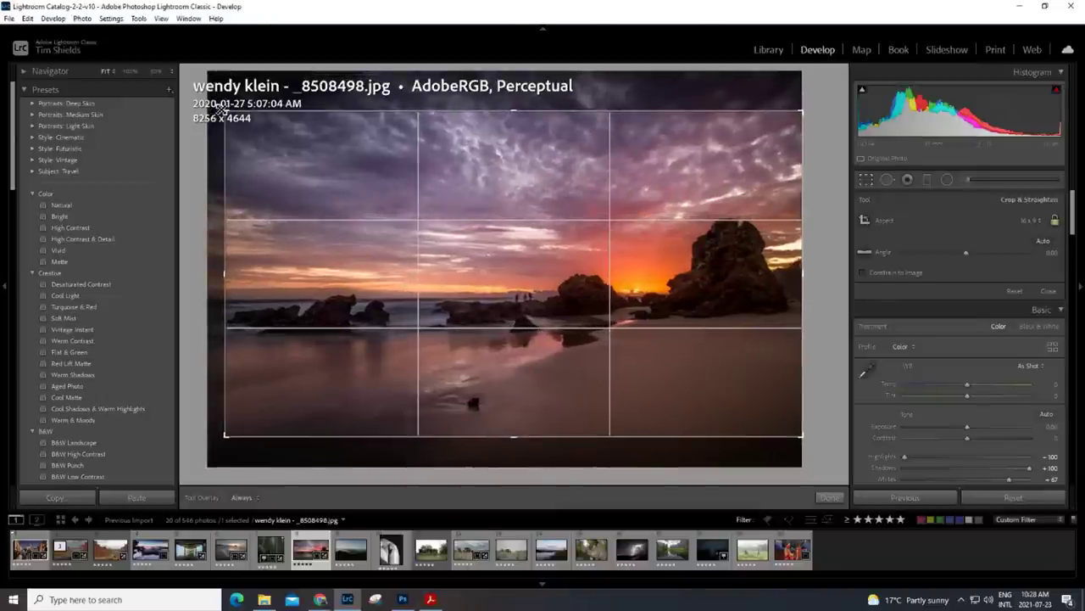
pyautogui.moveTo(448, 242)
pyautogui.mouseDown()
pyautogui.moveTo(453, 235)
pyautogui.moveTo(449, 245)
pyautogui.mouseUp()
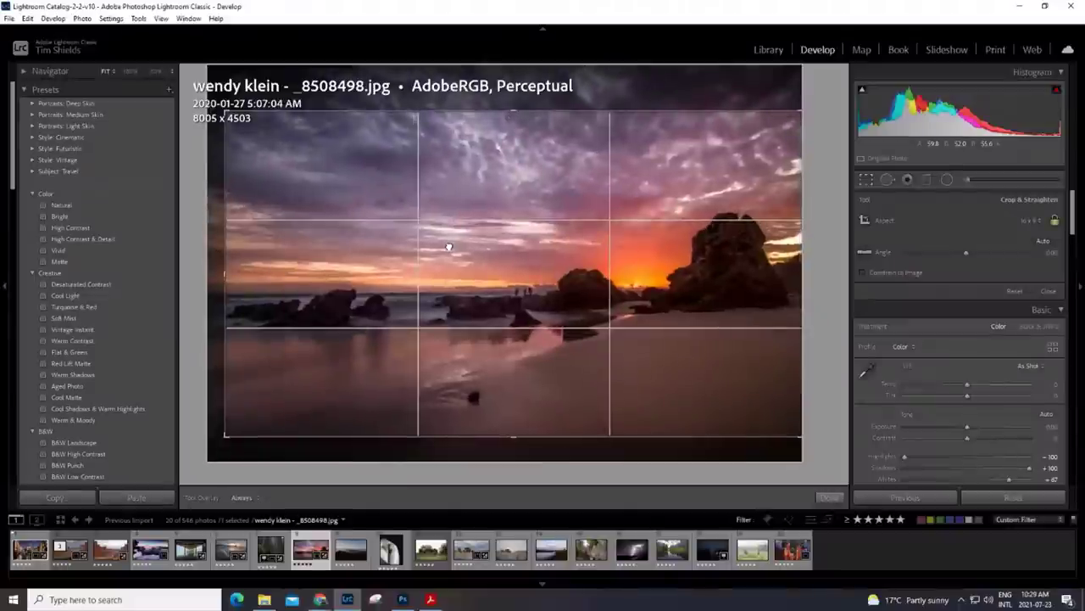
pyautogui.click(829, 497)
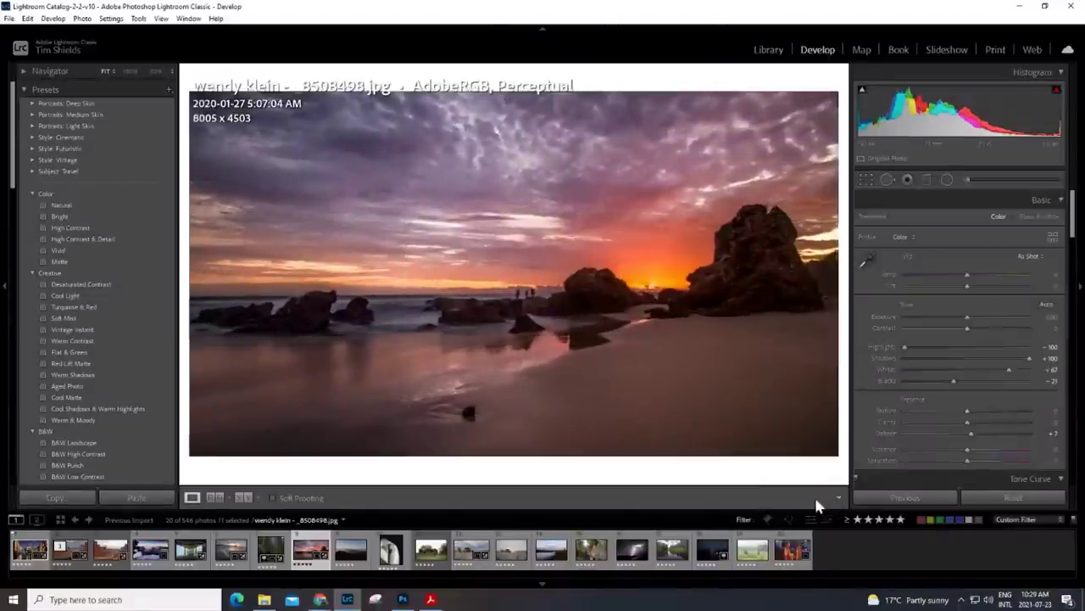
# Step: Reset the beach sunset photo's edits to compare it with the original, and undo the reset
pyautogui.click(1013, 498)
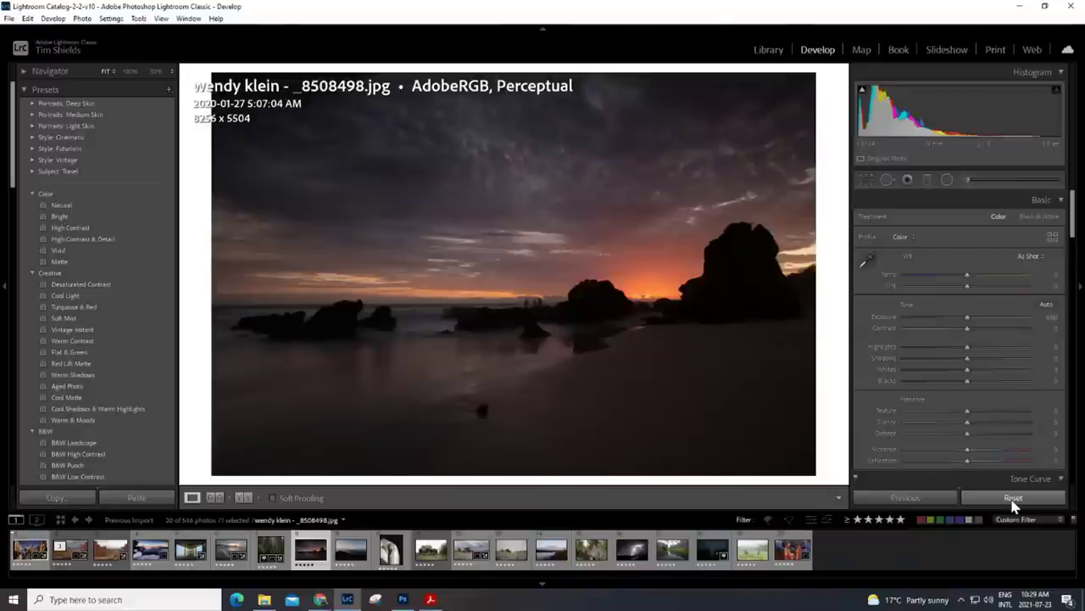
pyautogui.hotkey('ctrl', 'z')
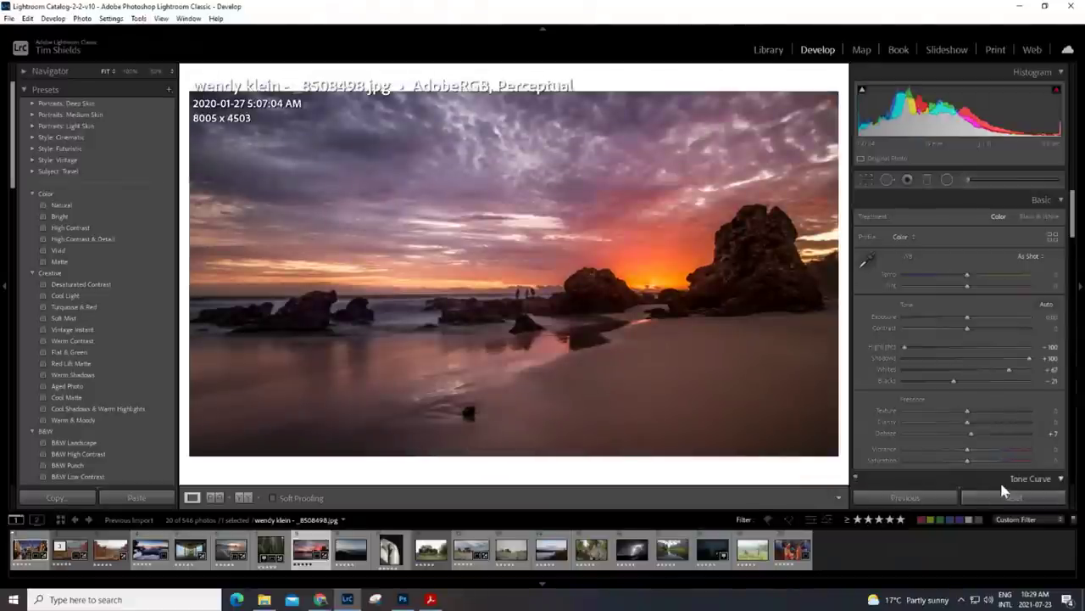
# Step: Open the photo of the couple above misty hills and set Highlights to -100, Shadows to +100, Whites to +64 and Blacks to -27
pyautogui.click(351, 547)
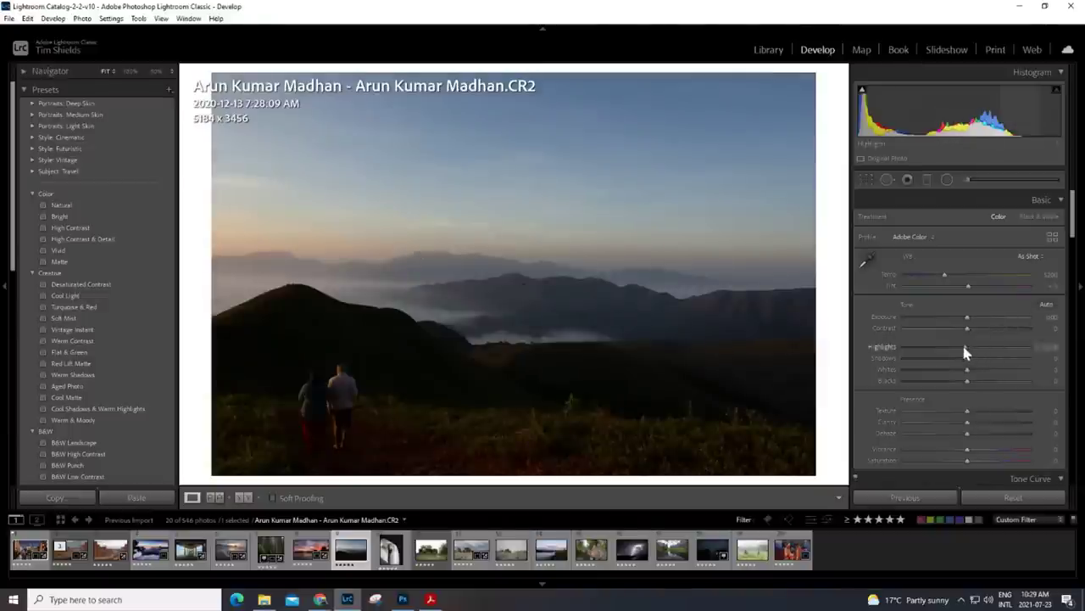
pyautogui.moveTo(964, 352); pyautogui.dragTo(950, 381)
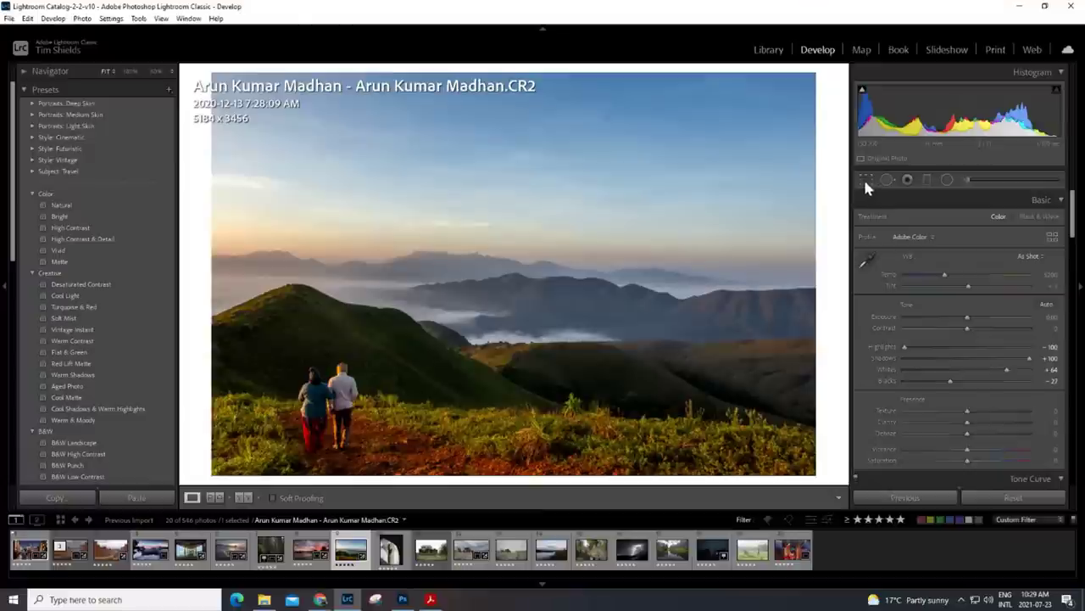
# Step: Crop the misty hills photo to a 16 x 9 aspect at about 4455 x 2506 pixels, trimming the upper sky and the far side
pyautogui.click(865, 179)
pyautogui.click(1036, 221)
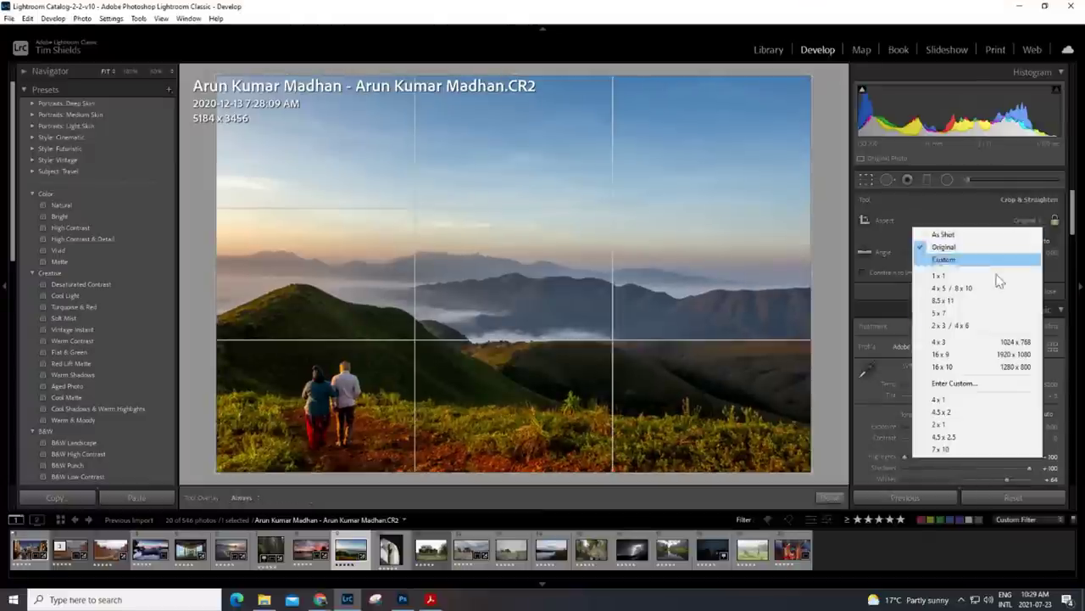
pyautogui.click(943, 353)
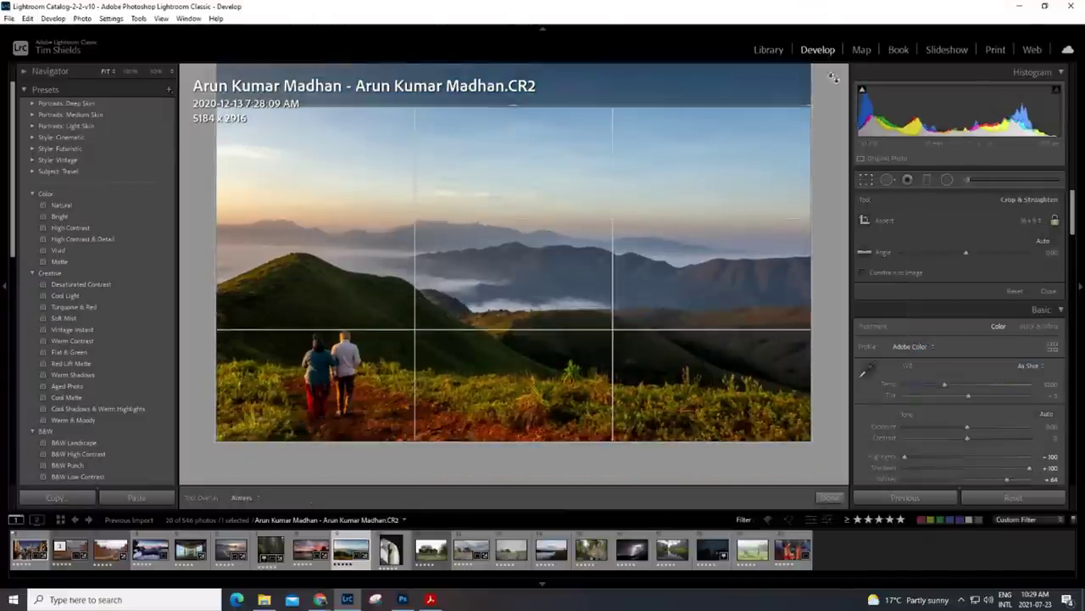
pyautogui.moveTo(807, 106); pyautogui.dragTo(766, 105)
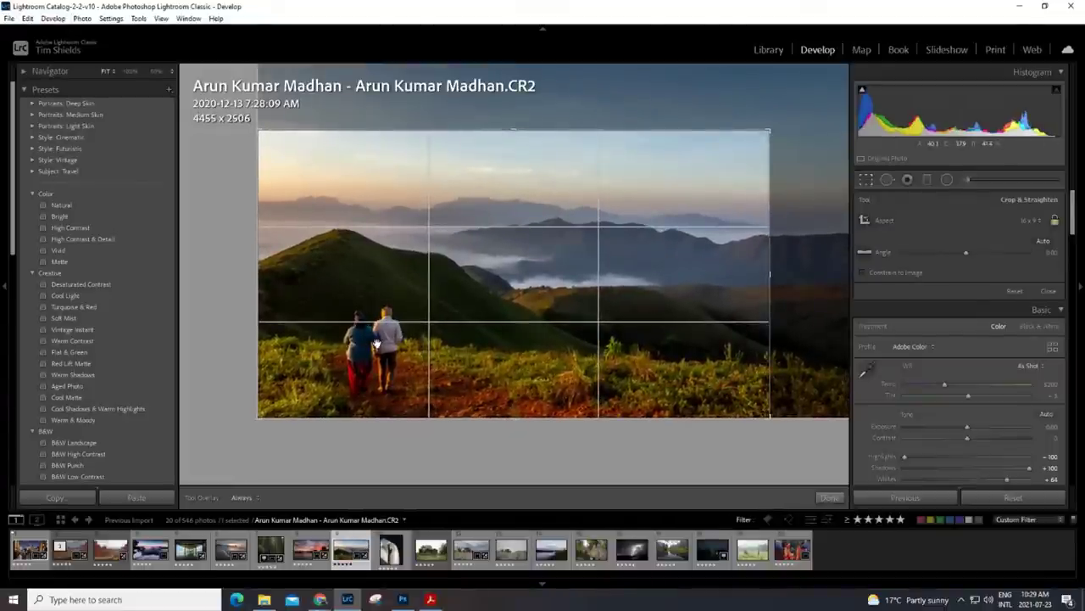
pyautogui.click(829, 499)
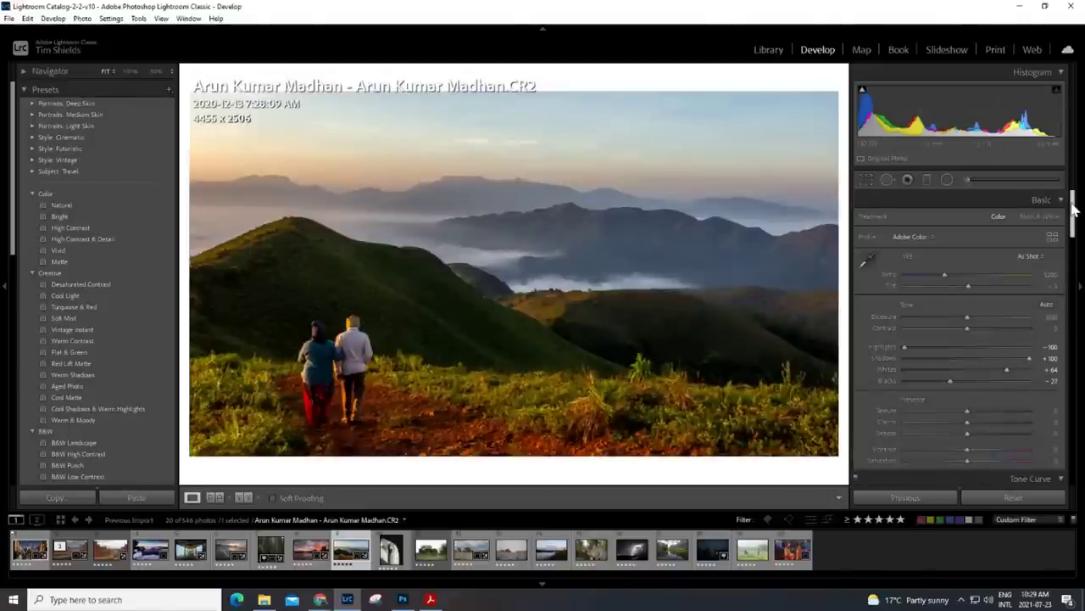
# Step: Reduce the misty hills photo's Green saturation to -26 and Yellow saturation to about -29
pyautogui.moveTo(1074, 212); pyautogui.dragTo(1074, 278)
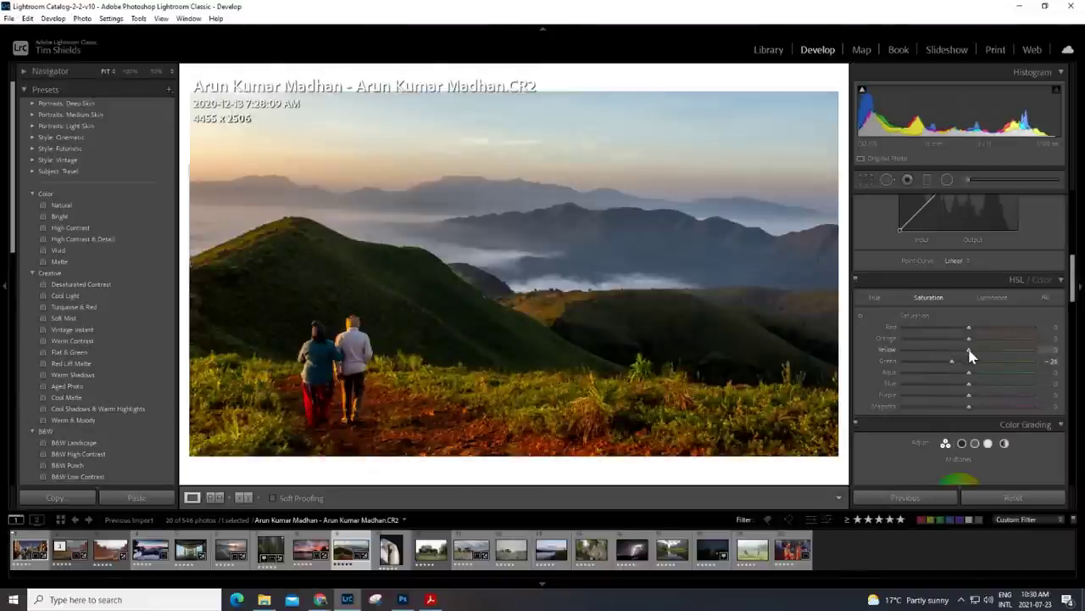
pyautogui.moveTo(970, 351); pyautogui.dragTo(948, 352)
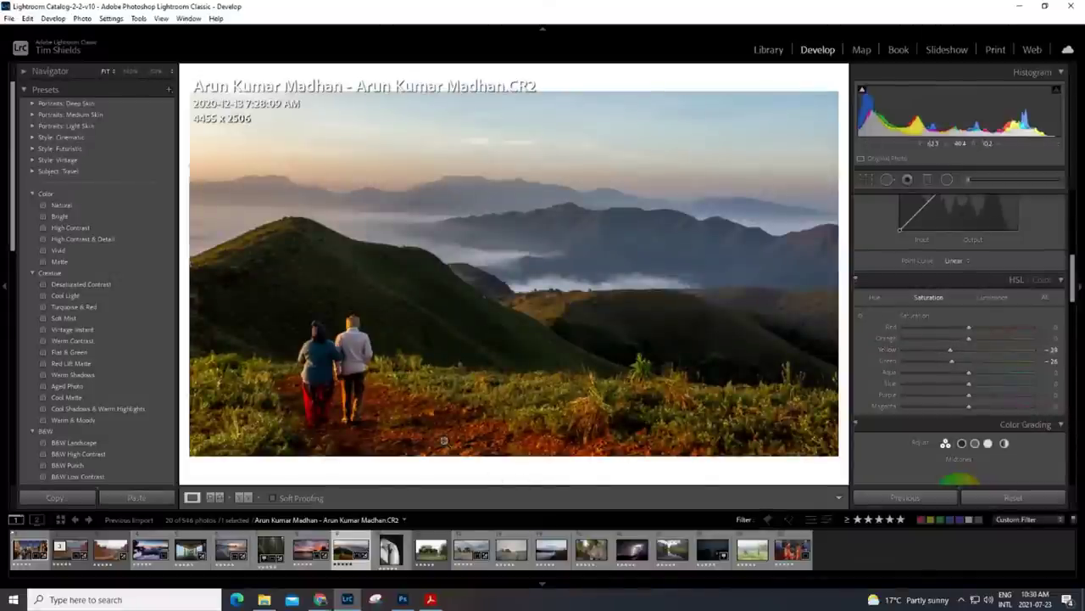
# Step: Add a slightly tilted graduated filter rising over the grassy foreground and lower its Exposure to about -0.5
pyautogui.click(927, 180)
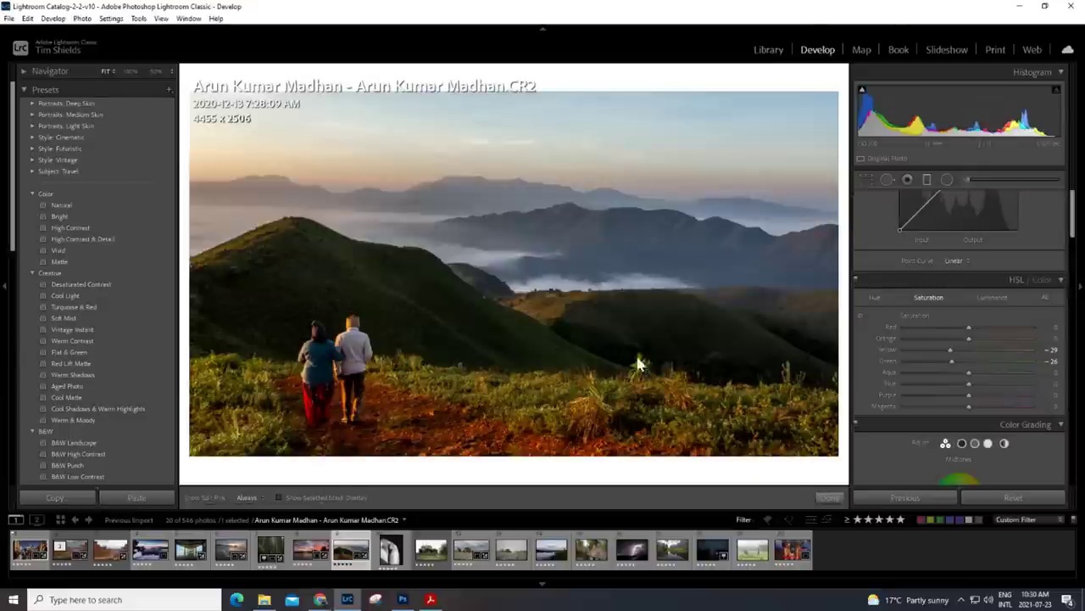
pyautogui.moveTo(481, 462); pyautogui.dragTo(472, 325)
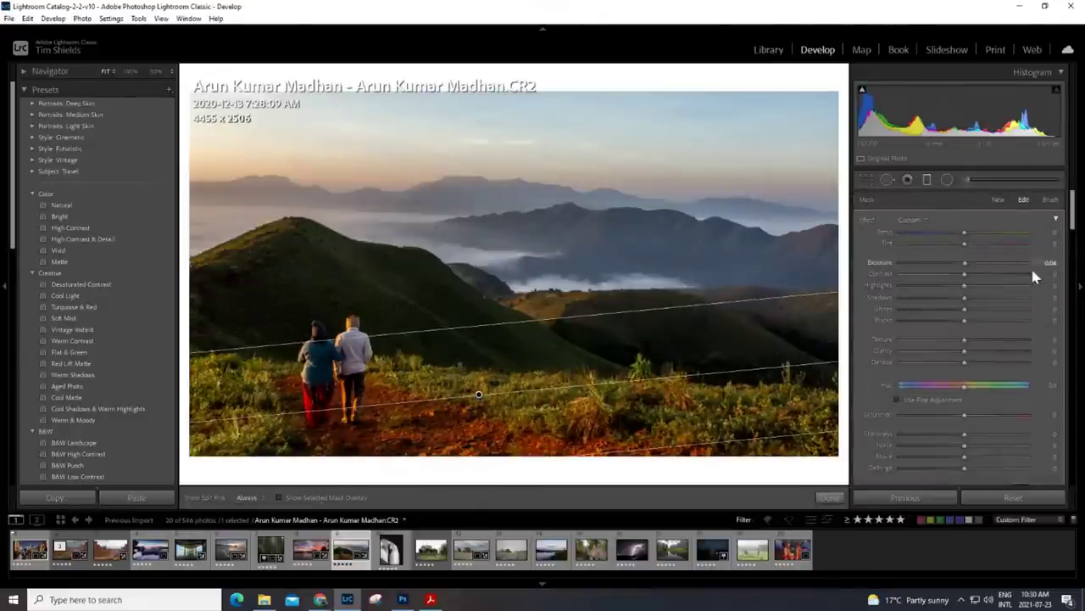
pyautogui.moveTo(964, 263); pyautogui.dragTo(955, 261)
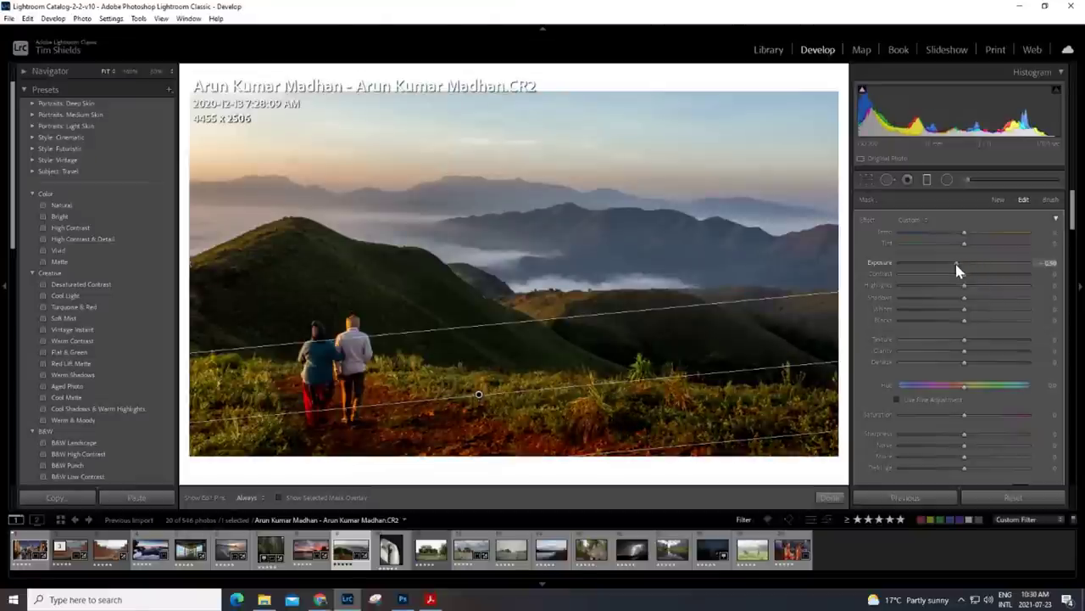
pyautogui.click(835, 499)
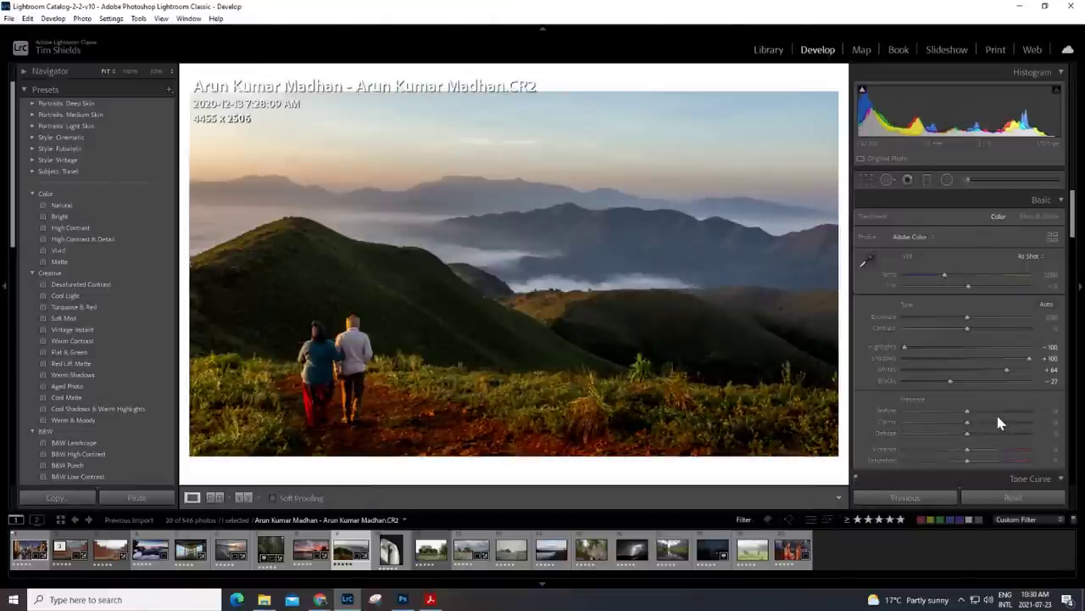
# Step: Reset the misty hills photo to view its unedited version, and undo the reset to restore the edits
pyautogui.click(1024, 499)
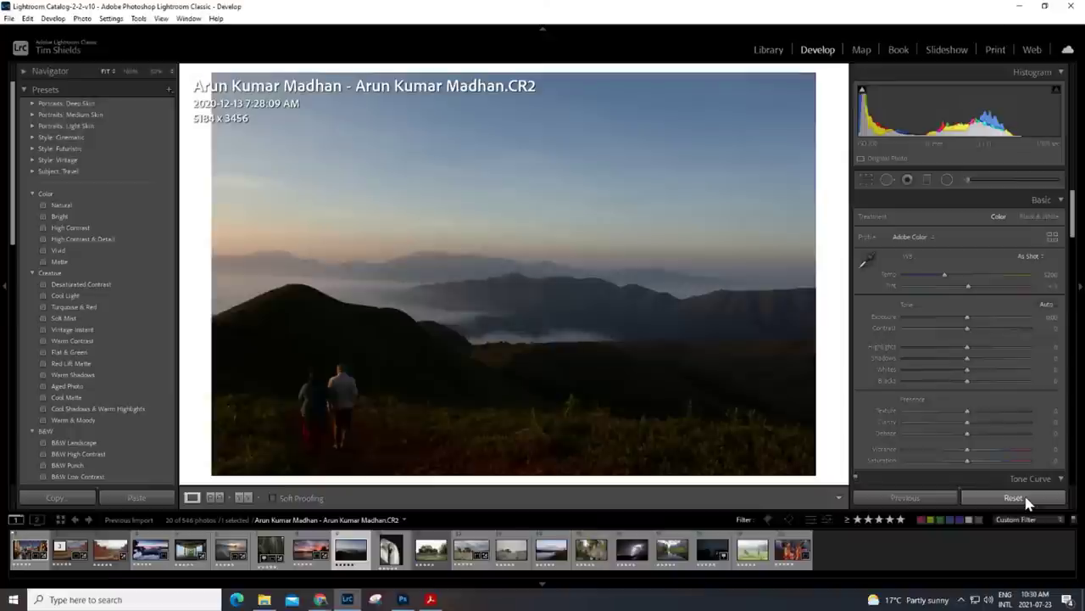
pyautogui.hotkey('ctrl', 'z')
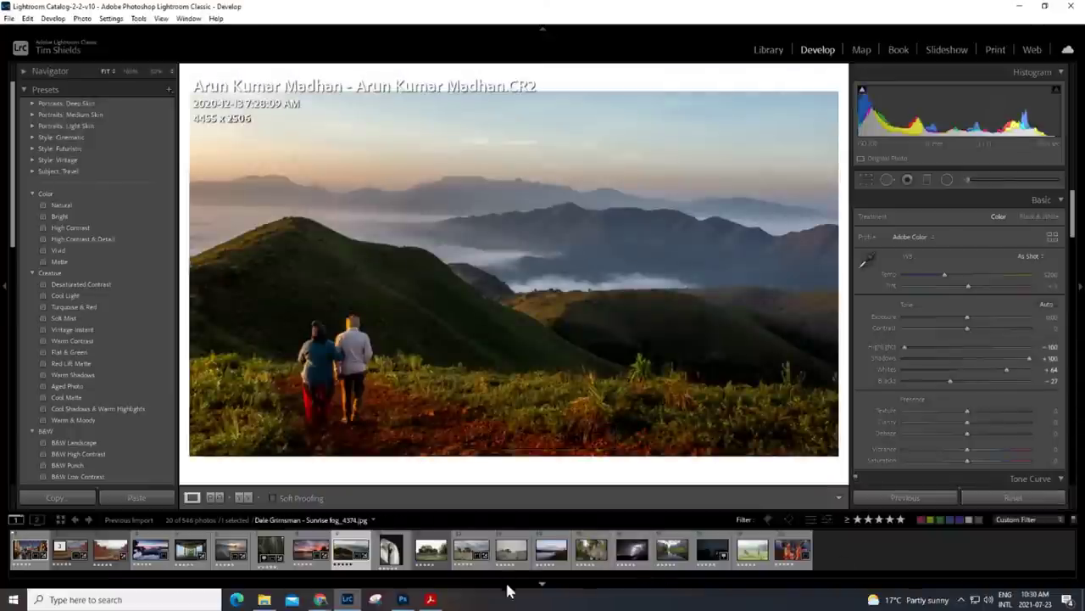
# Step: Select the elephant herd photo with the blank white sky and open it for editing in Adobe Photoshop 2021
pyautogui.click(430, 549)
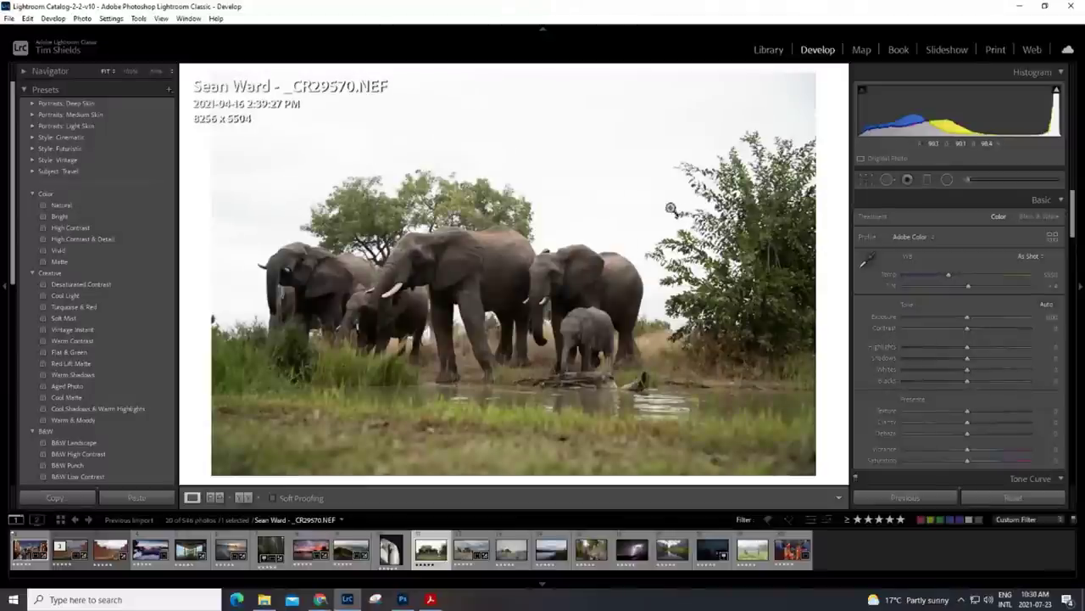
pyautogui.rightClick(430, 557)
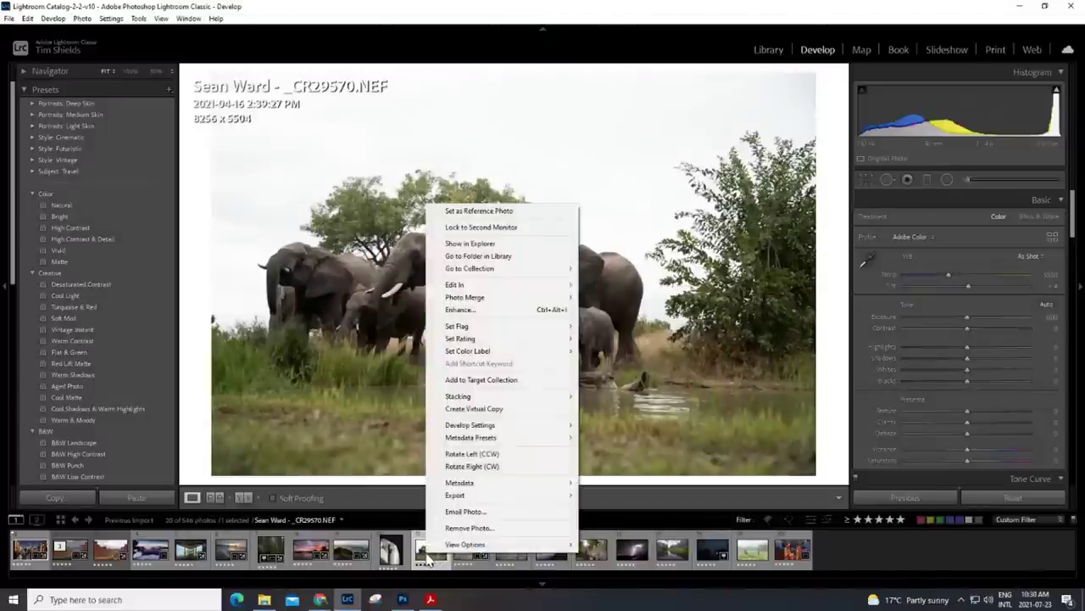
pyautogui.moveTo(480, 290)
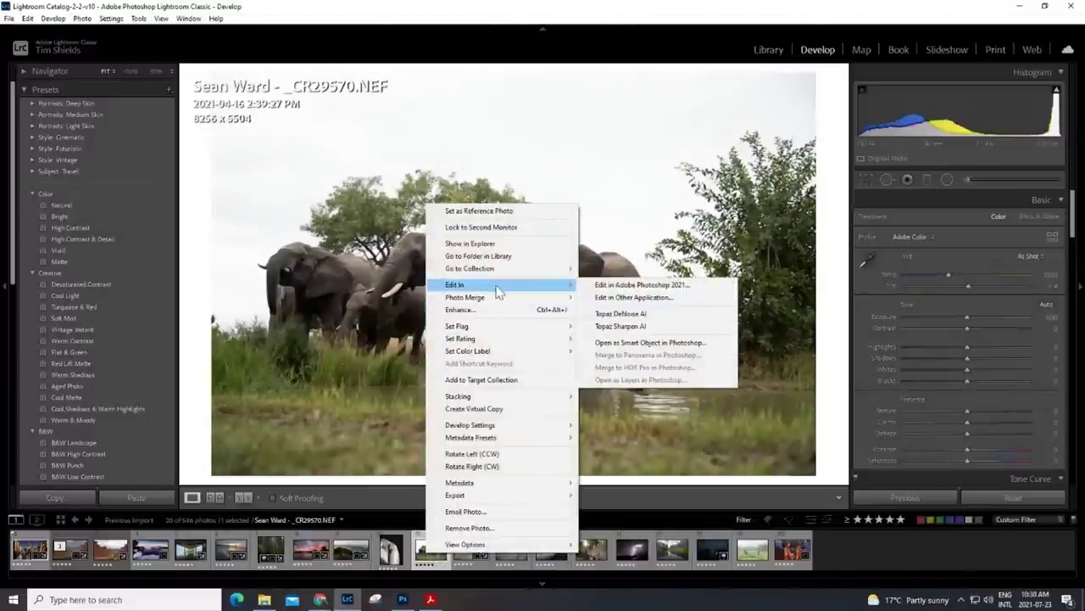
pyautogui.click(600, 286)
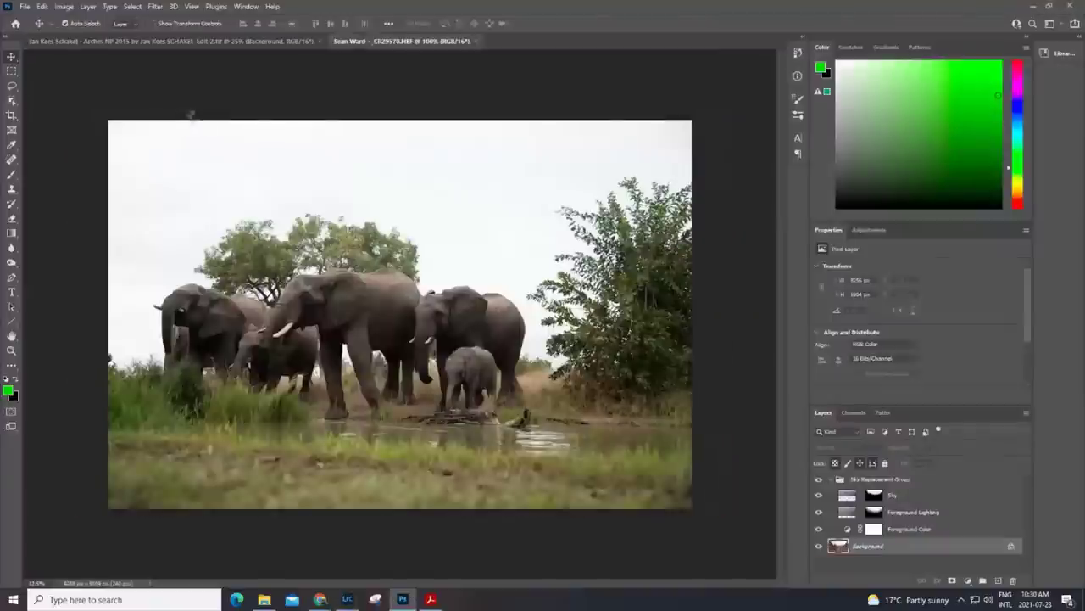
# Step: Replace the elephant photo's blank sky with the grey storm-cloud sky using Sky Replacement's current settings, output to New Layers
pyautogui.click(47, 7)
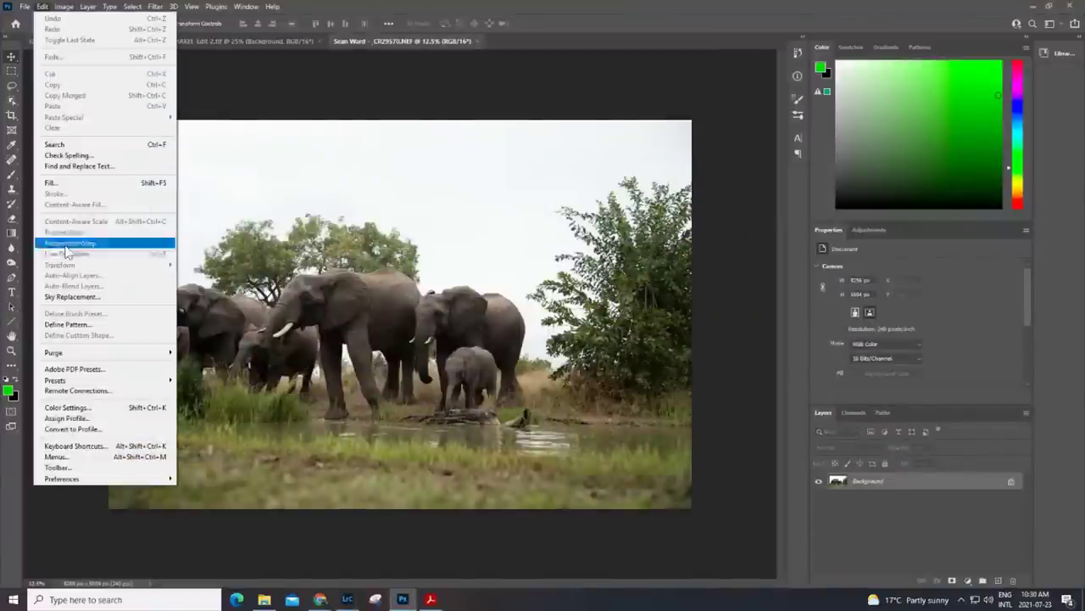
pyautogui.click(72, 299)
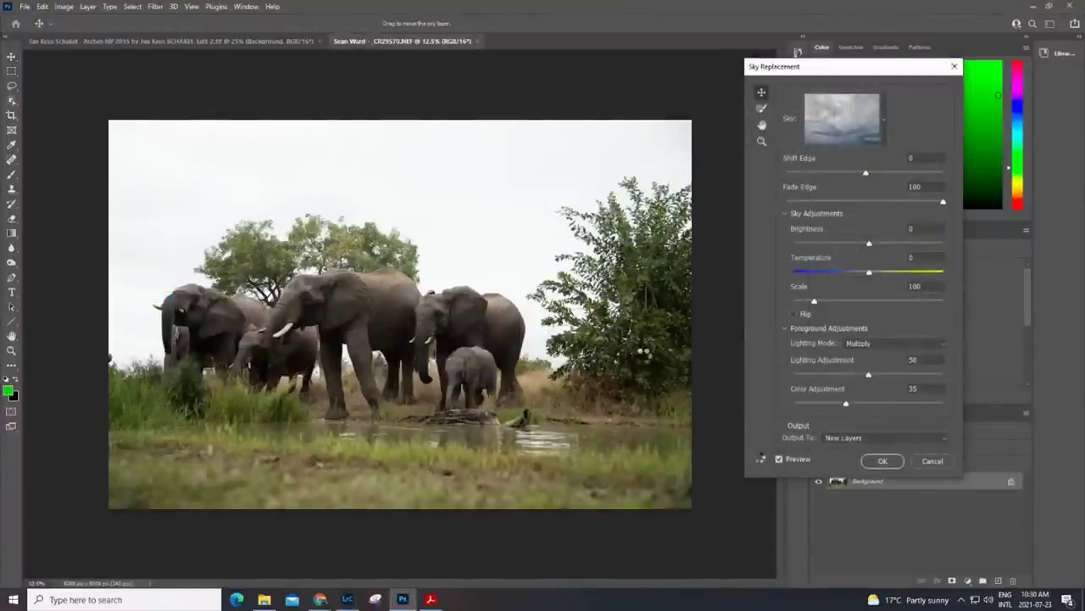
pyautogui.click(878, 460)
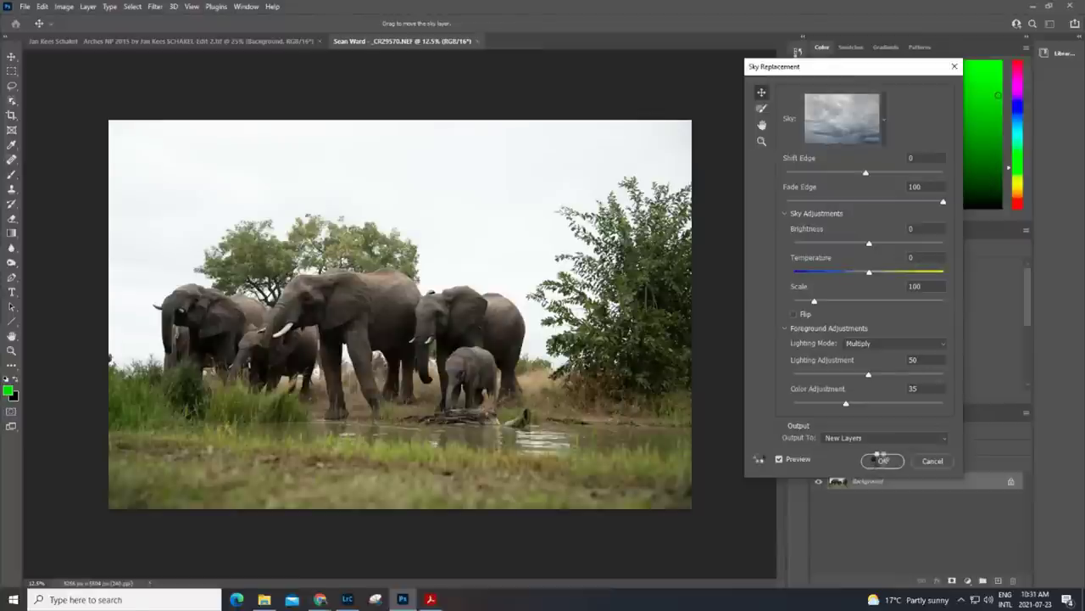
pyautogui.click(881, 462)
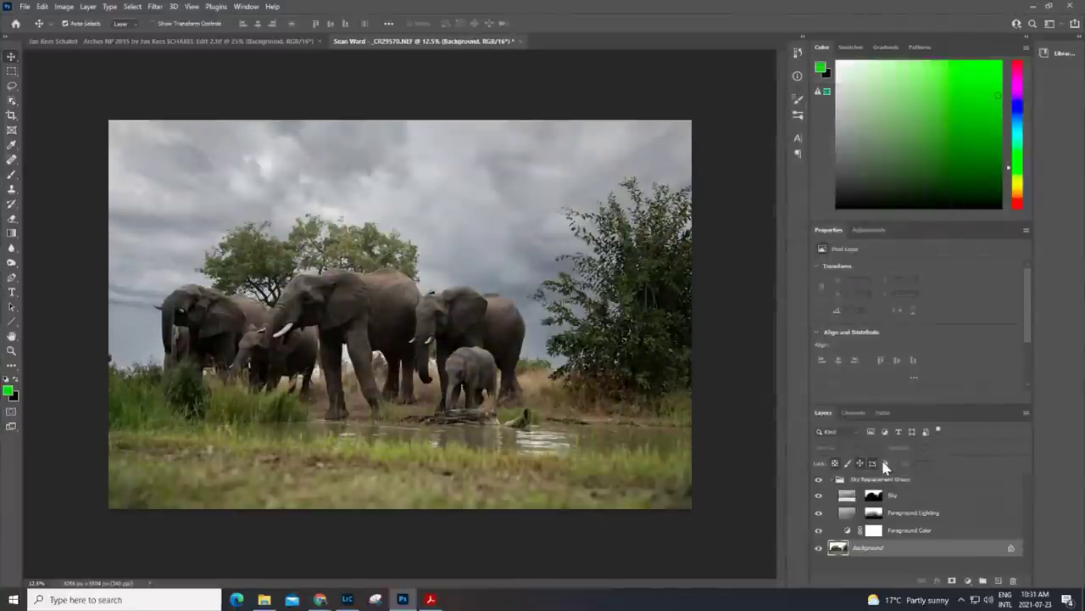
# Step: Save the sky-replaced elephant photo and switch back to Lightroom Classic
pyautogui.click(25, 6)
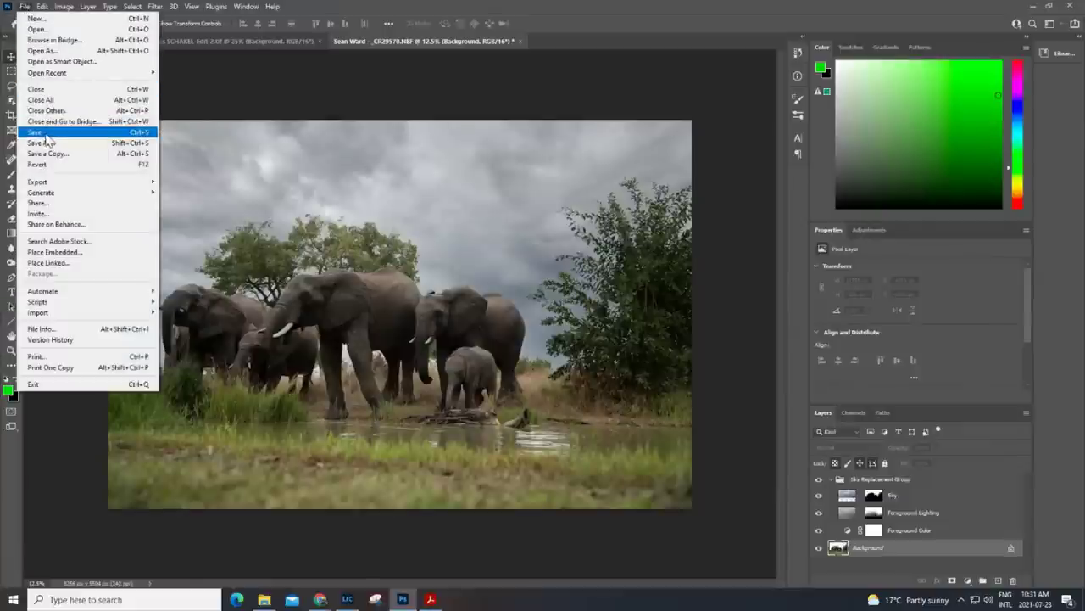
pyautogui.click(38, 133)
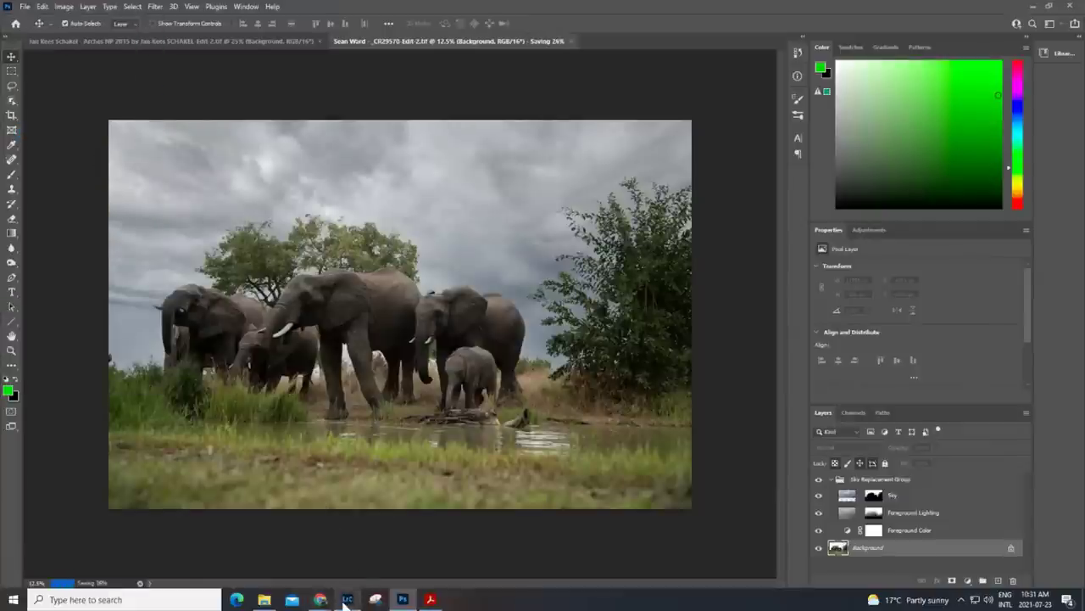
pyautogui.click(347, 600)
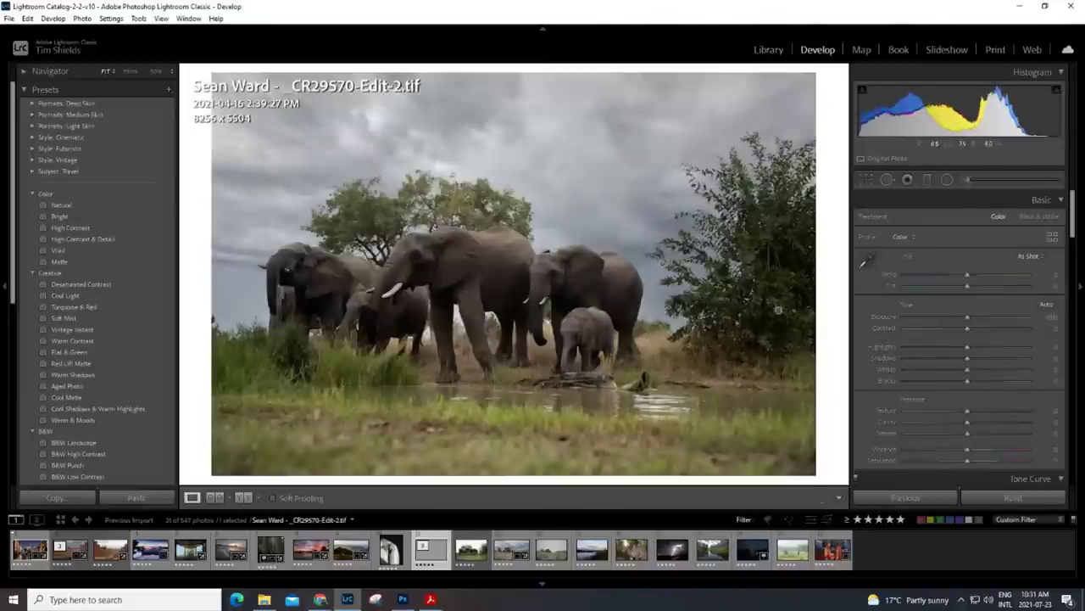
# Step: Crop the elephant photo to a 16 x 9 aspect at about 6749 x 3796 pixels, trimming the upper sky, foreground grass and side bush
pyautogui.click(866, 178)
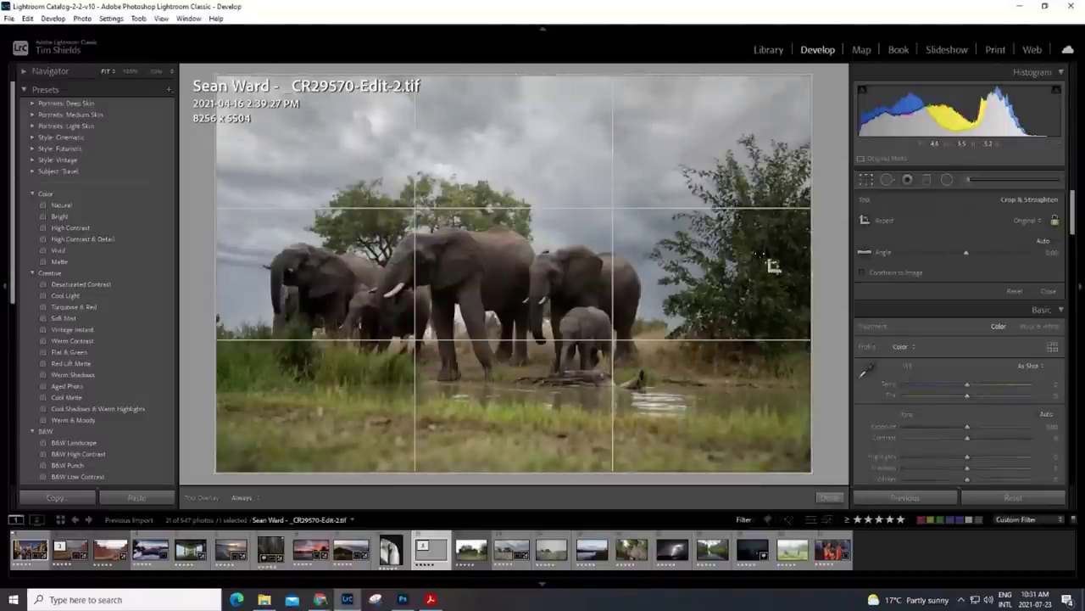
pyautogui.moveTo(810, 77); pyautogui.dragTo(761, 91)
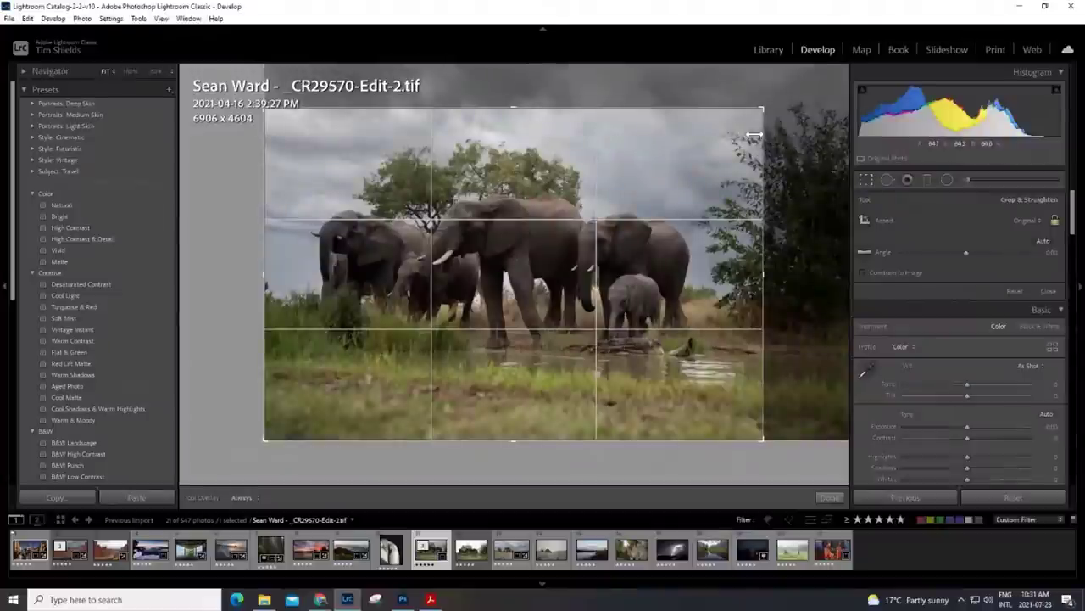
pyautogui.moveTo(758, 109); pyautogui.dragTo(756, 111)
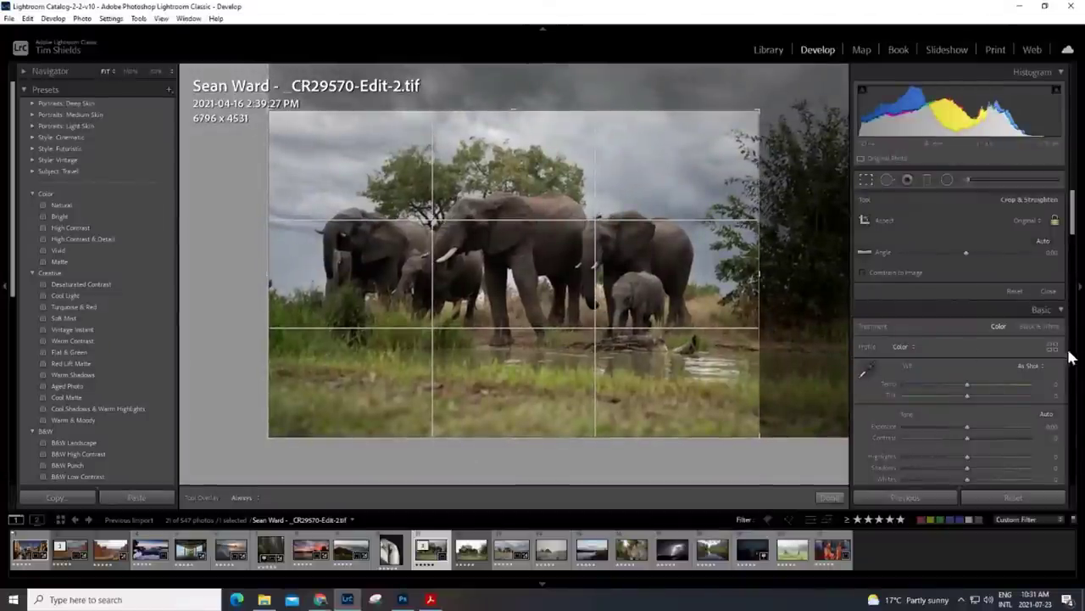
pyautogui.click(1031, 219)
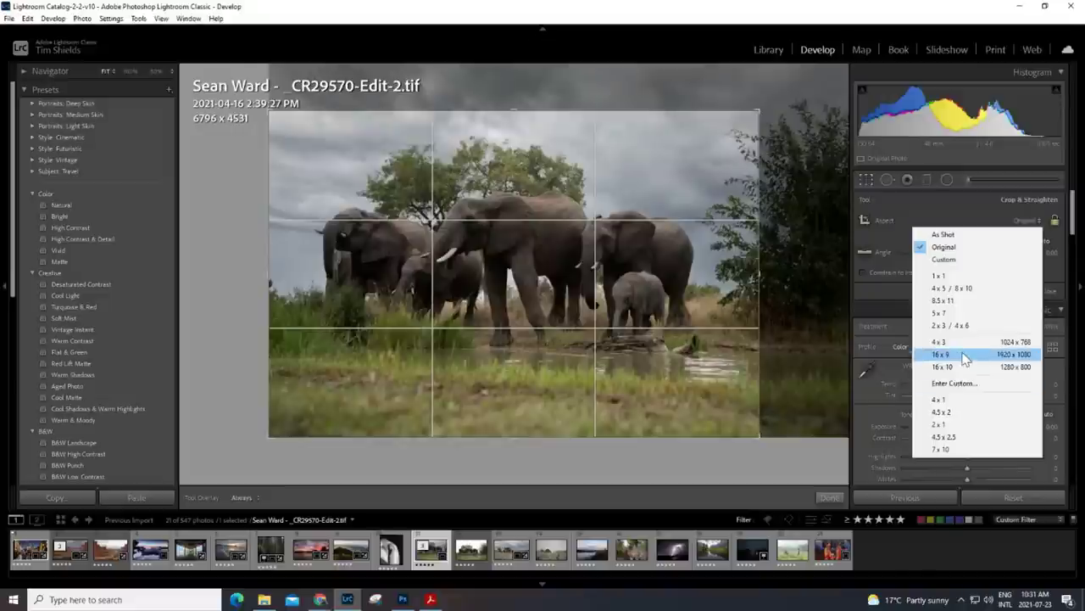
pyautogui.click(968, 355)
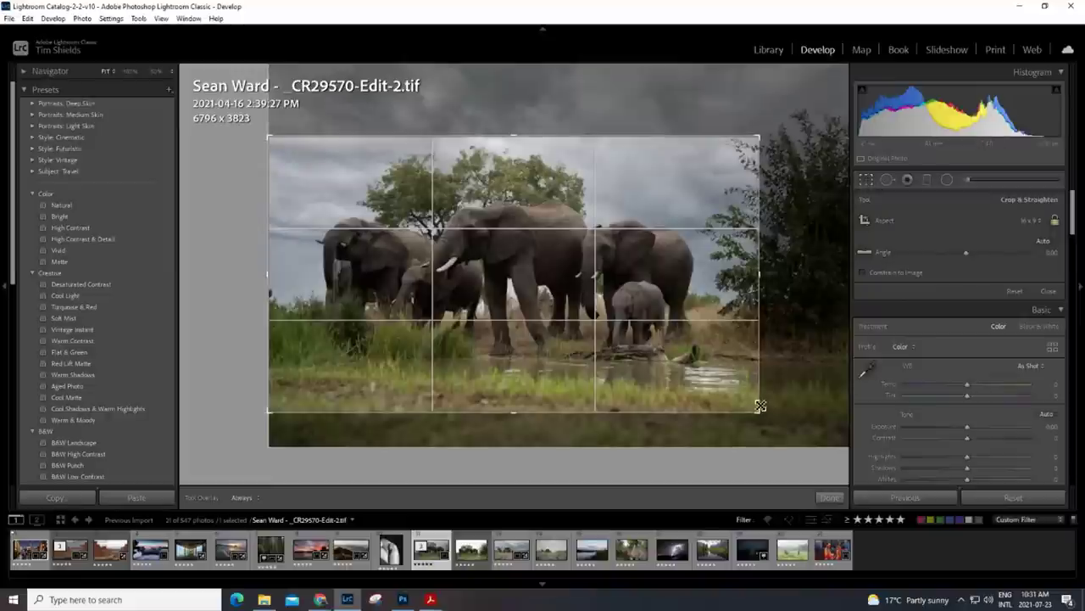
pyautogui.moveTo(758, 412); pyautogui.dragTo(766, 418)
pyautogui.moveTo(691, 356); pyautogui.dragTo(690, 372)
pyautogui.moveTo(770, 410); pyautogui.dragTo(758, 412)
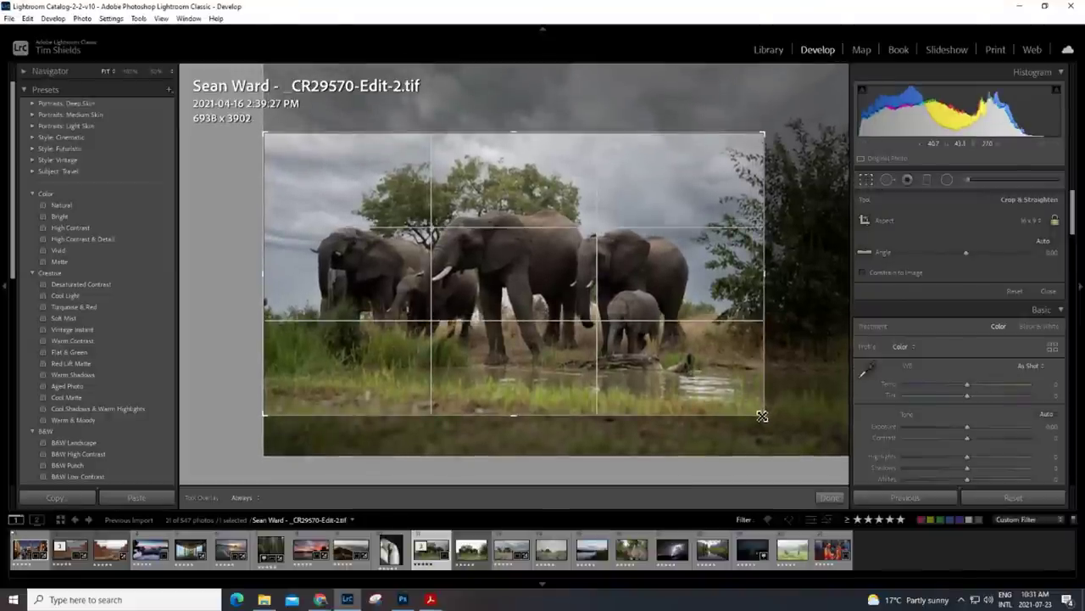
pyautogui.click(829, 497)
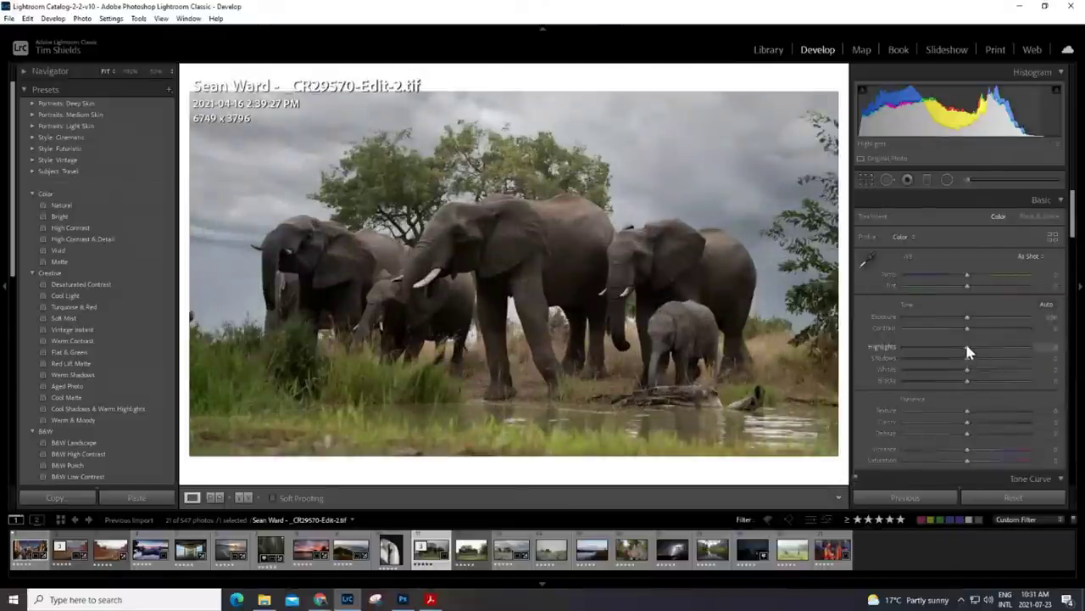
# Step: Set the elephant photo's Highlights to -86, Shadows to +71, Whites to +47 and Blacks to -32, and compare it with the original
pyautogui.moveTo(965, 346); pyautogui.dragTo(946, 382)
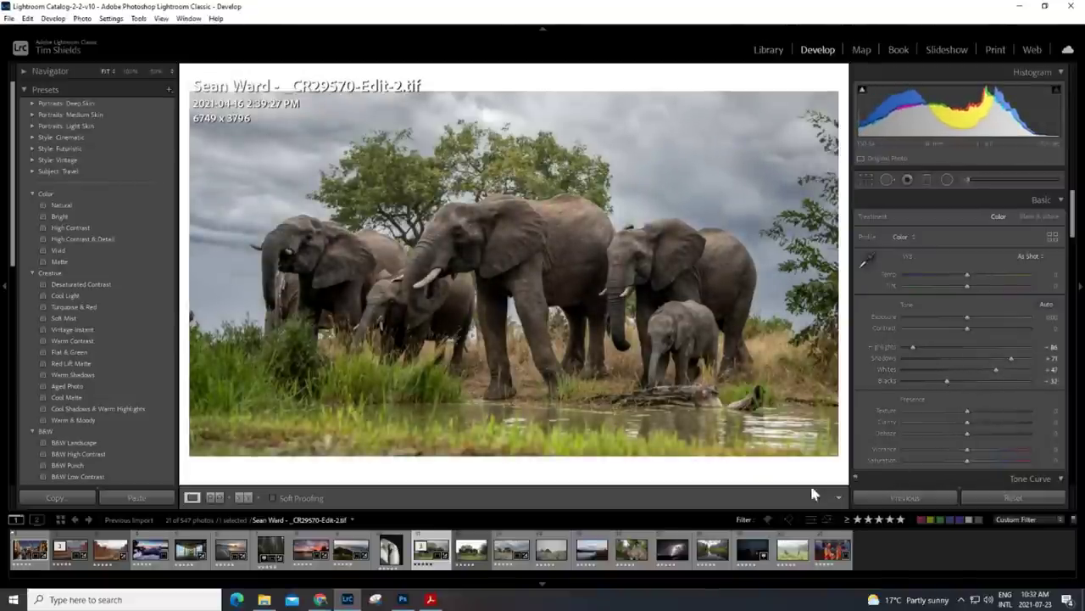
pyautogui.click(473, 551)
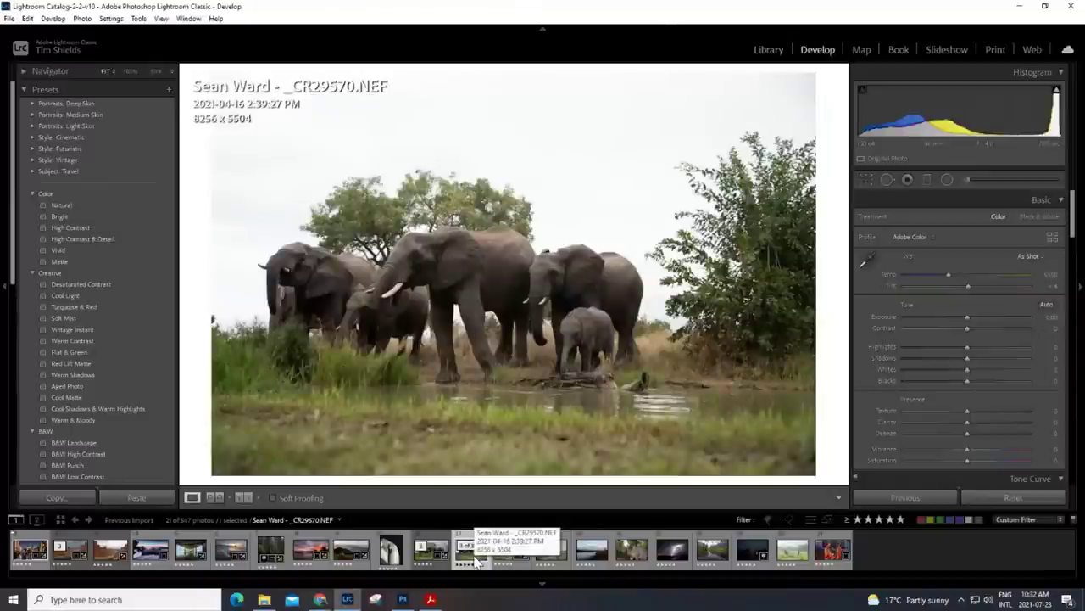
pyautogui.click(423, 560)
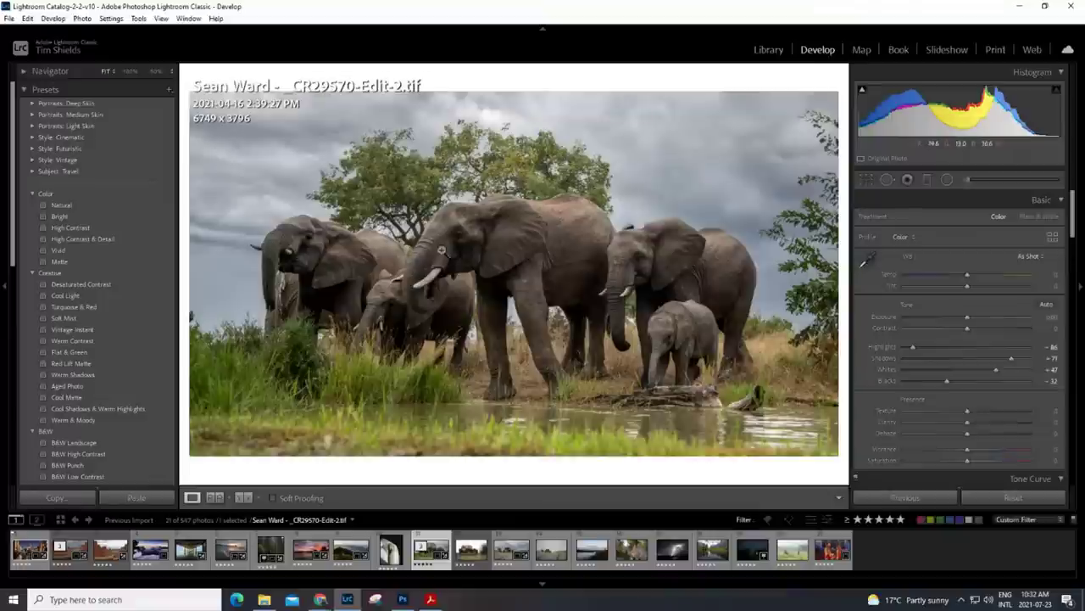
# Step: Open the edited off-road buggy photo and compare it with its unedited JPG original
pyautogui.click(501, 558)
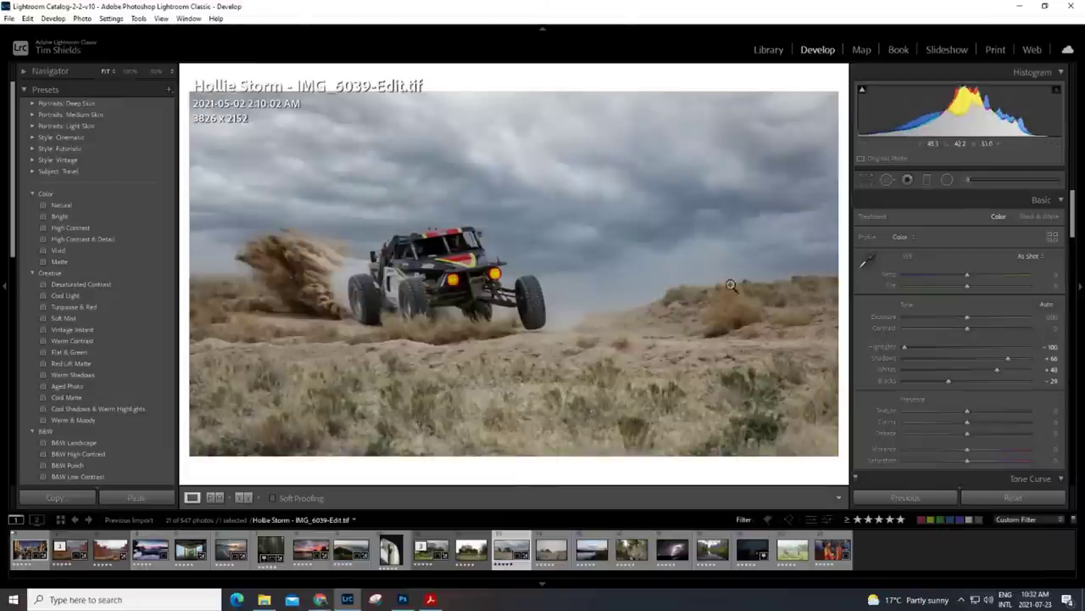
pyautogui.click(558, 544)
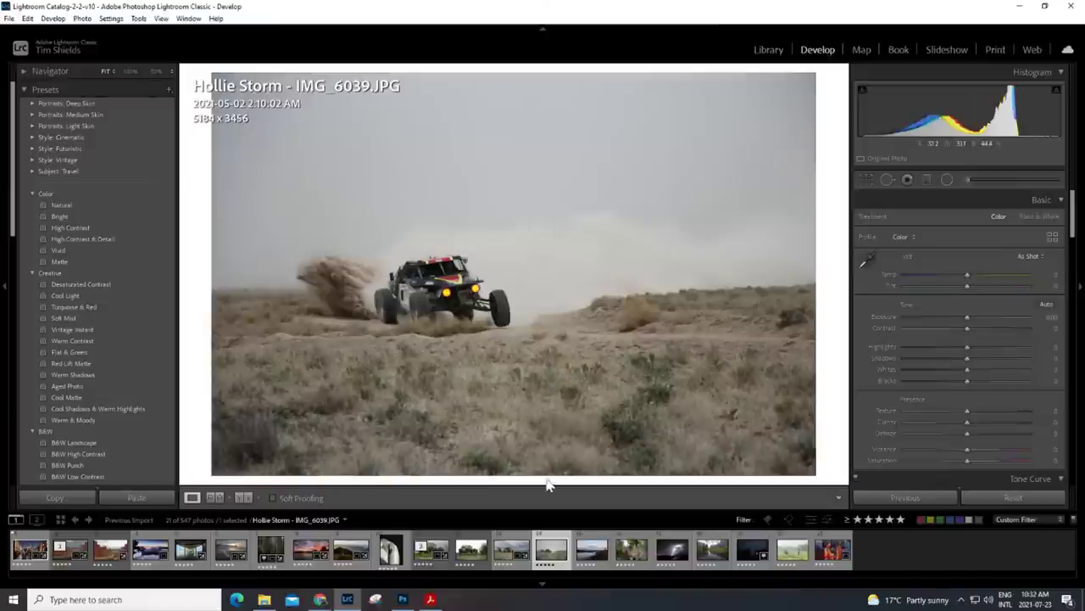
pyautogui.click(505, 552)
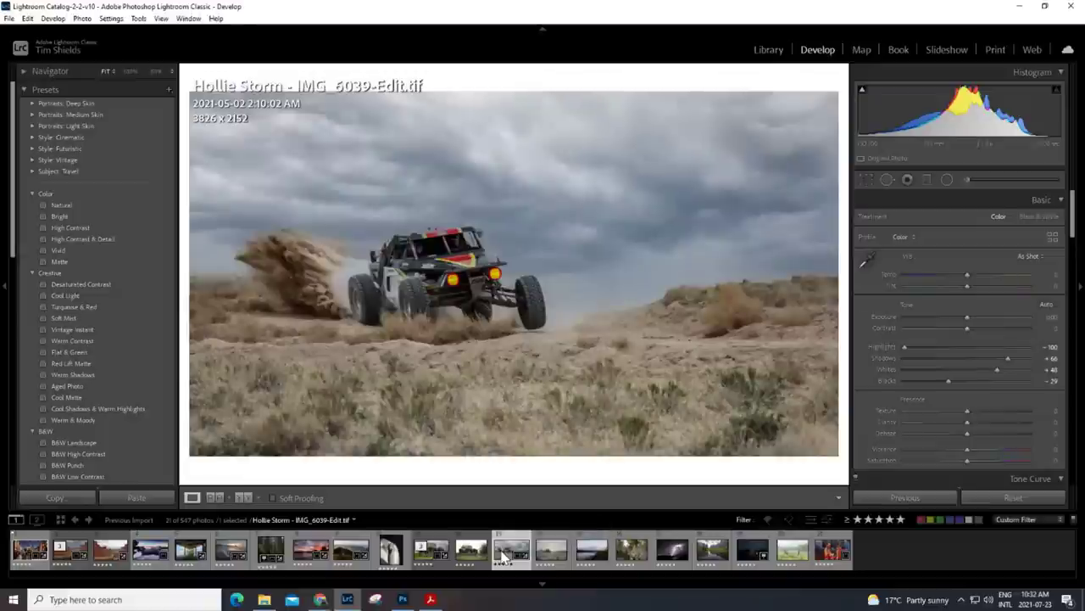
# Step: Select the existing brush adjustment on the buggy's dust plume and check its coverage with the mask overlay
pyautogui.click(970, 184)
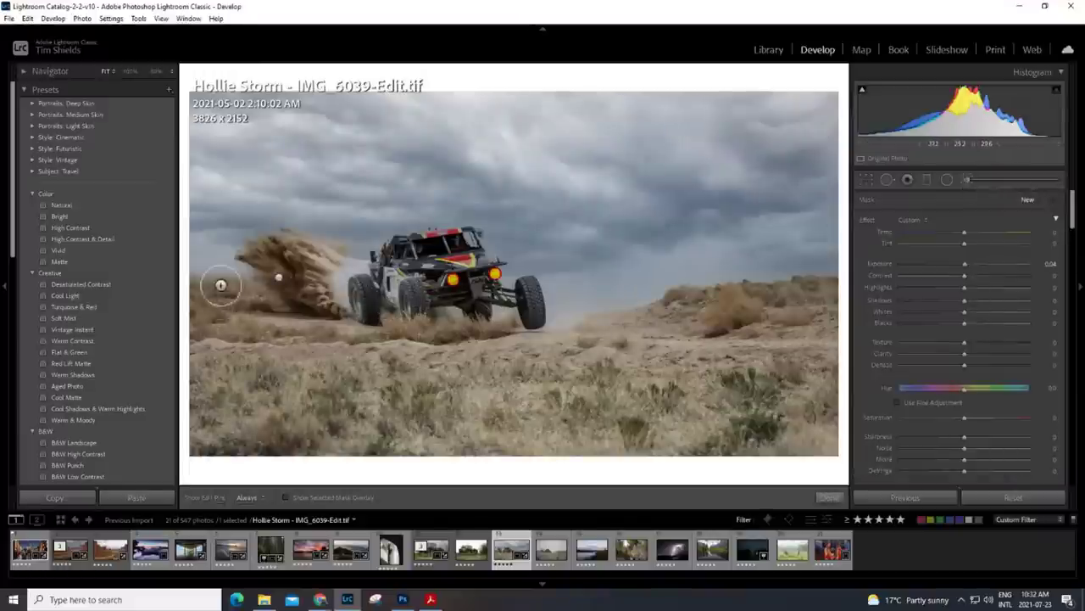
pyautogui.click(278, 278)
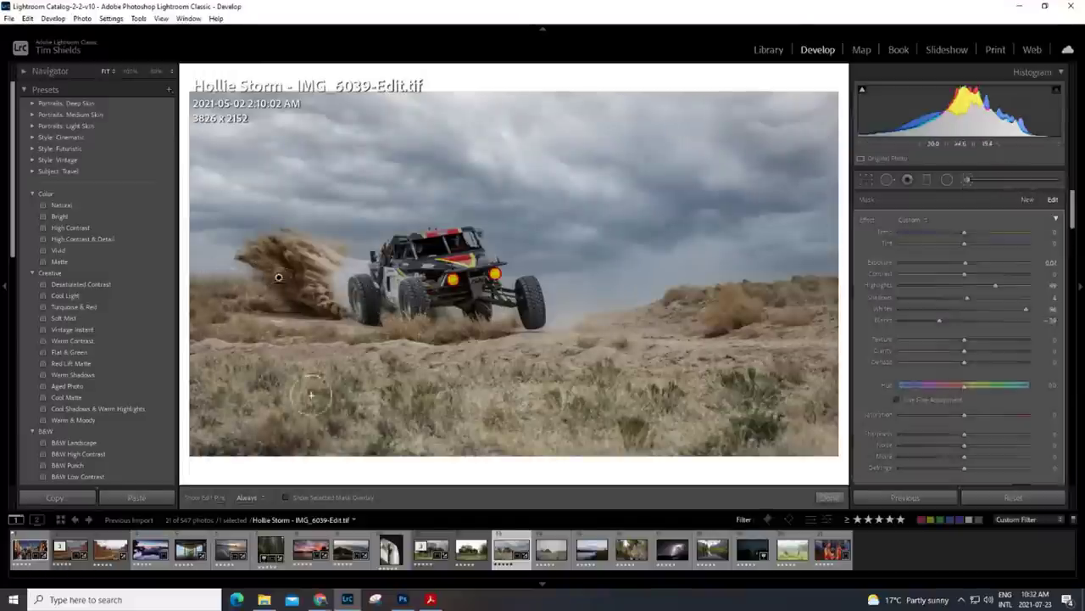
pyautogui.click(287, 497)
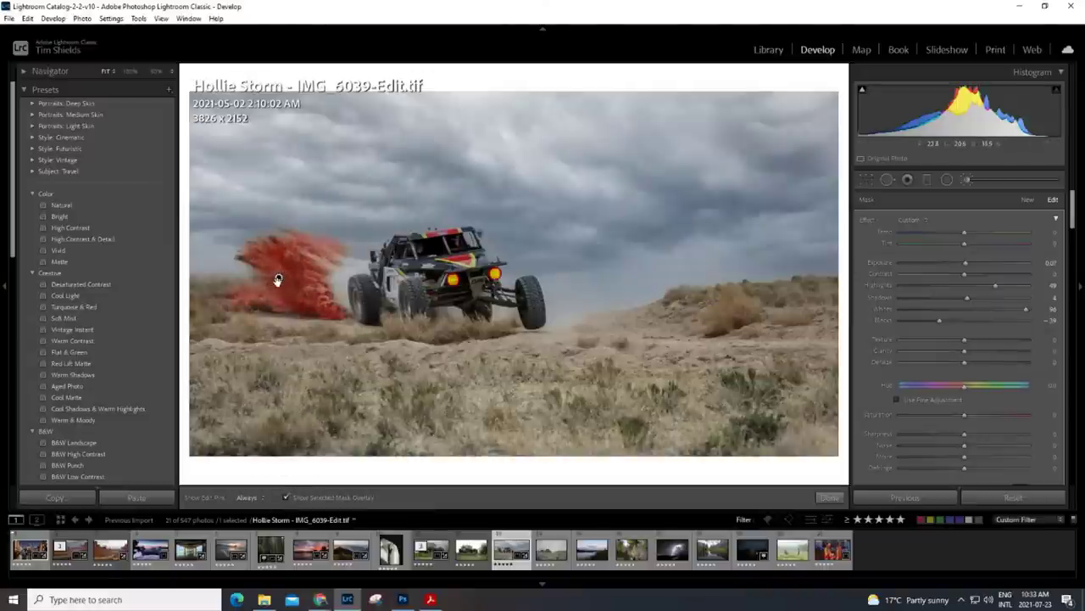
pyautogui.click(287, 497)
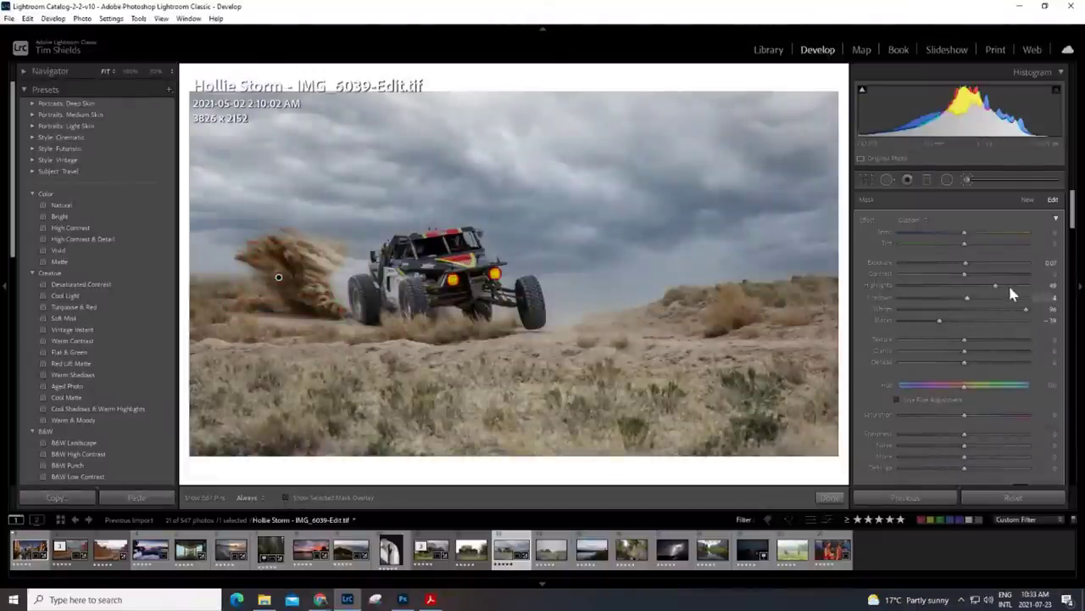
# Step: Set the dust plume brush adjustment's Highlights to 59, Shadows to -20 and Blacks to -56
pyautogui.moveTo(1008, 287); pyautogui.dragTo(1003, 283)
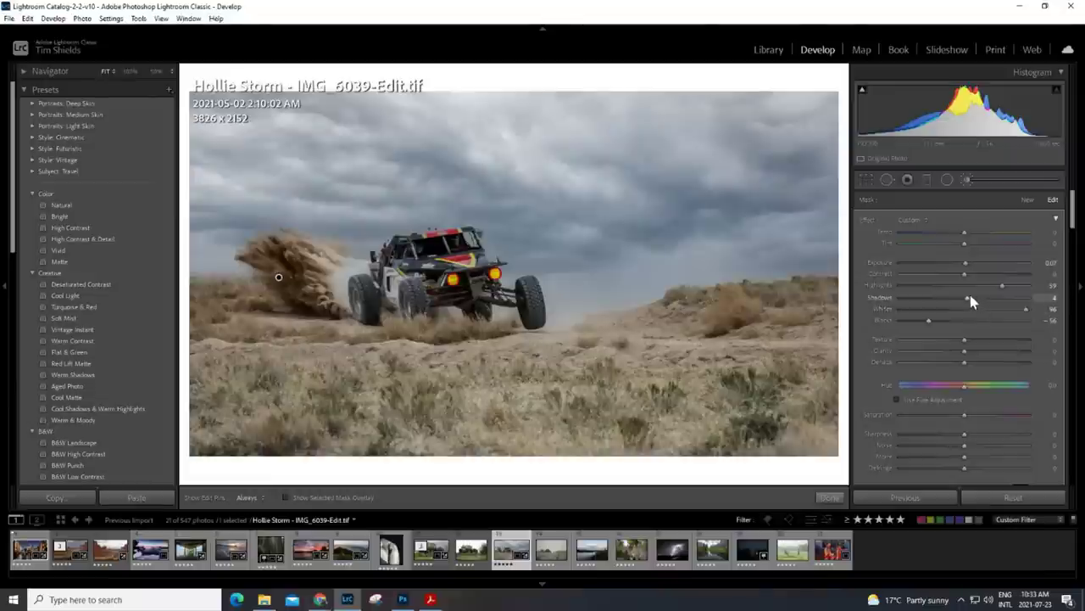
pyautogui.moveTo(966, 297); pyautogui.dragTo(946, 309)
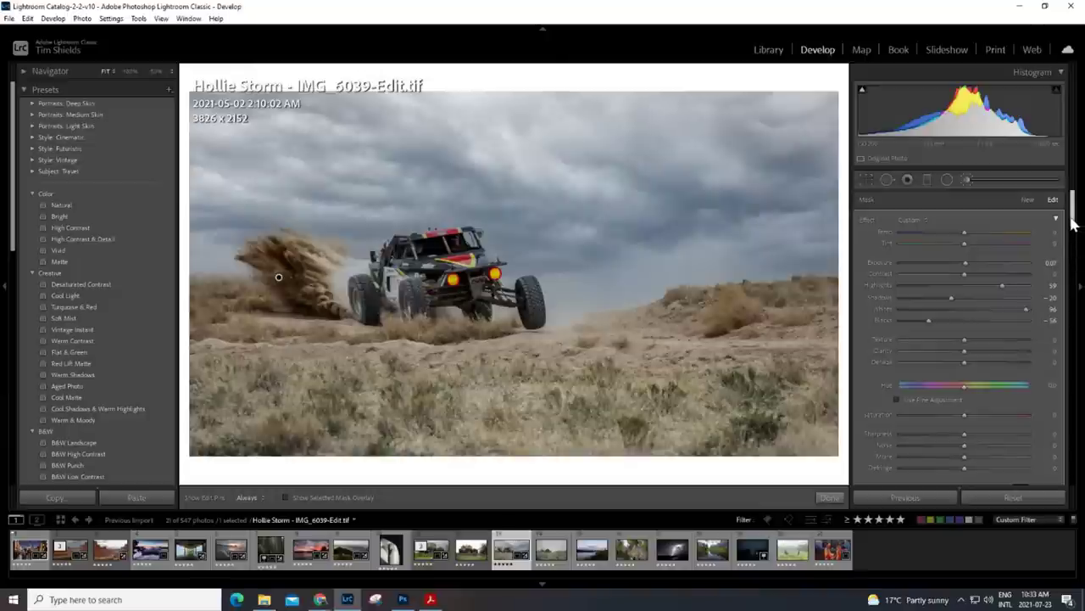
# Step: Toggle the brush adjustments off and on to compare the dust plume before and after
pyautogui.moveTo(1072, 222); pyautogui.dragTo(1074, 237)
pyautogui.scroll(-2, 882, 458)
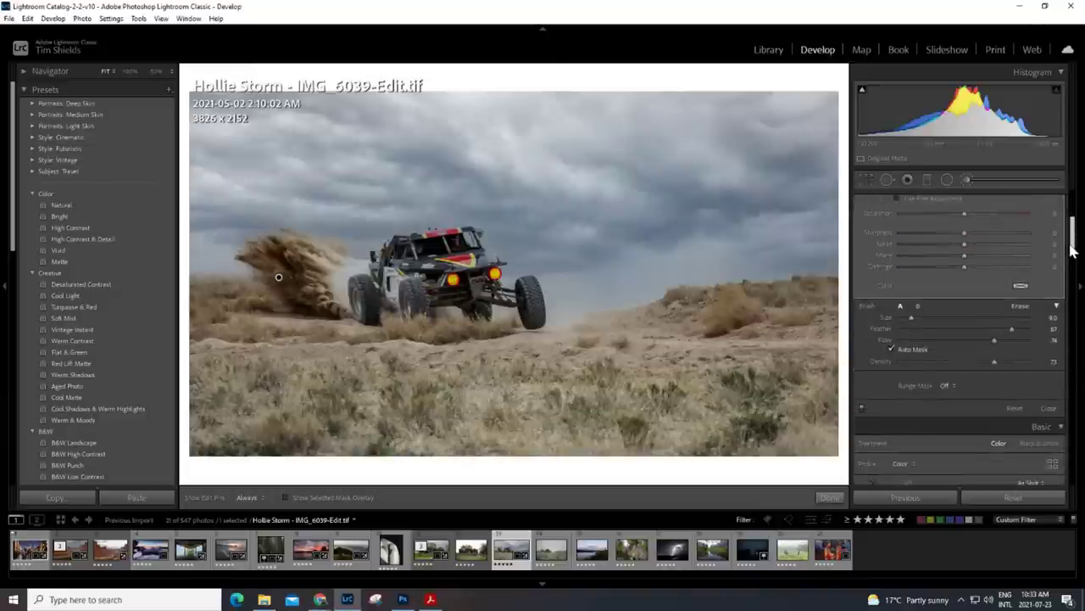
pyautogui.click(862, 409)
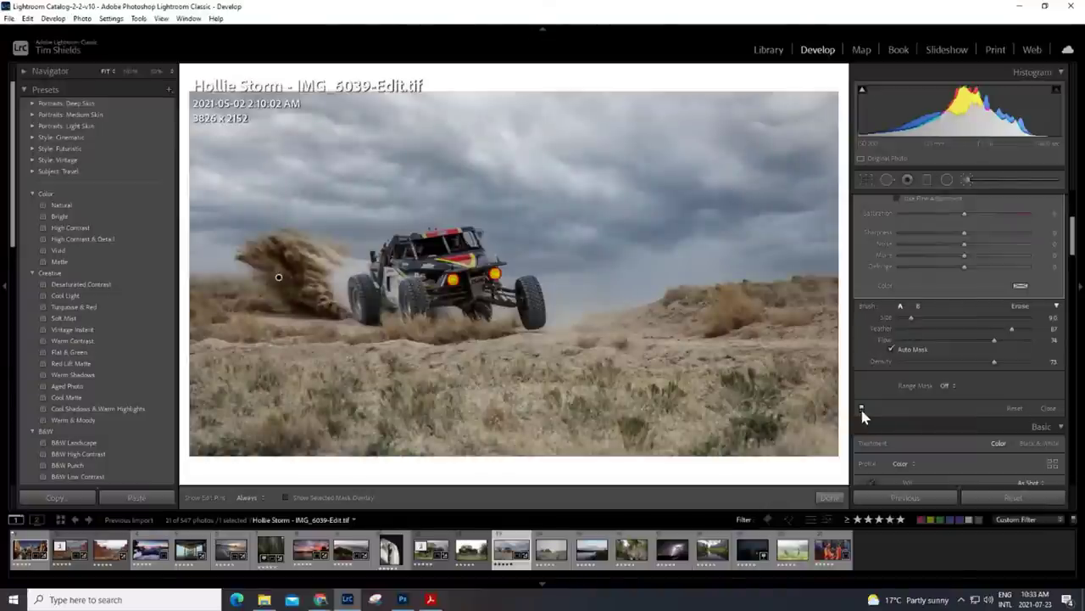
pyautogui.click(862, 409)
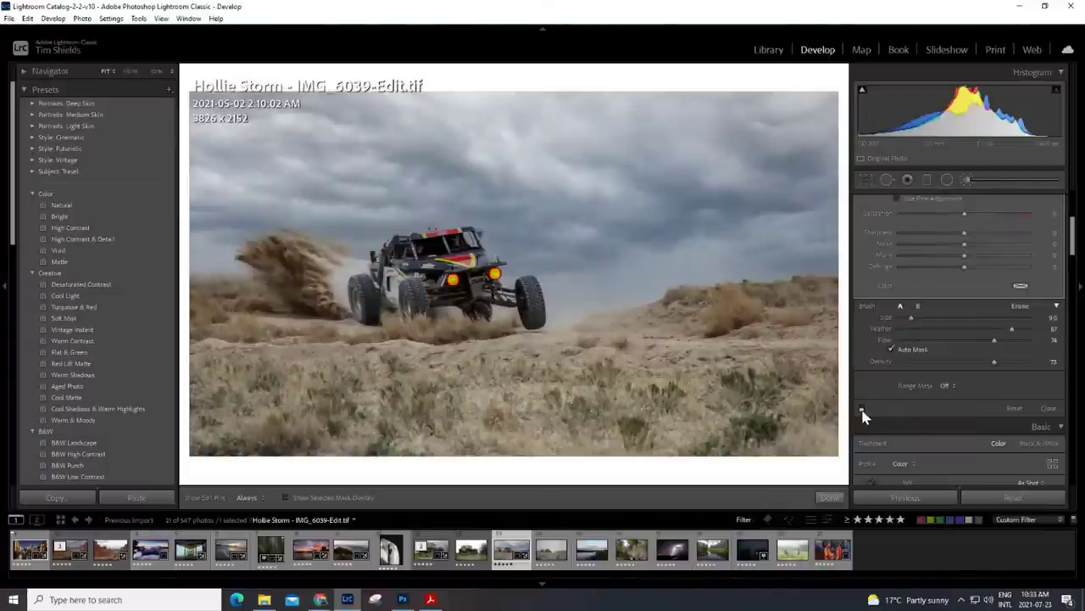
# Step: Re-enable the dust plume brush adjustment, compare the buggy edit with its JPG original, and review its crop against the full frame
pyautogui.click(861, 410)
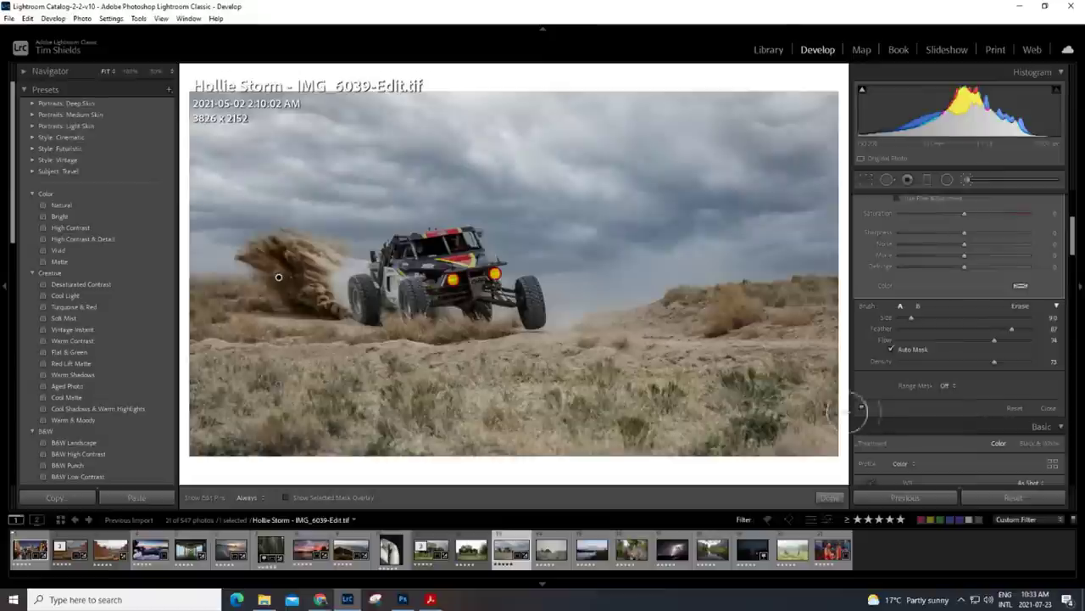
pyautogui.click(552, 557)
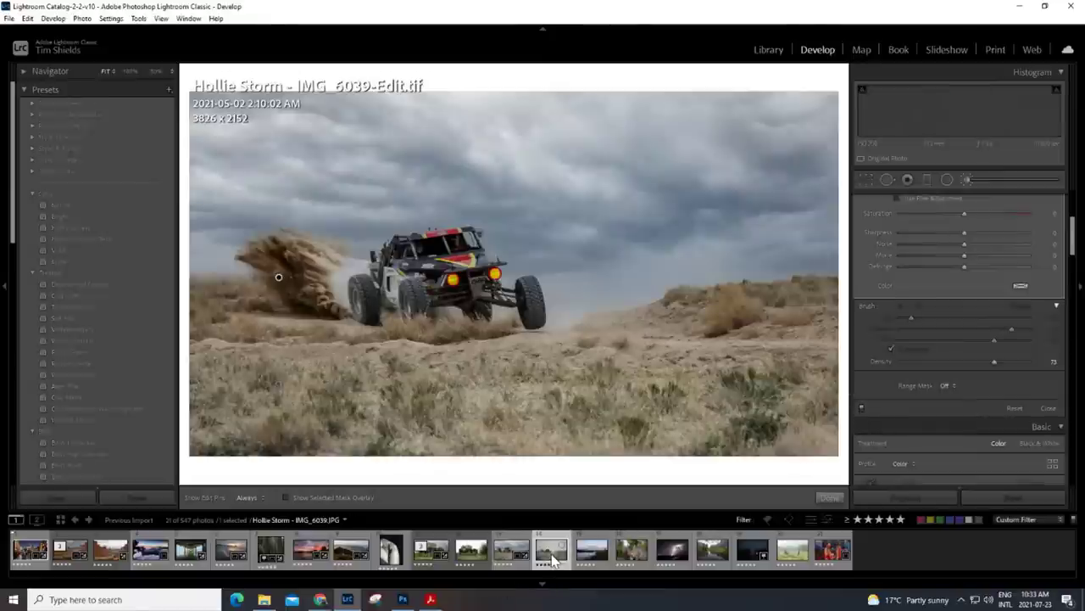
pyautogui.click(502, 552)
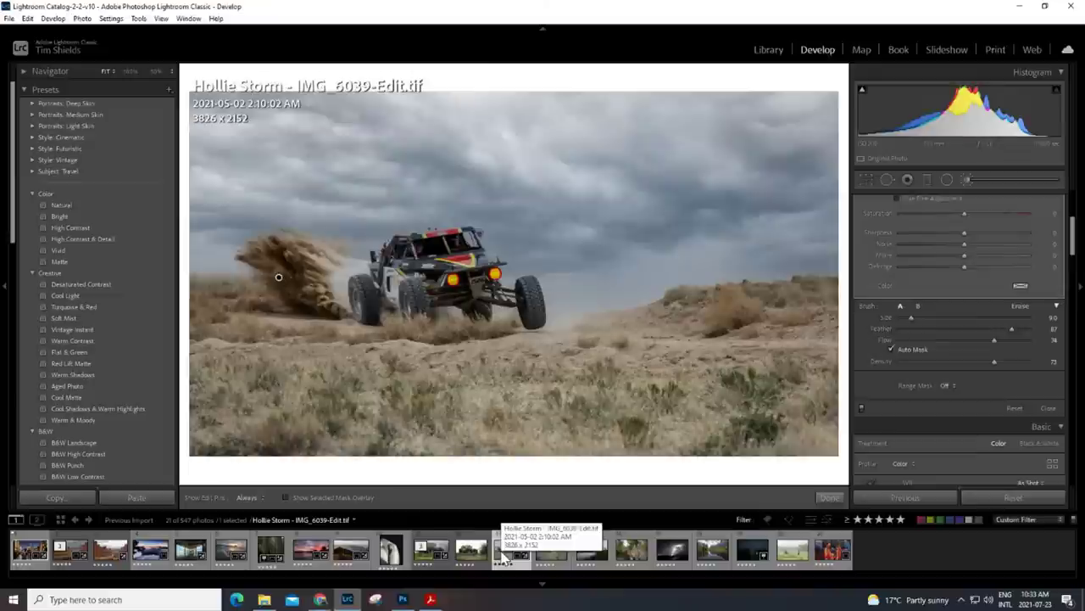
pyautogui.click(865, 178)
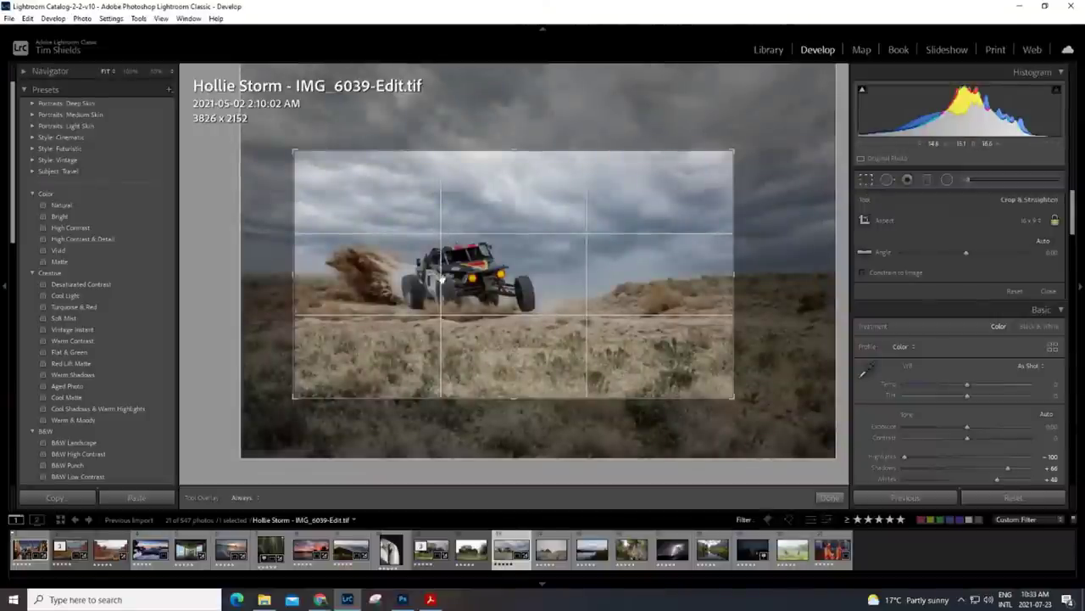
pyautogui.click(826, 497)
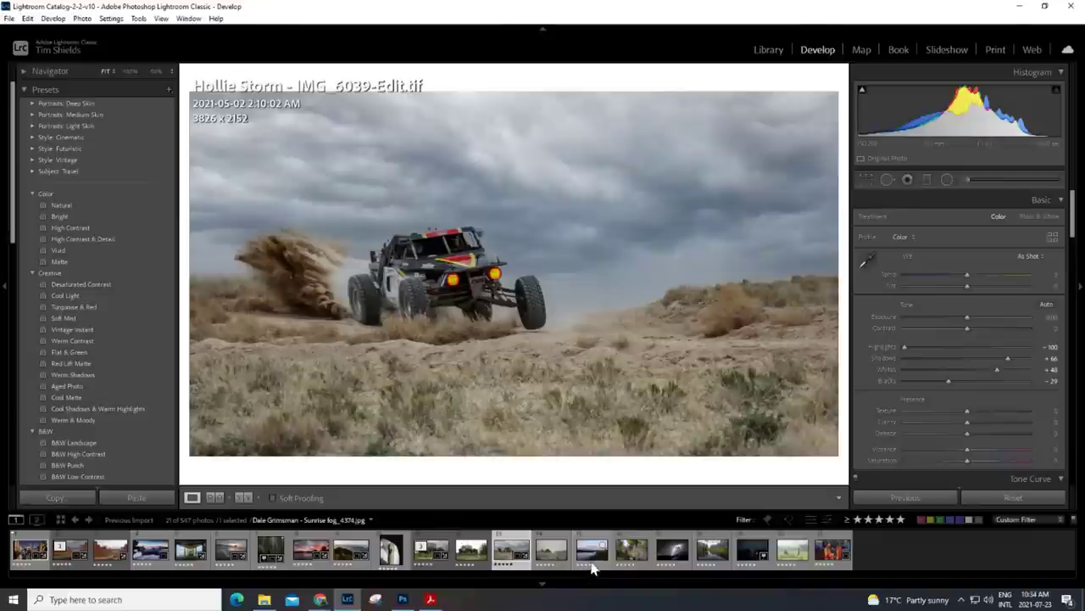
# Step: Crop the tabby cat photo inward from its left and upper edges to 6571 x 4383 and compare it with the uncropped original
pyautogui.click(634, 553)
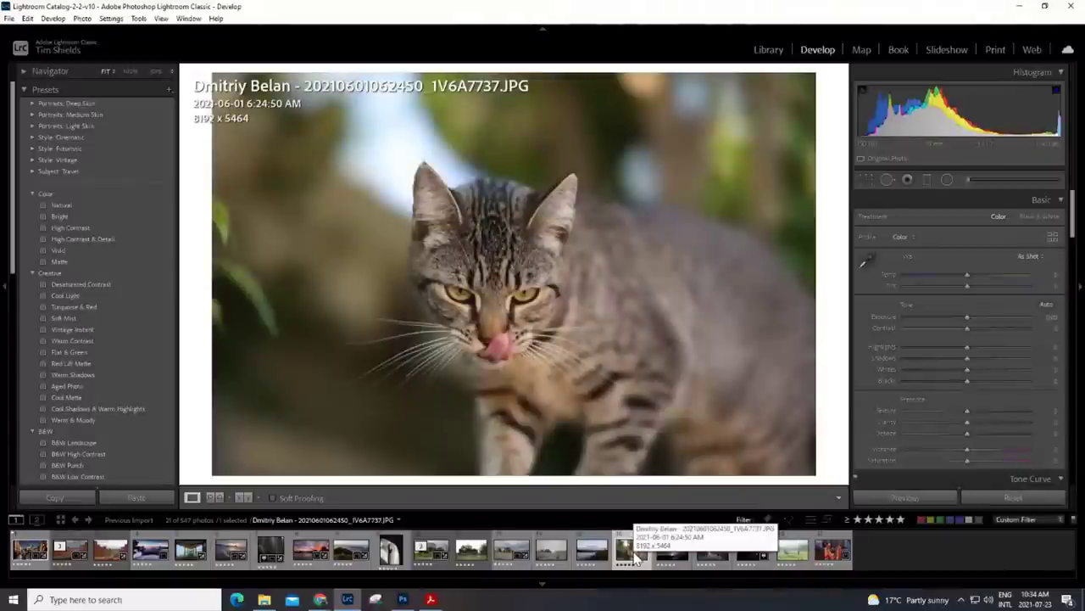
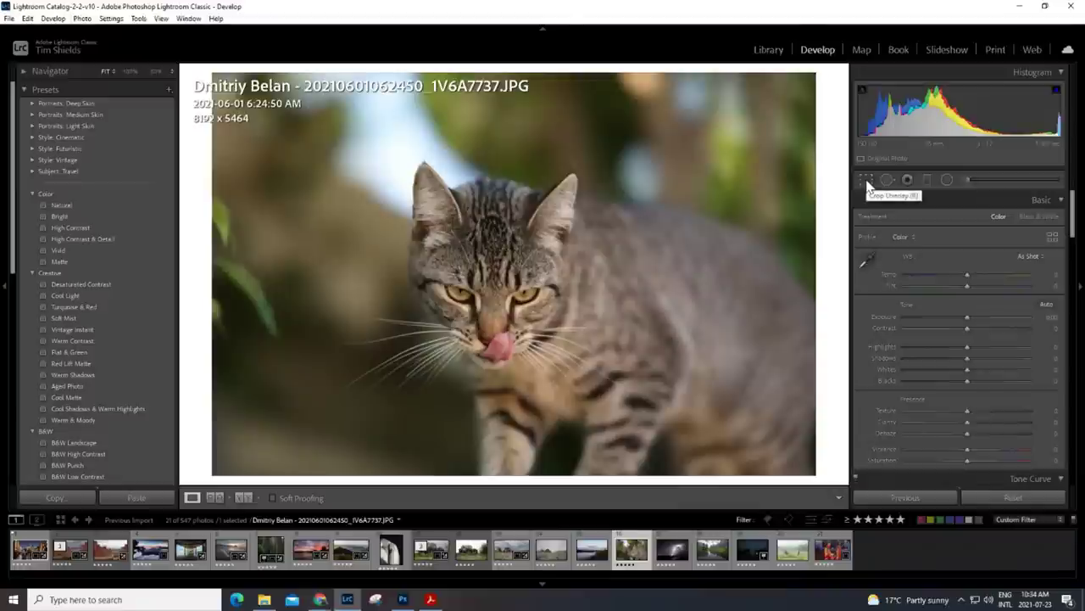
pyautogui.click(865, 181)
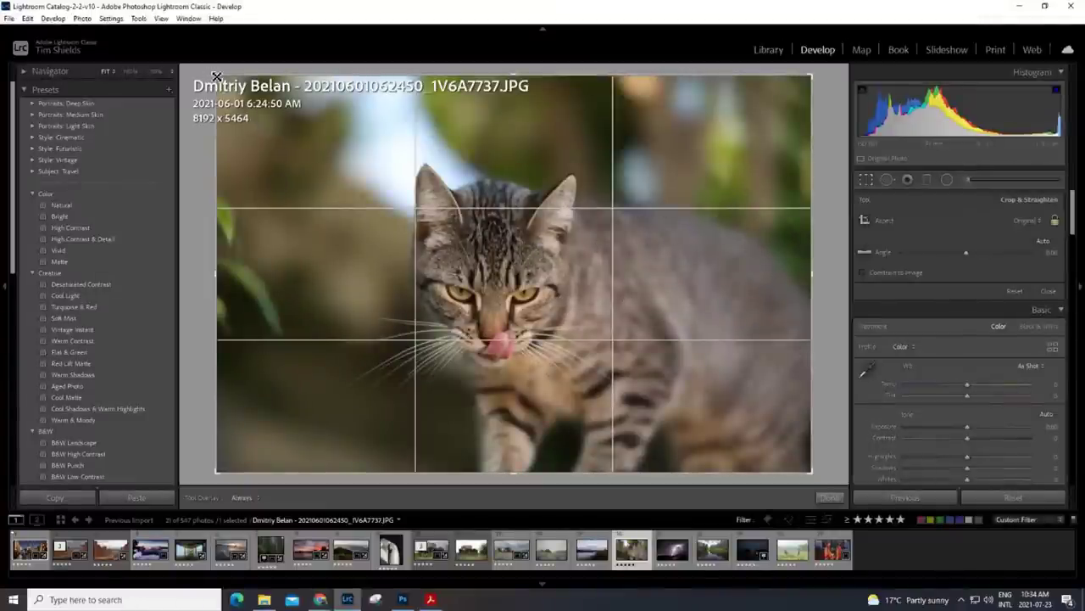
pyautogui.moveTo(209, 77); pyautogui.dragTo(343, 159)
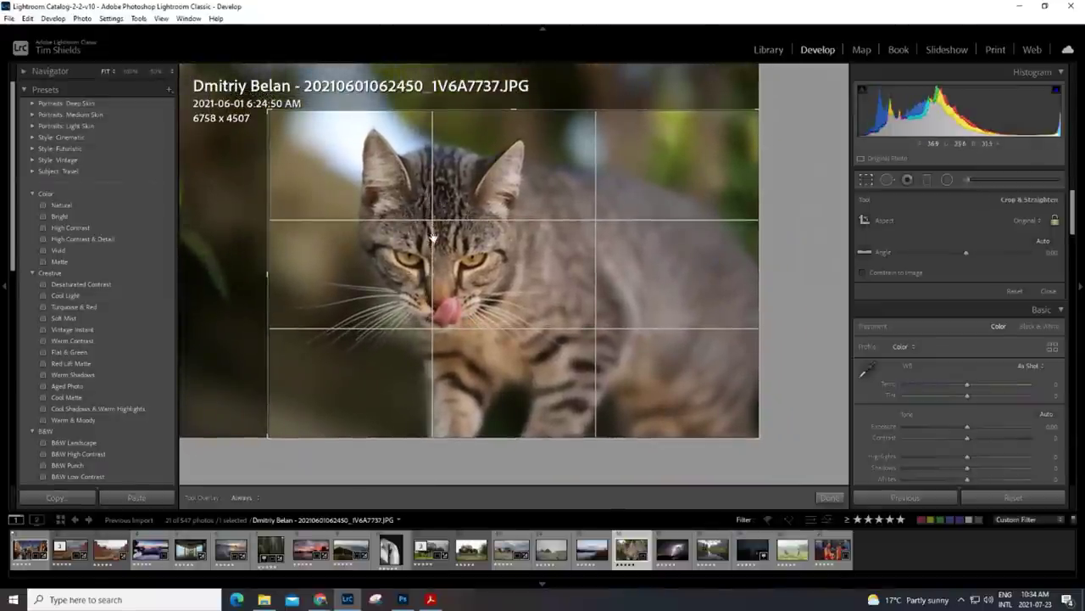
pyautogui.moveTo(262, 106)
pyautogui.mouseDown()
pyautogui.moveTo(255, 66)
pyautogui.moveTo(270, 108)
pyautogui.mouseUp()
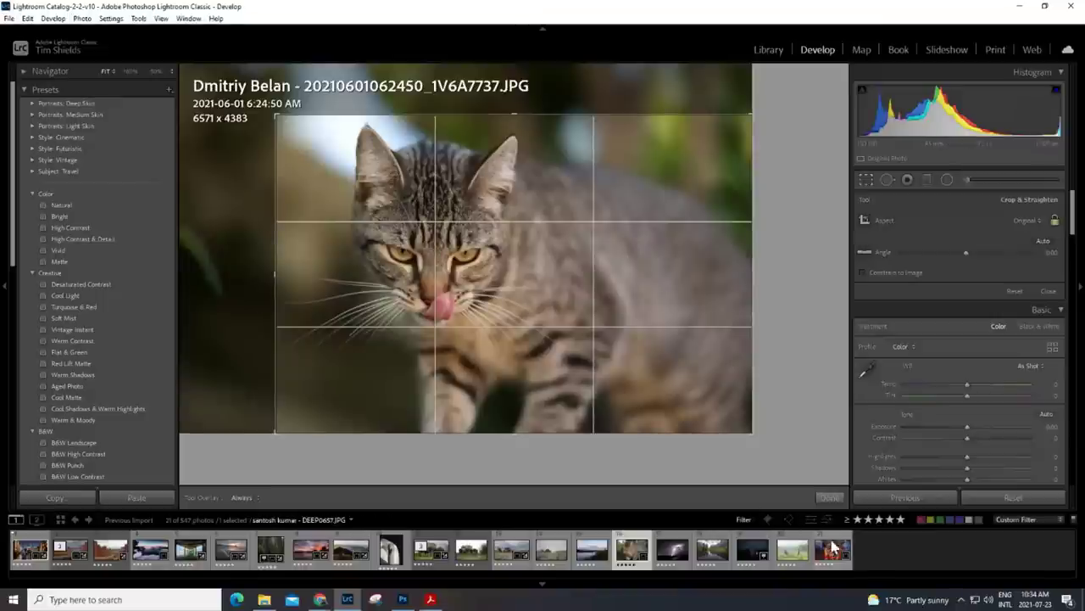
pyautogui.click(829, 498)
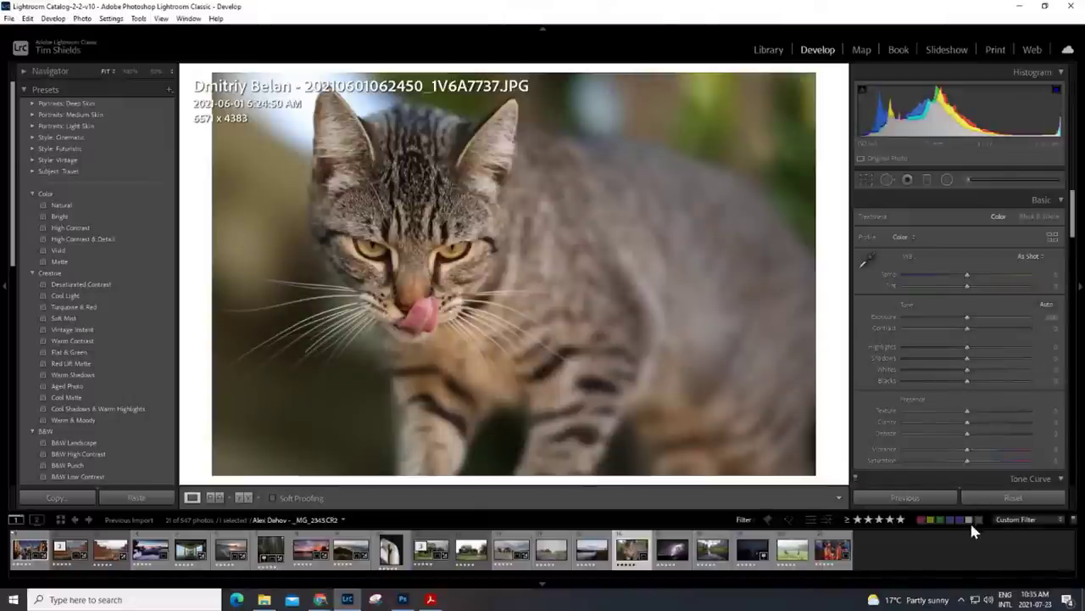
pyautogui.click(1001, 503)
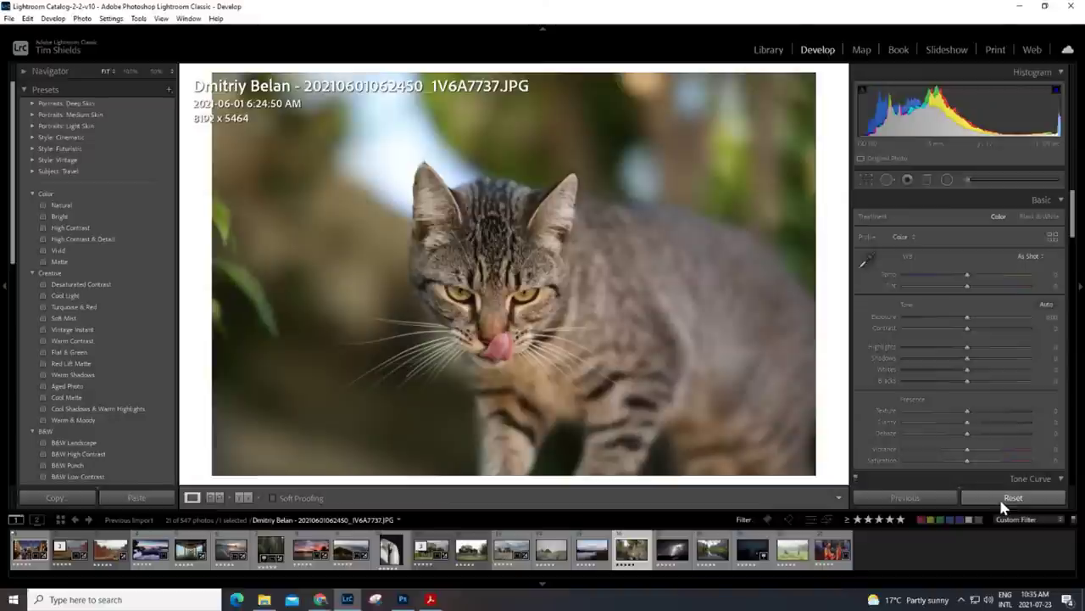
pyautogui.hotkey('ctrl', 'z')
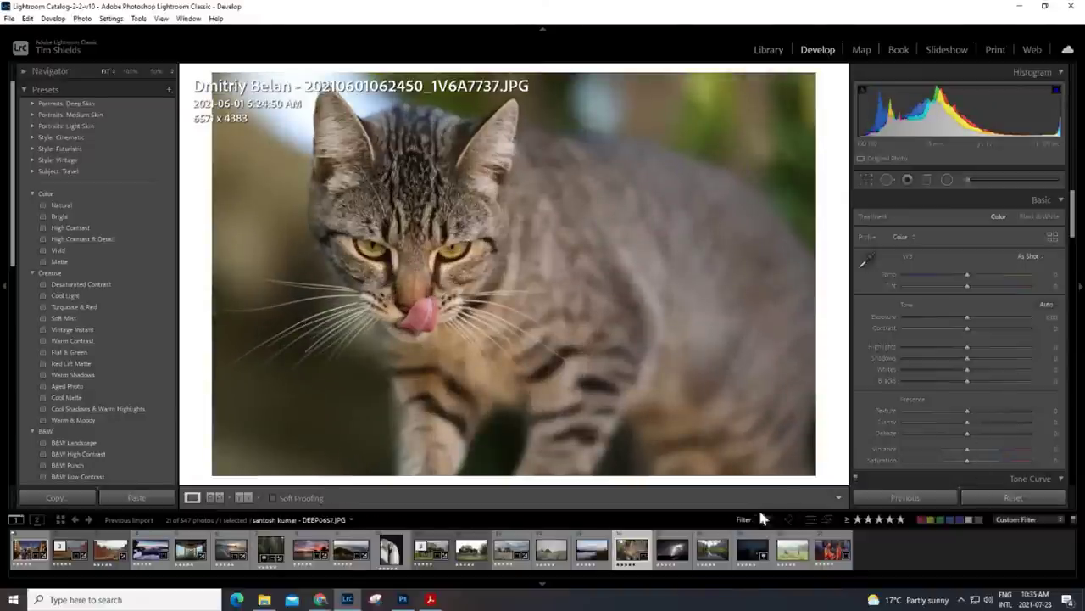
# Step: On the lotus field photo, set Highlights to -100, Shadows to +49, Whites to +4, Blacks to -49 and Dehaze to +10
pyautogui.click(791, 556)
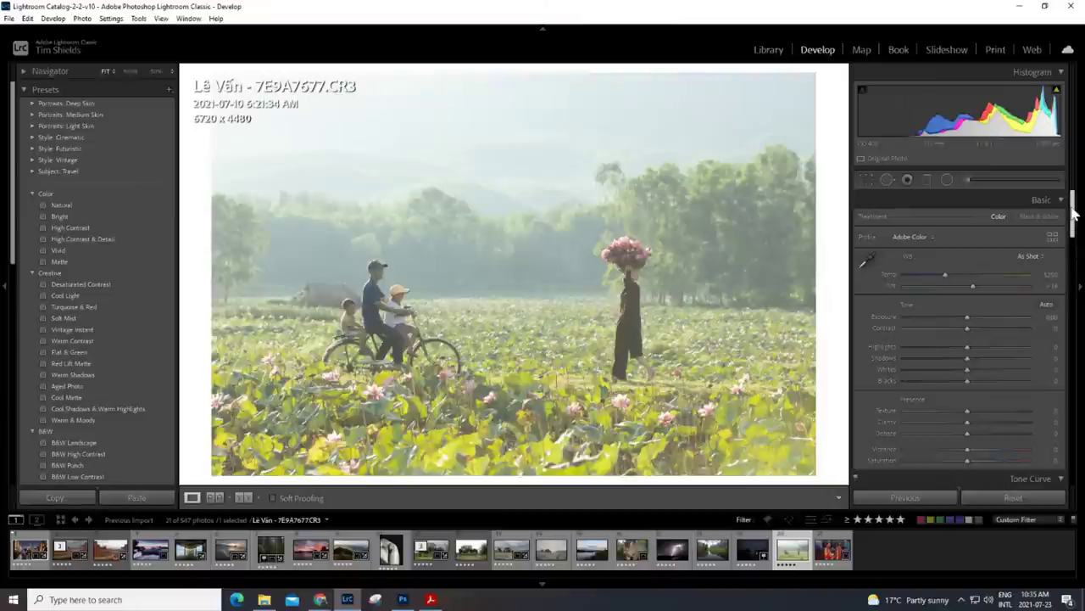
pyautogui.moveTo(1074, 209); pyautogui.dragTo(1073, 229)
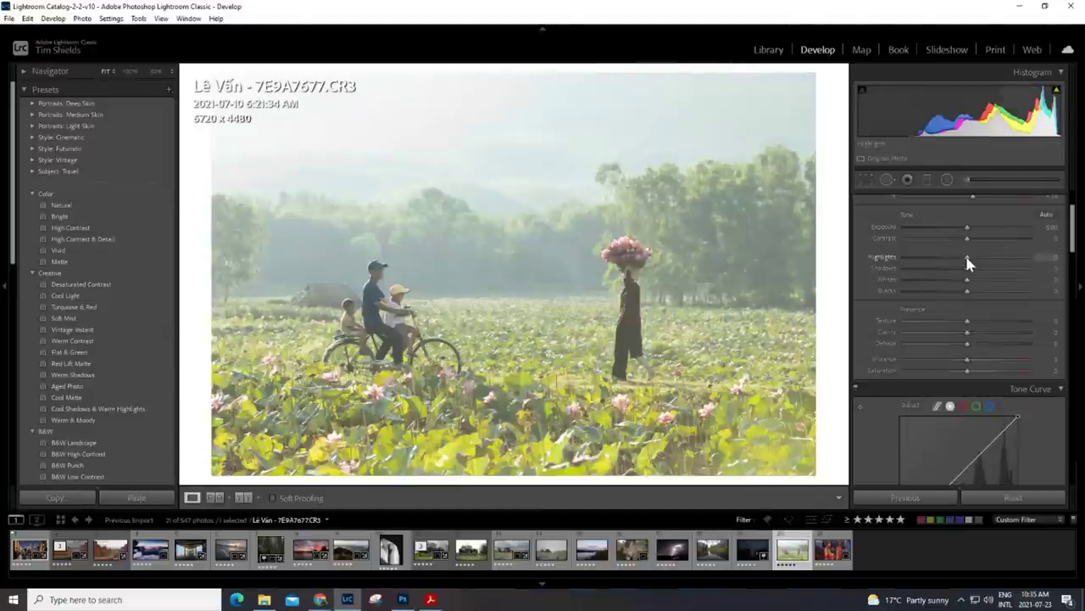
pyautogui.moveTo(967, 256); pyautogui.dragTo(881, 265)
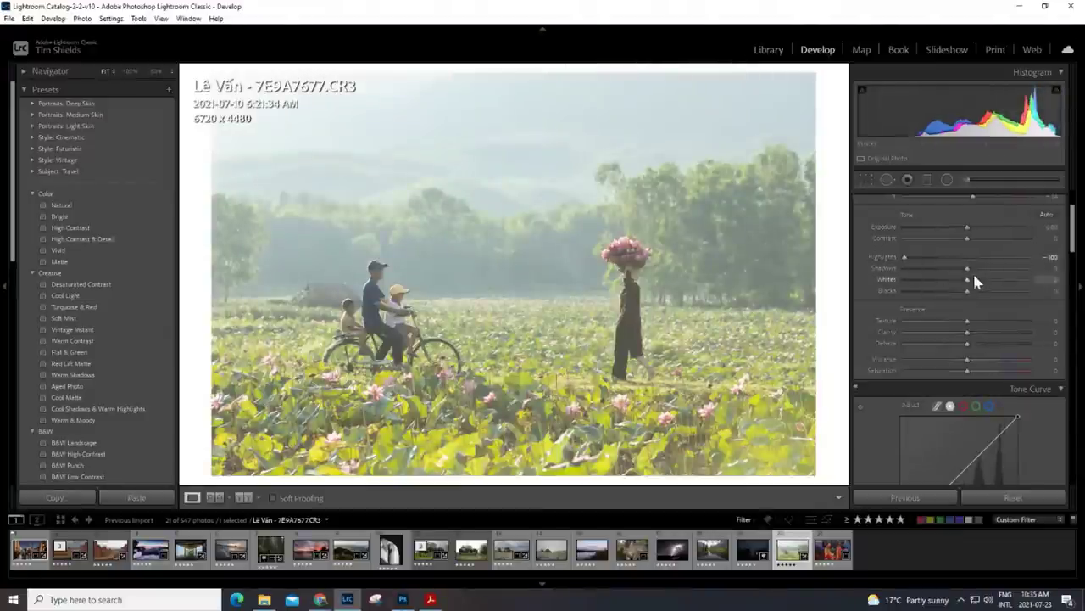
pyautogui.moveTo(967, 270); pyautogui.dragTo(936, 292)
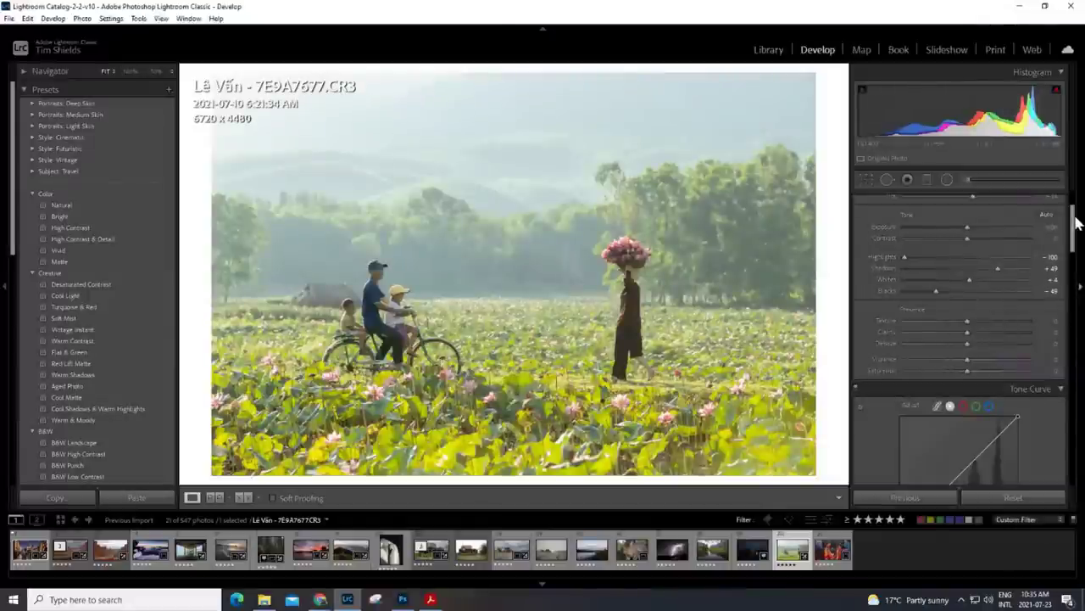
pyautogui.scroll(-2, 1076, 216)
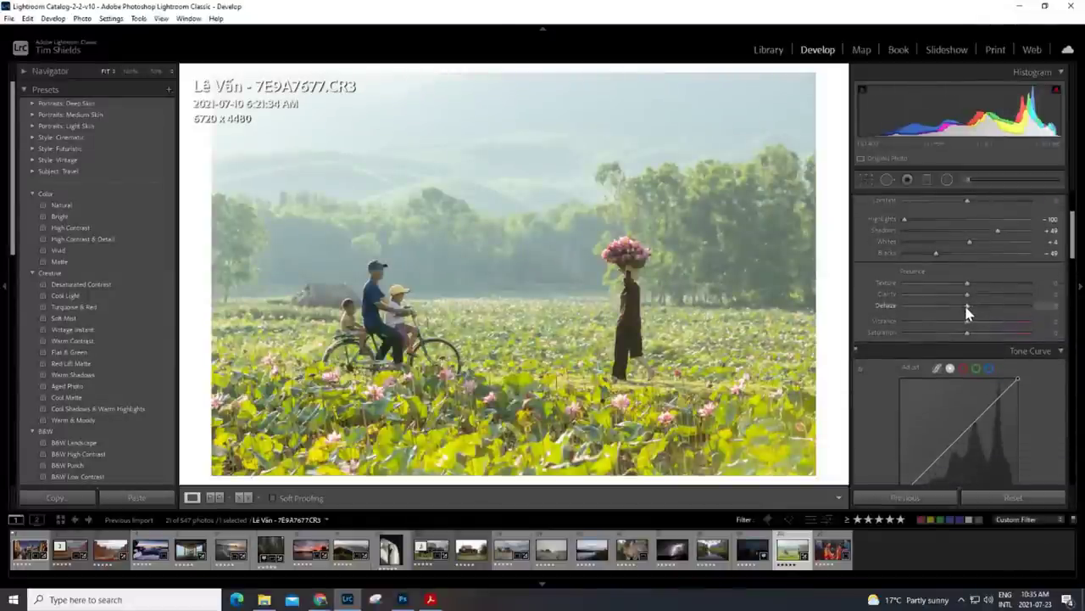
pyautogui.moveTo(967, 307); pyautogui.dragTo(973, 307)
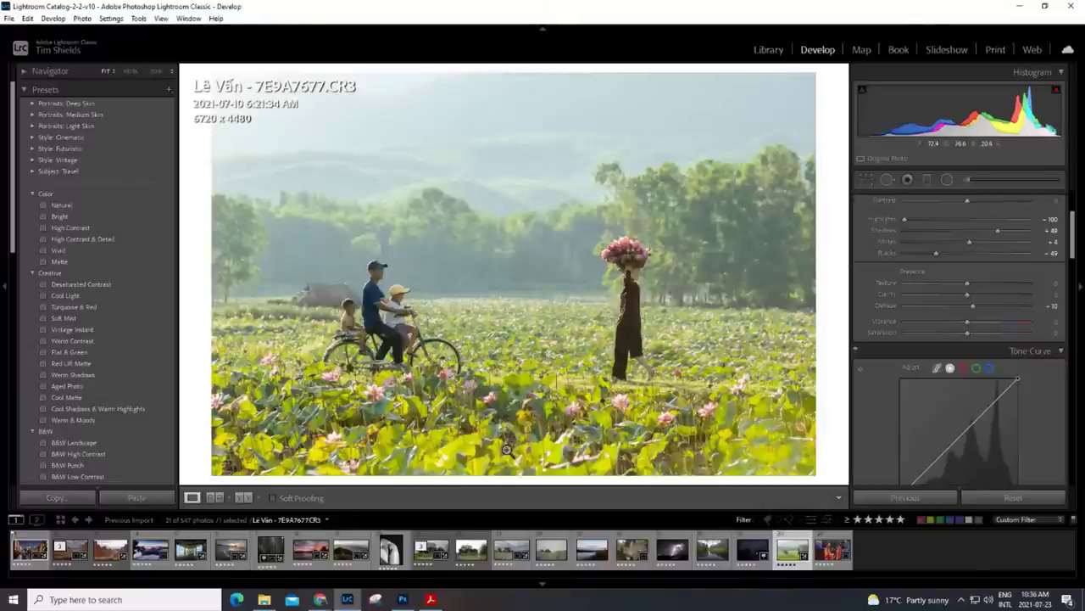
# Step: Darken the foreground lotus plants with a graduated filter running up from below, setting its Exposure to -0.57
pyautogui.click(926, 180)
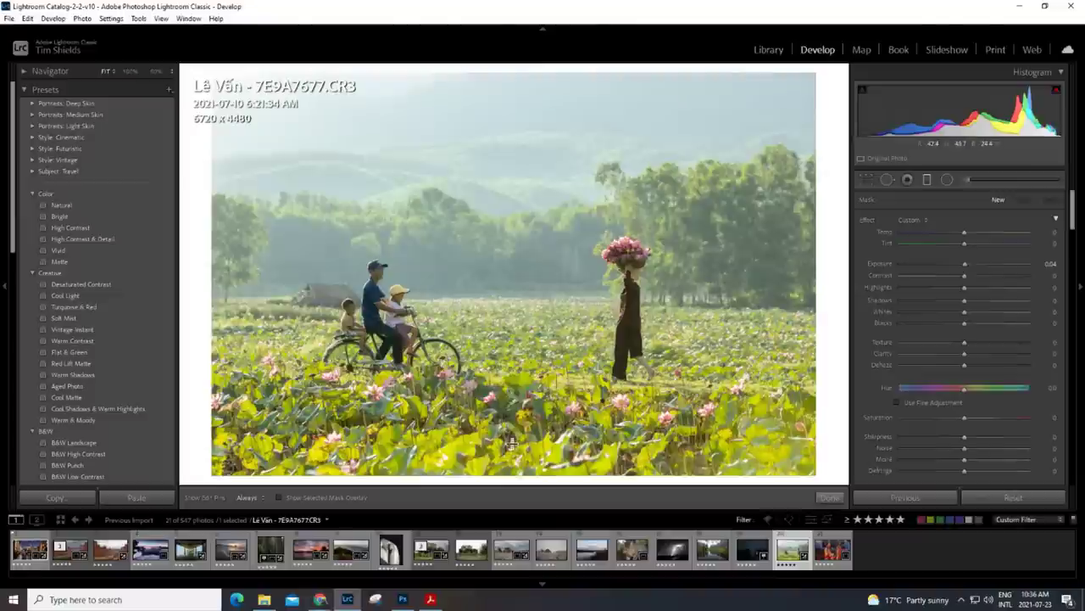
pyautogui.moveTo(513, 337); pyautogui.dragTo(518, 310)
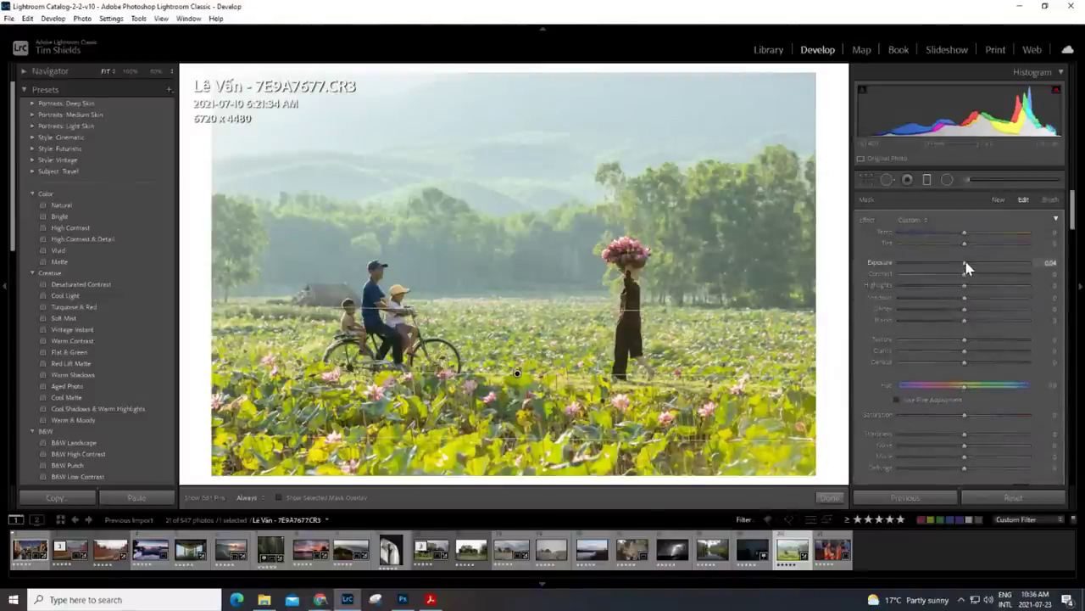
pyautogui.moveTo(967, 268); pyautogui.dragTo(949, 267)
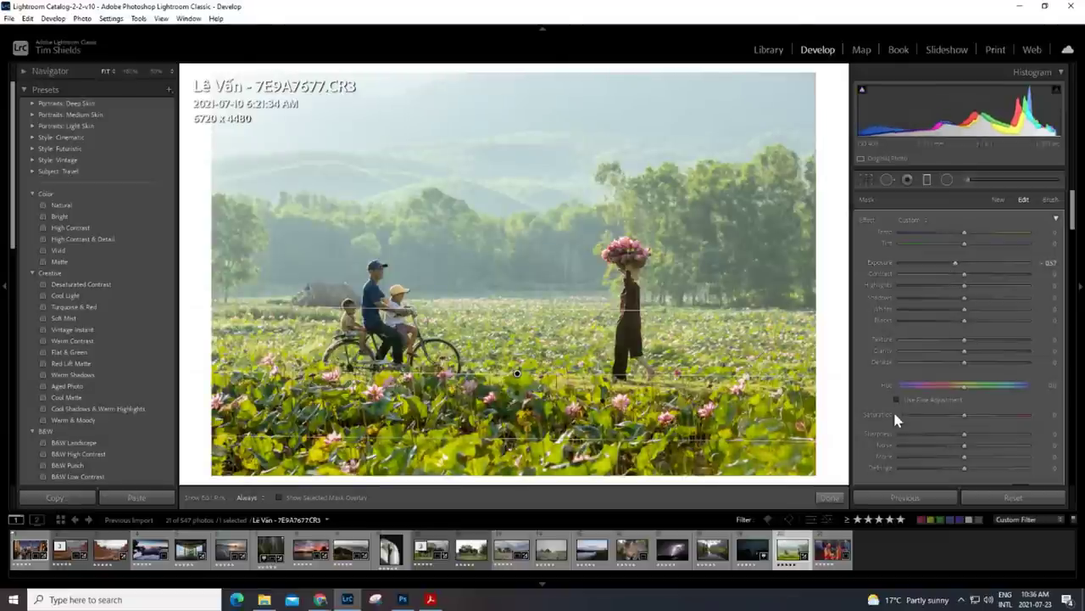
pyautogui.click(928, 181)
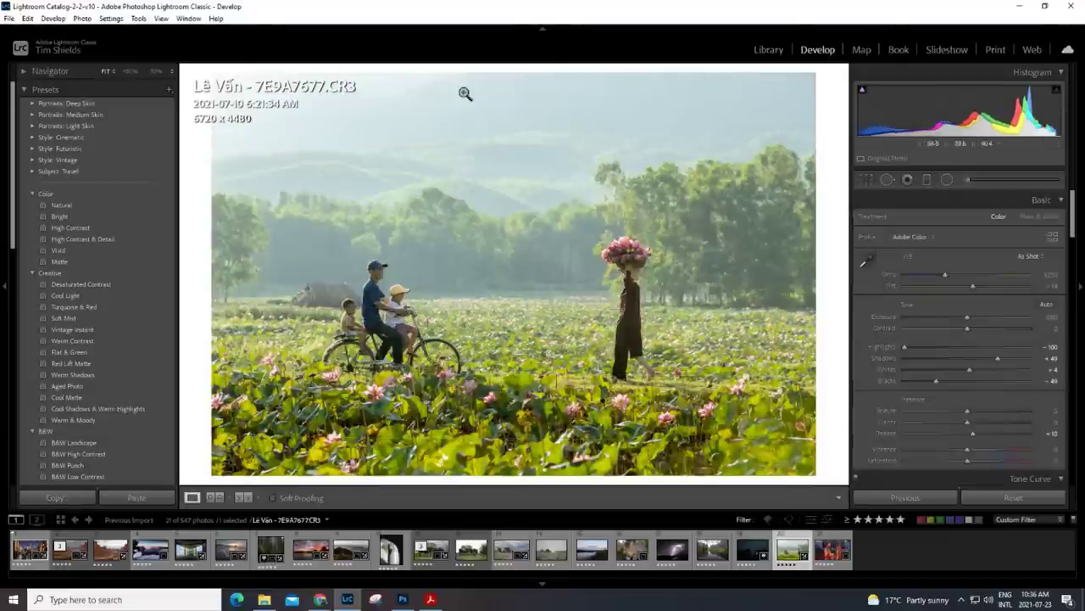
# Step: Darken the sky and hills with a second graduated filter at Exposure -0.50, and compare the lotus field edit with its unedited original
pyautogui.click(927, 179)
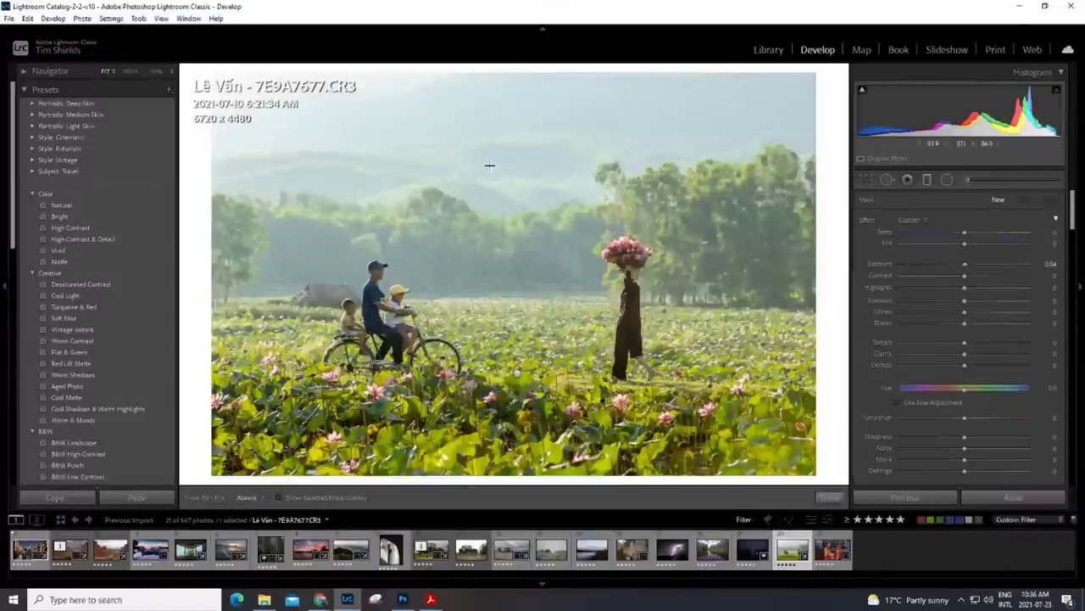
pyautogui.moveTo(490, 155)
pyautogui.mouseDown()
pyautogui.moveTo(485, 303)
pyautogui.moveTo(496, 170)
pyautogui.mouseUp()
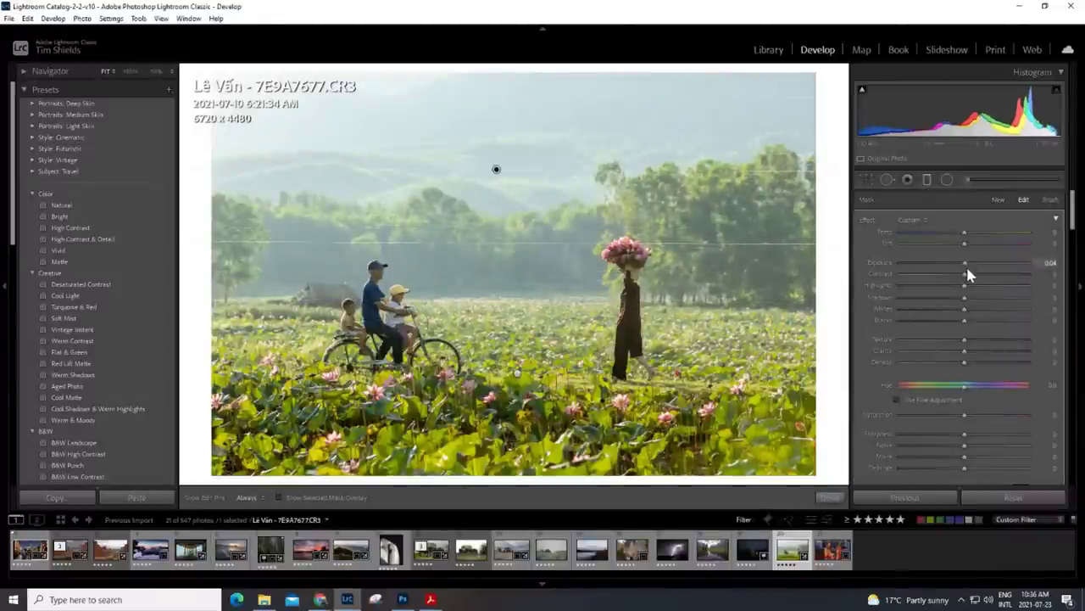
pyautogui.moveTo(967, 268); pyautogui.dragTo(956, 262)
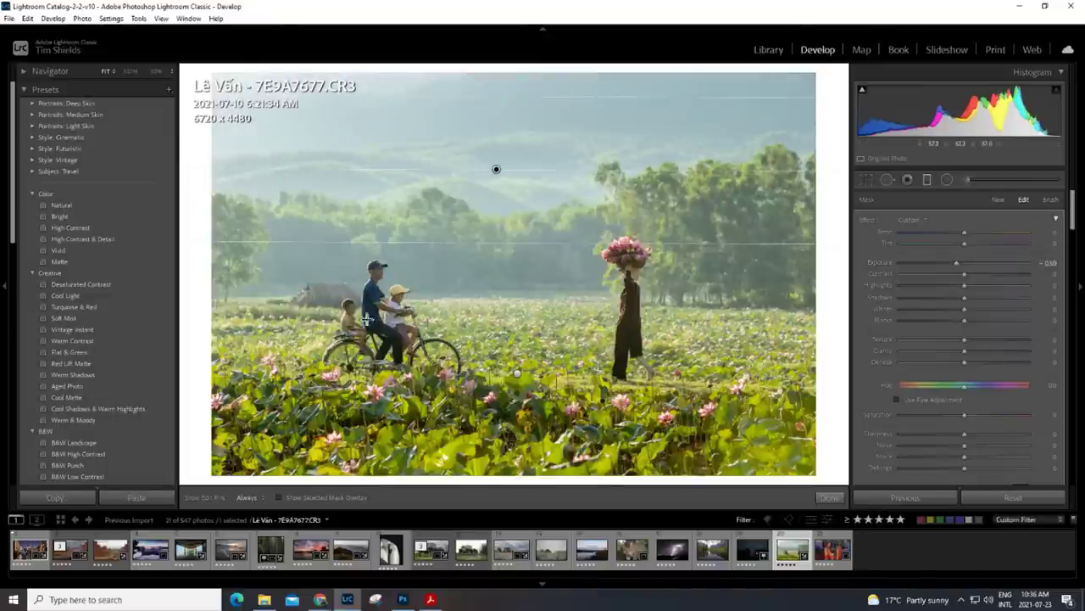
pyautogui.click(830, 498)
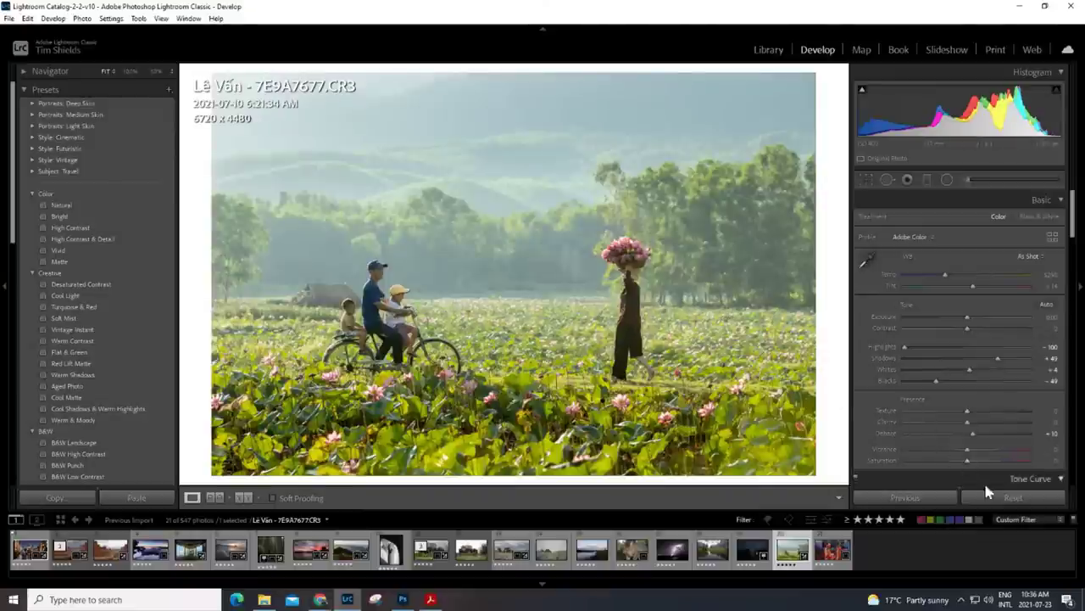
pyautogui.click(1015, 498)
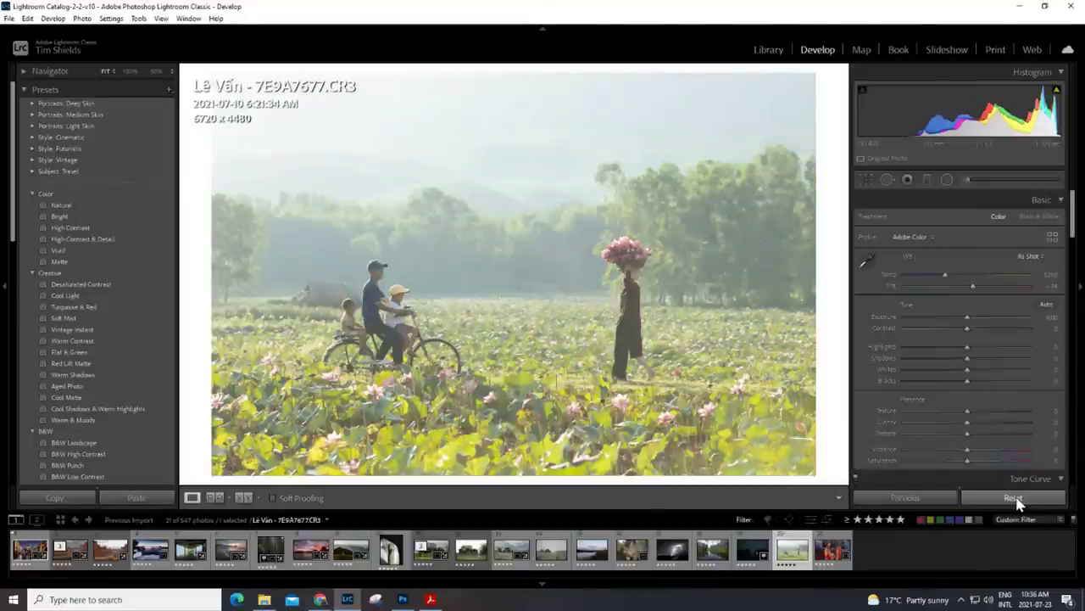
pyautogui.hotkey('ctrl', 'z')
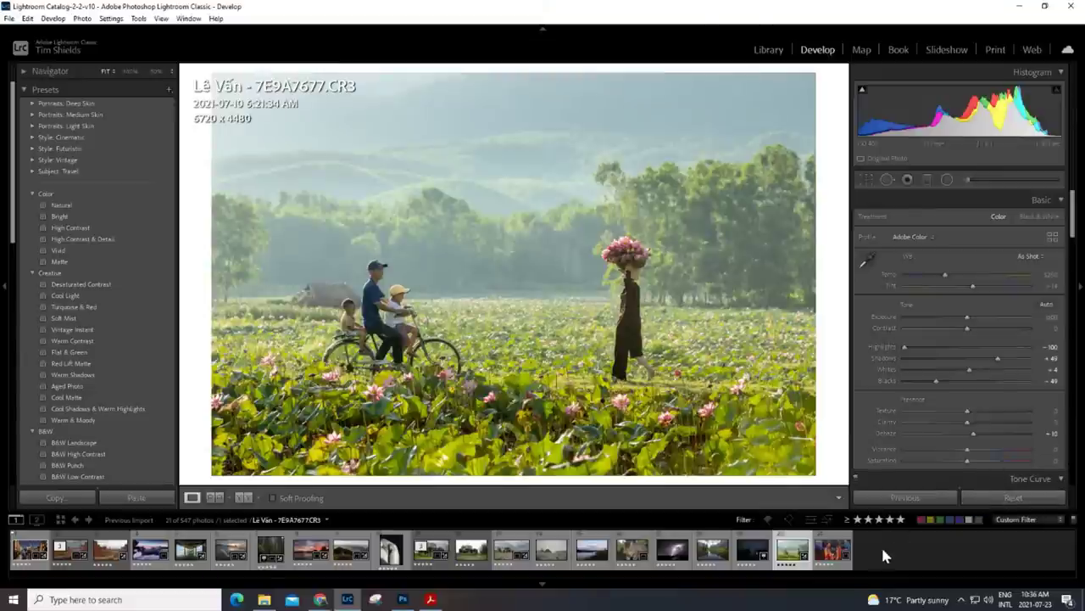
# Step: Crop the mountain river reflection photo on all sides to 4369 x 2913, keeping the original aspect ratio
pyautogui.click(715, 553)
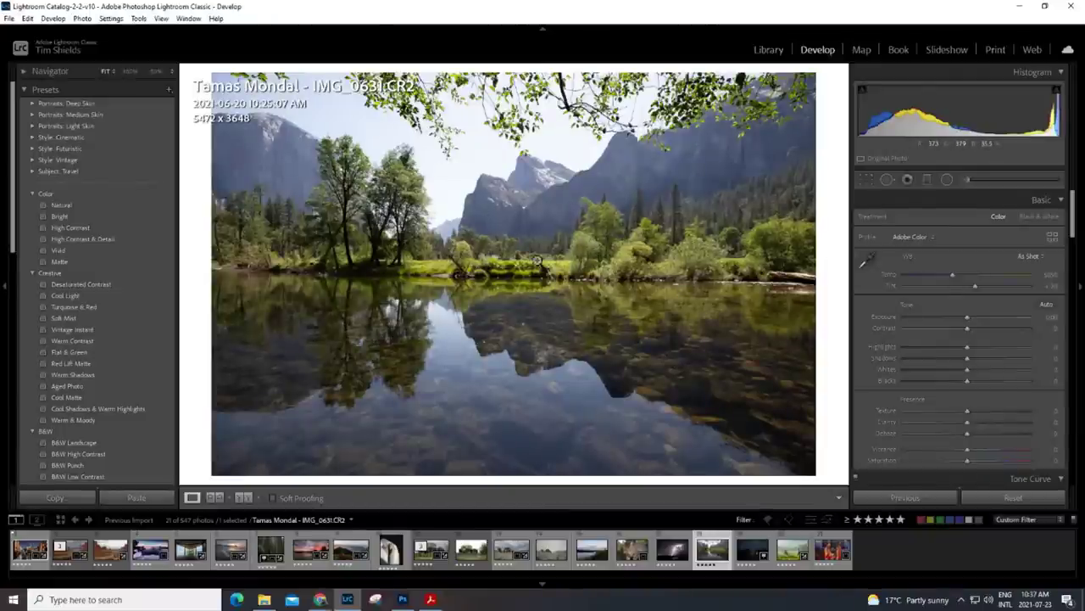
pyautogui.click(866, 177)
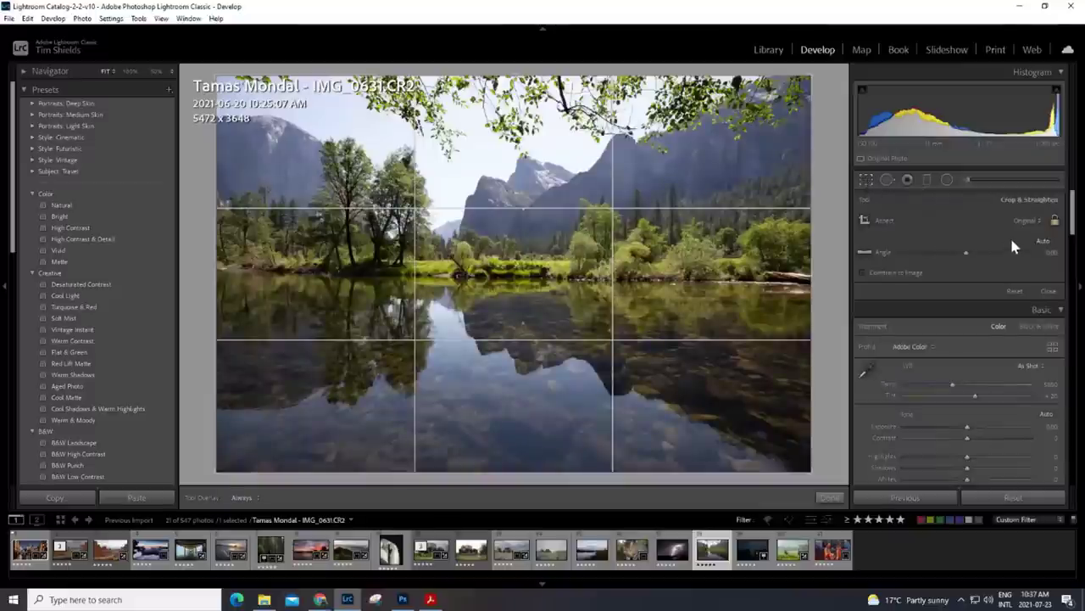
pyautogui.click(1033, 219)
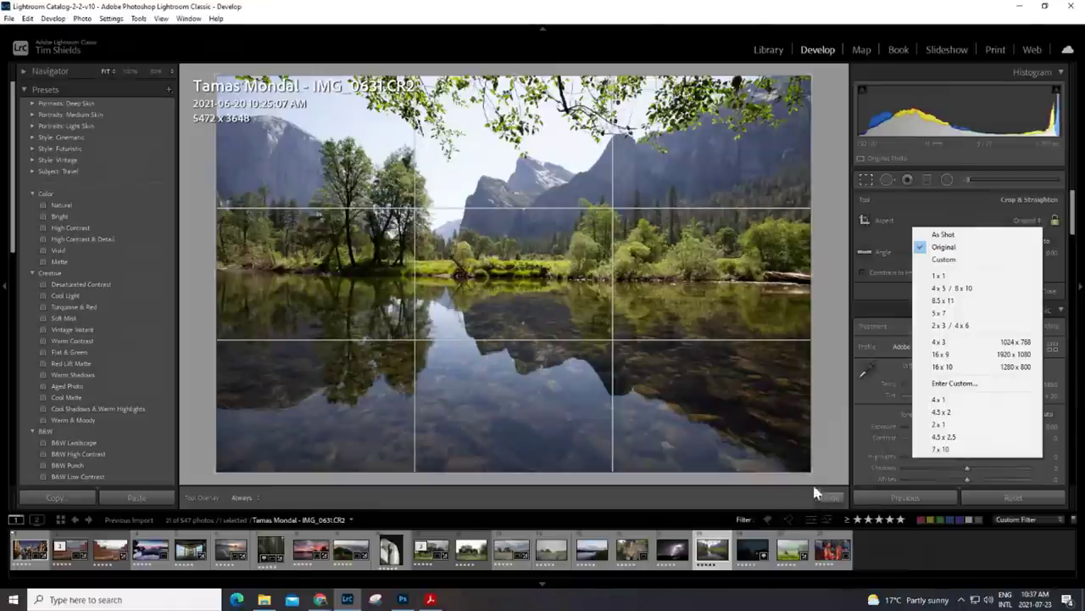
pyautogui.moveTo(811, 472); pyautogui.dragTo(772, 449)
pyautogui.moveTo(255, 103); pyautogui.dragTo(276, 115)
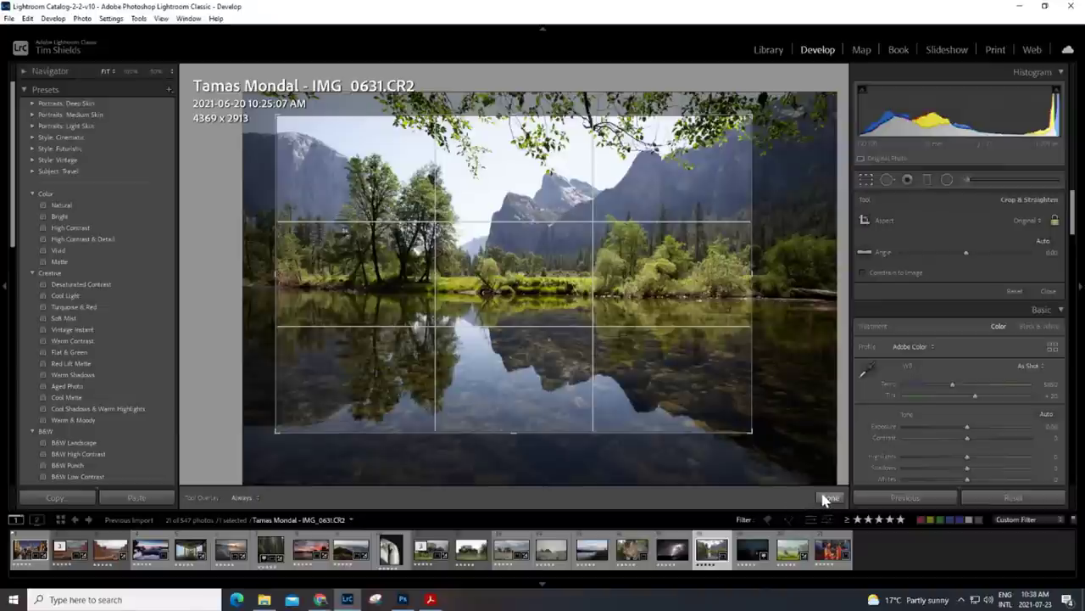
pyautogui.click(827, 497)
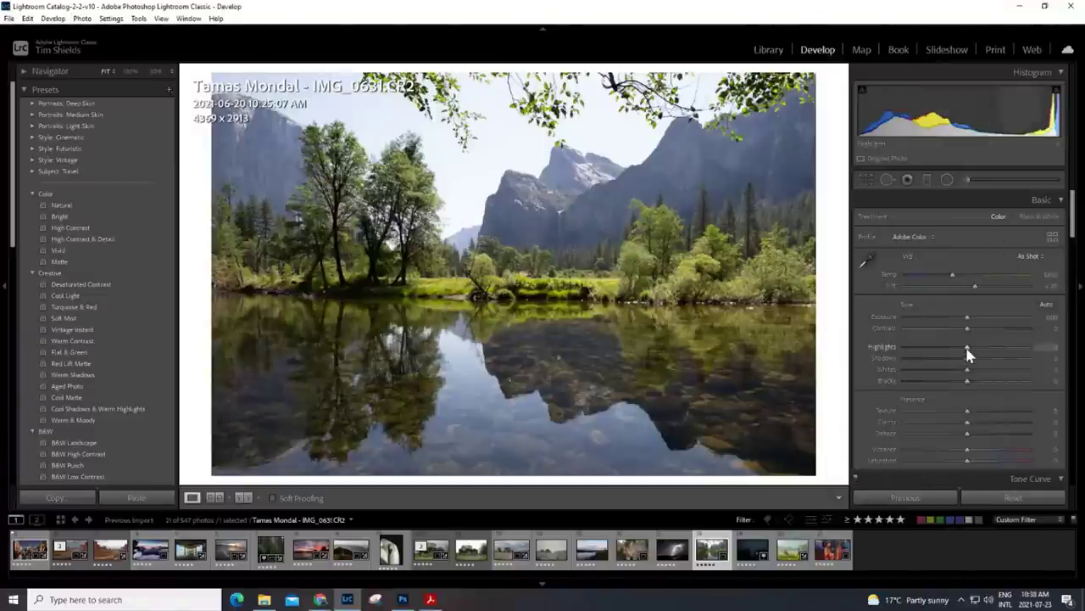
# Step: On the mountain river reflection photo, set Highlights to -100, Shadows to +100, Whites to +30 and Blacks to -53
pyautogui.moveTo(967, 352); pyautogui.dragTo(886, 355)
pyautogui.moveTo(964, 357); pyautogui.dragTo(1028, 357)
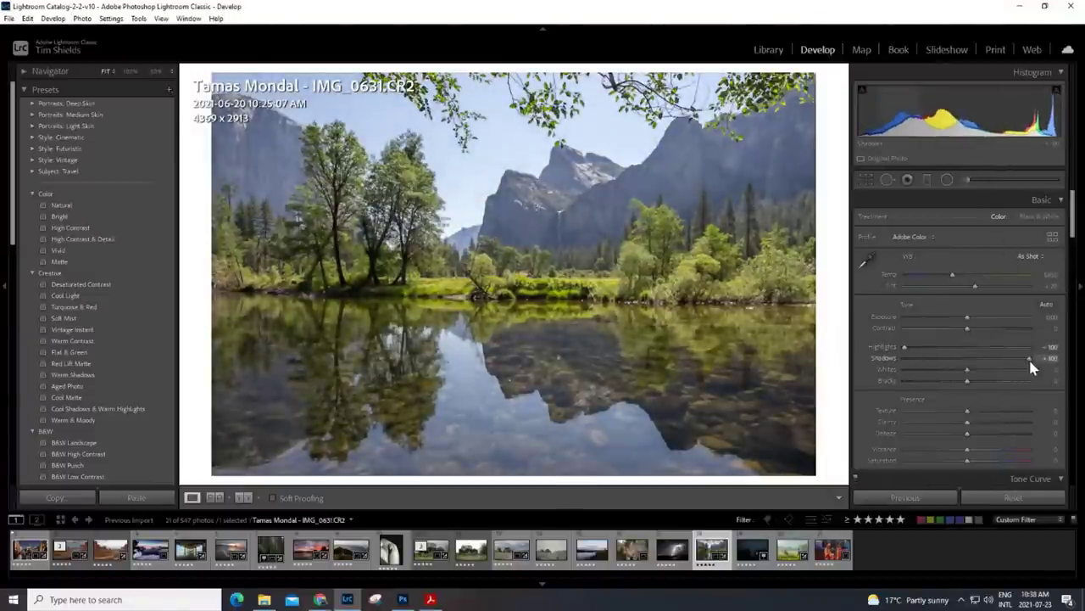
pyautogui.moveTo(967, 370); pyautogui.dragTo(937, 382)
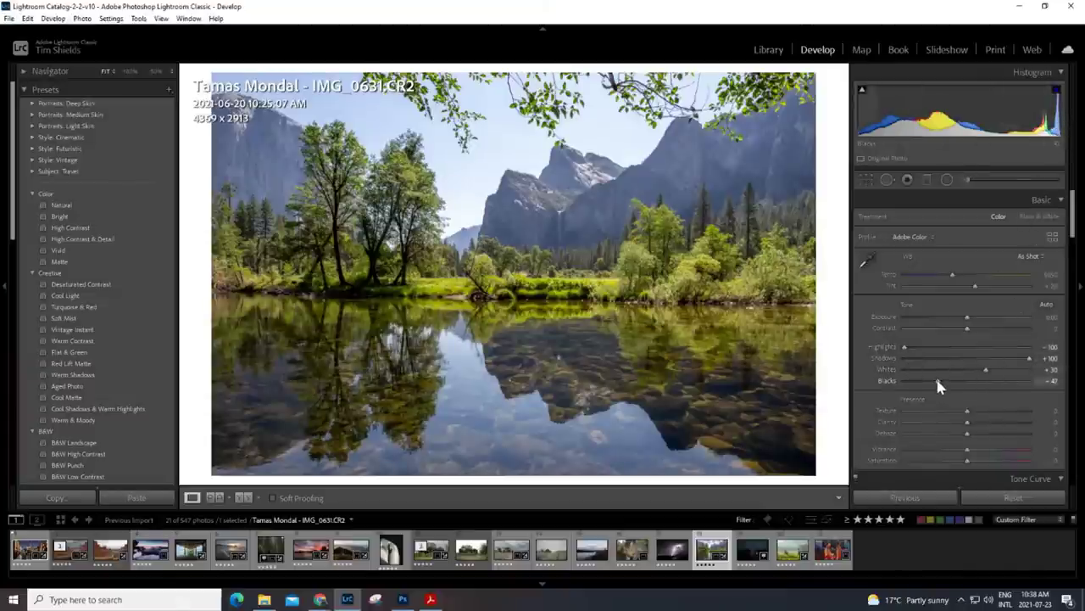
pyautogui.moveTo(935, 380); pyautogui.dragTo(931, 380)
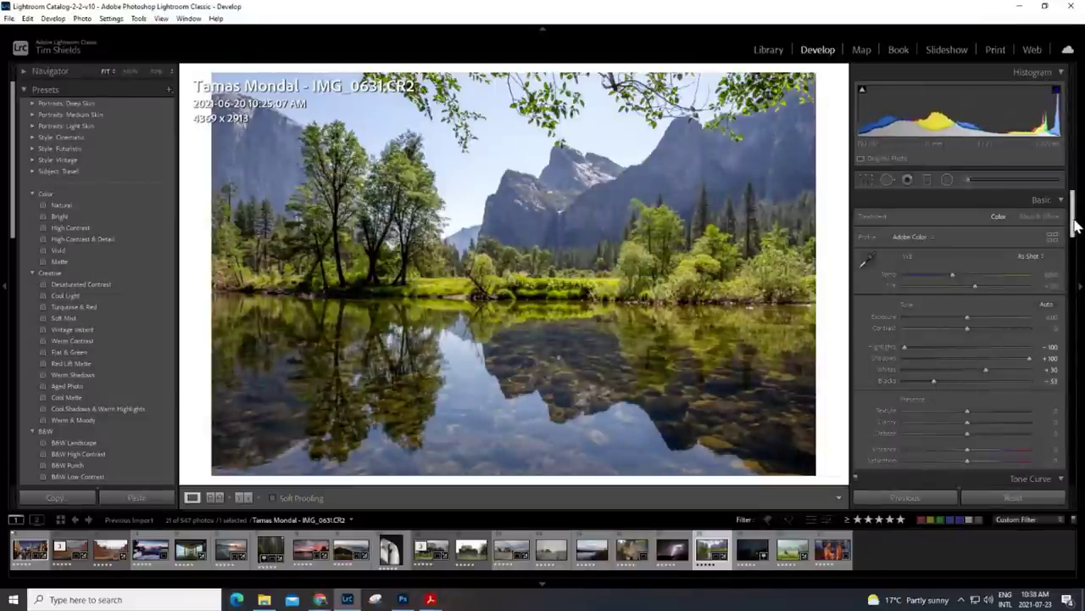
# Step: Try the Daylight and Cloudy white balance presets, settle on Daylight, and set the Tint to +18
pyautogui.click(1037, 261)
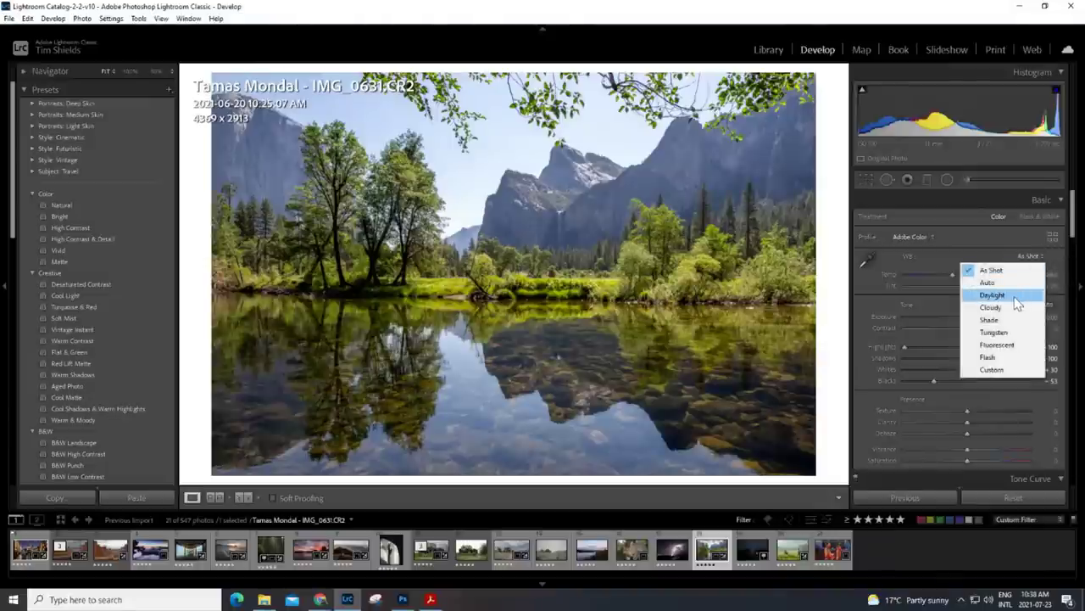
pyautogui.click(1016, 295)
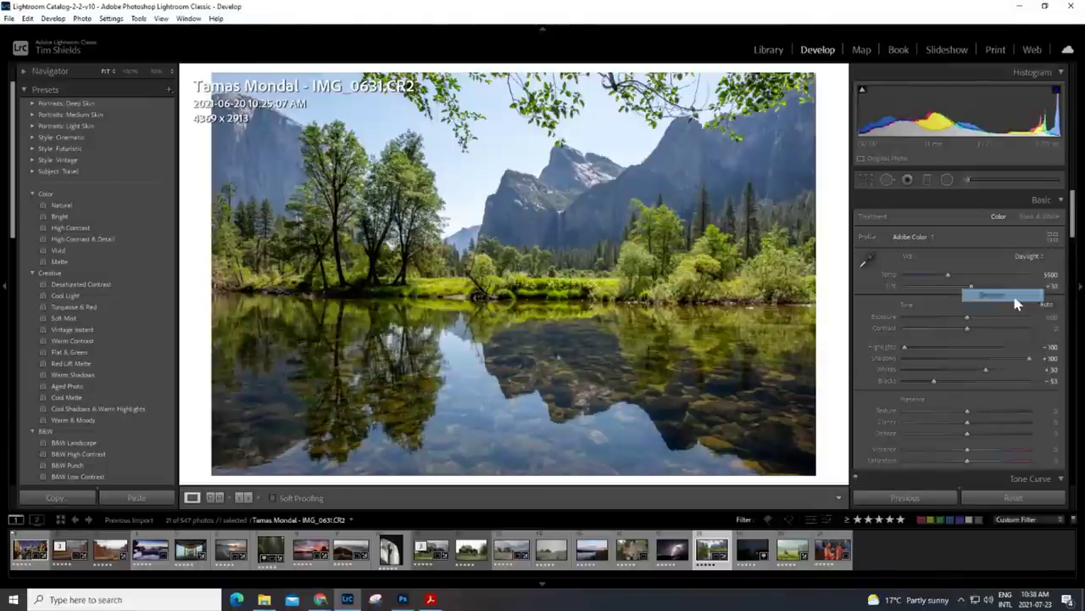
pyautogui.click(1038, 258)
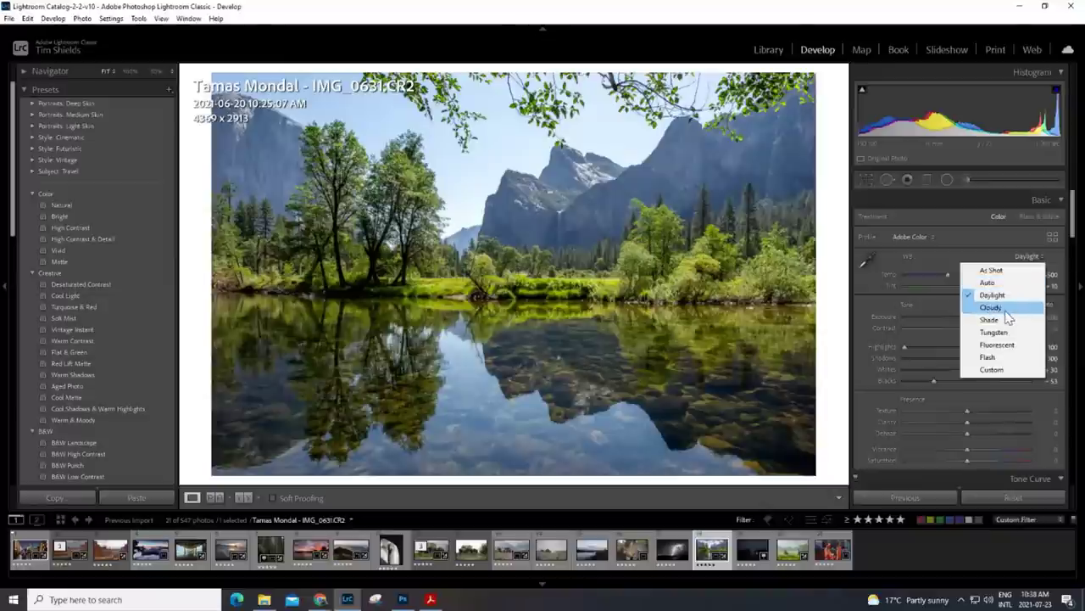
pyautogui.click(1008, 310)
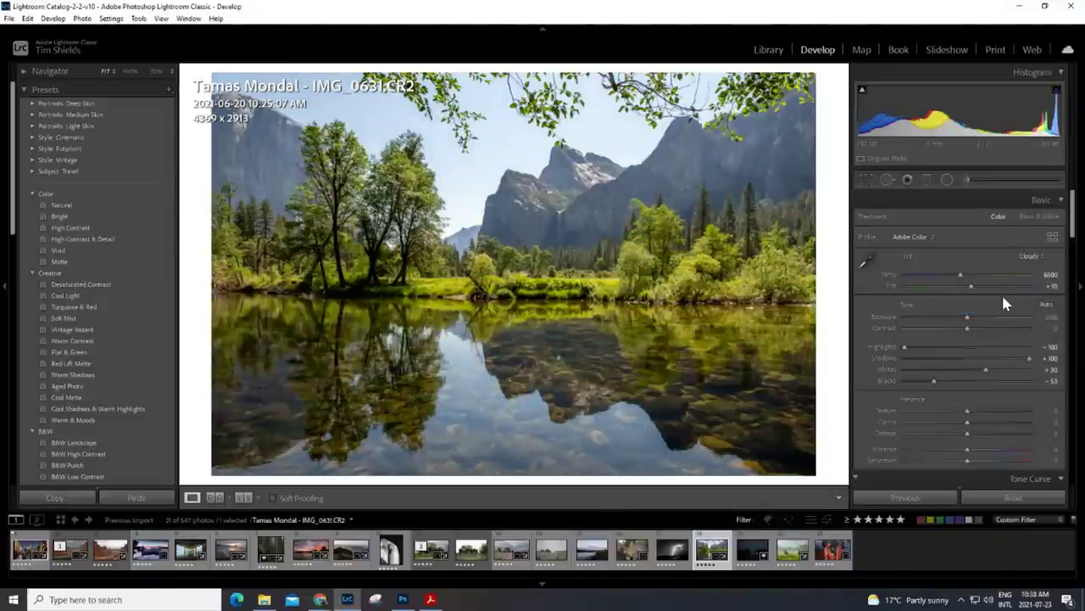
pyautogui.click(1030, 256)
pyautogui.click(1007, 297)
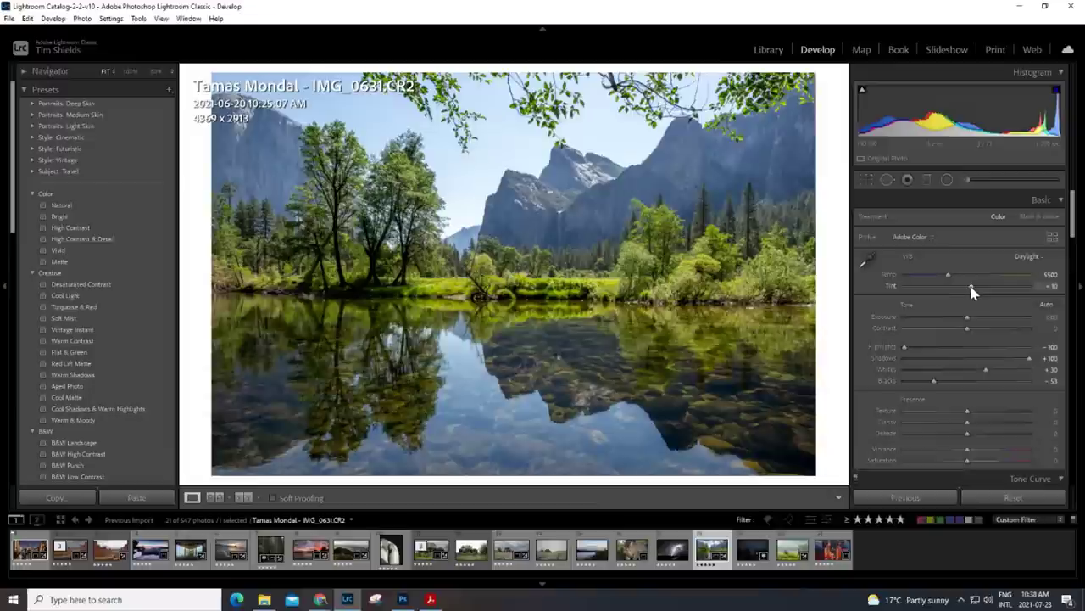
pyautogui.moveTo(971, 288)
pyautogui.mouseDown()
pyautogui.moveTo(984, 288)
pyautogui.moveTo(974, 286)
pyautogui.mouseUp()
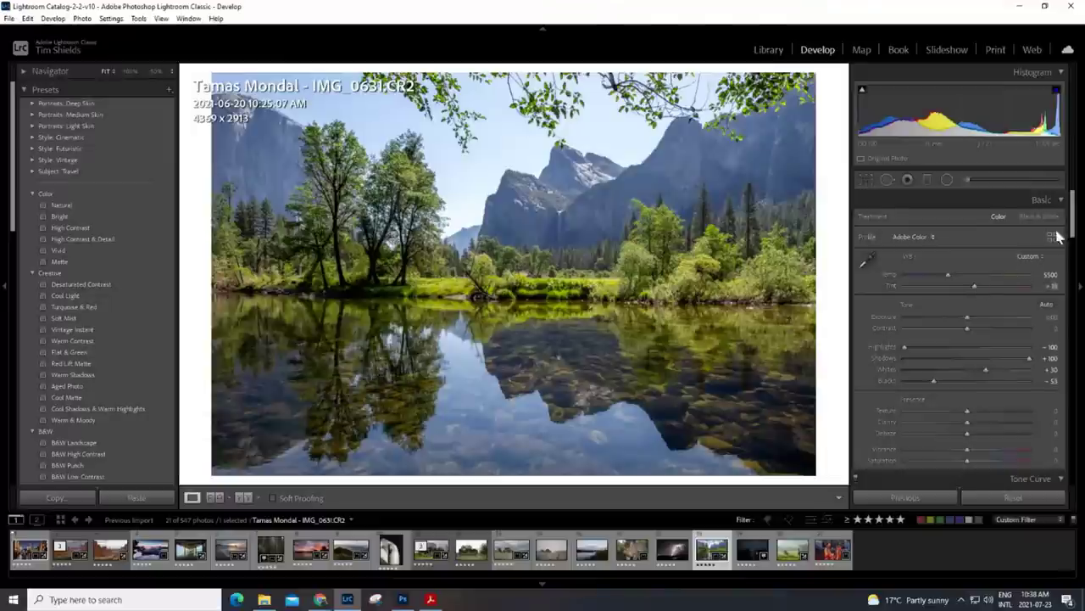
# Step: Lower the color saturation of the greens to -7 and of the yellows to about -15
pyautogui.moveTo(1074, 213); pyautogui.dragTo(1070, 296)
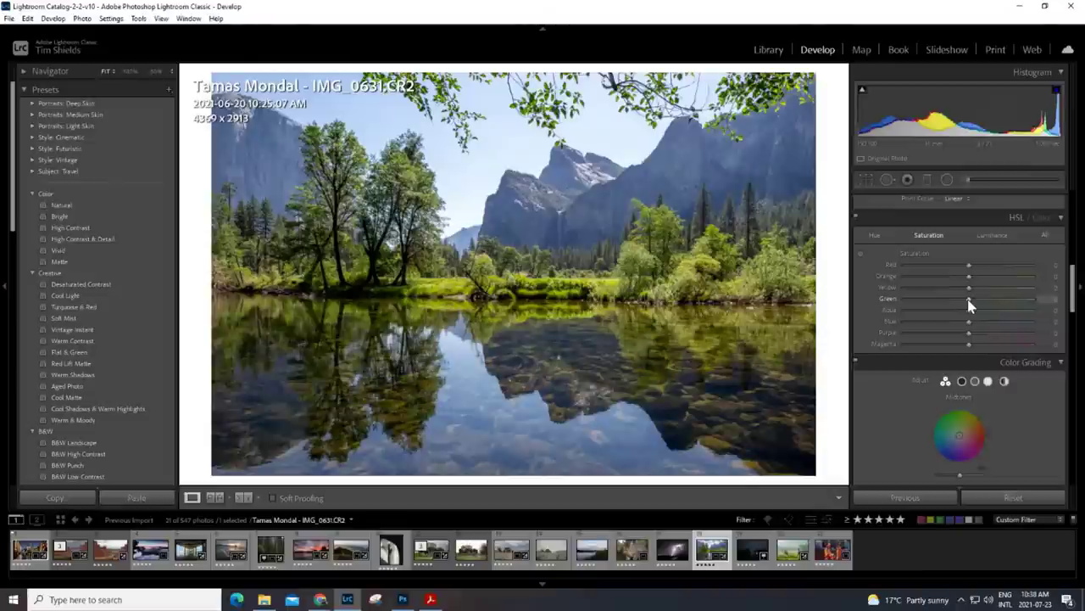
pyautogui.moveTo(964, 300); pyautogui.dragTo(964, 301)
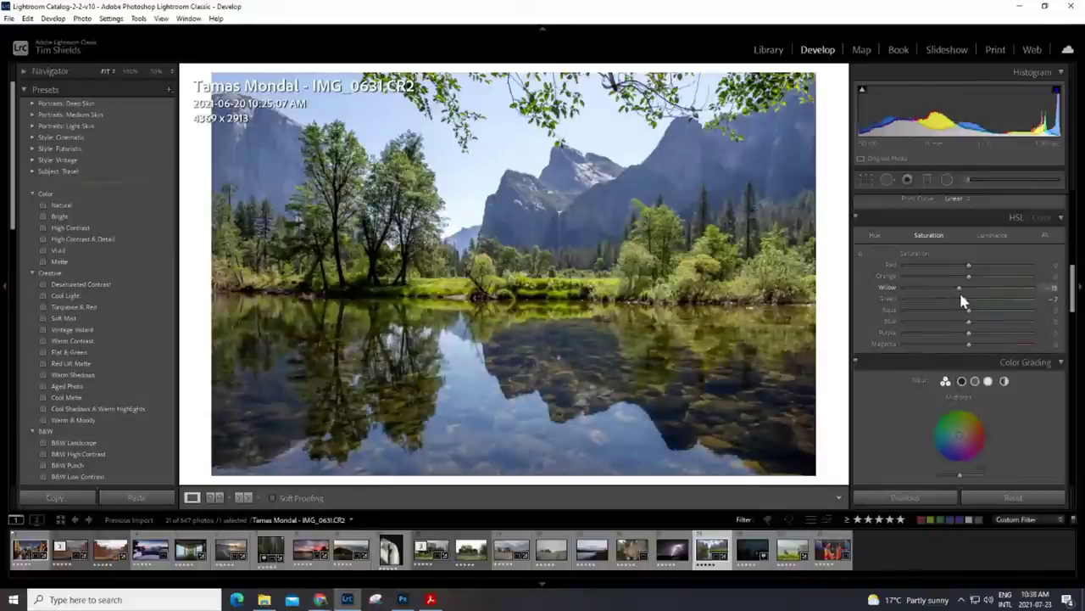
pyautogui.moveTo(962, 289); pyautogui.dragTo(964, 302)
# Step: Darken the water with a graduated filter running up from below to the shoreline, setting its Exposure to -0.35
pyautogui.click(926, 177)
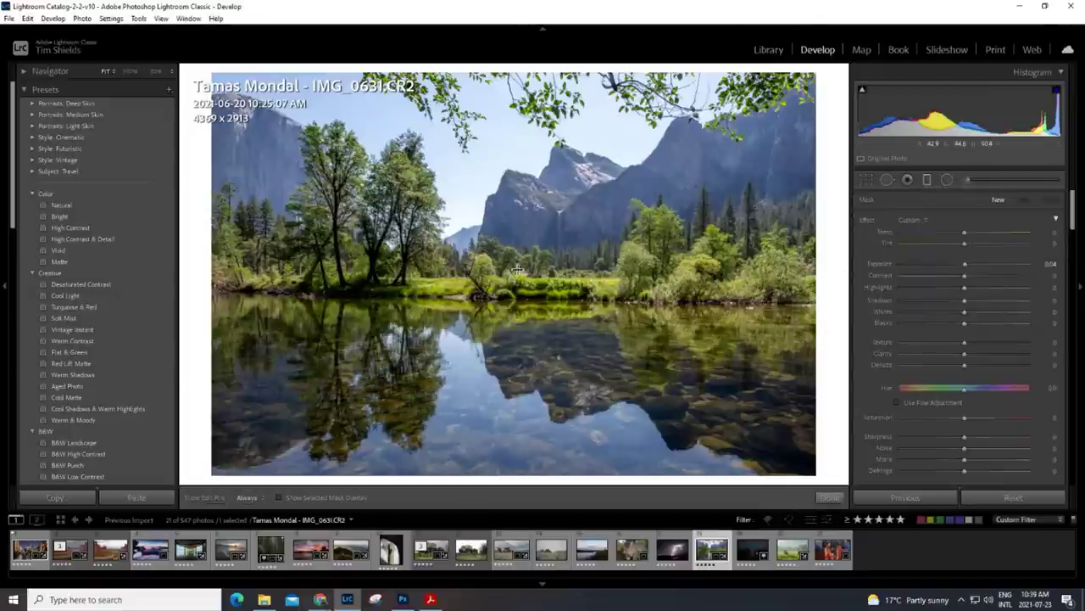
pyautogui.moveTo(484, 456); pyautogui.dragTo(483, 301)
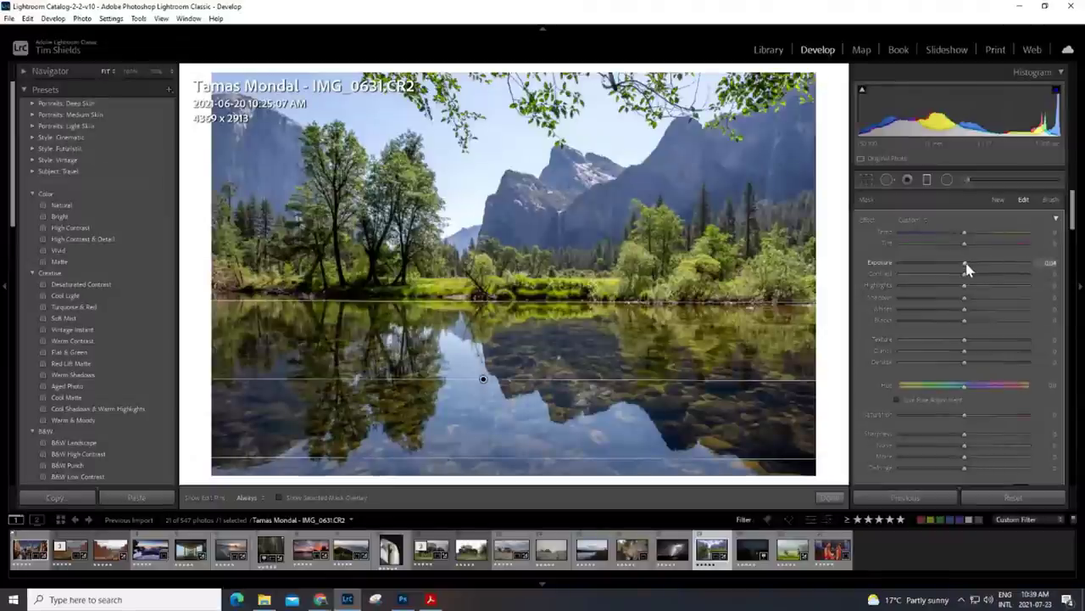
pyautogui.moveTo(967, 264); pyautogui.dragTo(960, 271)
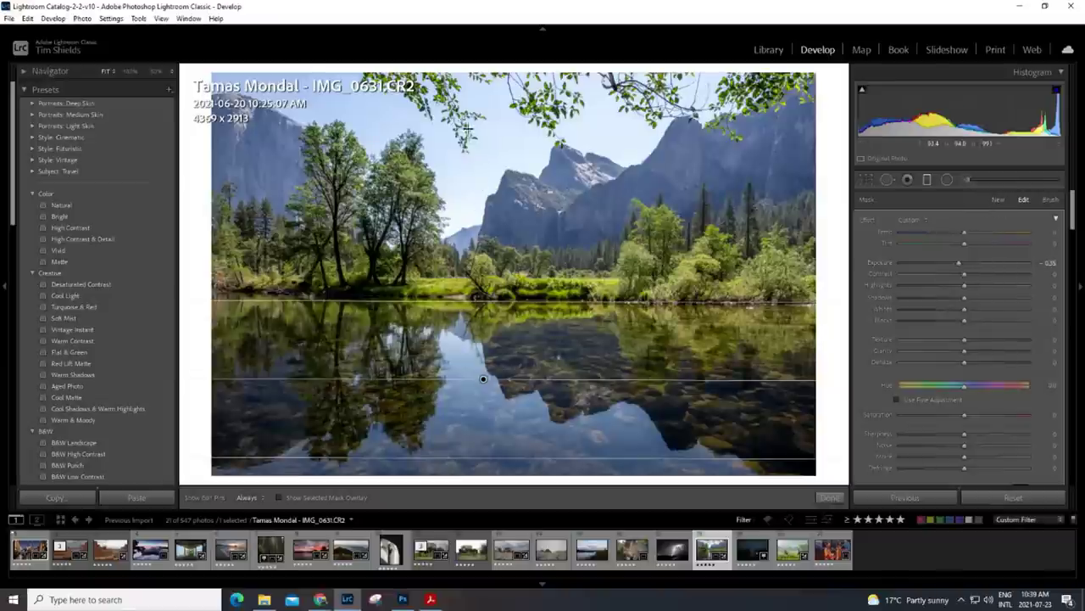
# Step: Darken the sky with a second graduated filter restricted by a Luminance range mask of 81/100, and compare the edit with the unedited original
pyautogui.moveTo(463, 123); pyautogui.dragTo(471, 268)
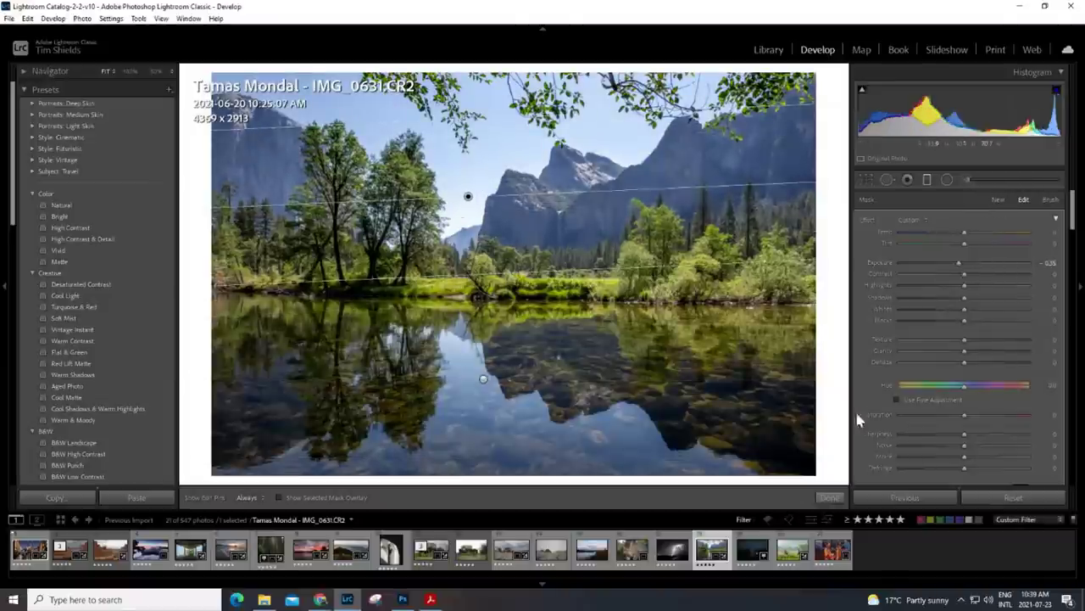
pyautogui.moveTo(1072, 218); pyautogui.dragTo(1072, 247)
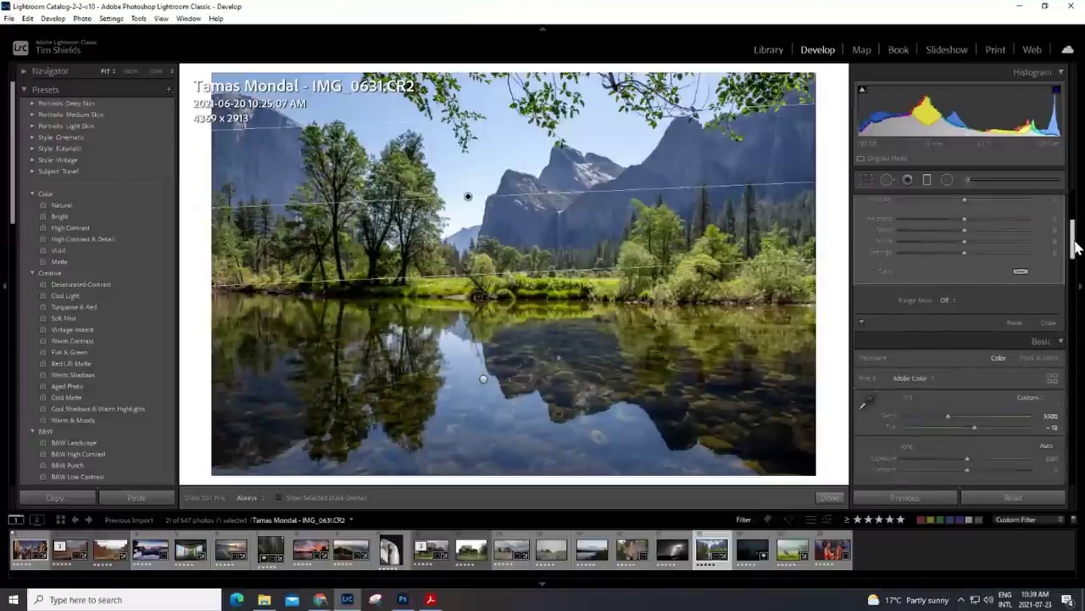
pyautogui.click(948, 300)
pyautogui.click(948, 339)
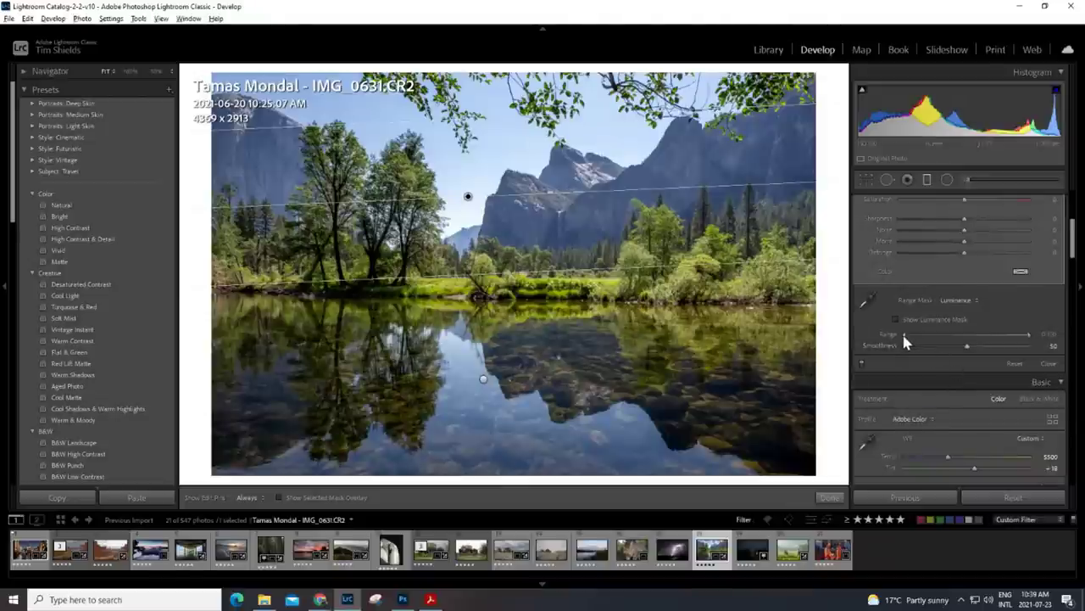
pyautogui.moveTo(903, 334); pyautogui.dragTo(1004, 335)
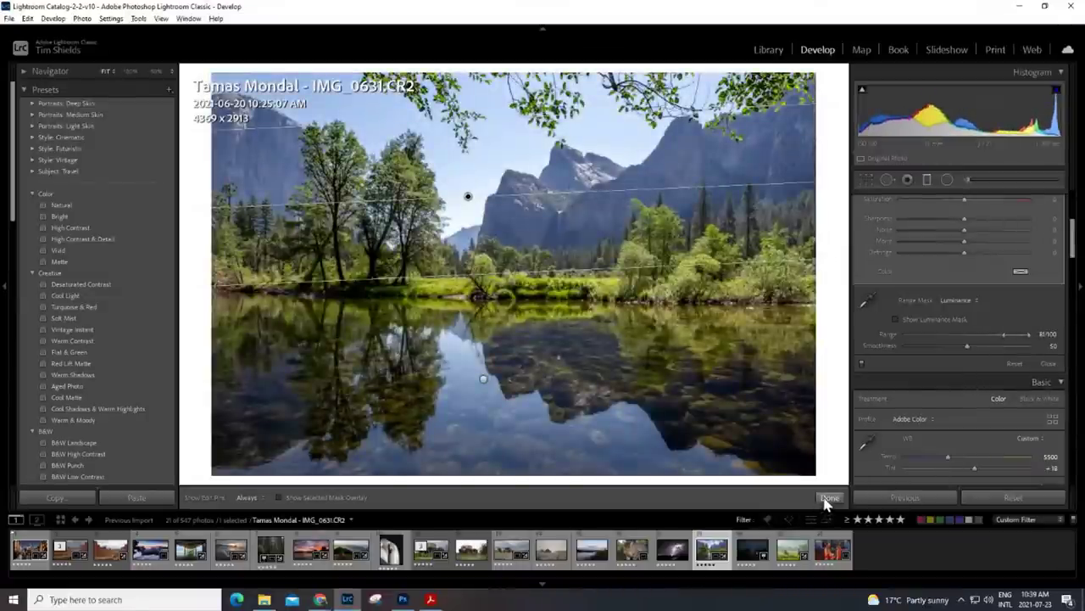
pyautogui.scroll(5, 996, 281)
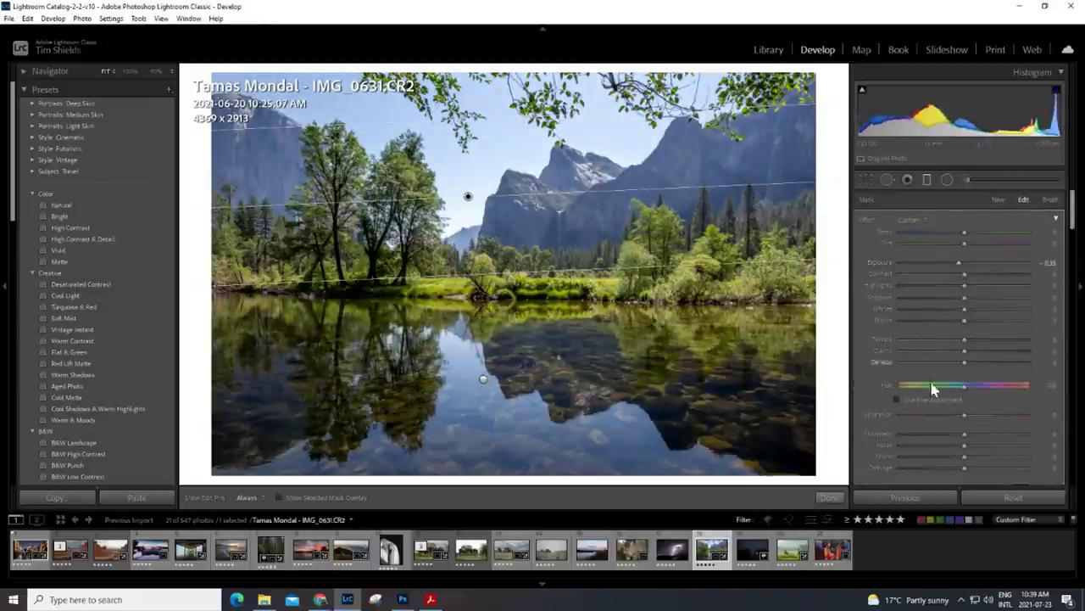
pyautogui.click(829, 498)
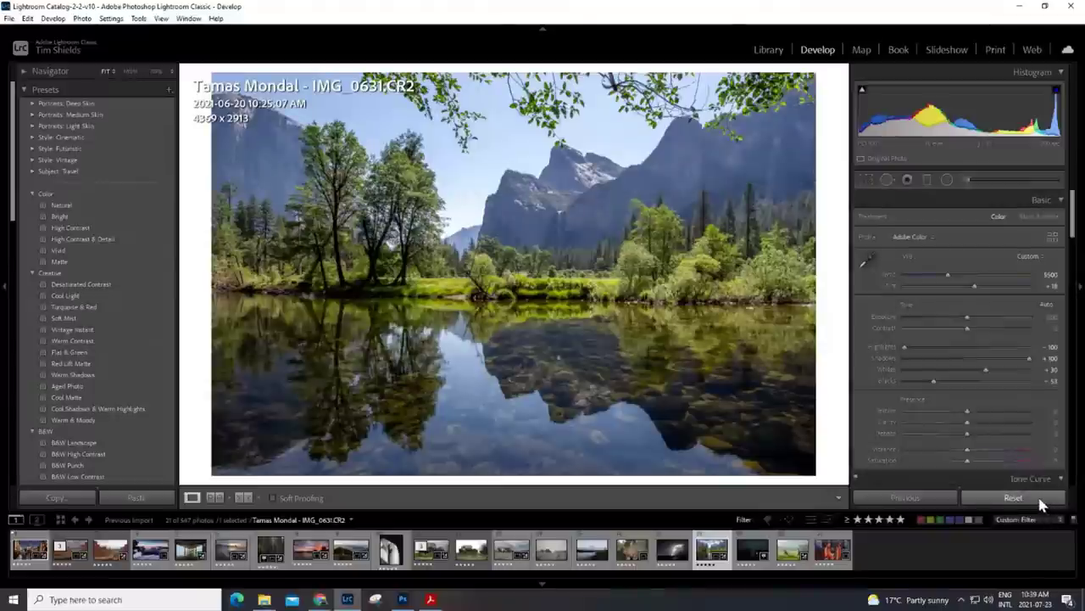
pyautogui.click(1032, 496)
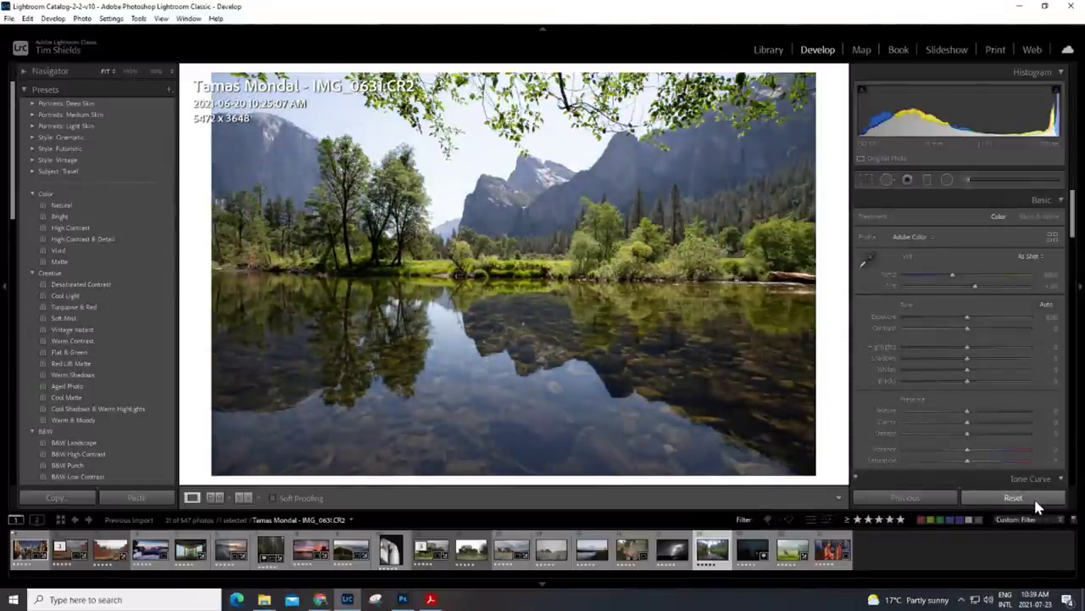
pyautogui.hotkey('ctrl', 'z')
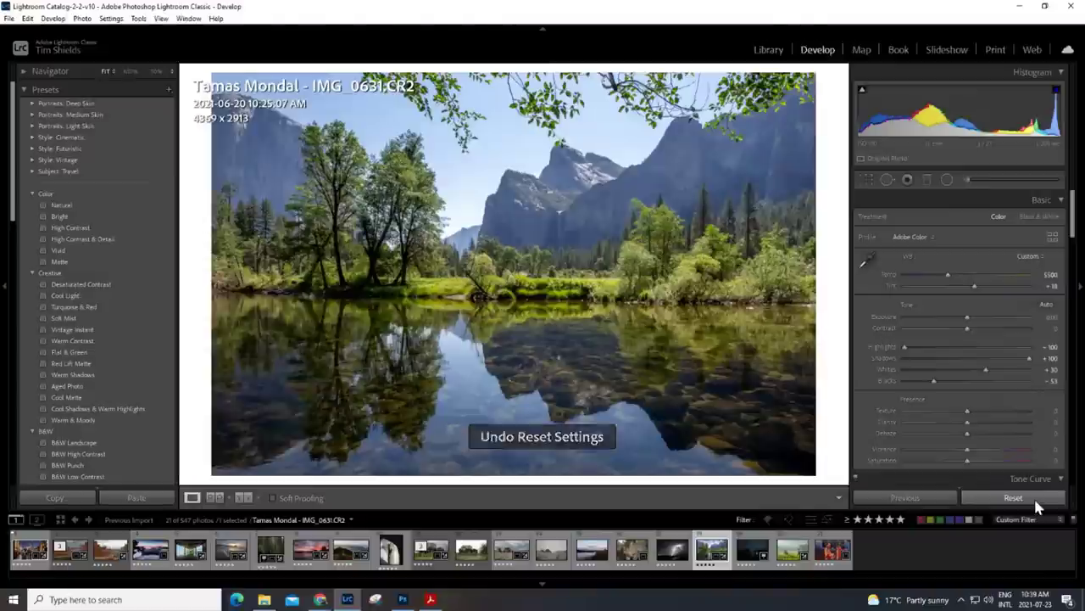